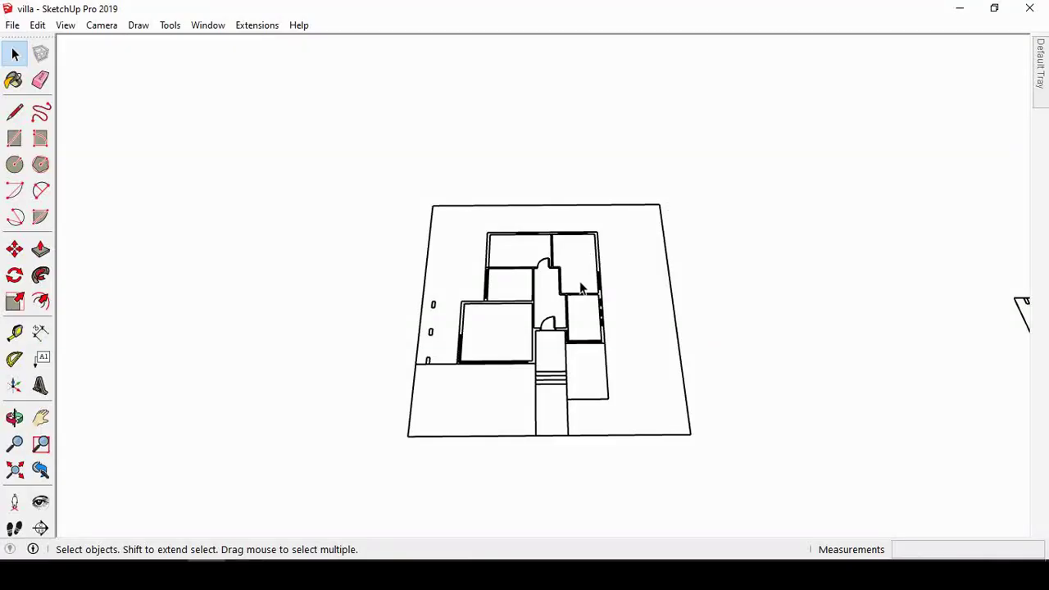
Step: Draw a rectangle over the whole floor plan to create floor faces
scroll(580, 287, up, 2)
scroll(595, 311, up, 2)
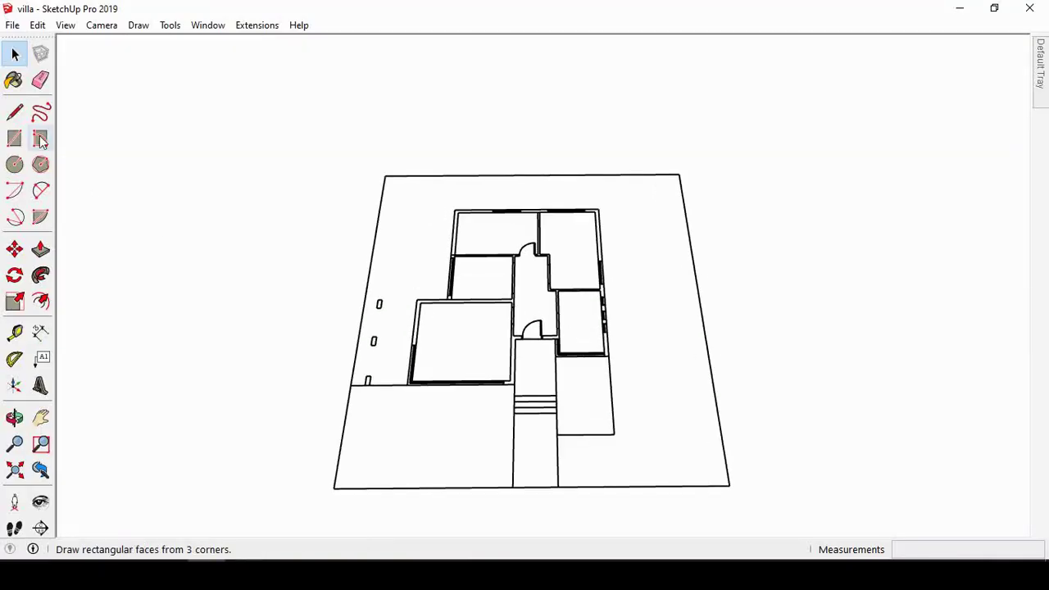
click(455, 212)
click(608, 357)
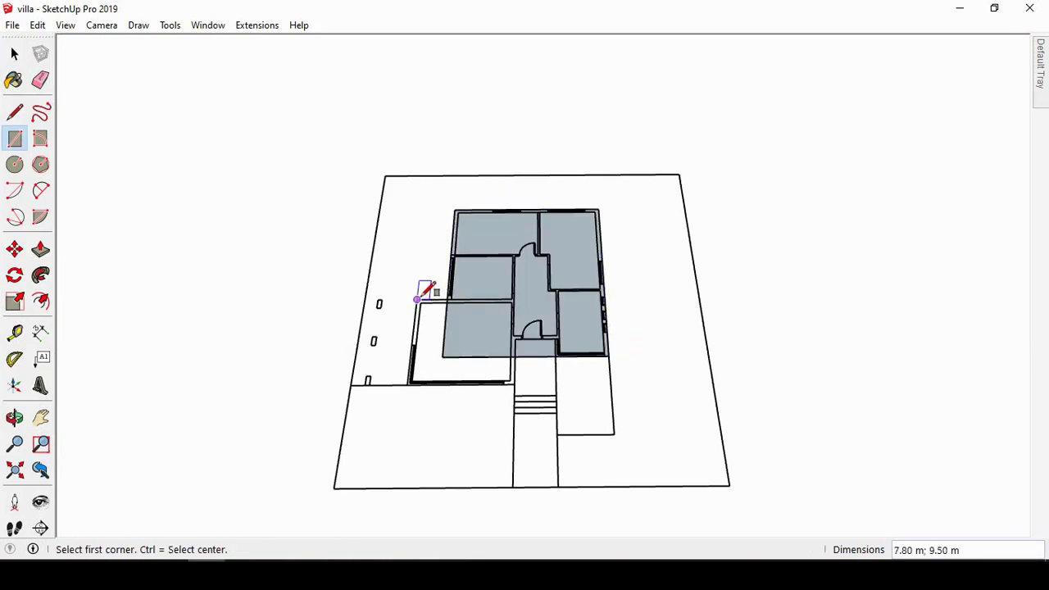
Step: Erase the two leftover edges inside the rooms
click(514, 382)
scroll(491, 361, up, 2)
click(488, 372)
key(Delete)
click(385, 312)
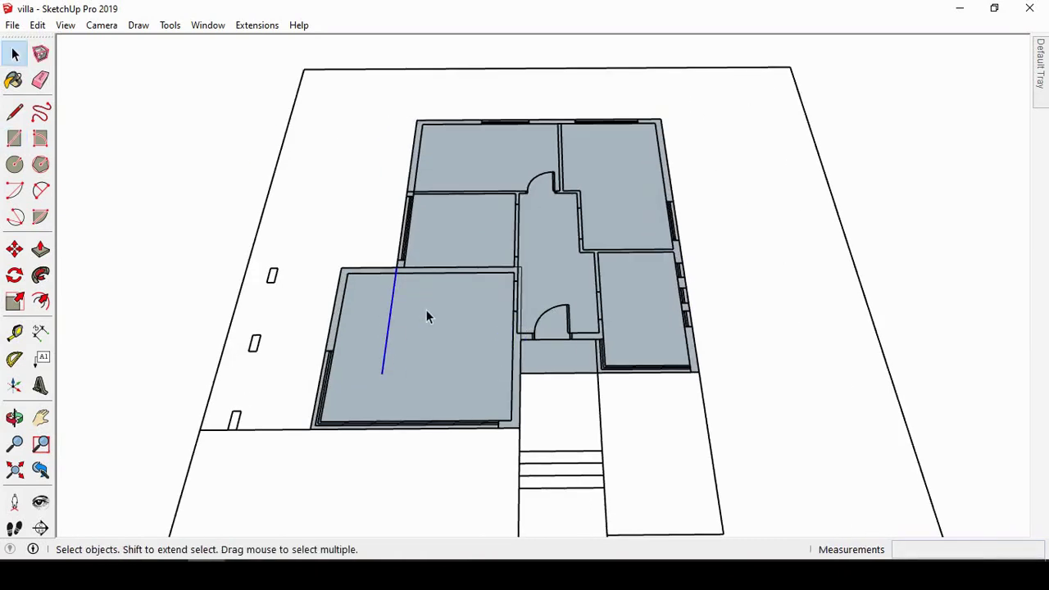
key(Delete)
scroll(521, 270, up, 2)
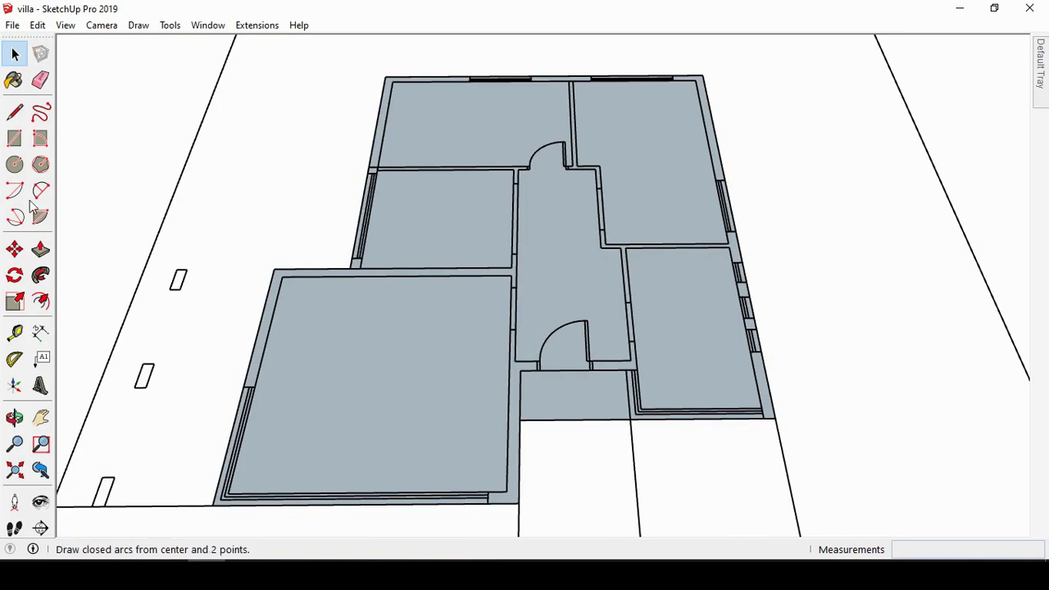
Step: Close the corridor entrance with a 1.90 m line and delete the extra face below it
click(630, 418)
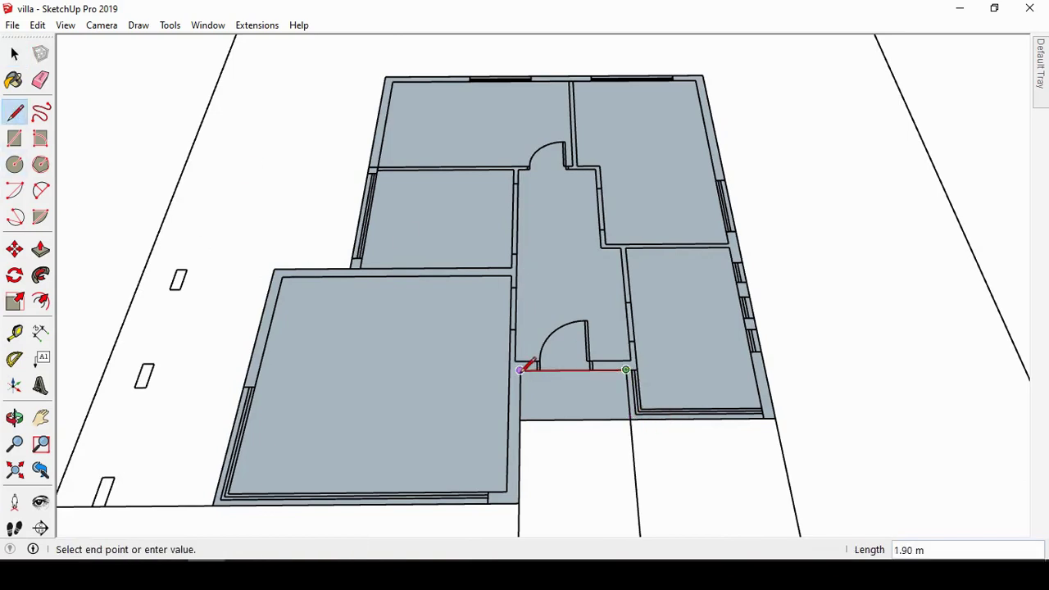
key(space)
click(574, 414)
key(Delete)
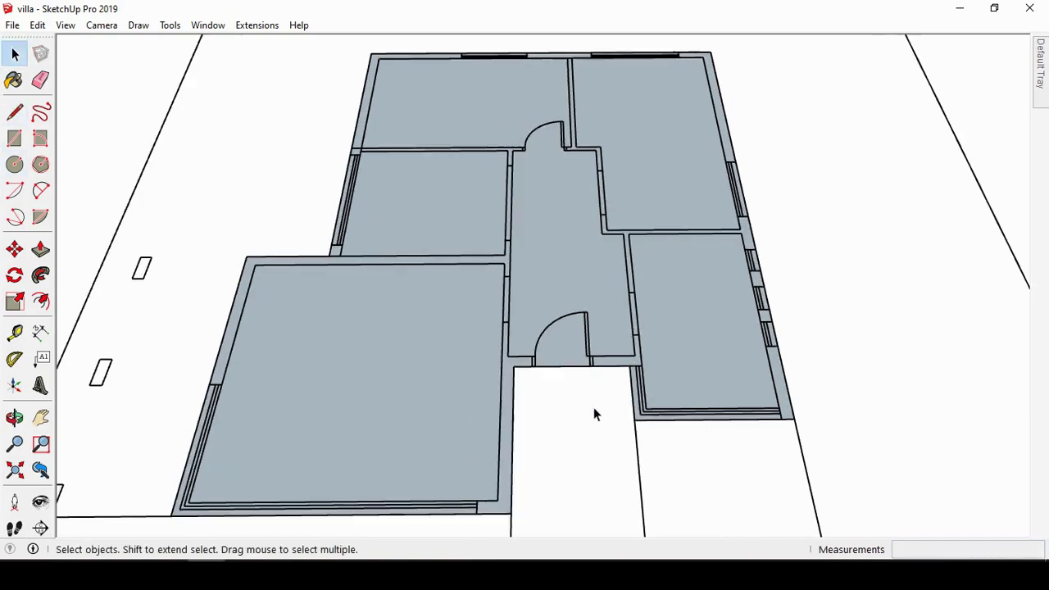
scroll(495, 293, down, 3)
Step: Extrude the floor faces 0.6 m with Push/Pull
click(41, 249)
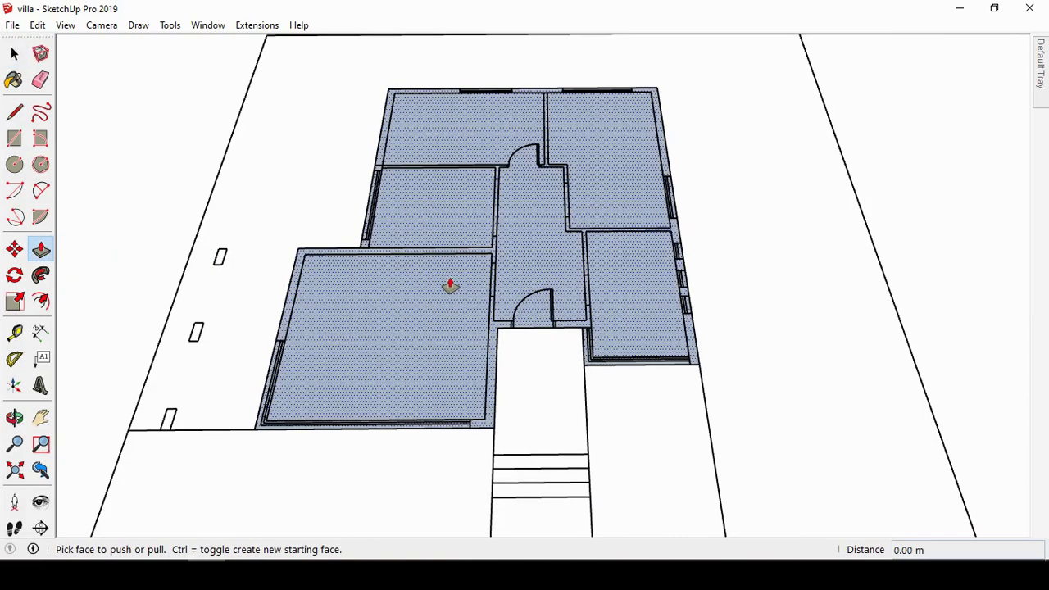
click(450, 286)
key(Return)
key(space)
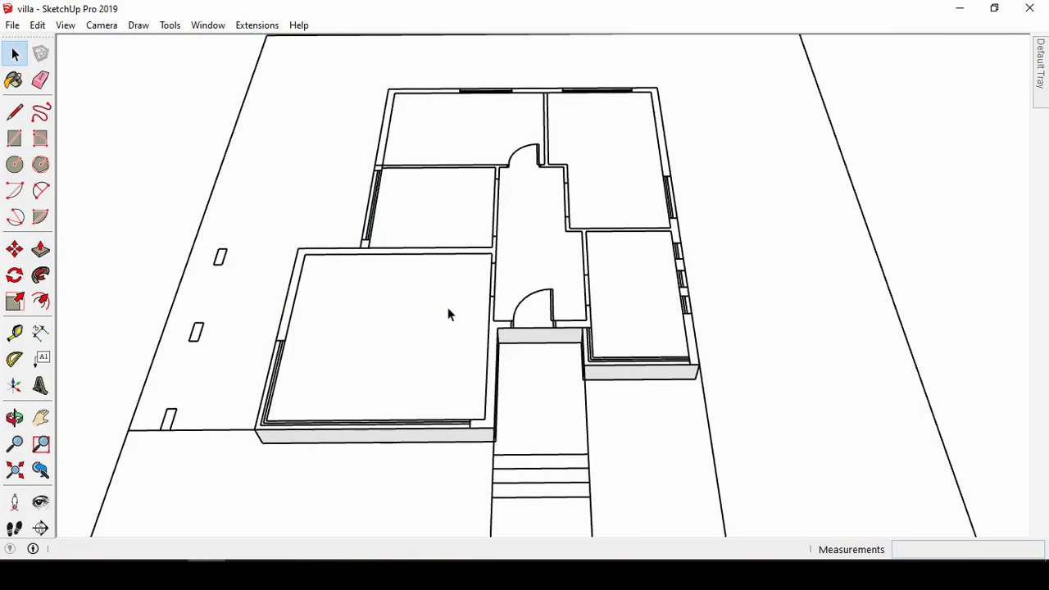
Step: Start an Offset on the floor face, then cancel it
click(37, 302)
click(421, 363)
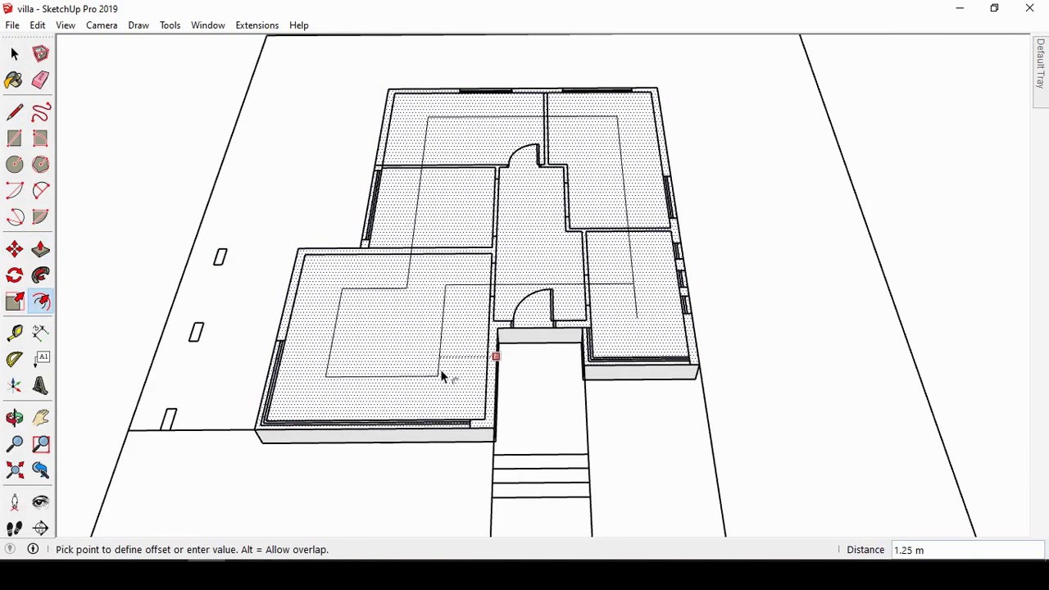
key(Escape)
scroll(458, 199, down, 3)
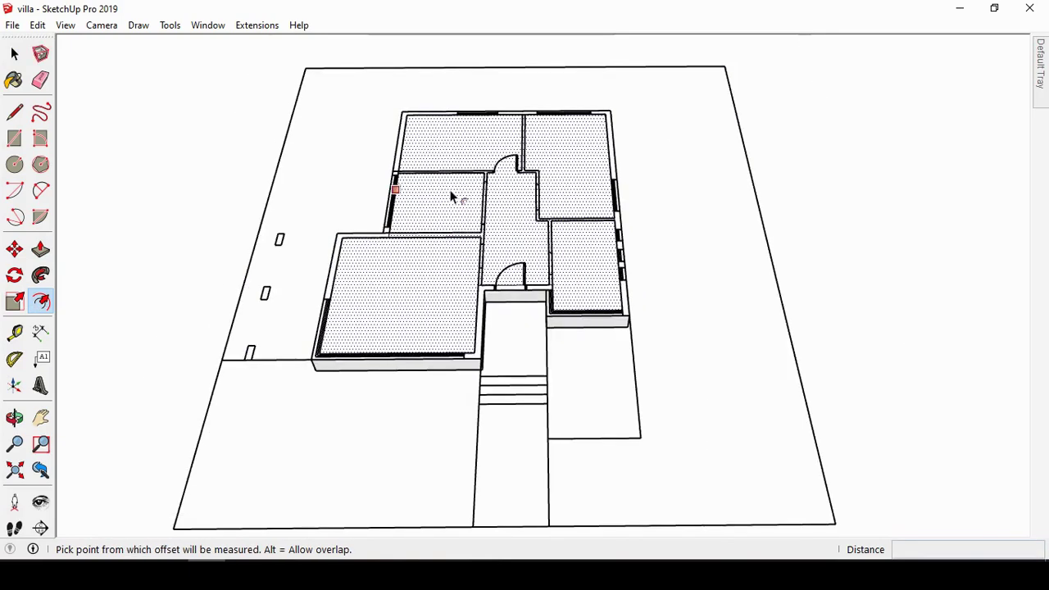
key(space)
scroll(427, 188, down, 2)
Step: Select the whole house, open its context menu, then clear the selection
drag(603, 342, 603, 342)
right_click(495, 208)
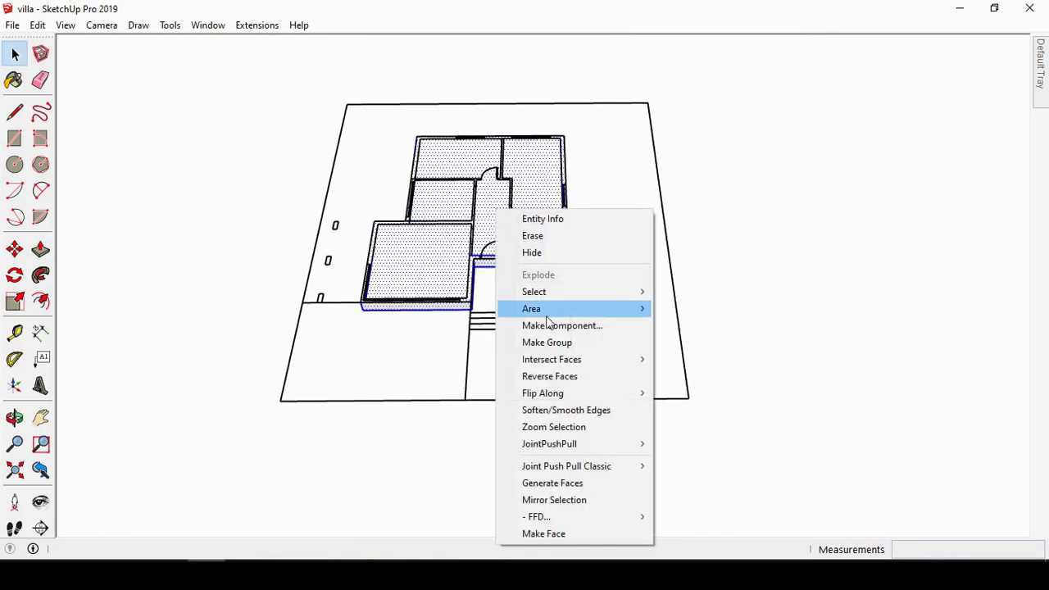
scroll(416, 205, up, 3)
scroll(691, 291, up, 1)
click(690, 291)
scroll(419, 299, up, 2)
scroll(430, 258, down, 1)
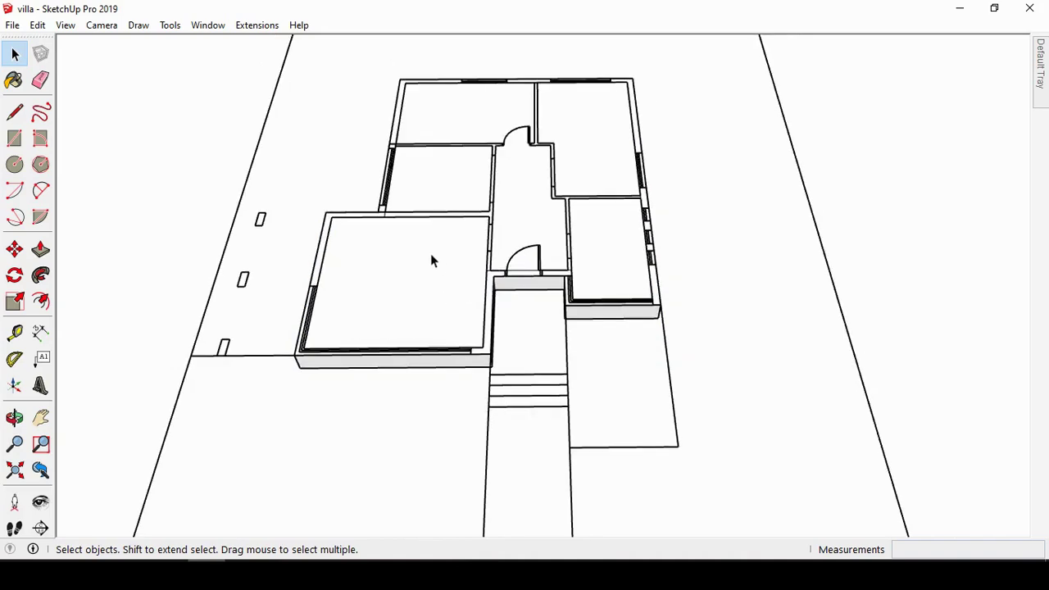
Step: Fill the three small post outlines left of the house with rectangles
key(r)
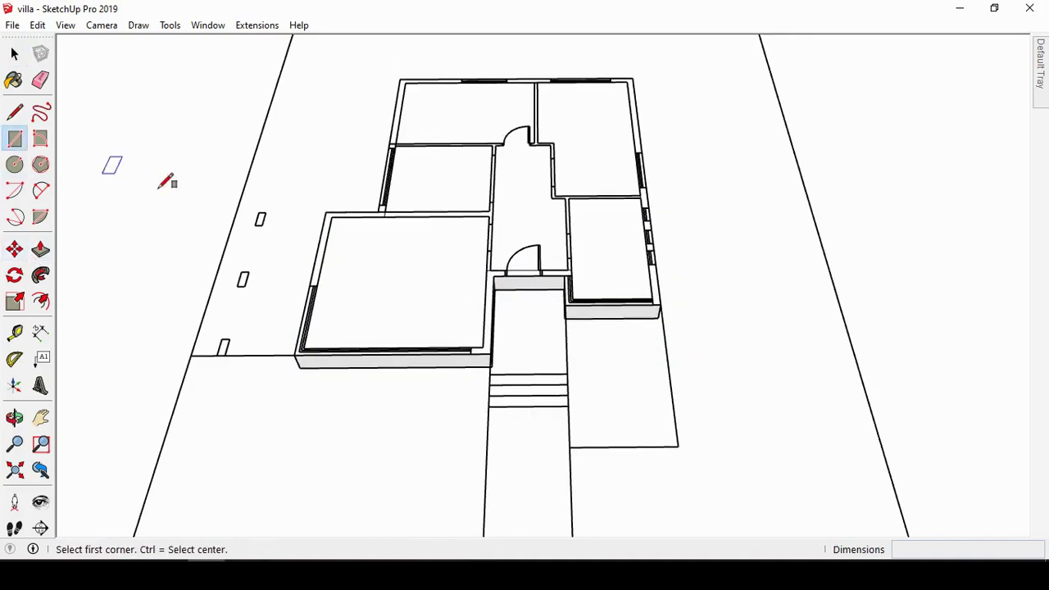
scroll(258, 215, up, 3)
click(261, 212)
click(239, 324)
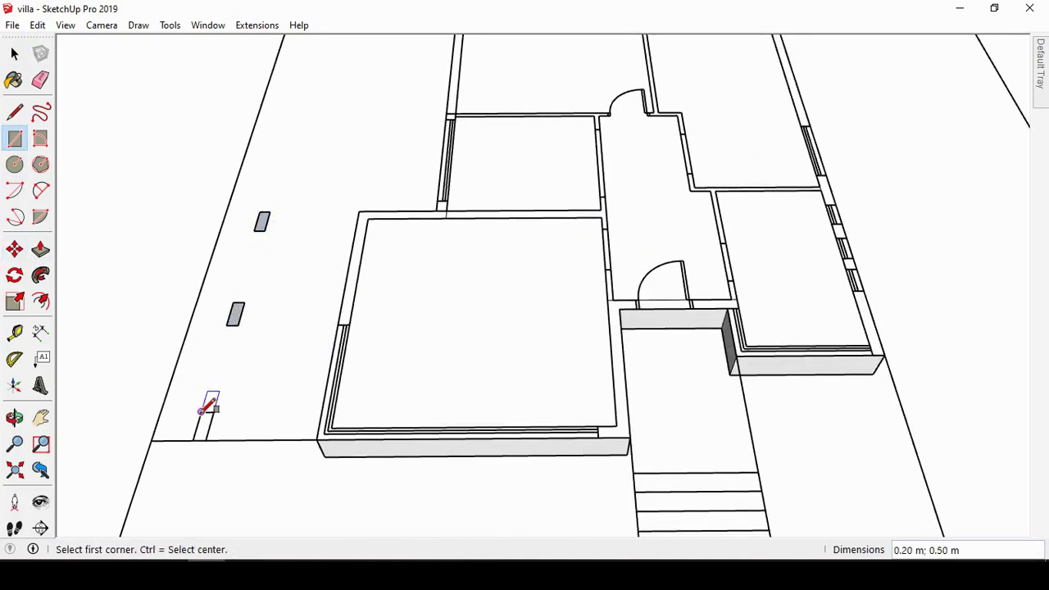
key(space)
scroll(196, 204, down, 2)
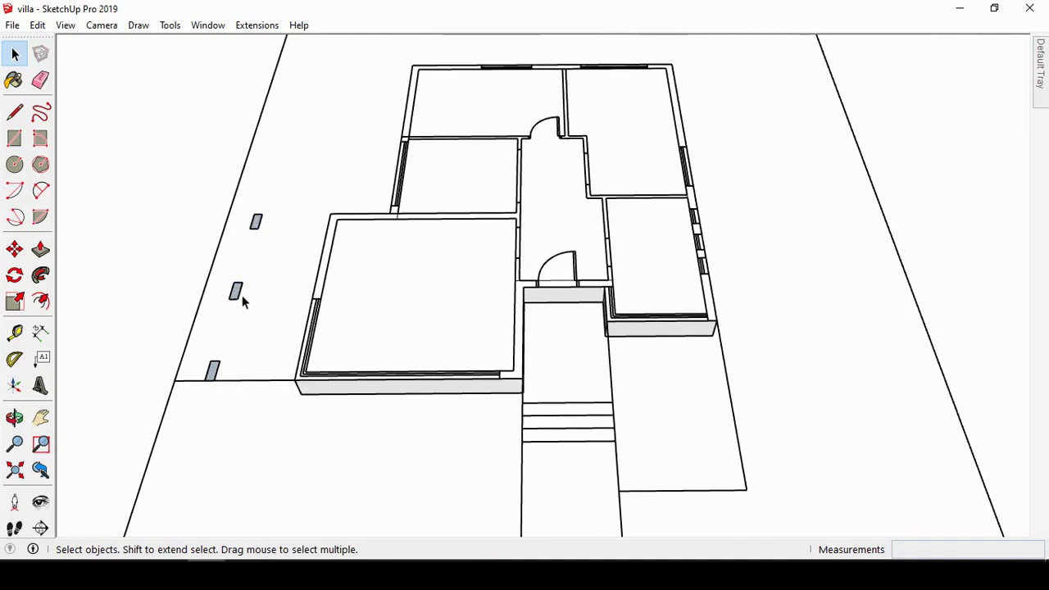
Step: Make the three post faces into a single group
right_click(237, 239)
click(279, 374)
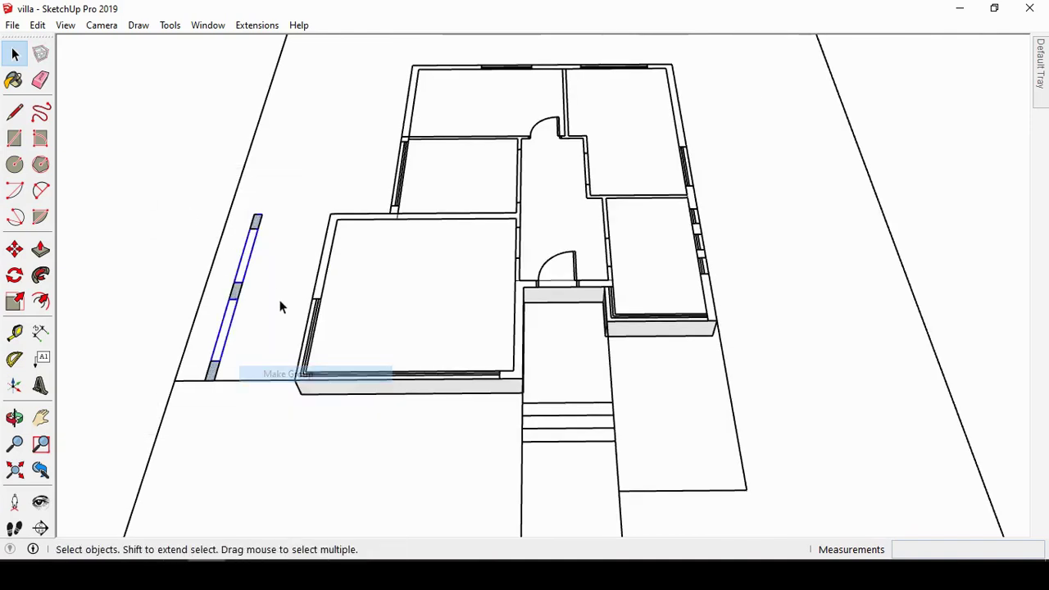
scroll(221, 168, down, 1)
scroll(221, 161, up, 1)
Step: Draw the entrance landing and three stair tread rectangles at the corridor door
click(14, 138)
scroll(481, 264, up, 1)
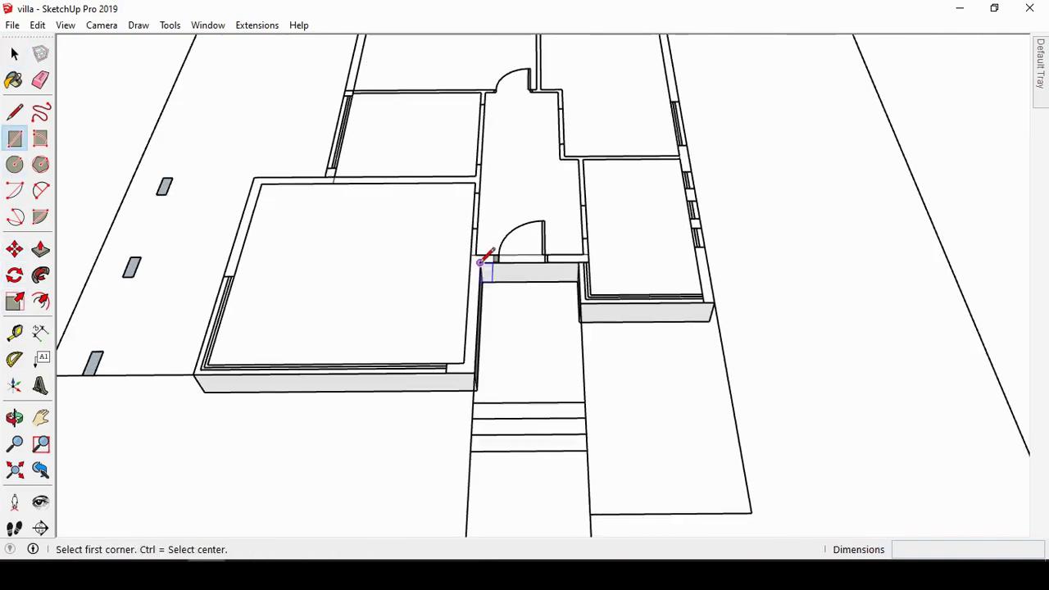
click(479, 263)
click(584, 401)
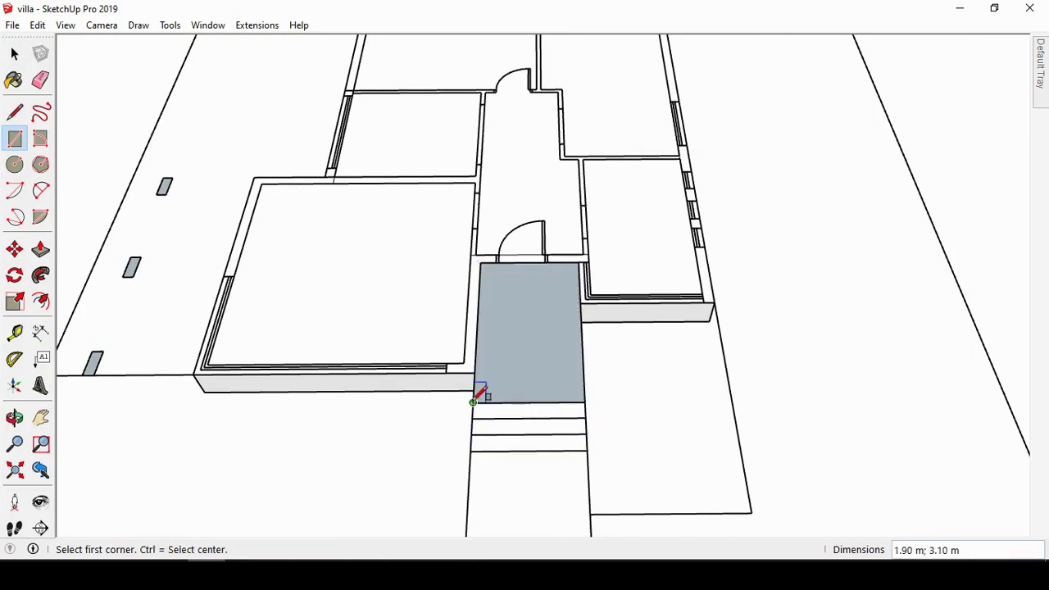
click(584, 417)
click(585, 433)
click(471, 434)
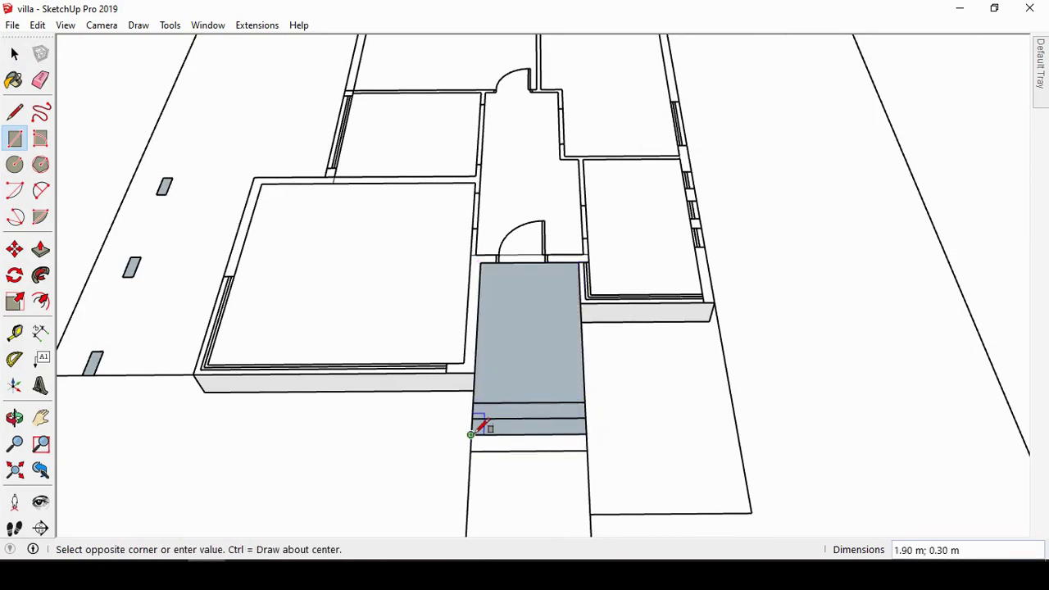
click(586, 449)
scroll(515, 328, down, 1)
key(space)
scroll(516, 399, up, 3)
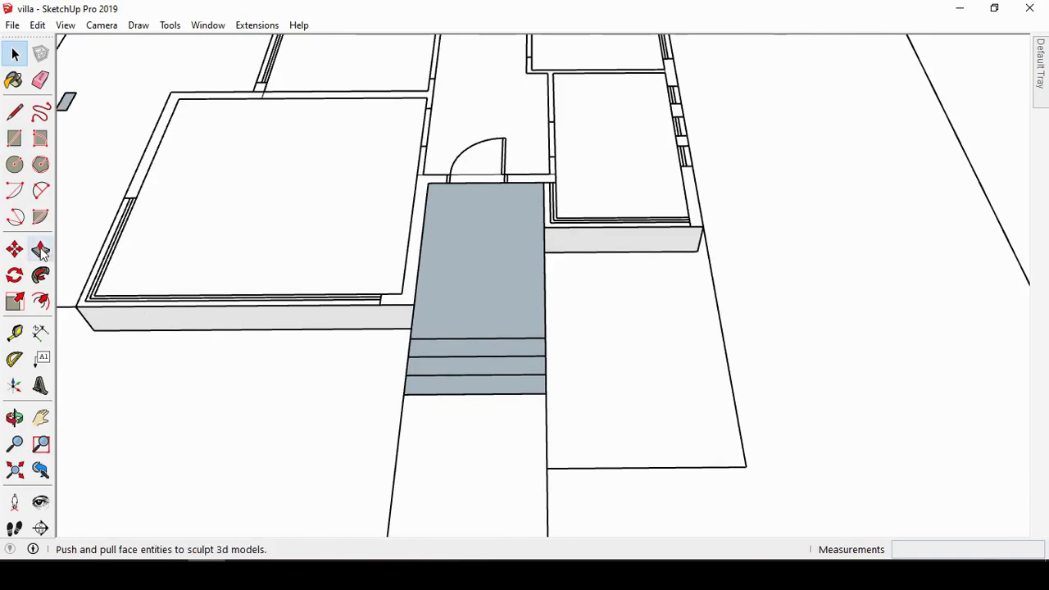
Step: Raise the bottom step 0.15 m
click(41, 251)
click(500, 384)
text(0.15)
key(Return)
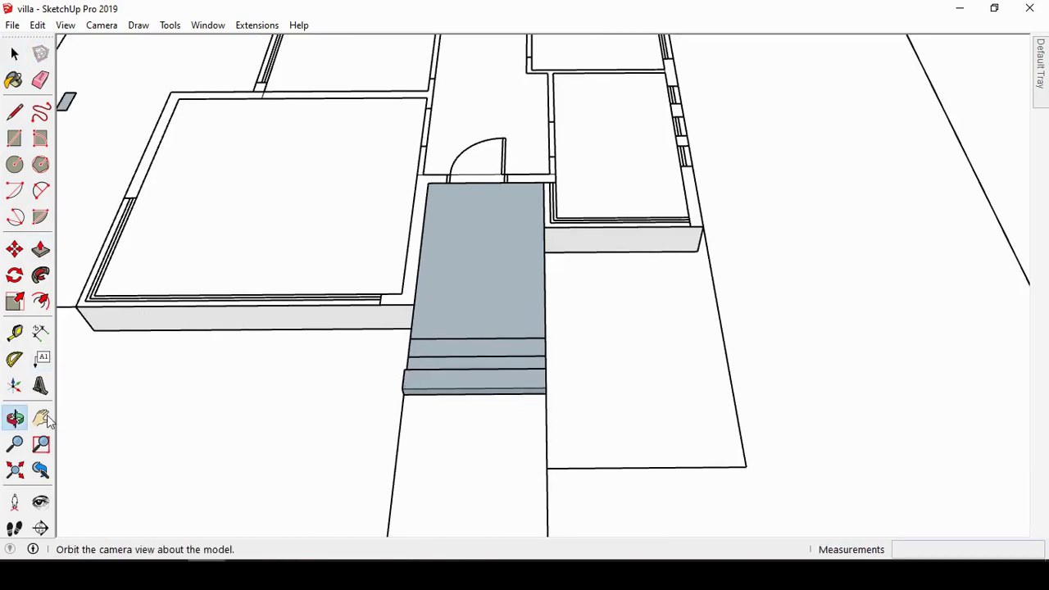
mouse_move(574, 311)
mouse_down()
mouse_move(707, 243)
mouse_move(520, 402)
mouse_up()
Step: Raise the middle and back steps to the next levels and the landing level with the top step
key(space)
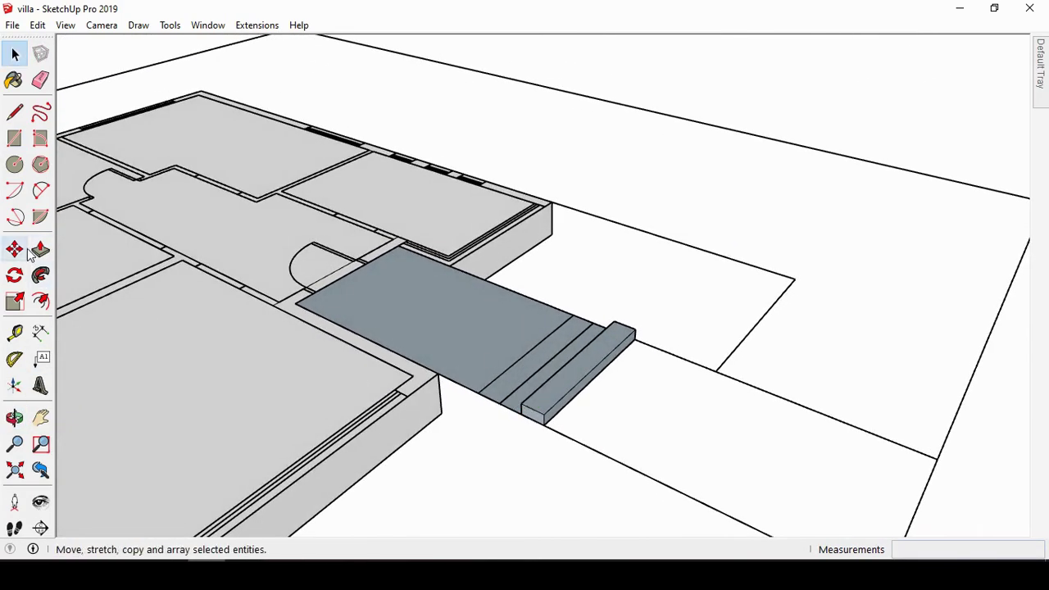
click(41, 250)
click(544, 385)
text(0.15 m)
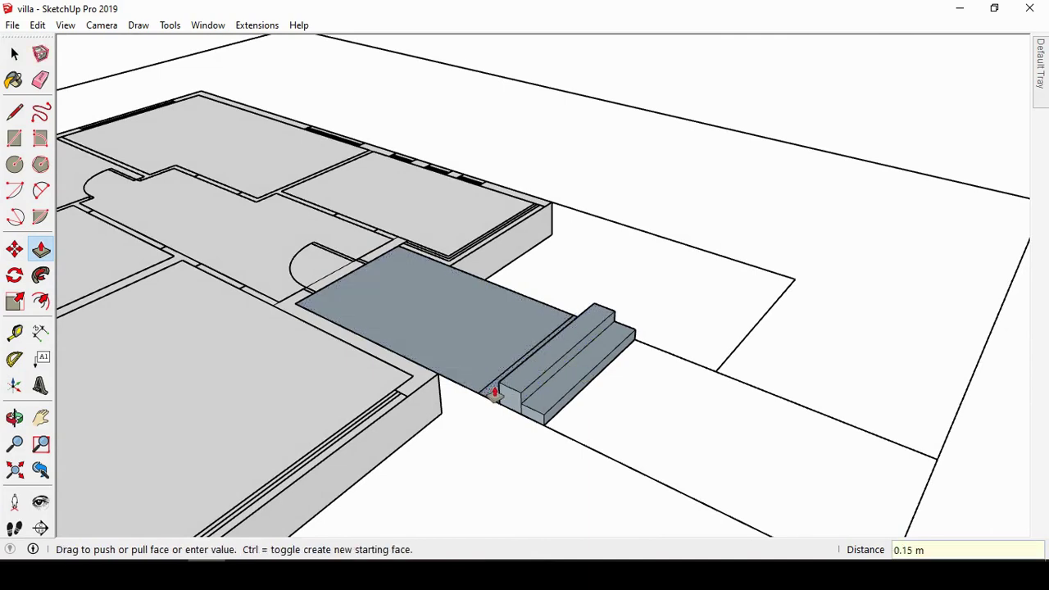
click(511, 365)
click(522, 346)
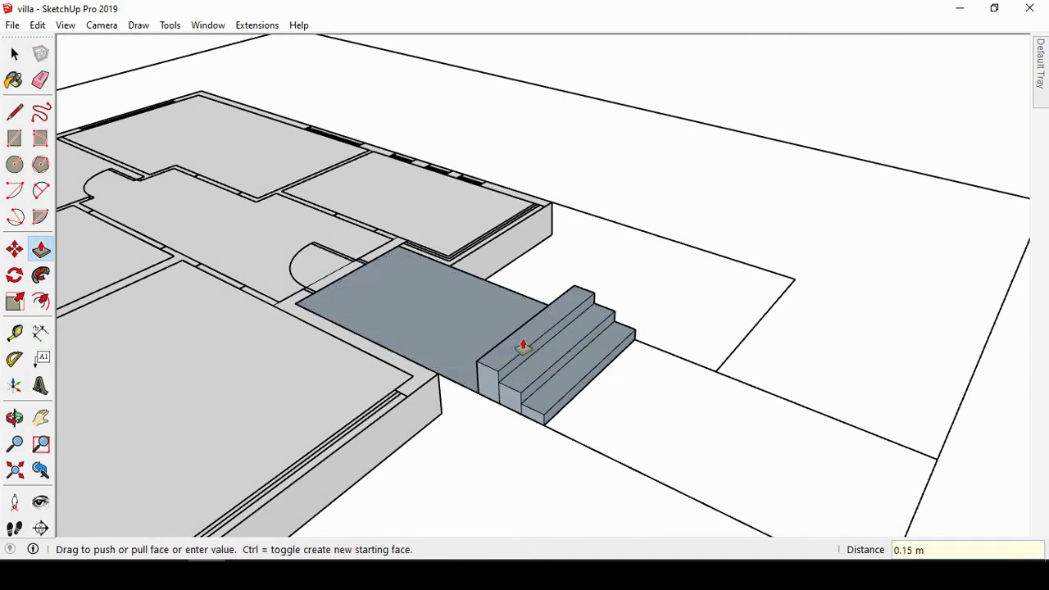
click(514, 324)
click(468, 307)
click(468, 304)
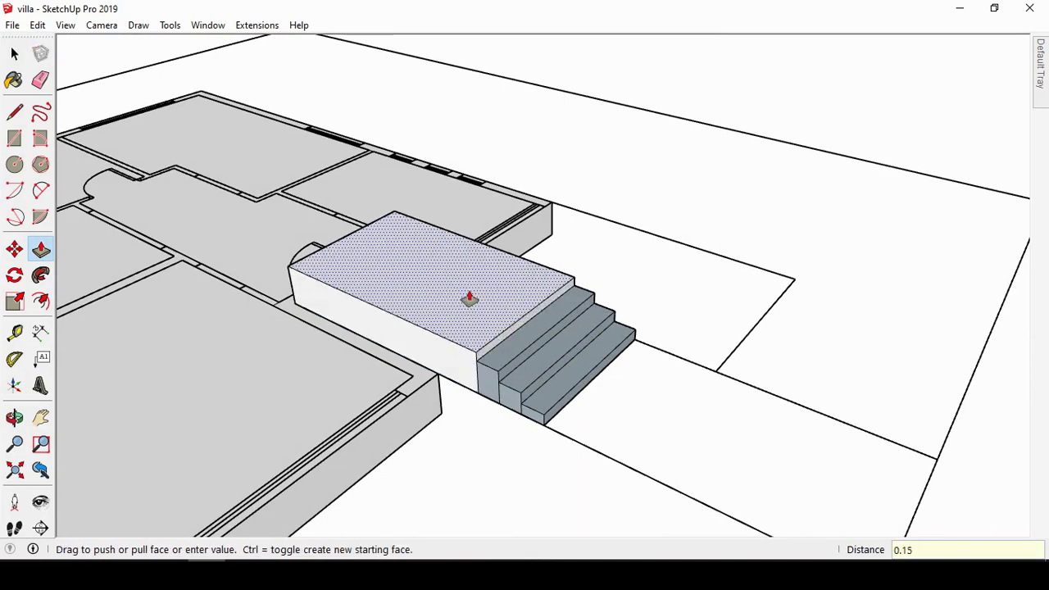
key(space)
Step: Orbit around the entrance stairs to inspect the raised landing and steps
middle_drag(480, 300, 289, 219)
drag(289, 218, 594, 374)
mouse_move(593, 374)
middle_down()
mouse_move(129, 344)
mouse_move(290, 346)
middle_up()
key(Escape)
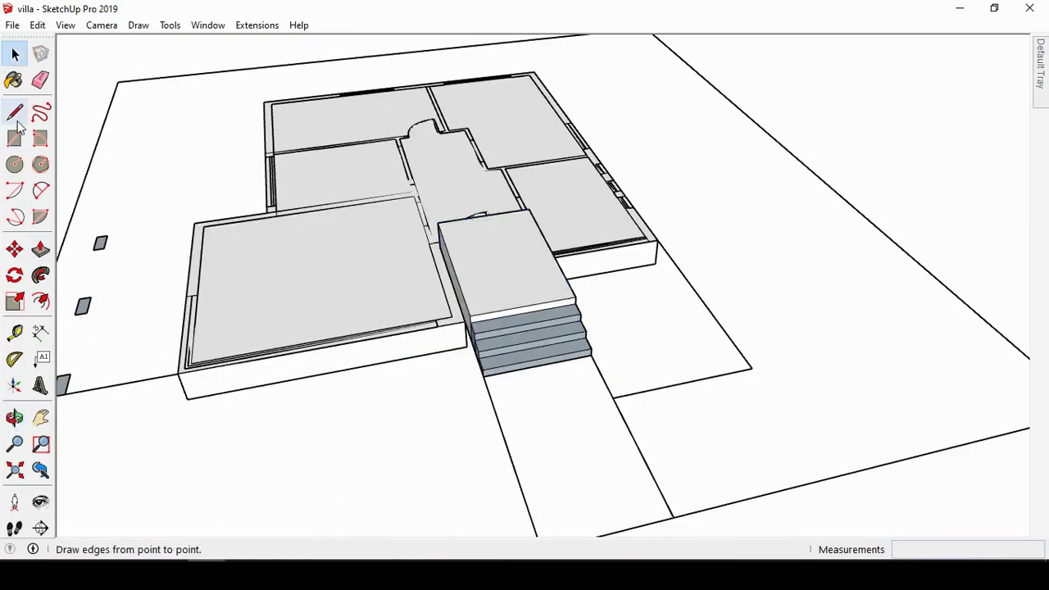
Step: Draw a rectangle beside the entrance stairs
click(15, 138)
middle_drag(402, 374, 614, 324)
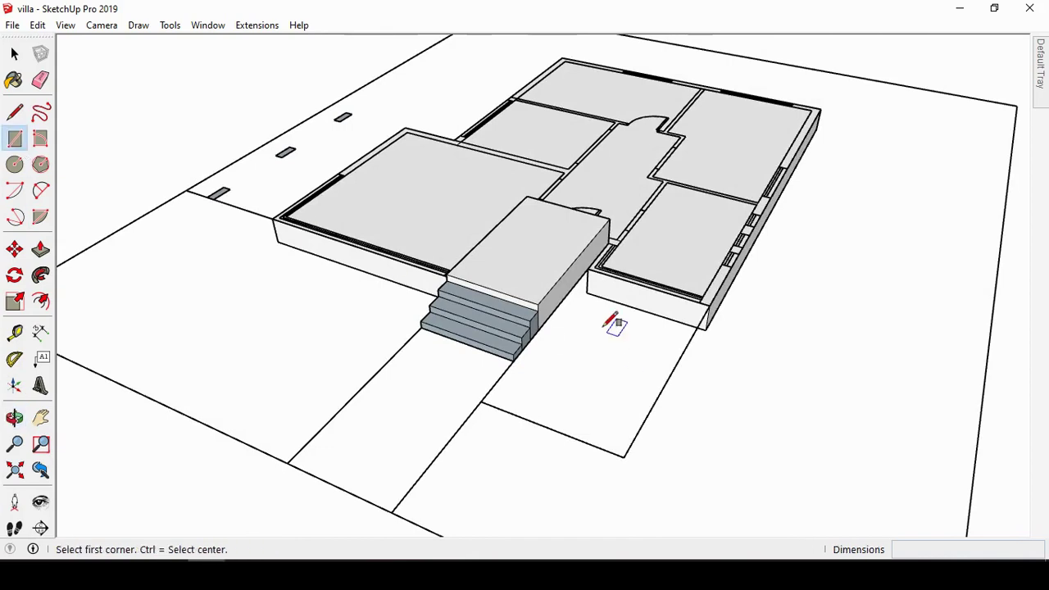
click(591, 273)
click(625, 457)
key(space)
Step: Push/Pull the rectangle up into a 0.60 m block
click(41, 249)
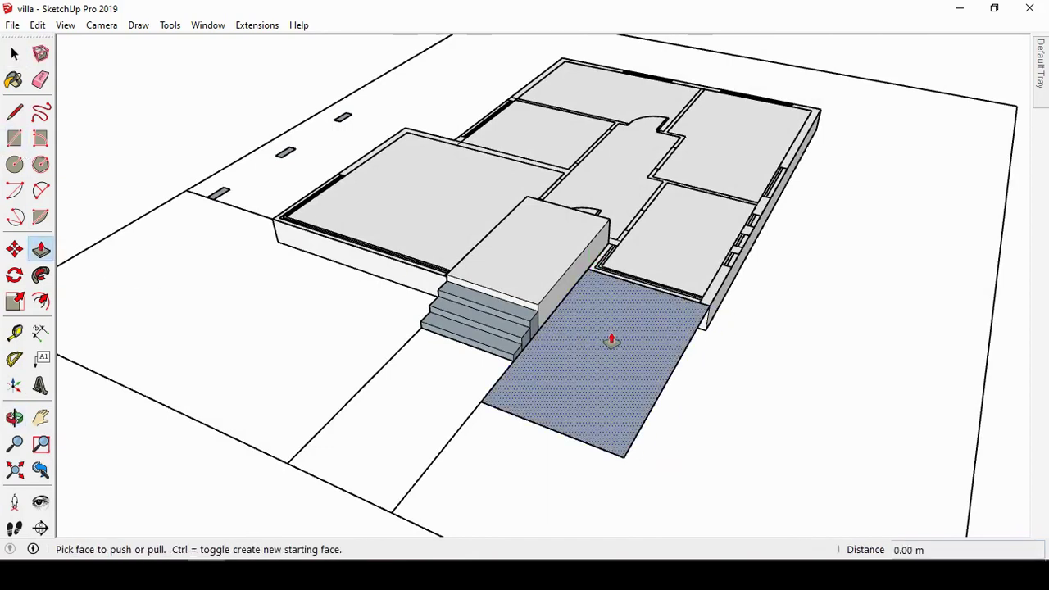
click(630, 361)
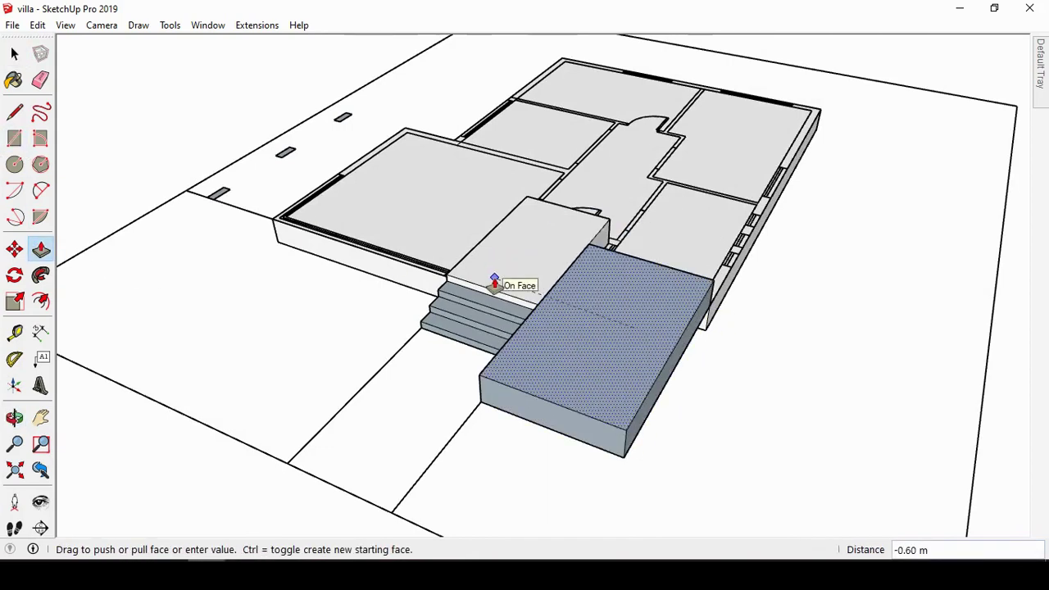
click(498, 286)
key(space)
Step: Inset the block top by 0.1 m and sink the inner face into a pool basin
key(f)
click(630, 390)
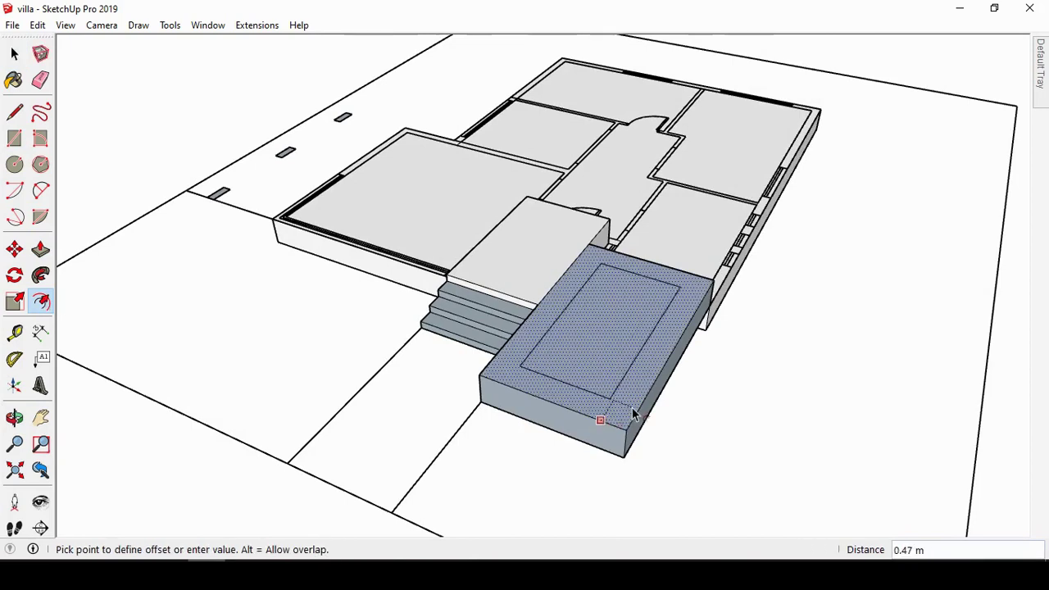
key(Return)
key(space)
click(41, 251)
click(577, 366)
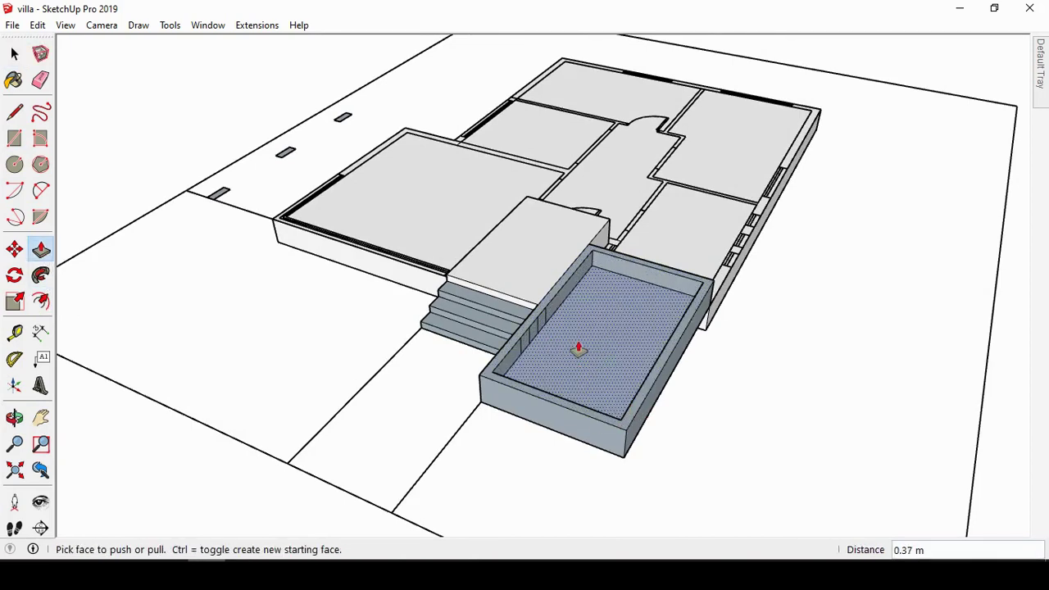
click(15, 418)
mouse_move(679, 293)
mouse_down()
mouse_move(761, 290)
mouse_move(617, 334)
mouse_move(660, 305)
mouse_up()
Step: Reverse the orientation of the selected forecourt faces
key(space)
key(p)
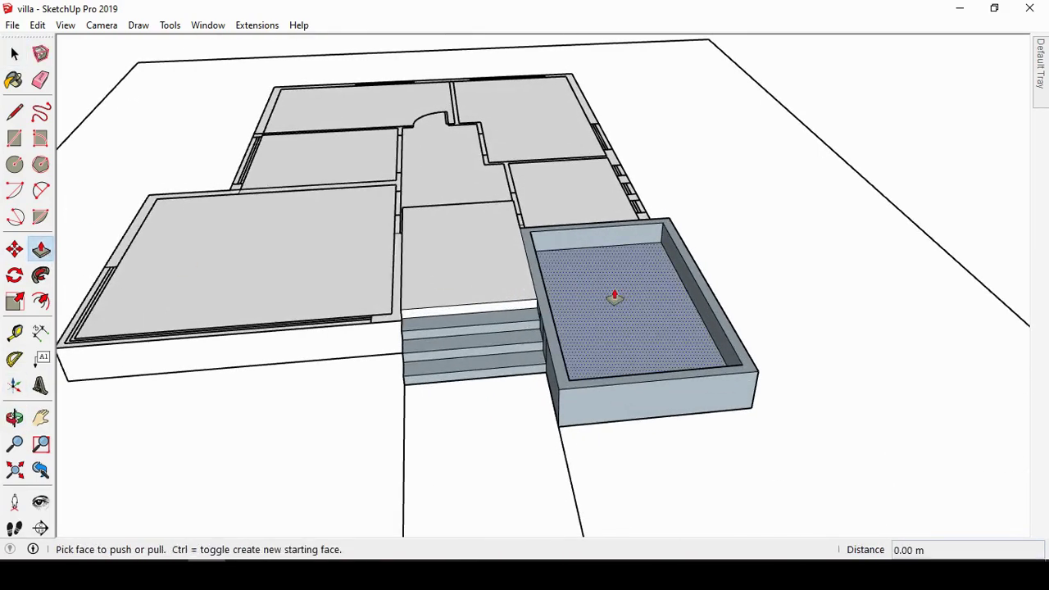
right_click(545, 300)
click(597, 388)
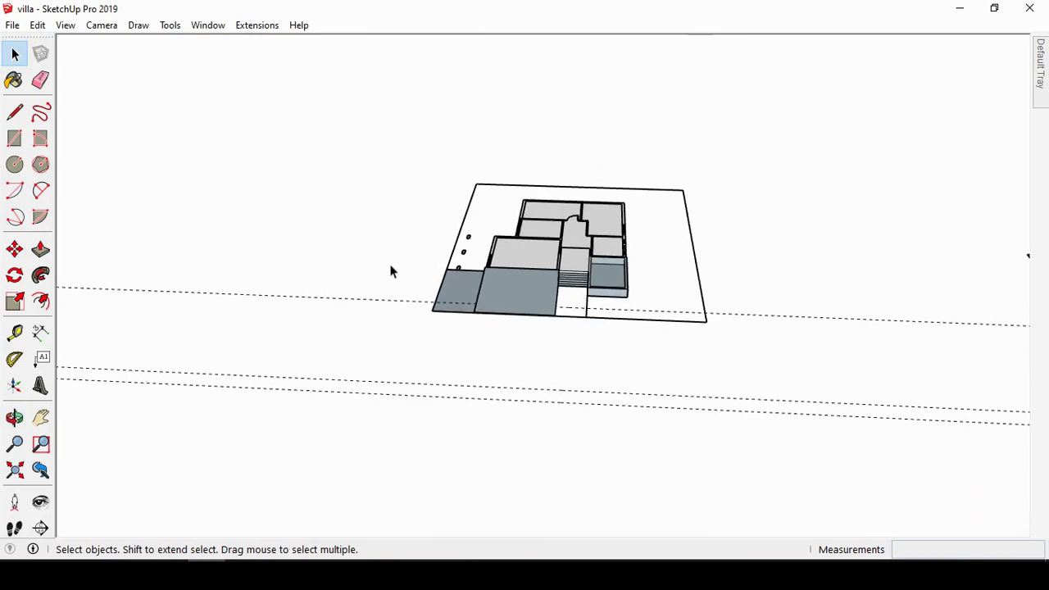
Step: Draw the road rectangle across the front of the site
click(15, 138)
click(706, 321)
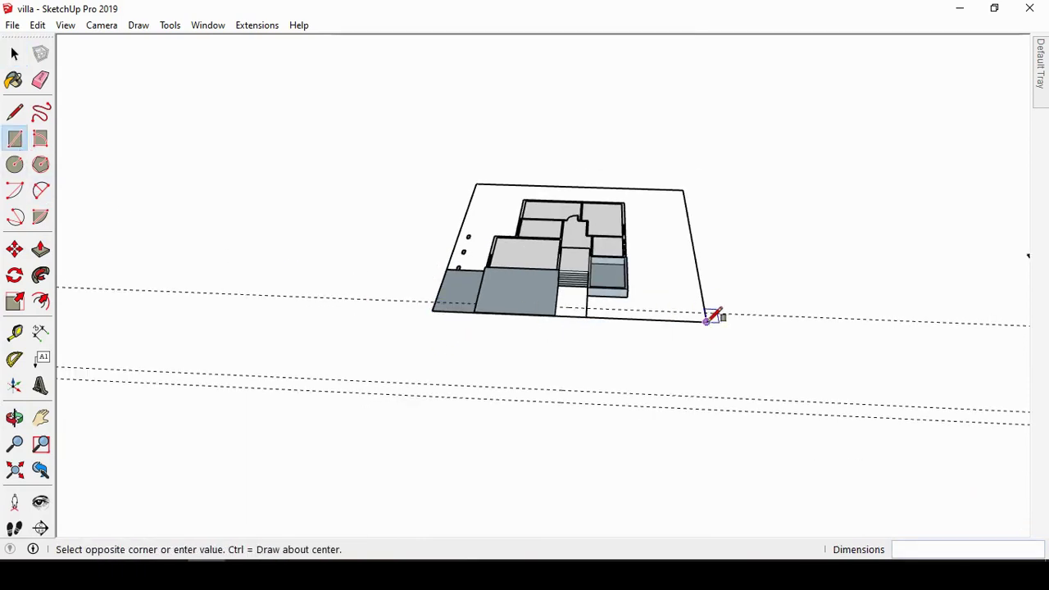
scroll(710, 320, down, 1)
click(238, 355)
key(space)
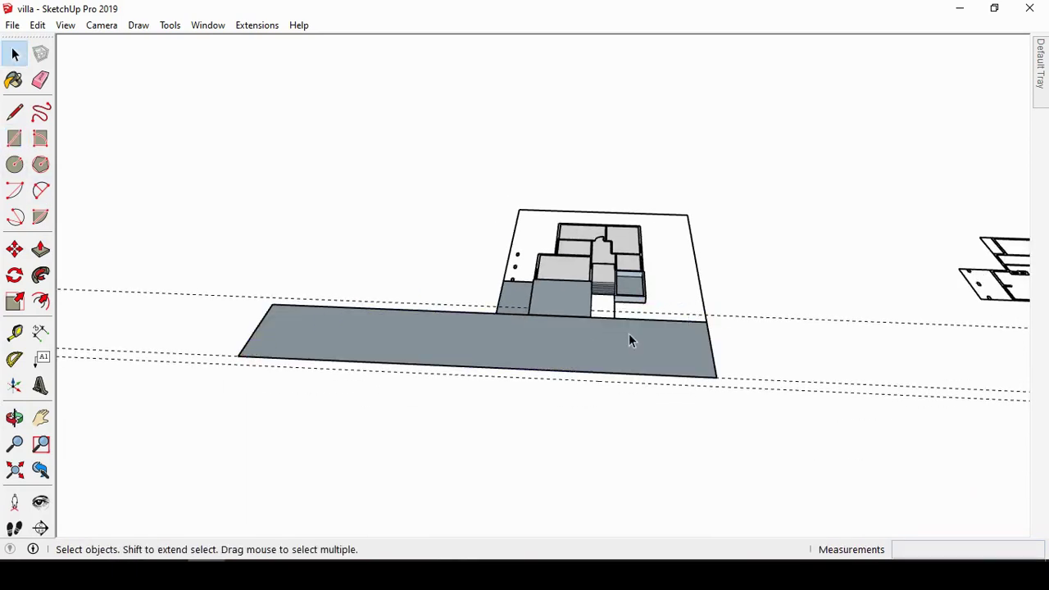
Step: Stretch the road face further to the right with Scale
click(629, 334)
key(s)
drag(712, 347, 930, 344)
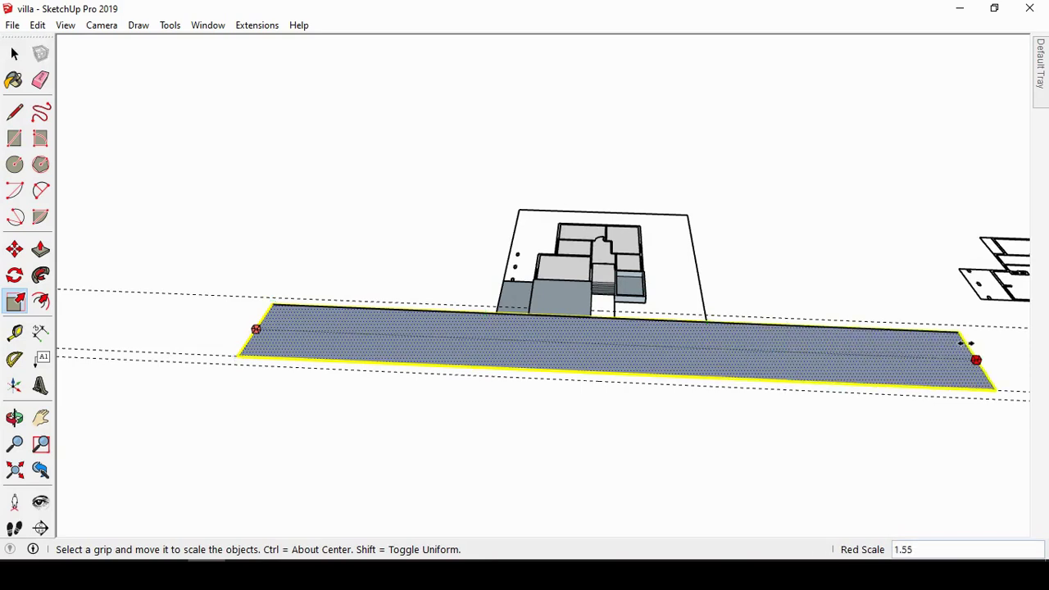
key(Return)
Step: Draw 1 m strips along the road's front and back edges
key(r)
scroll(445, 281, up, 2)
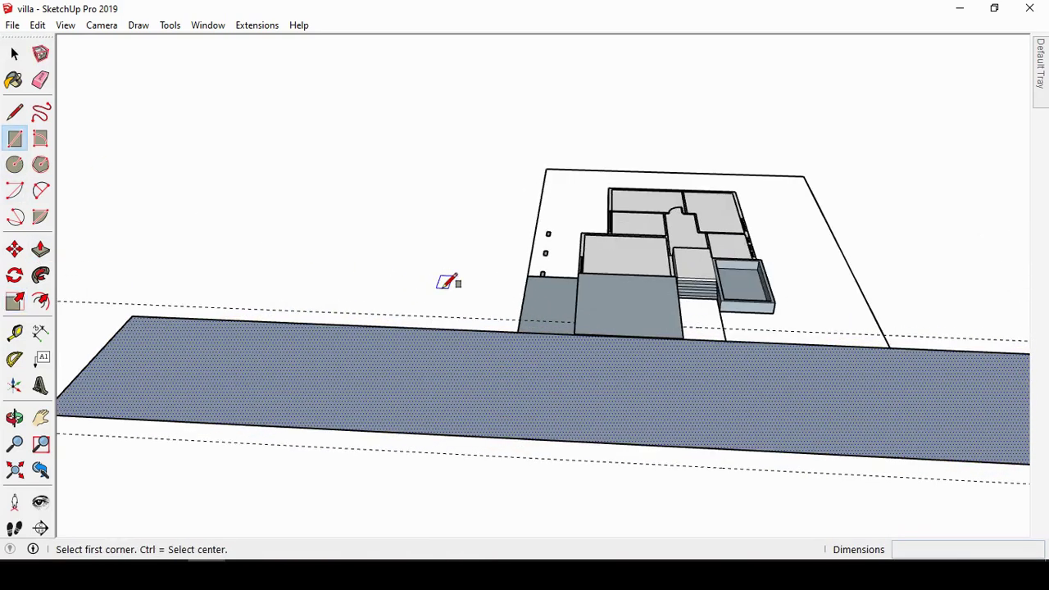
click(517, 331)
scroll(495, 287, down, 2)
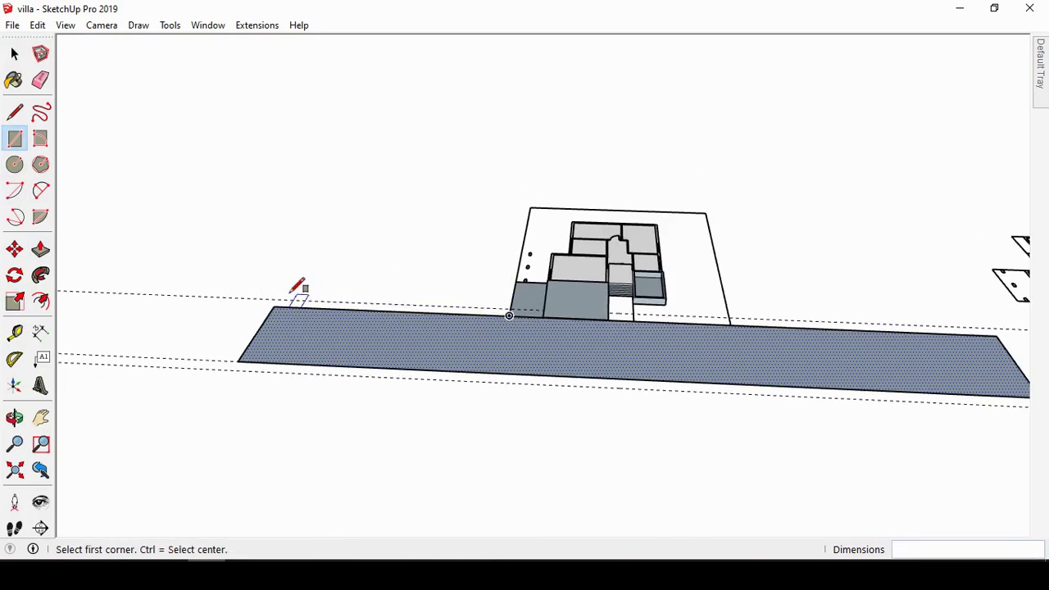
click(509, 314)
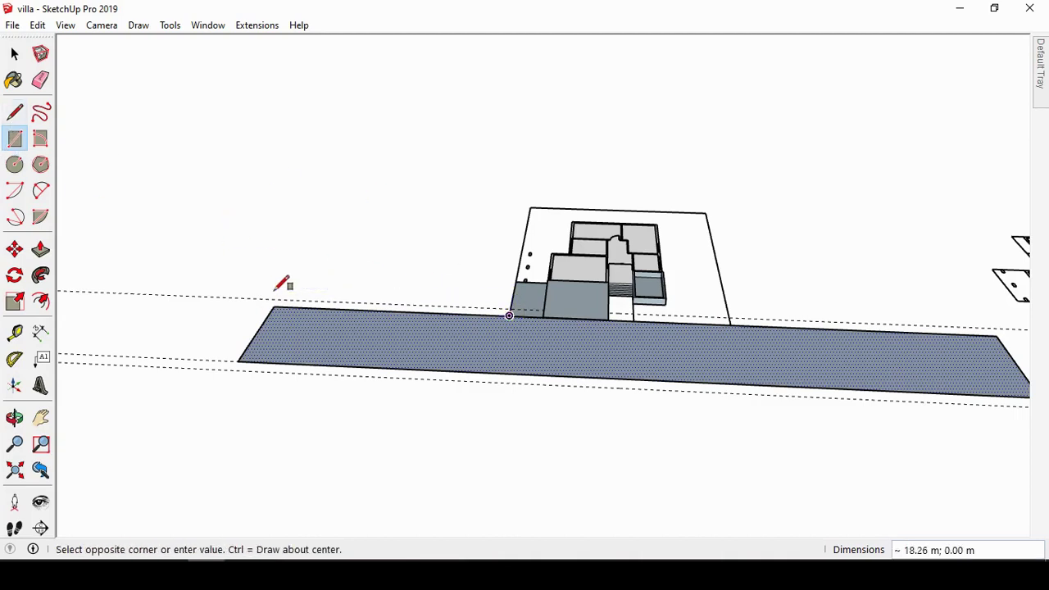
click(277, 297)
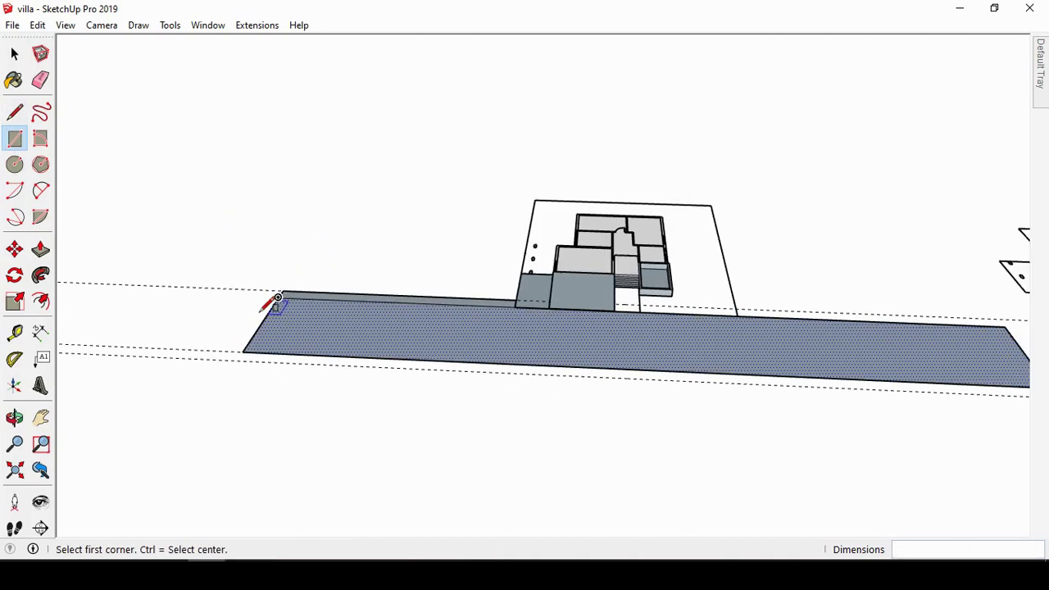
scroll(714, 367, down, 2)
click(713, 370)
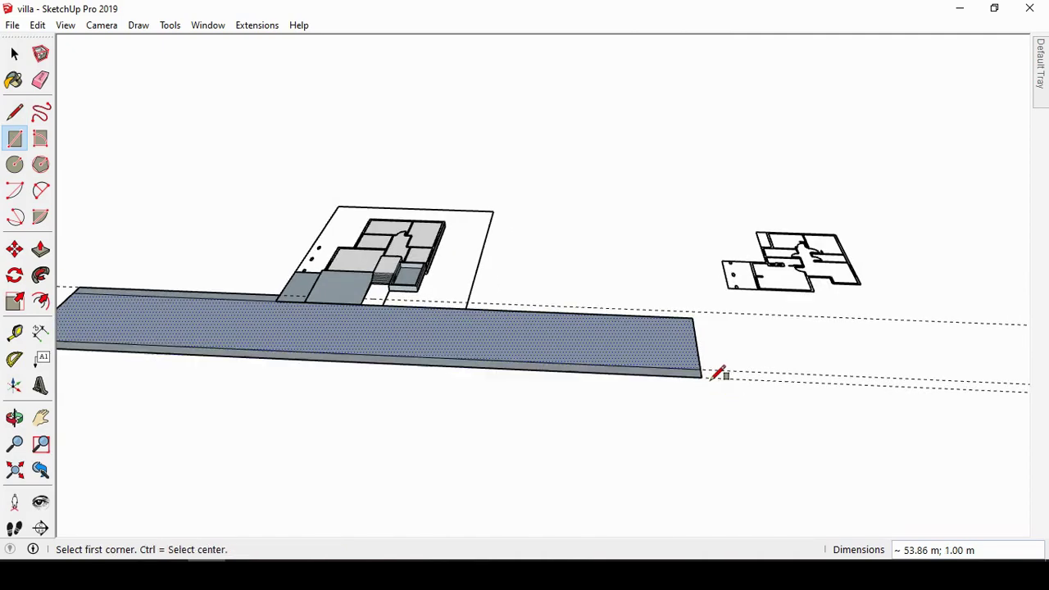
scroll(705, 353, up, 2)
scroll(540, 334, up, 2)
click(516, 332)
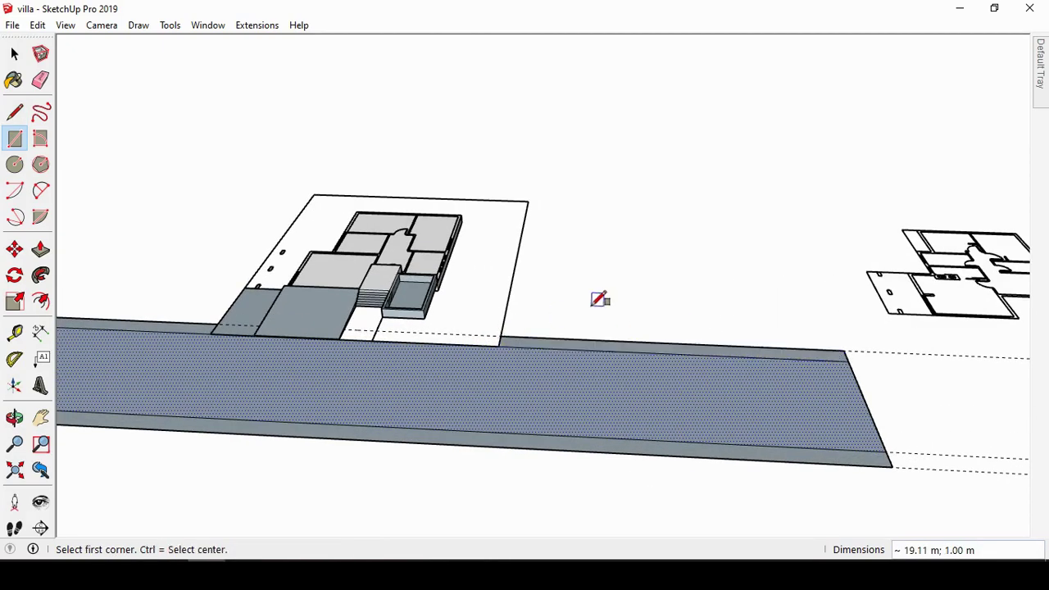
key(space)
scroll(451, 352, down, 2)
Step: Abandon two stray road pulls and orbit to face the house from the front
click(41, 251)
scroll(466, 382, up, 2)
click(466, 382)
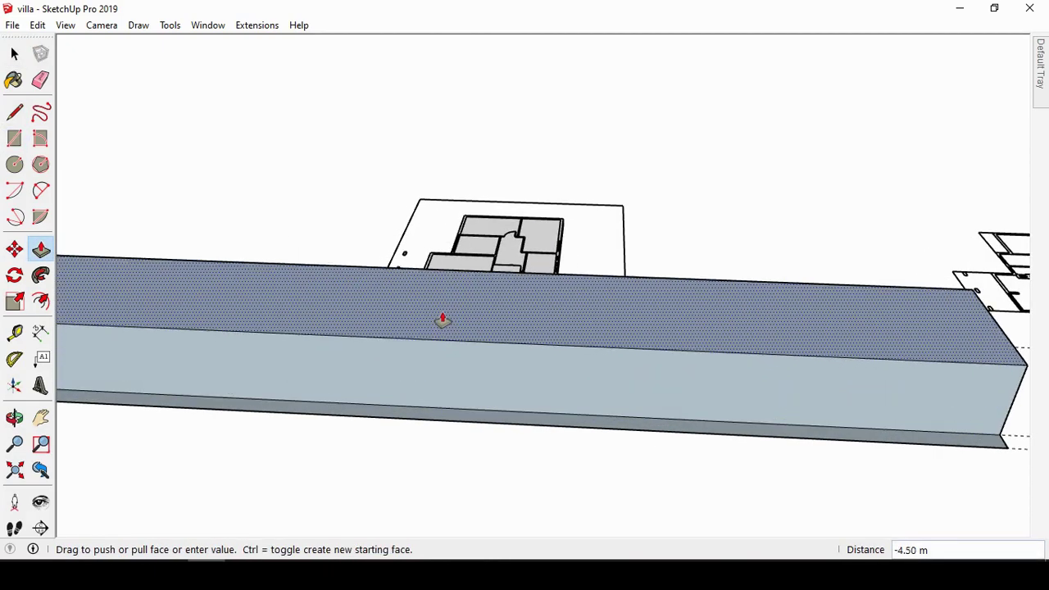
key(Escape)
scroll(449, 342, up, 2)
click(449, 342)
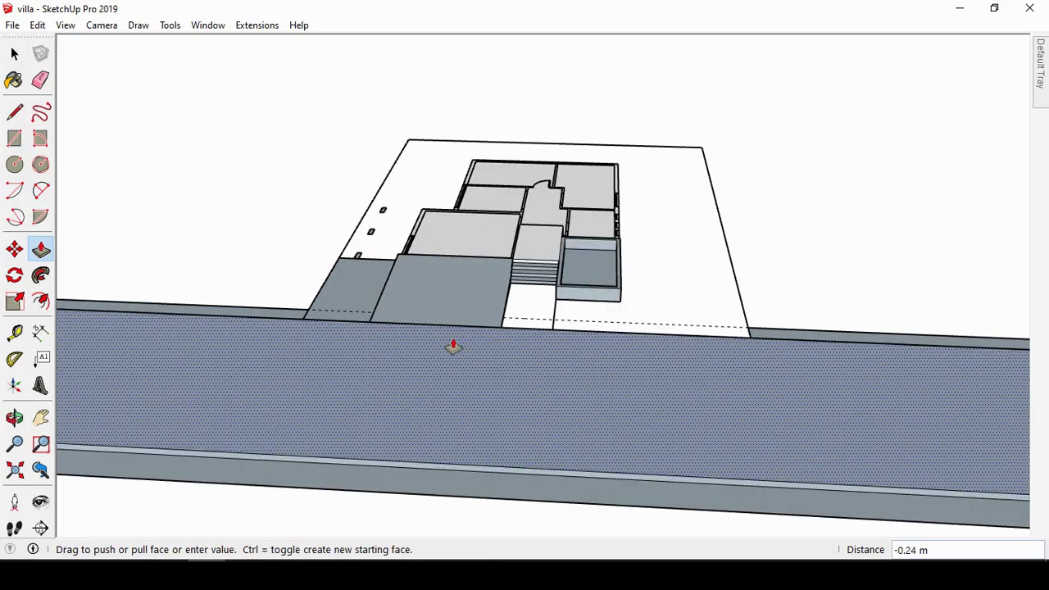
key(o)
mouse_move(418, 349)
mouse_down()
mouse_move(678, 298)
mouse_move(661, 328)
mouse_up()
key(space)
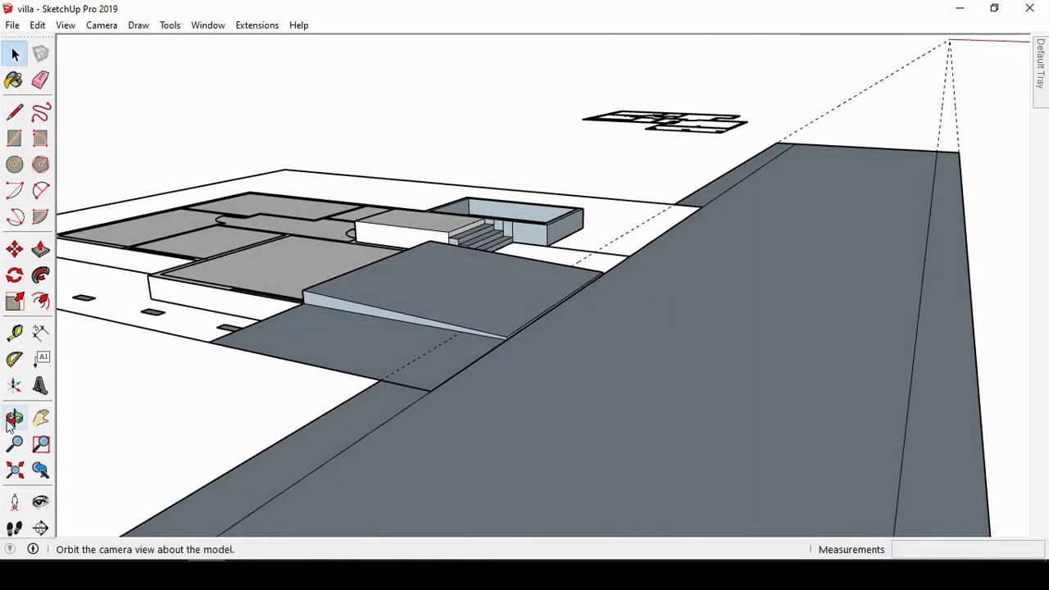
click(15, 418)
mouse_move(606, 368)
mouse_down()
mouse_move(753, 354)
mouse_move(705, 303)
mouse_move(623, 296)
mouse_up()
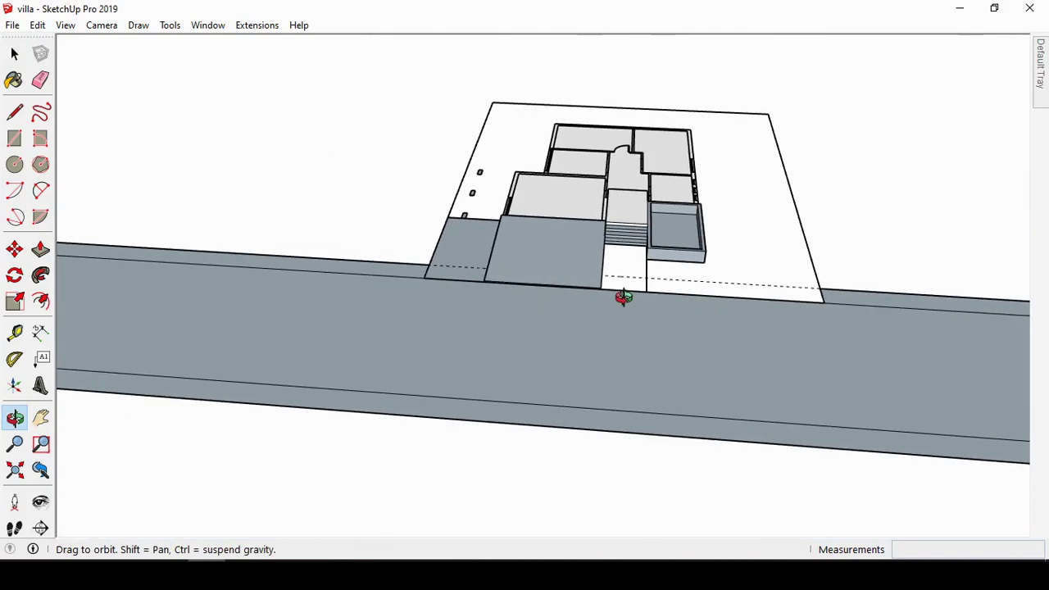
Step: Raise the back kerb strip 0.1 m
click(41, 250)
click(295, 255)
text(0.1)
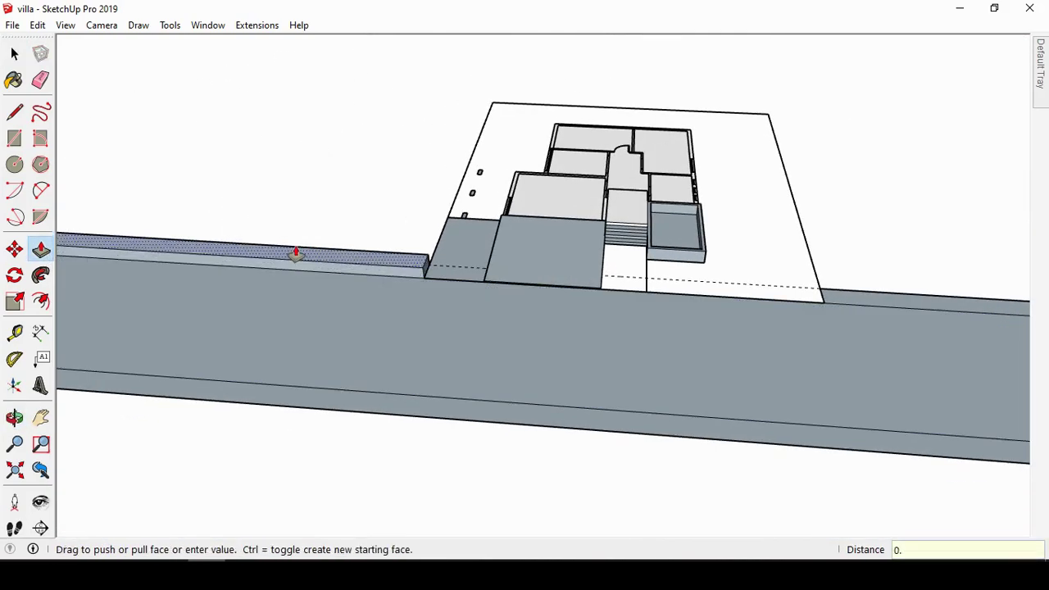
key(Return)
middle_drag(410, 403, 667, 304)
scroll(672, 304, up, 1)
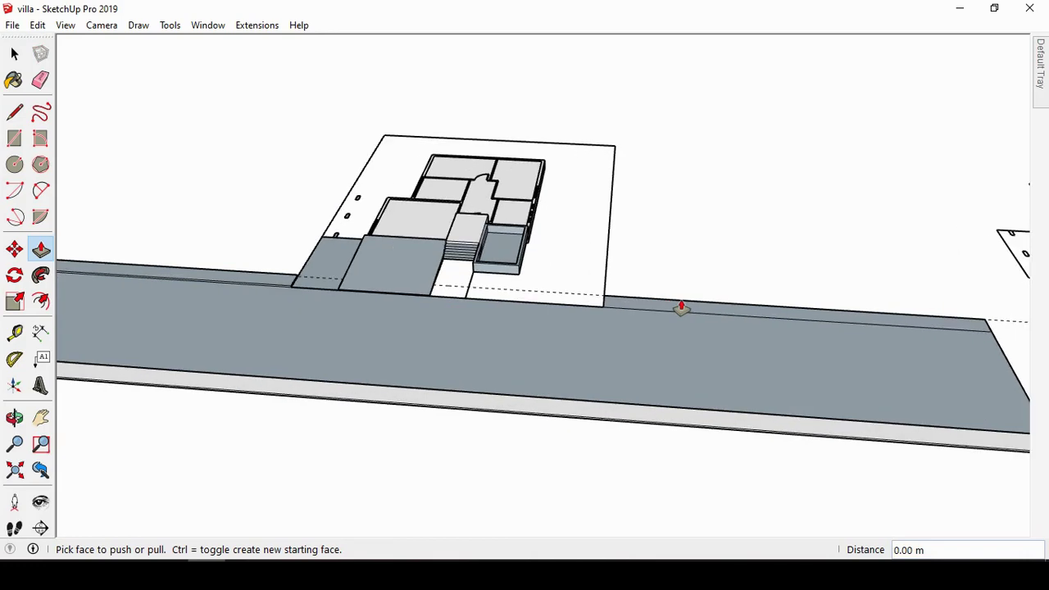
scroll(664, 308, up, 2)
scroll(664, 308, down, 2)
scroll(655, 270, down, 2)
key(space)
Step: Select the road and its kerbs, excluding the house stairs block, and make them one group
scroll(828, 286, down, 2)
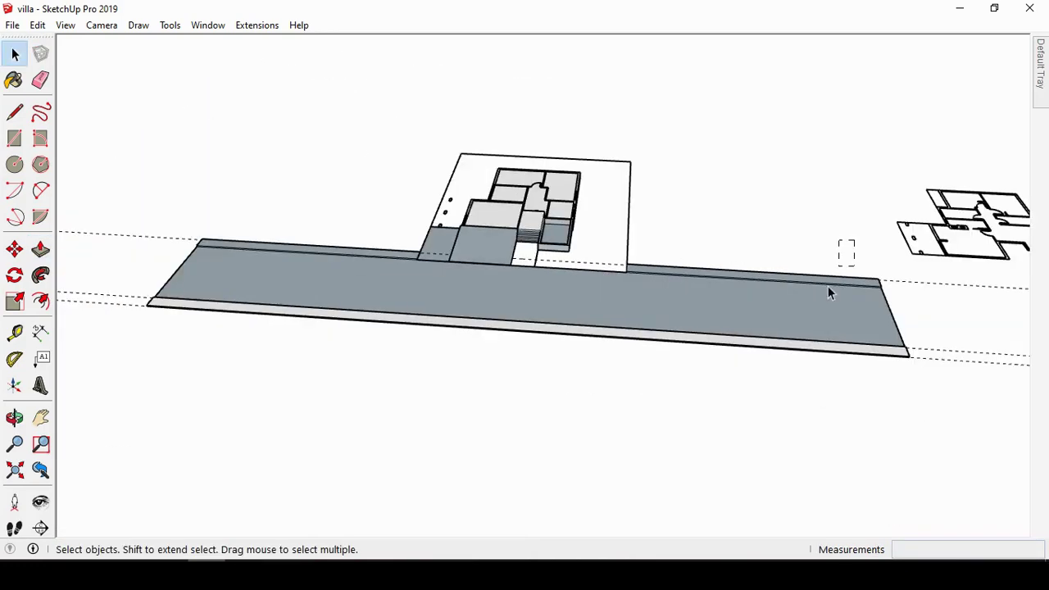
double_click(828, 285)
scroll(527, 266, down, 2)
drag(185, 208, 859, 391)
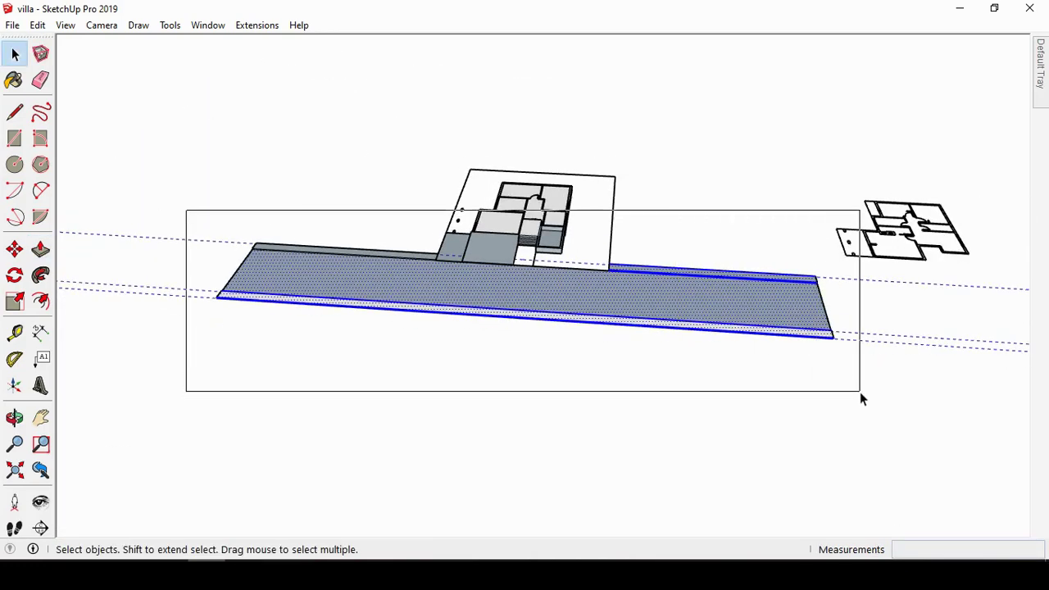
scroll(677, 215, up, 1)
scroll(677, 221, up, 1)
shift+click(502, 267)
scroll(483, 254, down, 1)
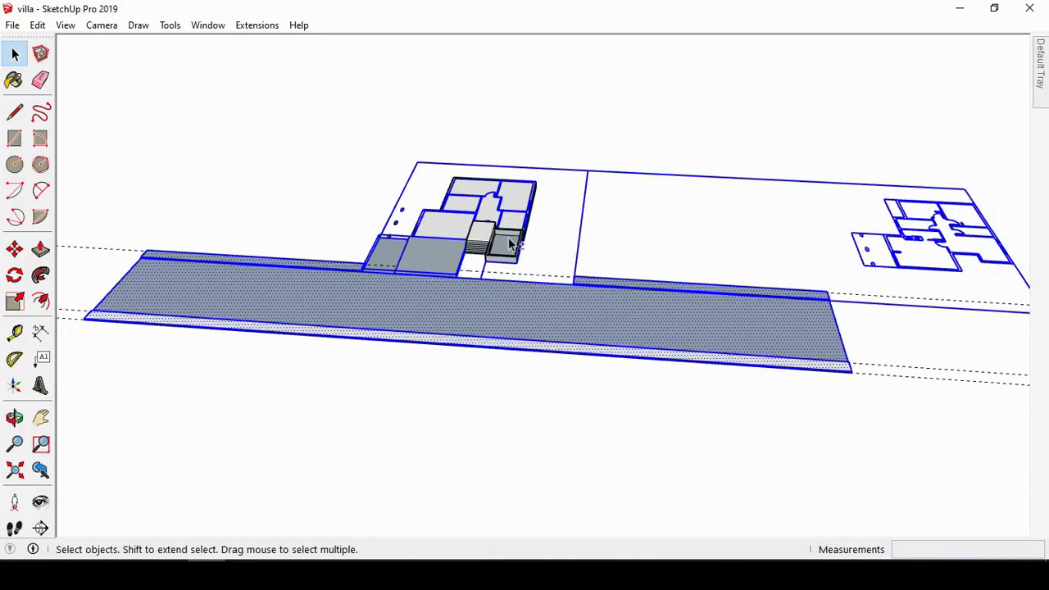
right_click(523, 305)
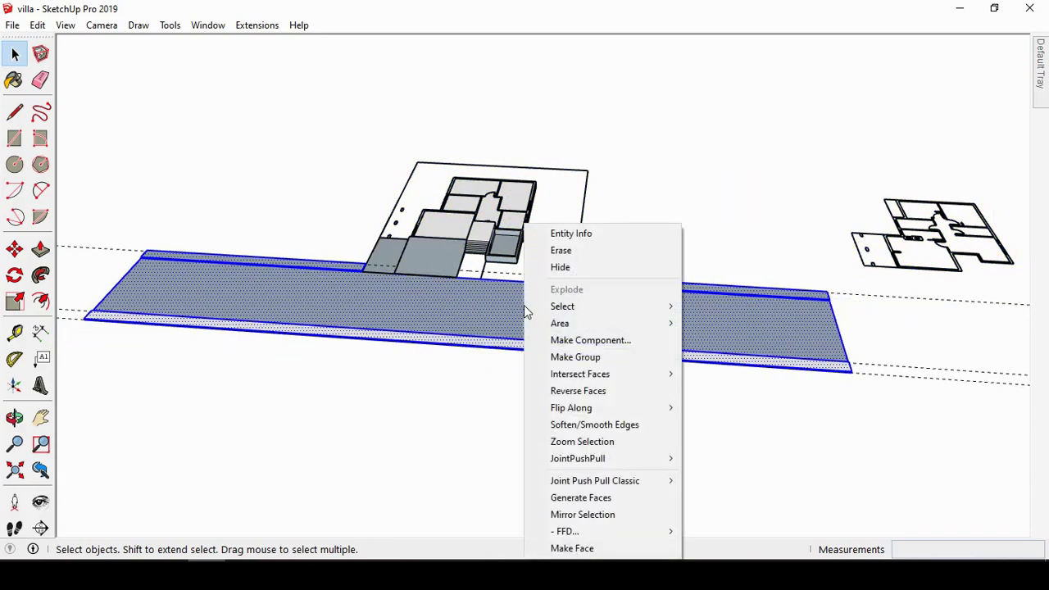
click(573, 355)
scroll(524, 247, up, 3)
Step: Draw a front path rectangle reaching the road and a rectangle covering the whole lot
click(14, 138)
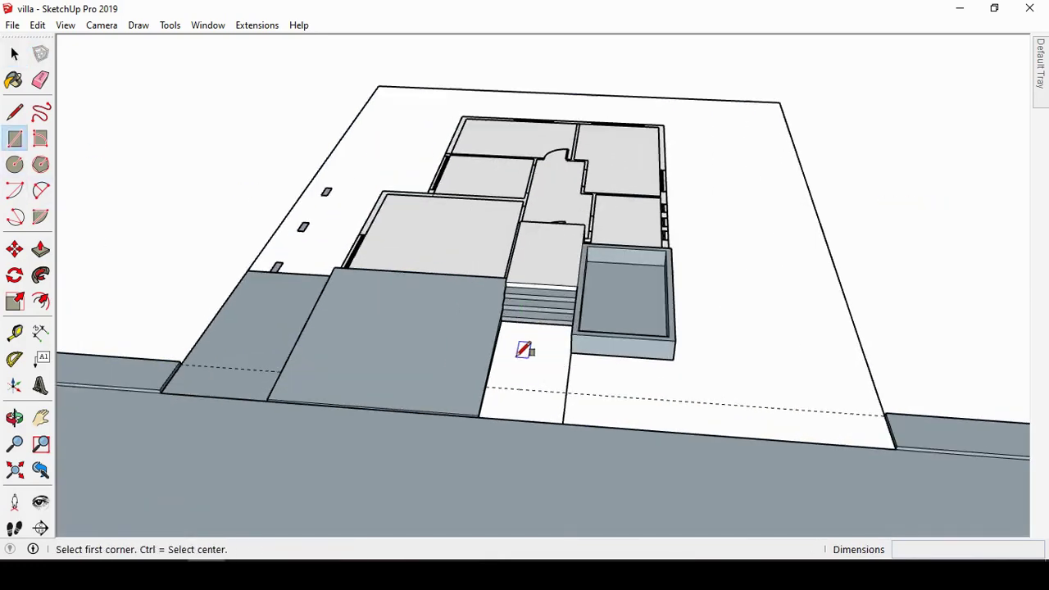
scroll(524, 344, up, 2)
click(489, 320)
click(590, 489)
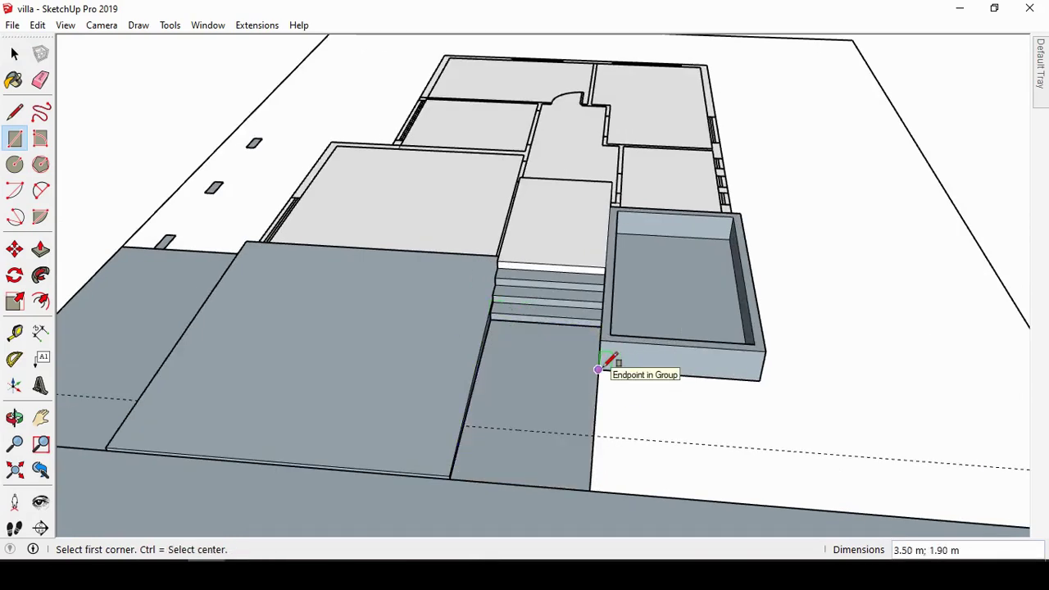
scroll(598, 369, down, 3)
scroll(896, 459, up, 4)
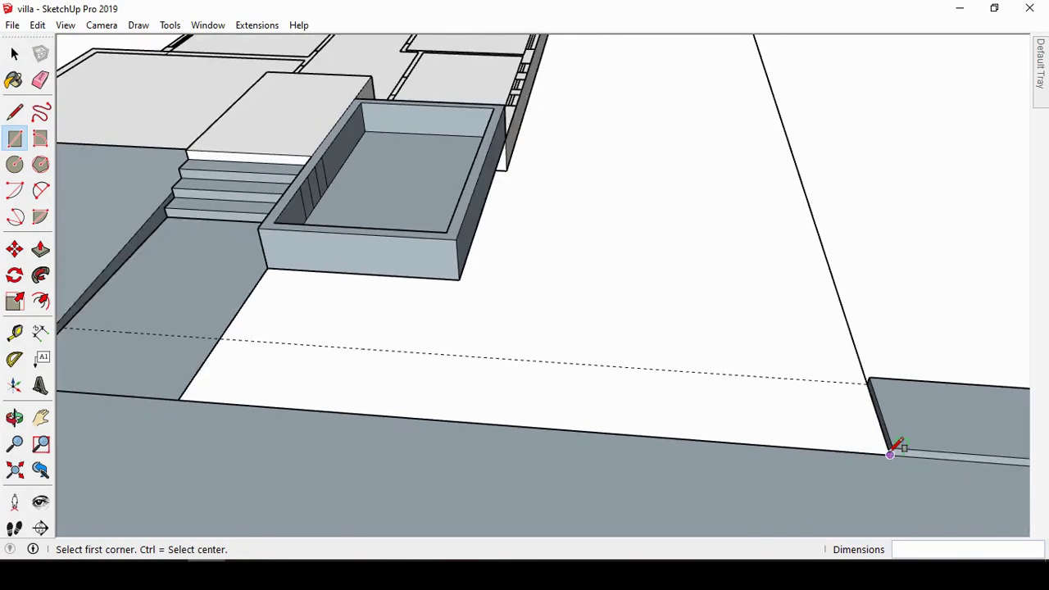
scroll(892, 452, down, 3)
scroll(712, 434, down, 3)
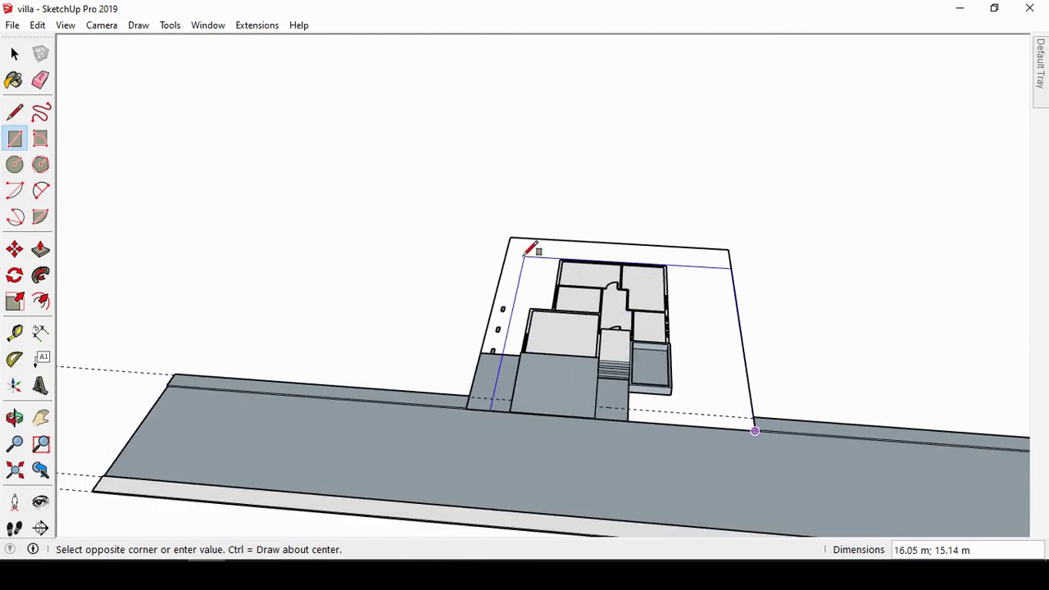
click(561, 262)
Step: Group the large lot face and move the group back under the house
middle_drag(593, 269, 708, 320)
key(space)
click(660, 406)
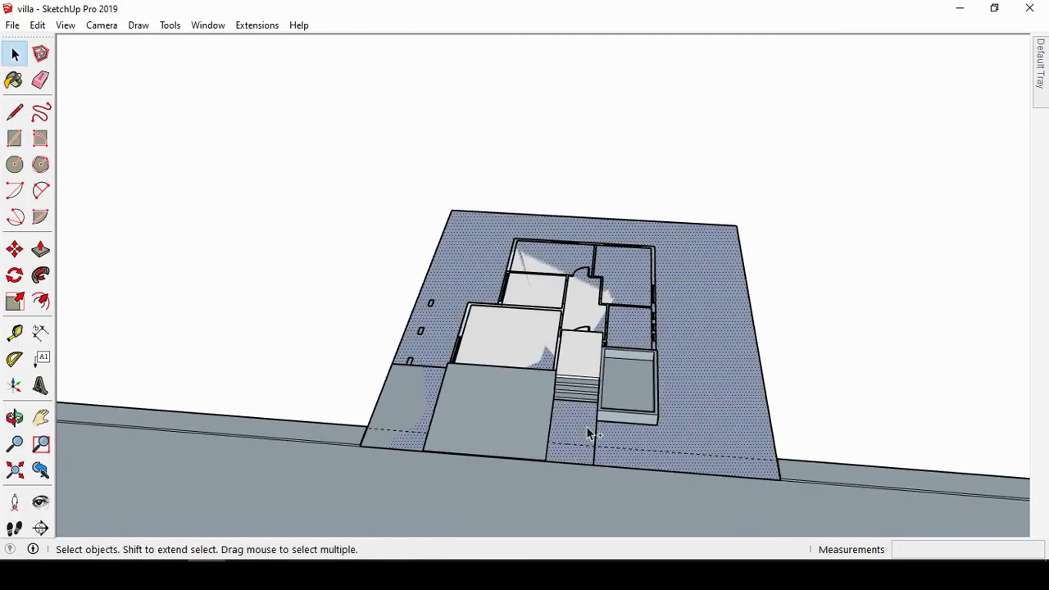
right_click(586, 426)
click(631, 274)
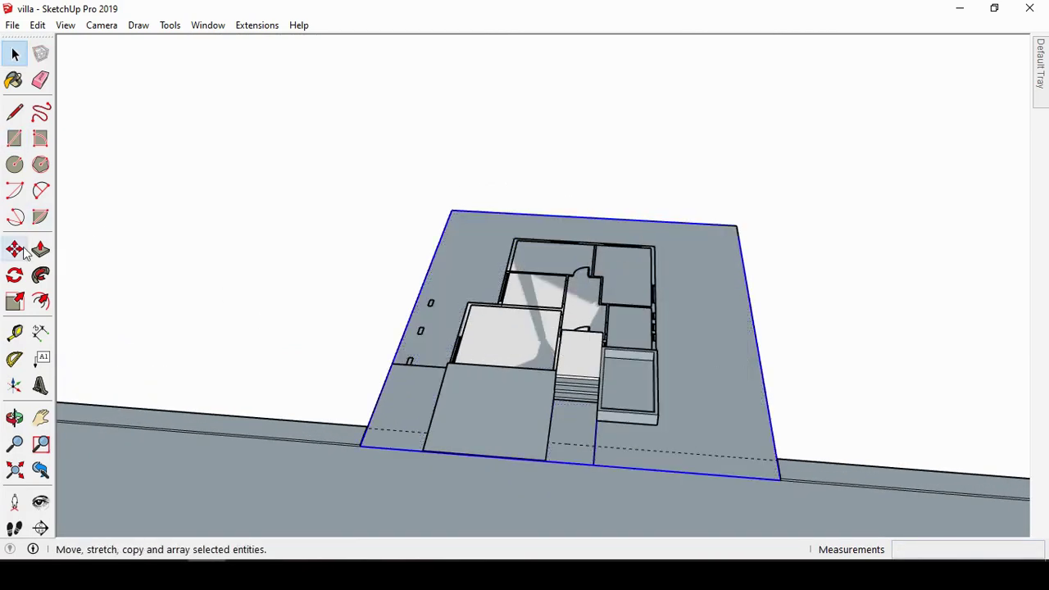
click(15, 249)
click(703, 339)
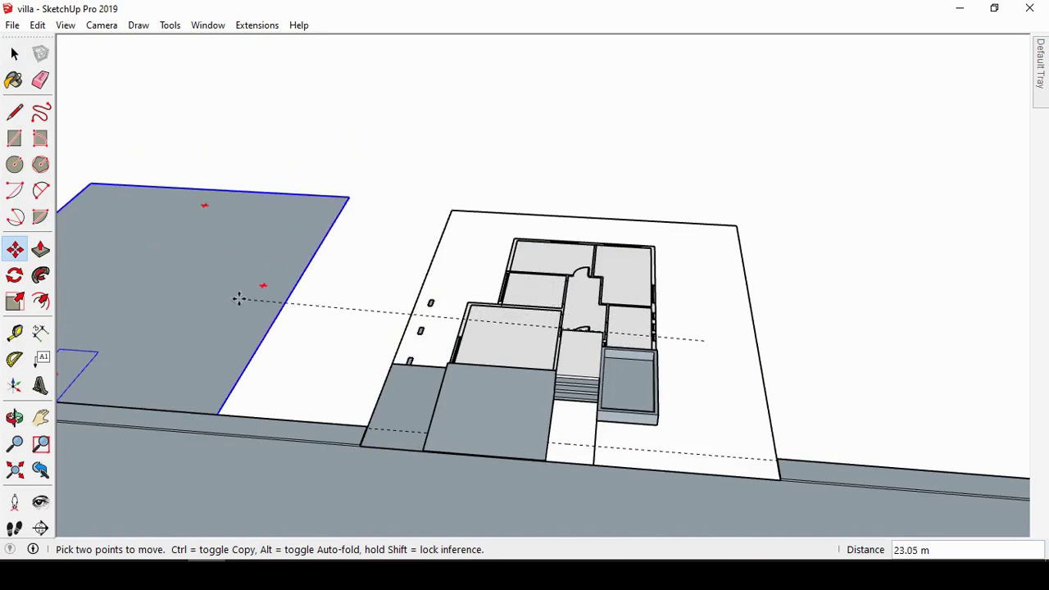
click(702, 358)
Step: Reverse the lot group's faces so their front sides show
scroll(702, 358, up, 2)
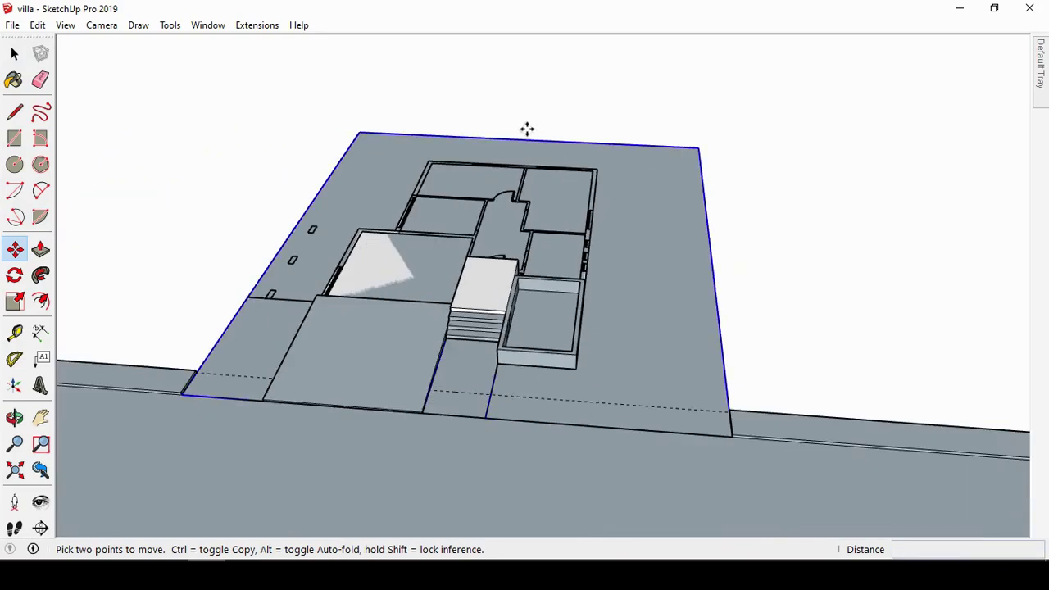
key(space)
click(673, 287)
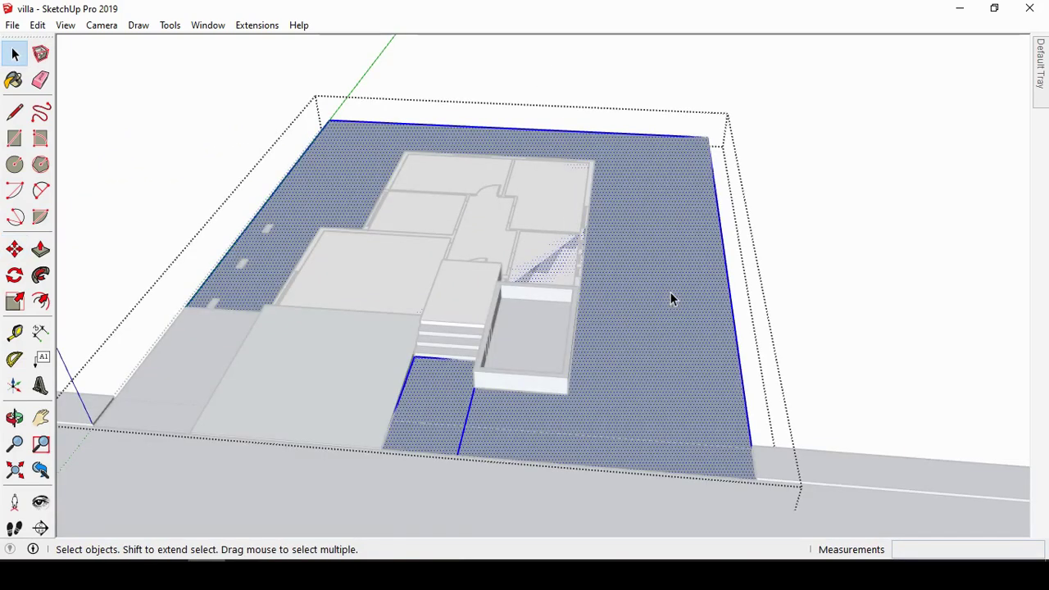
right_click(670, 294)
click(672, 386)
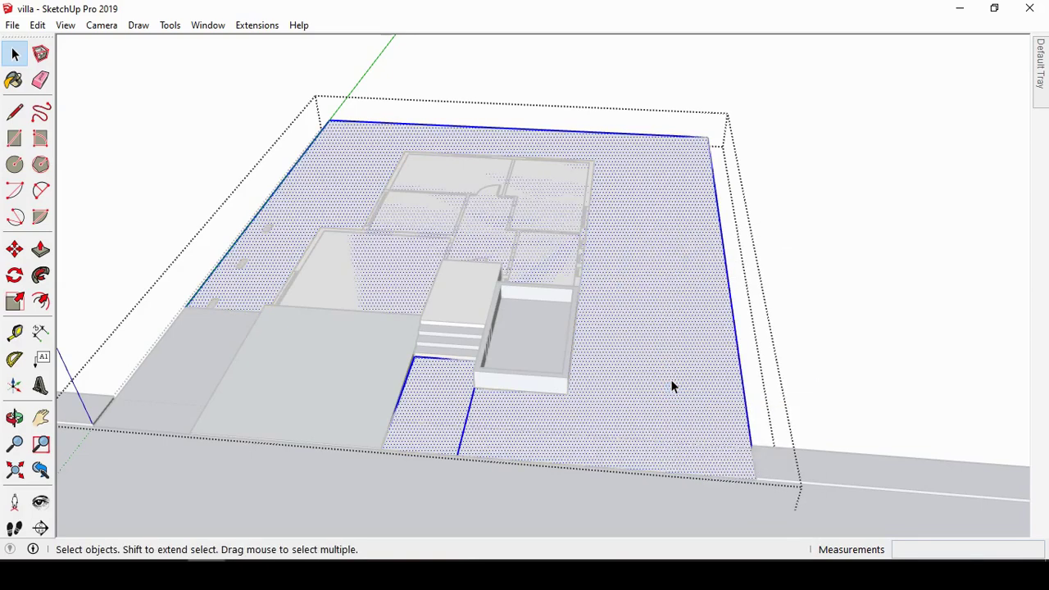
Step: Delete the face left of the driveway in the front yard group, then select the site plane
mouse_move(490, 416)
middle_down()
mouse_move(232, 377)
mouse_move(239, 362)
middle_up()
double_click(239, 362)
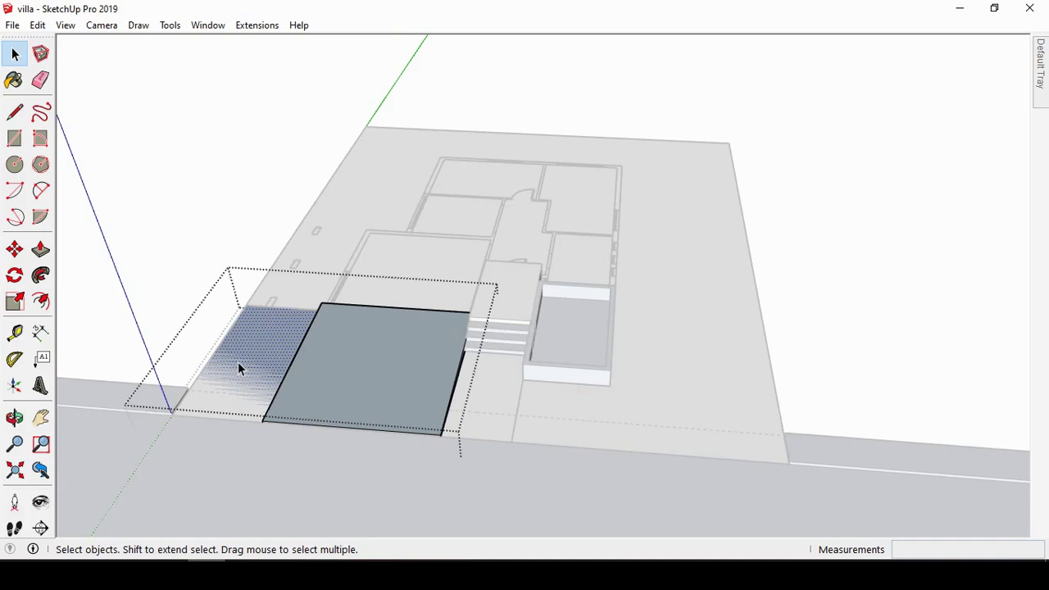
right_click(238, 361)
key(Escape)
key(Delete)
click(253, 371)
mouse_move(252, 371)
middle_down()
mouse_move(196, 320)
mouse_move(309, 312)
middle_up()
click(271, 367)
click(264, 358)
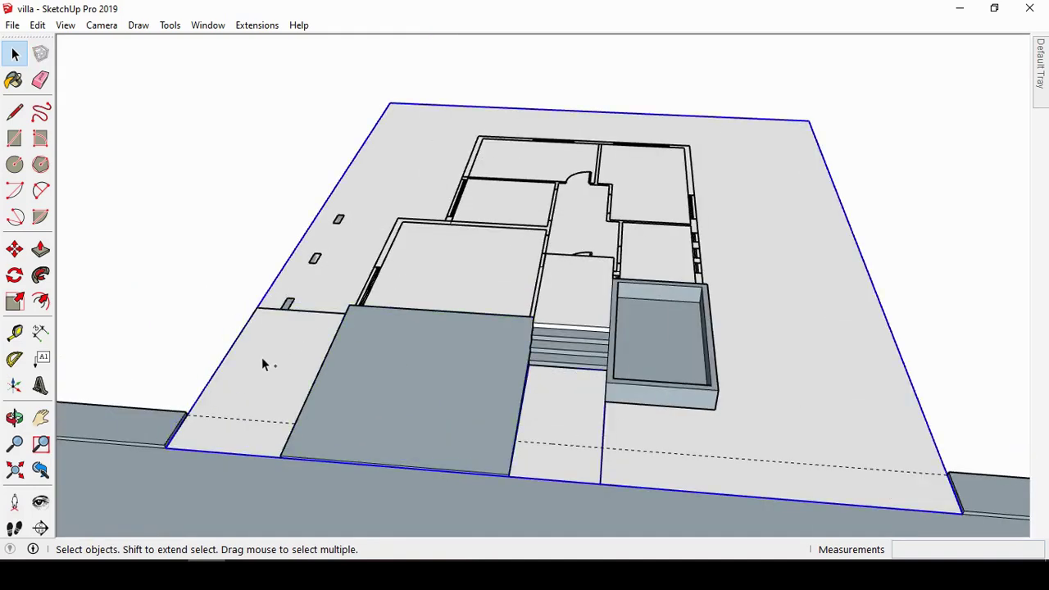
Step: Orbit the site and test-lift the floor-plan group, cancelling the move
click(14, 417)
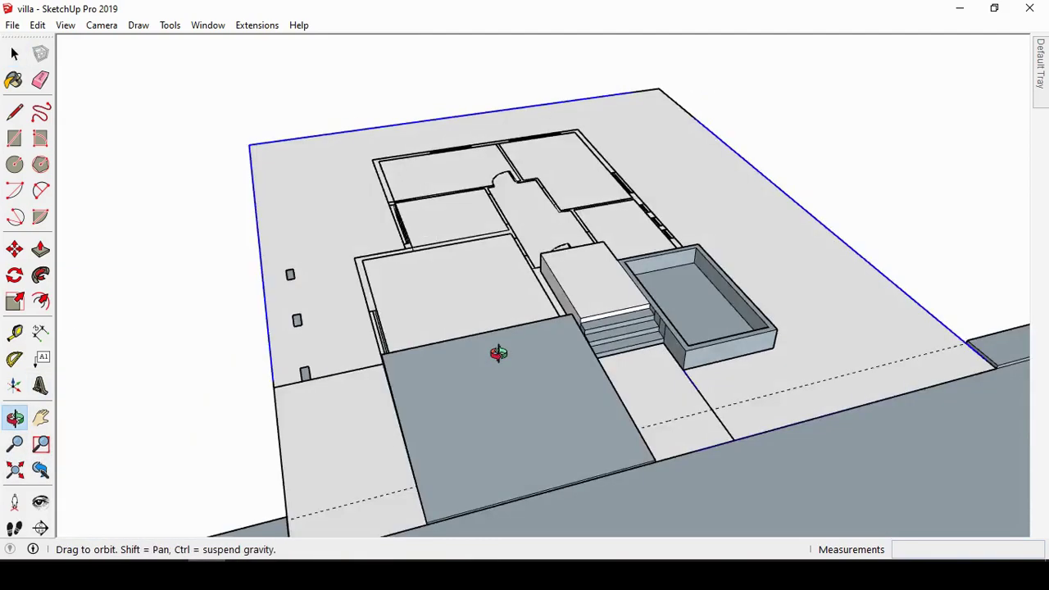
mouse_move(491, 351)
mouse_down()
mouse_move(574, 357)
mouse_move(444, 363)
mouse_move(342, 415)
mouse_move(536, 276)
mouse_move(450, 327)
mouse_move(548, 312)
mouse_move(421, 183)
mouse_move(613, 297)
mouse_move(669, 273)
mouse_up()
key(space)
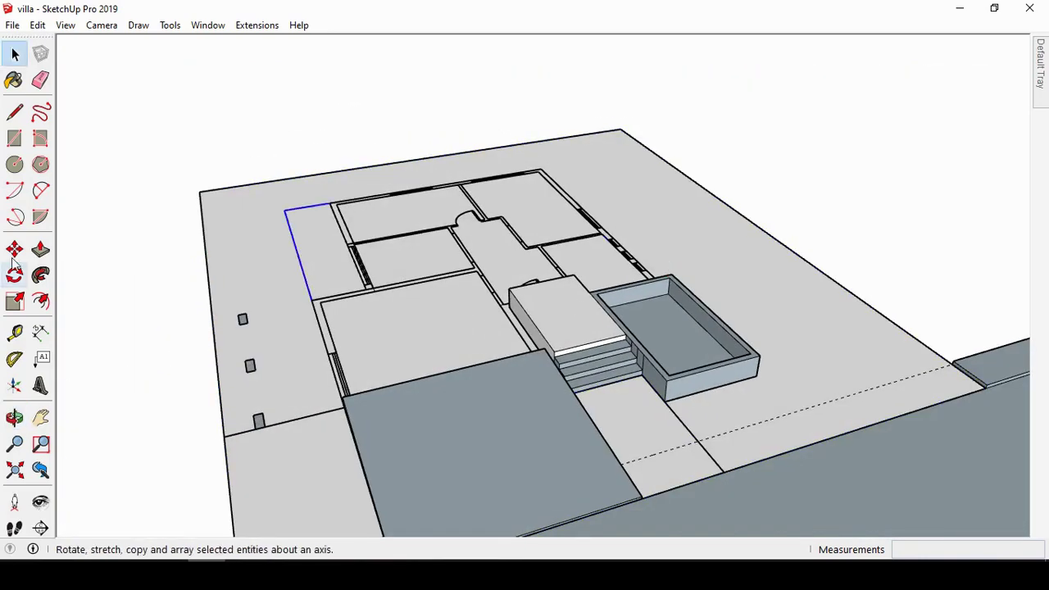
click(14, 250)
click(426, 329)
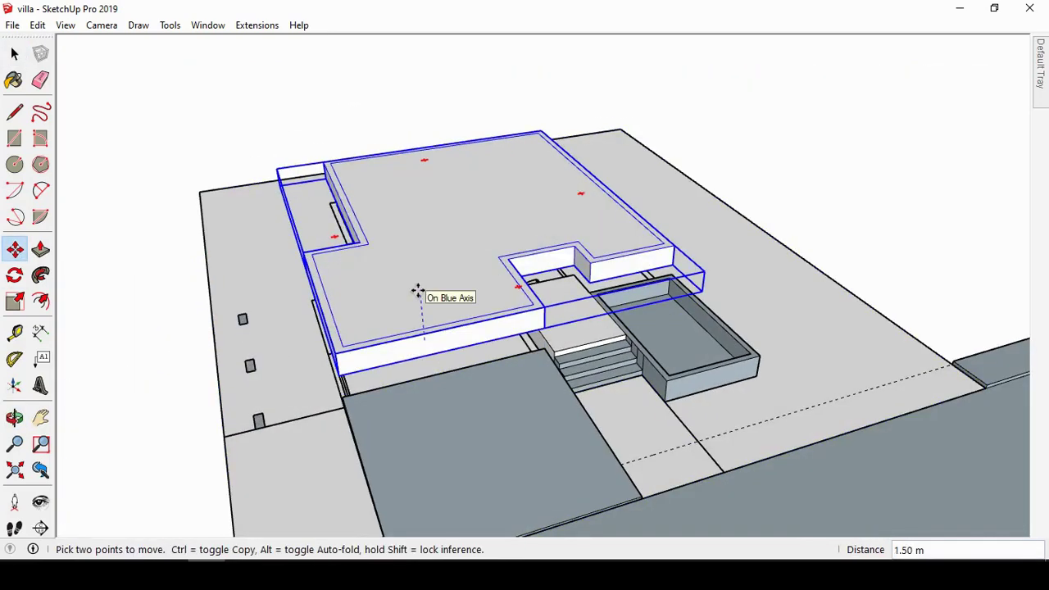
key(Escape)
scroll(440, 290, up, 3)
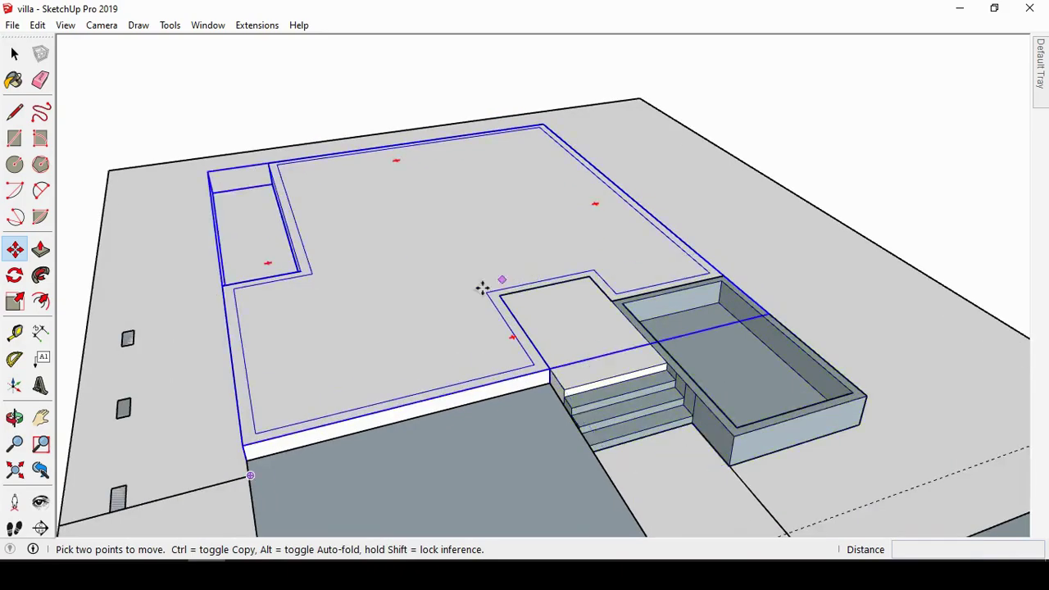
Step: Orbit around the villa and test-lift the villa group vertically, cancelling the move
click(17, 419)
mouse_move(300, 260)
mouse_down()
mouse_move(204, 171)
mouse_move(667, 225)
mouse_move(562, 281)
mouse_move(423, 225)
mouse_move(555, 220)
mouse_up()
key(space)
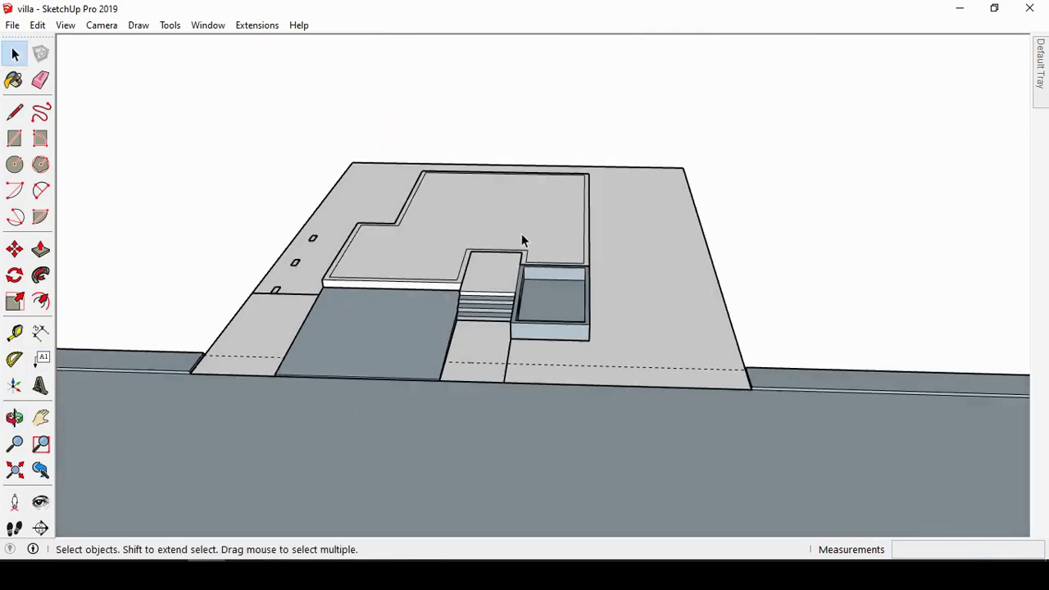
scroll(608, 218, down, 3)
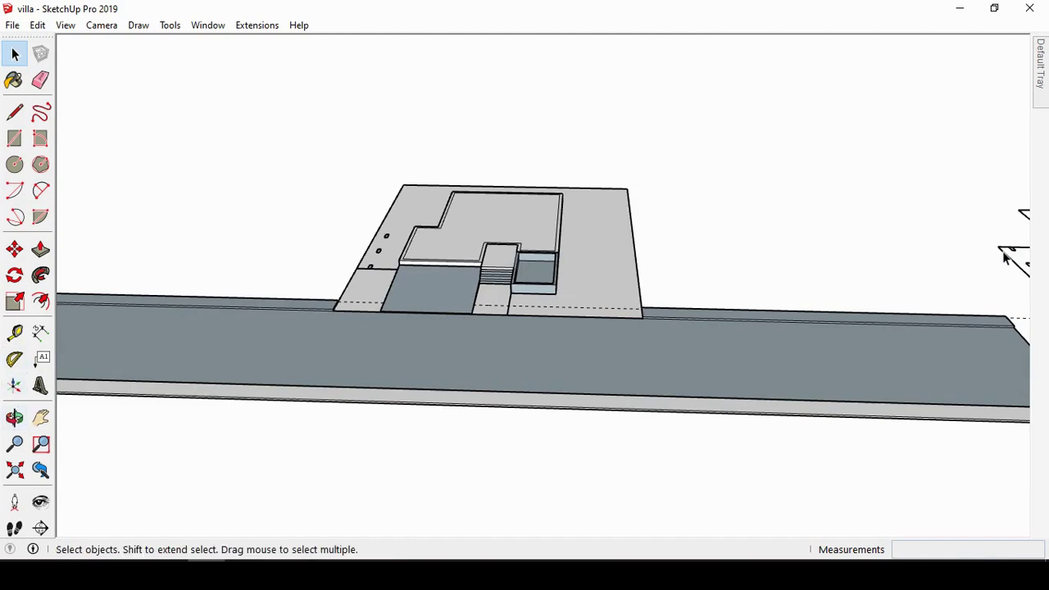
click(14, 250)
click(723, 262)
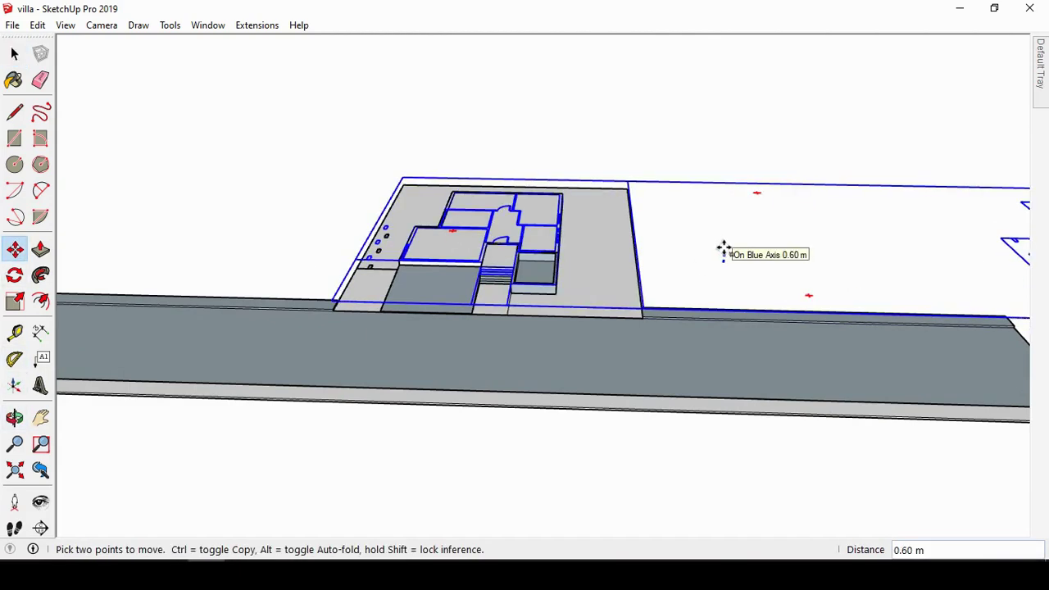
key(Escape)
key(space)
scroll(511, 178, up, 3)
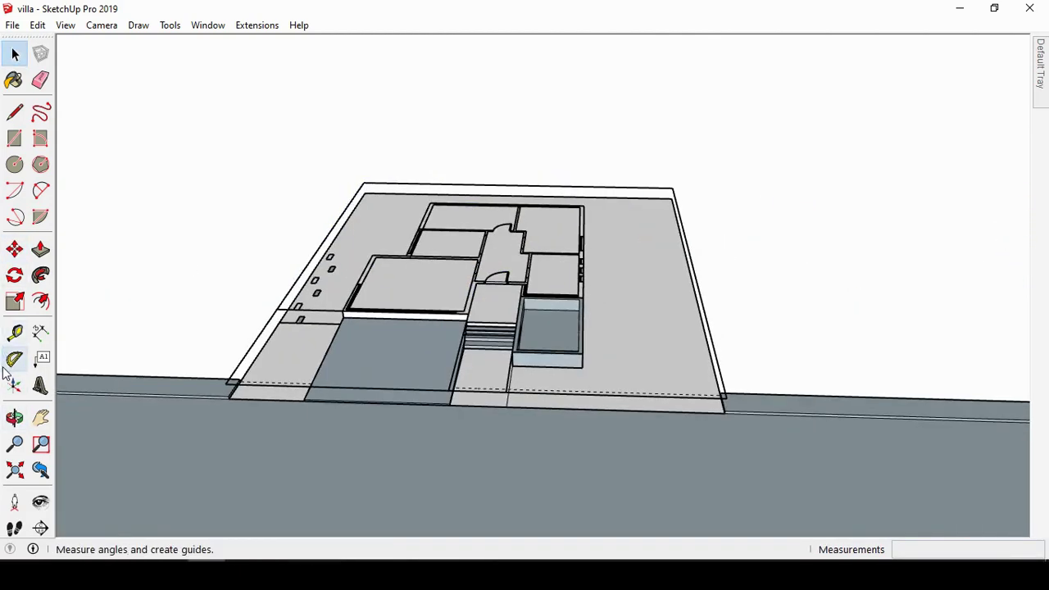
Step: Orbit and zoom to look across the villa floor plan
click(15, 417)
mouse_move(587, 258)
mouse_down()
mouse_move(639, 262)
mouse_move(468, 230)
mouse_move(480, 276)
mouse_up()
scroll(484, 276, up, 2)
scroll(492, 254, up, 2)
key(space)
Step: Open the villa group for editing and select the wall-top strip and short wall edge near the endpoint
double_click(425, 311)
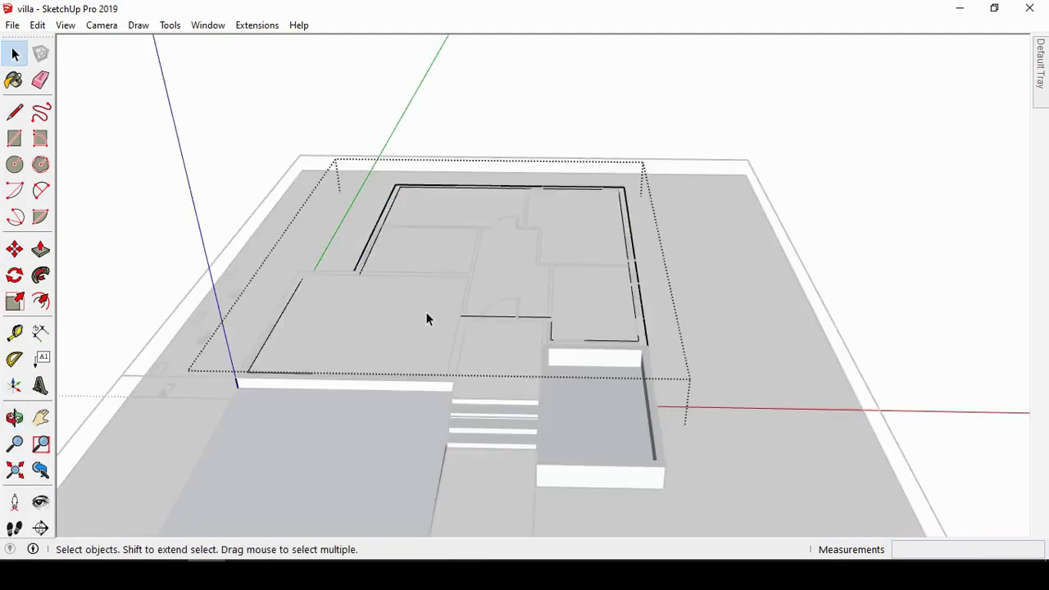
scroll(429, 402, up, 5)
click(419, 373)
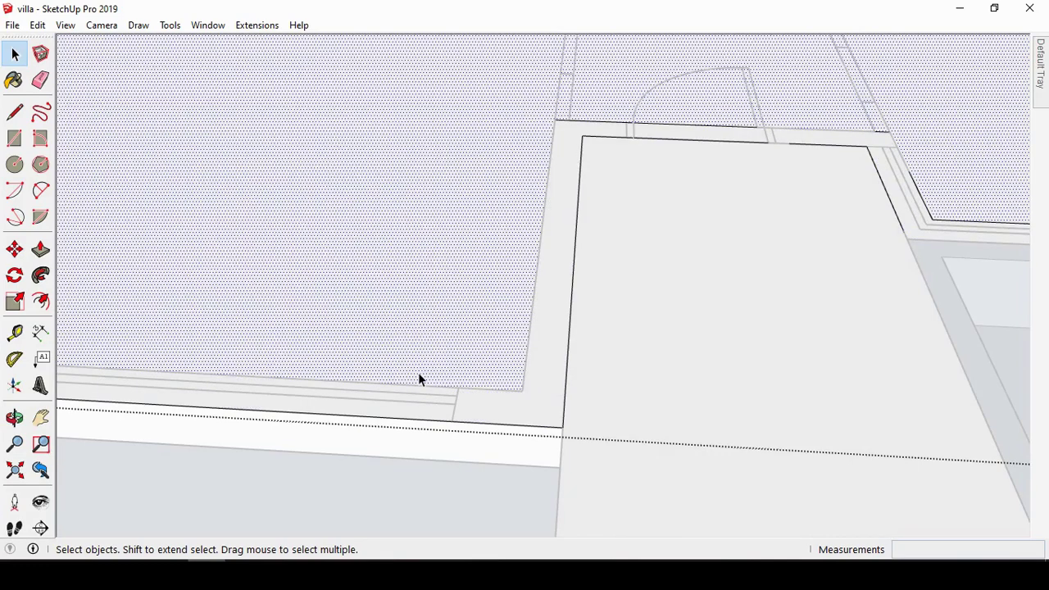
click(458, 386)
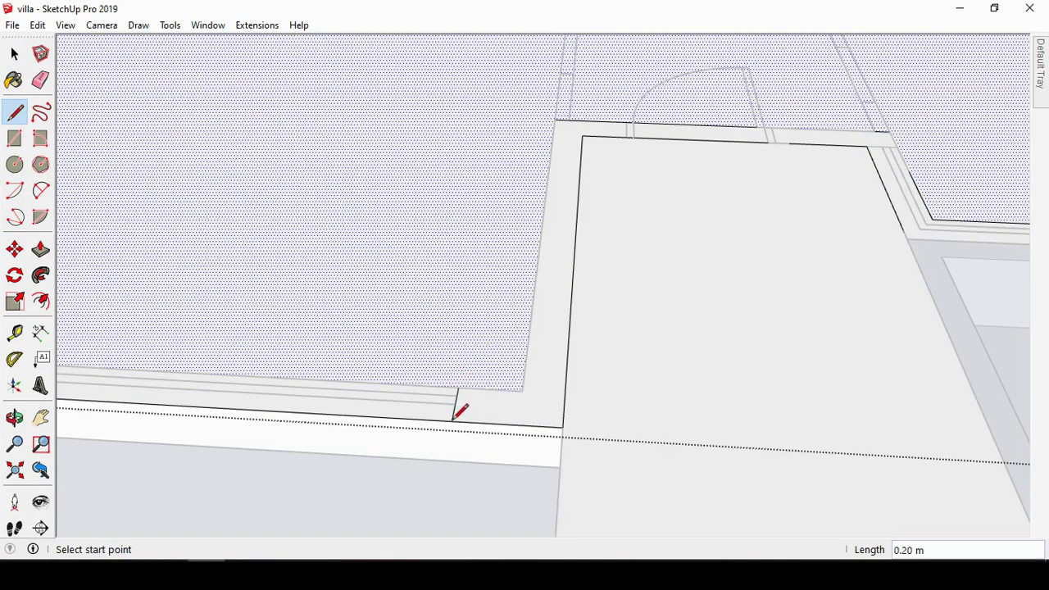
key(space)
click(450, 413)
click(455, 403)
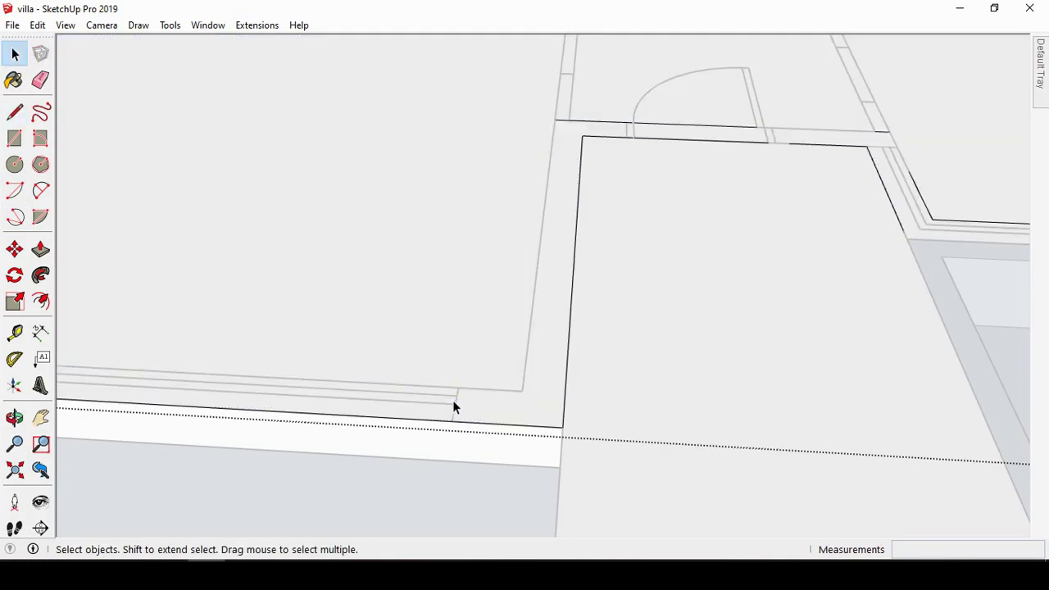
click(458, 386)
scroll(672, 430, down, 3)
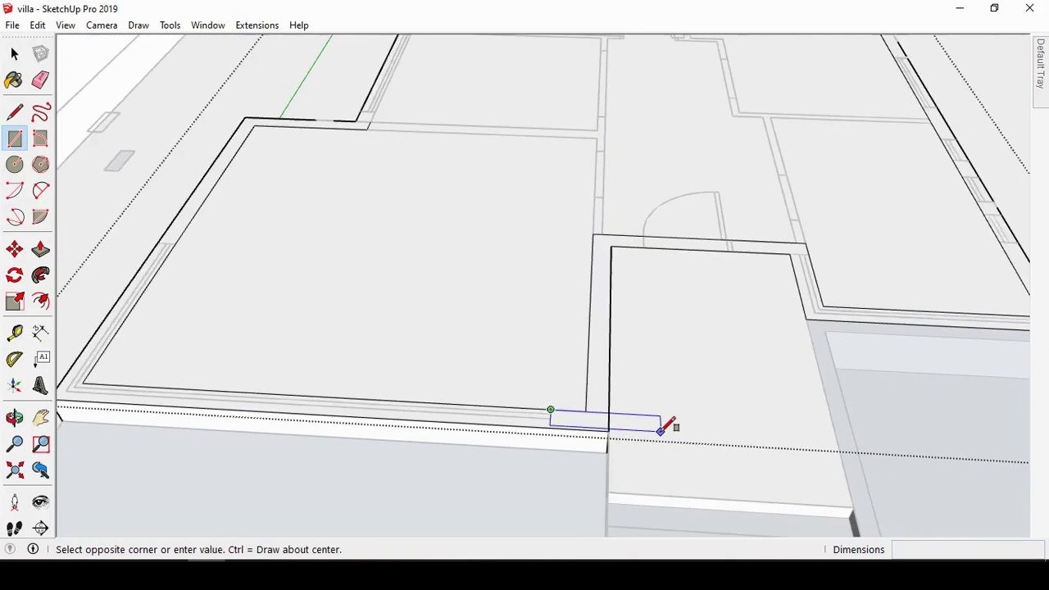
scroll(229, 403, up, 3)
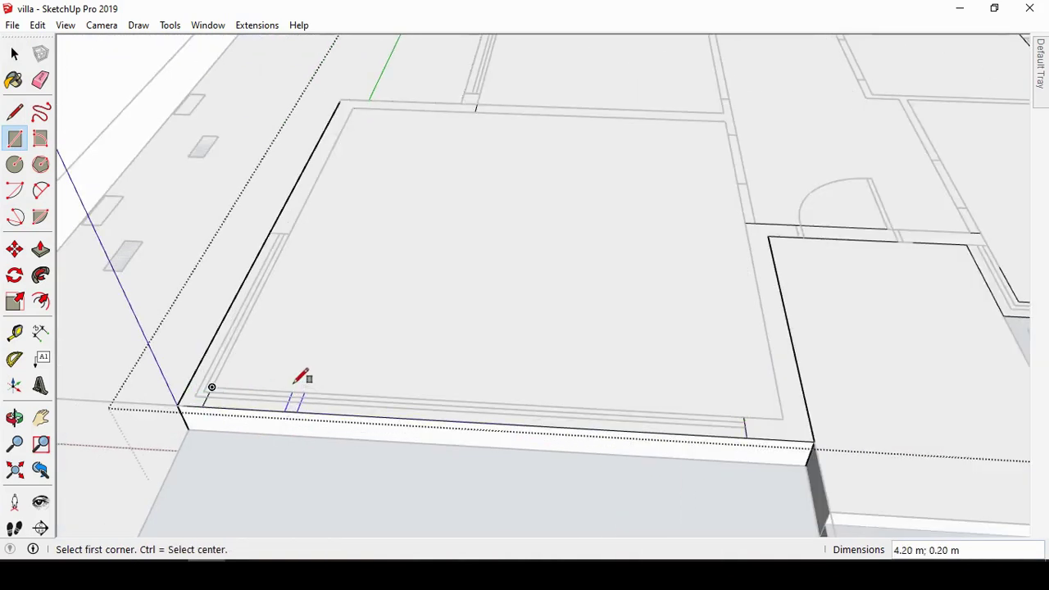
key(s)
Step: Select the bottom wall strip and split the left wall strip with a line, adding it to the selection
click(14, 53)
click(295, 410)
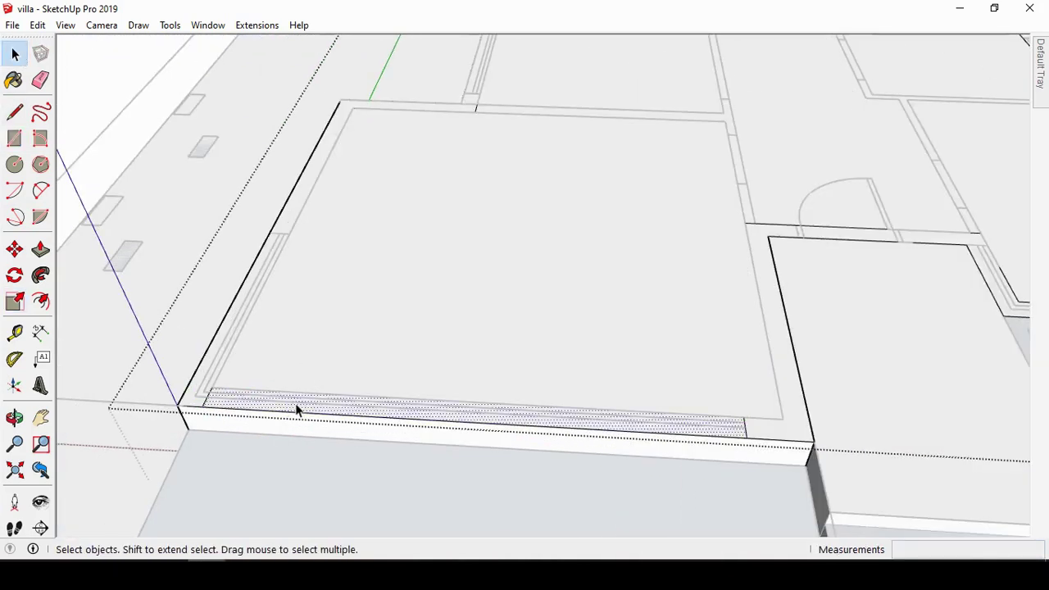
scroll(281, 410, up, 1)
click(14, 111)
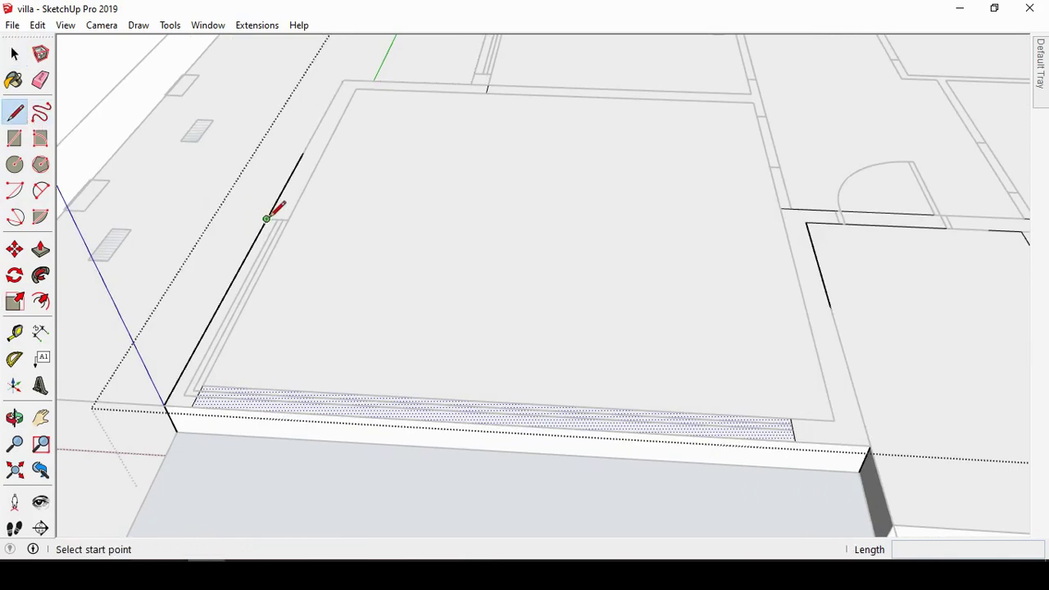
click(266, 219)
key(space)
click(272, 241)
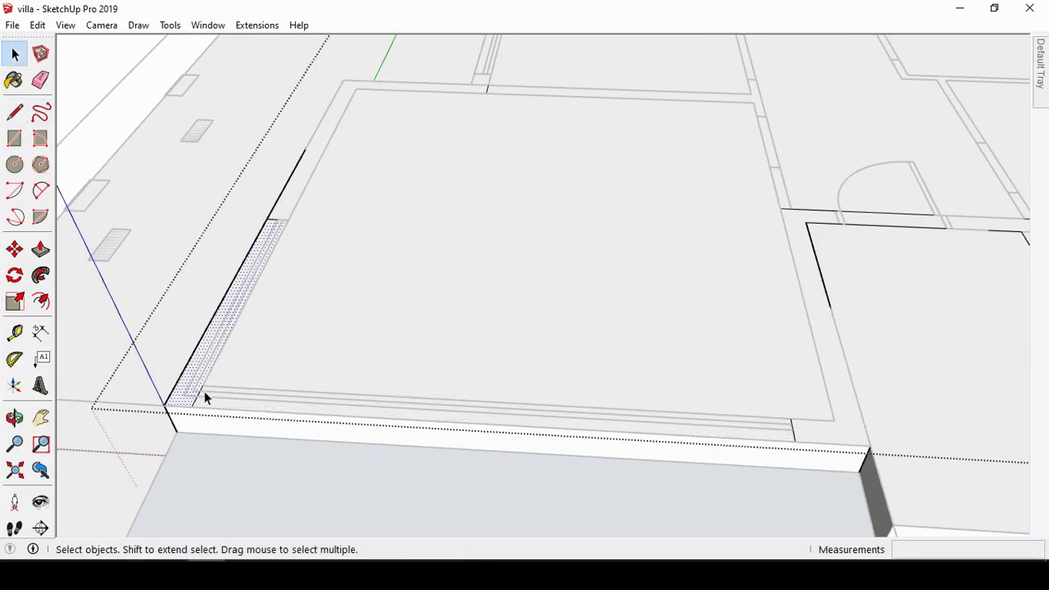
shift+click(200, 380)
Step: Draw a line closing off the door opening and select the new door-opening face
scroll(201, 380, down, 2)
scroll(183, 440, down, 2)
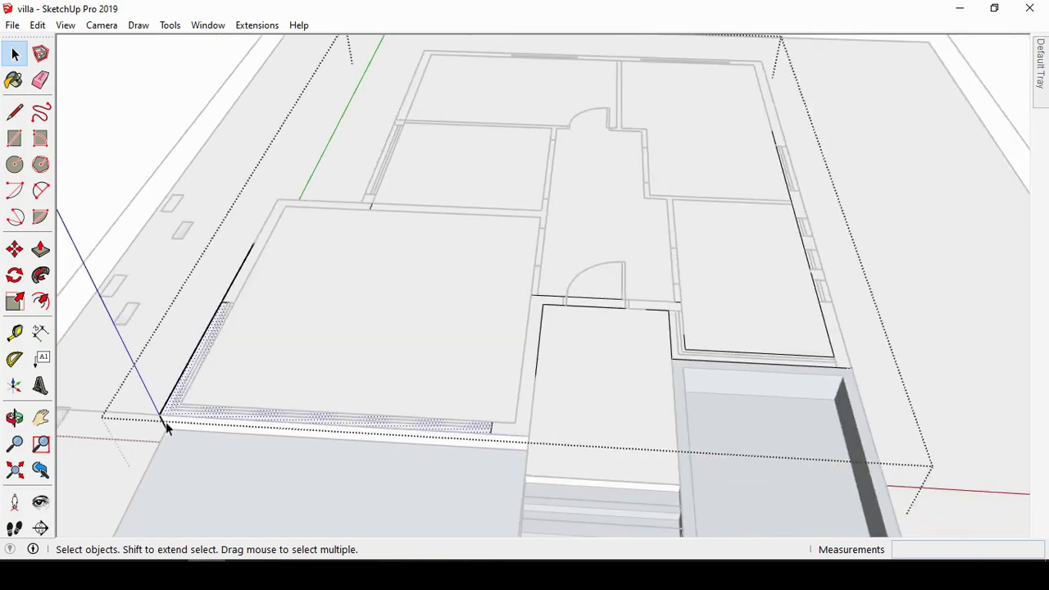
scroll(166, 426, up, 2)
scroll(207, 414, down, 2)
scroll(382, 429, down, 1)
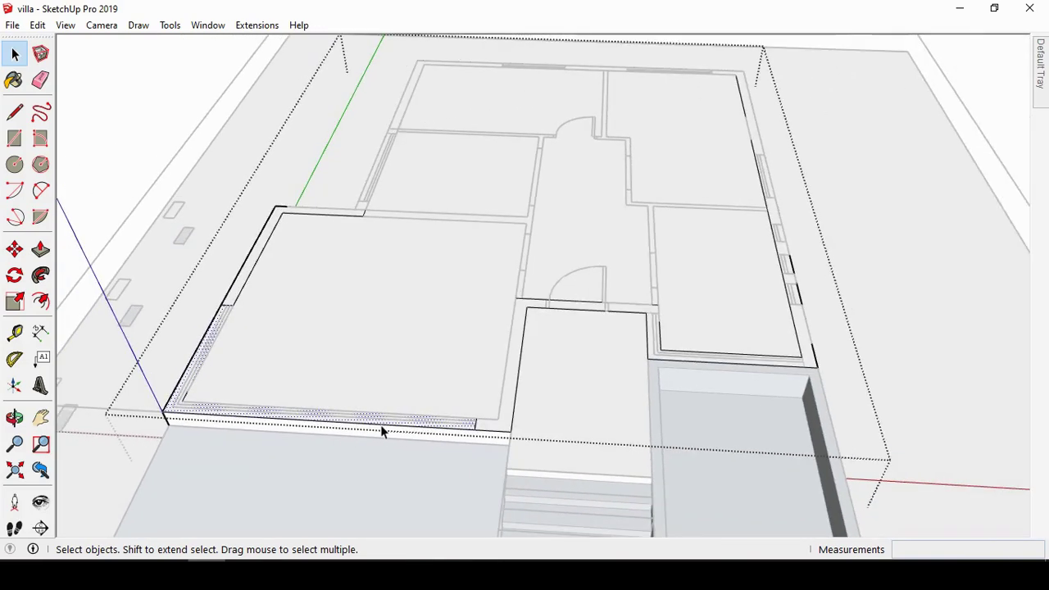
scroll(620, 306, down, 1)
scroll(56, 185, up, 4)
key(l)
scroll(566, 311, up, 1)
scroll(567, 311, up, 1)
click(533, 334)
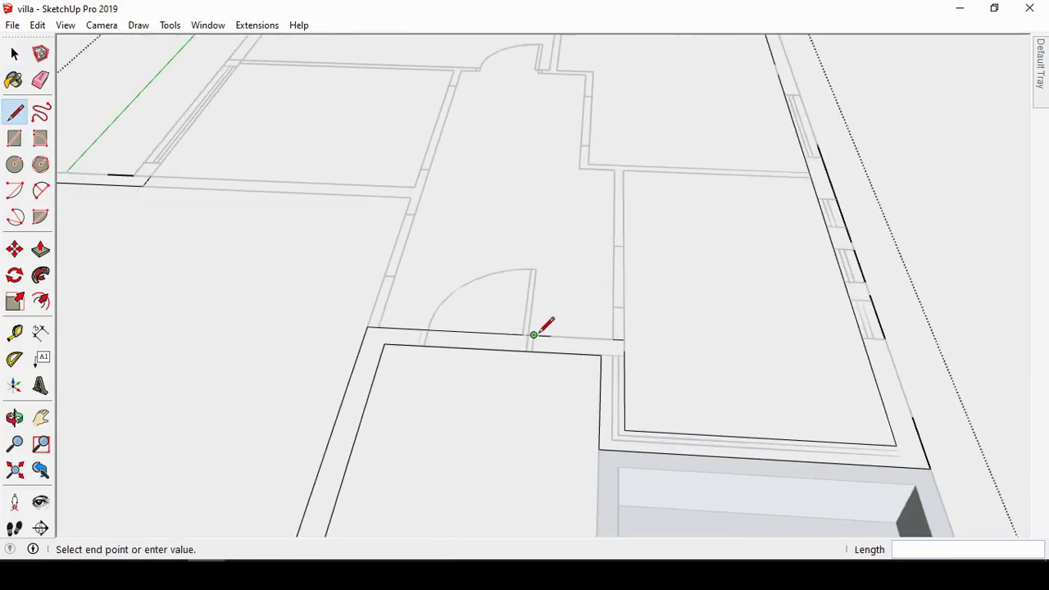
scroll(426, 324, up, 1)
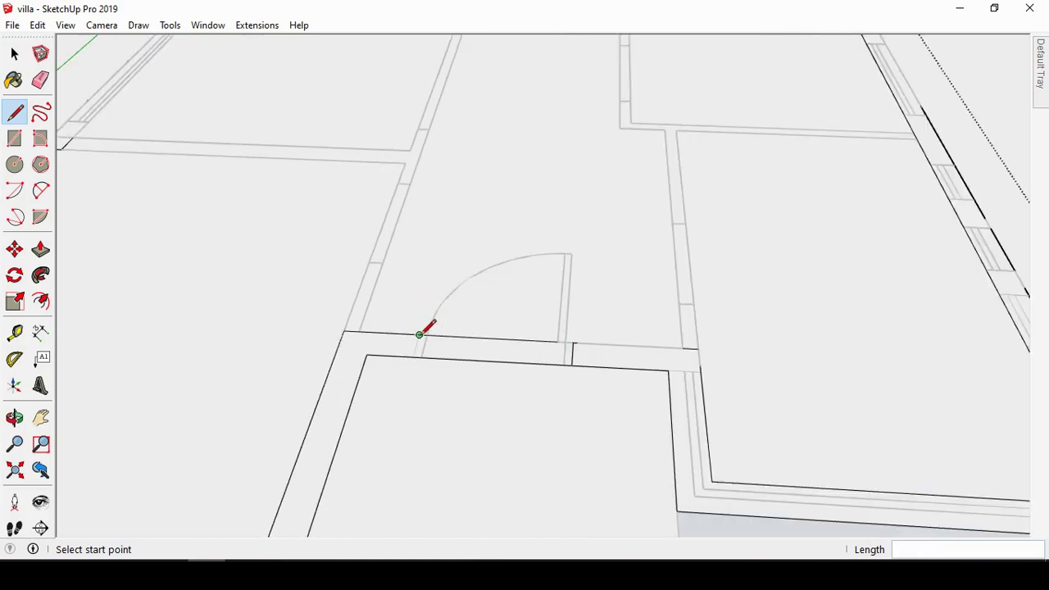
click(413, 357)
key(space)
click(472, 359)
Step: Select the right L-shaped wall face and draw a 0.20 m line across the right wall
key(l)
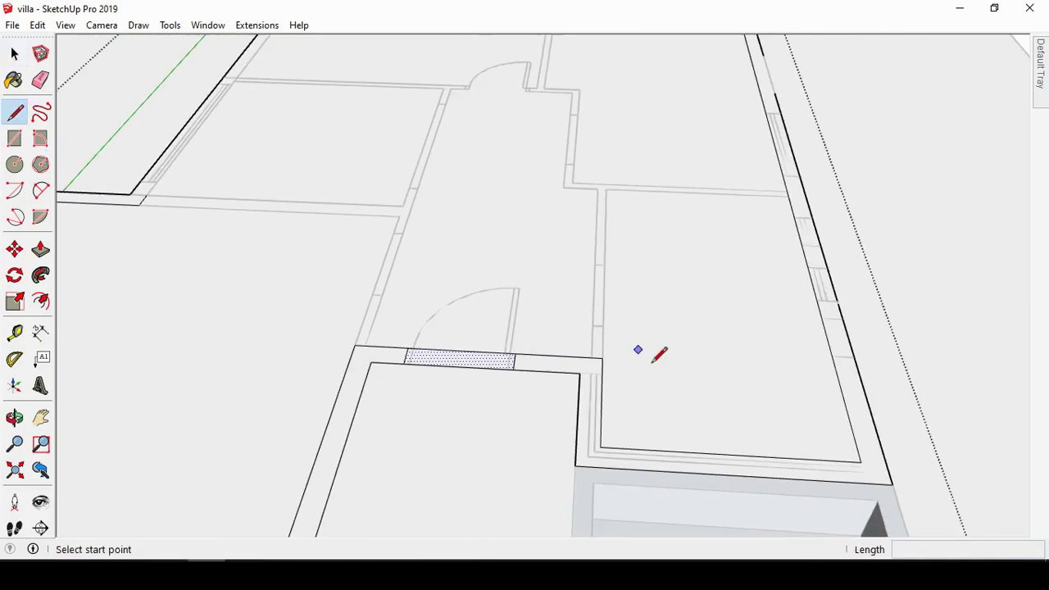
key(space)
click(588, 409)
middle_drag(393, 342, 709, 321)
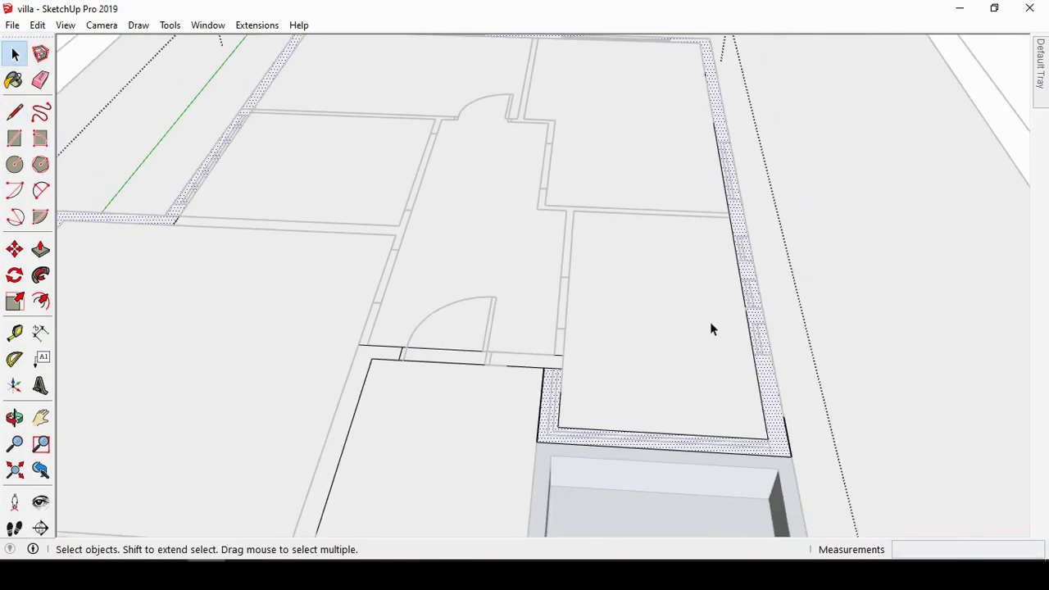
key(l)
middle_drag(218, 480, 648, 398)
scroll(648, 399, up, 3)
click(633, 391)
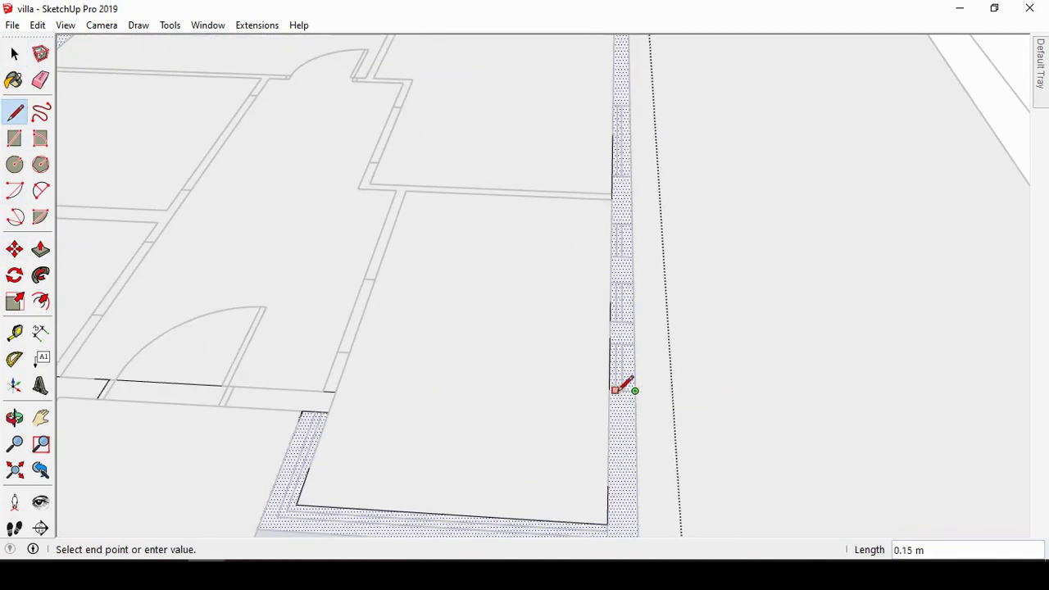
click(609, 388)
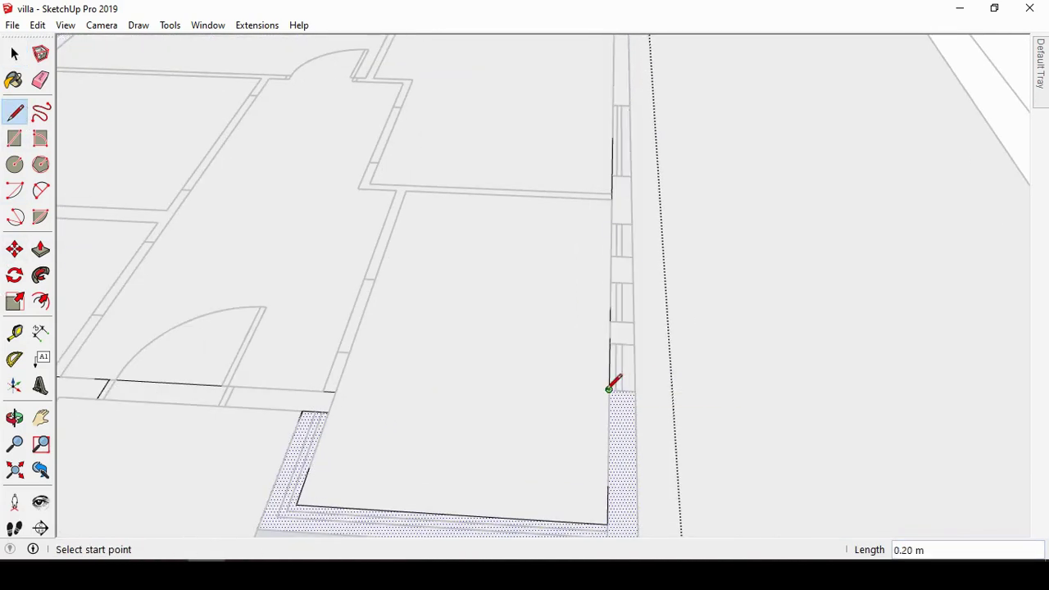
click(609, 321)
key(space)
middle_drag(609, 321, 609, 463)
Step: Draw two more lines across the right wall and select the small face between them
key(l)
middle_drag(631, 312, 636, 300)
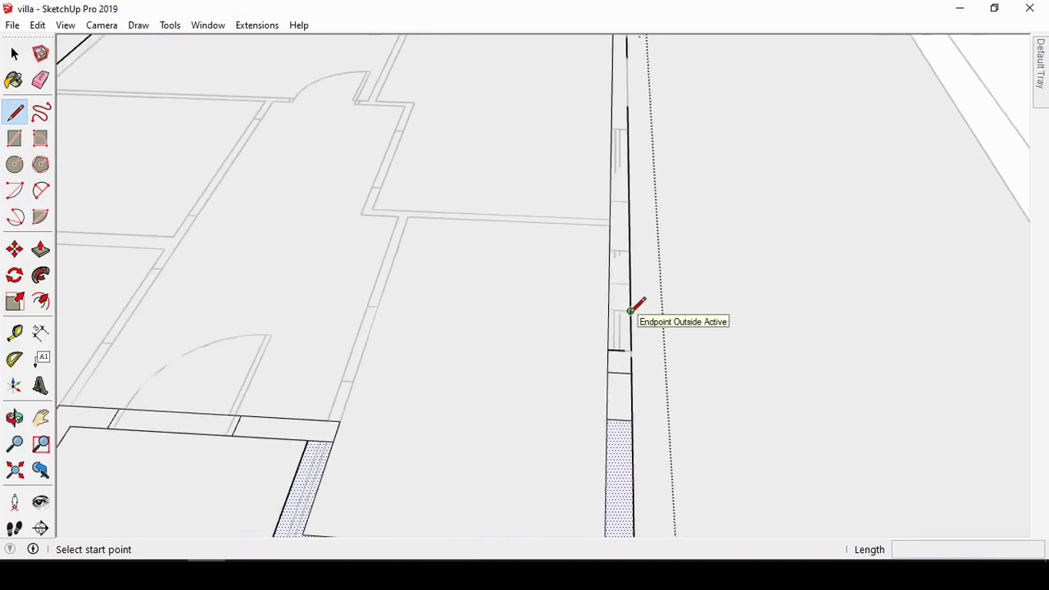
click(630, 311)
click(607, 310)
scroll(607, 310, down, 3)
scroll(632, 299, up, 3)
click(614, 317)
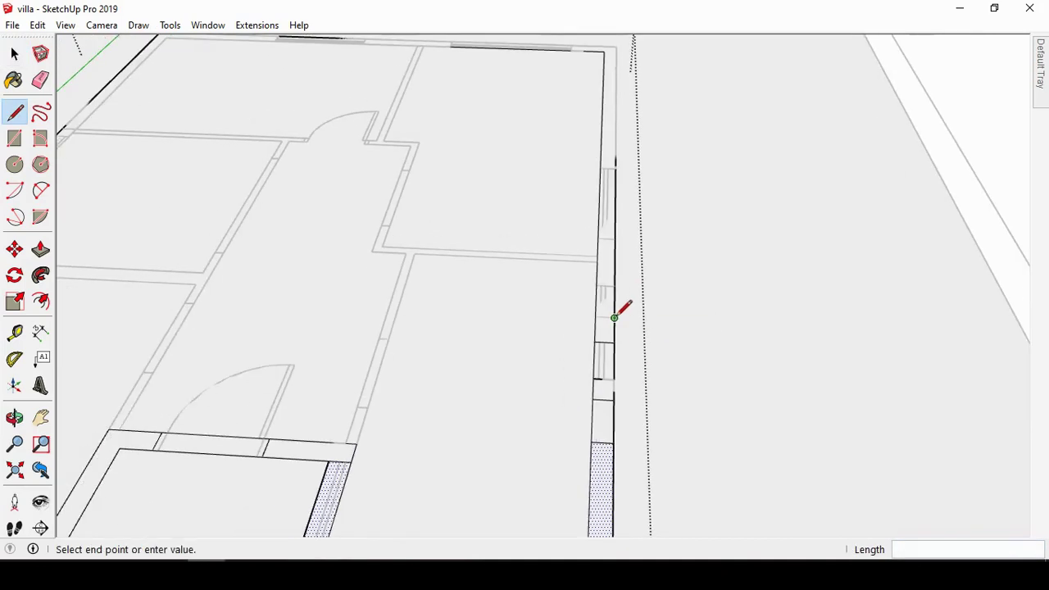
click(592, 318)
key(space)
click(604, 329)
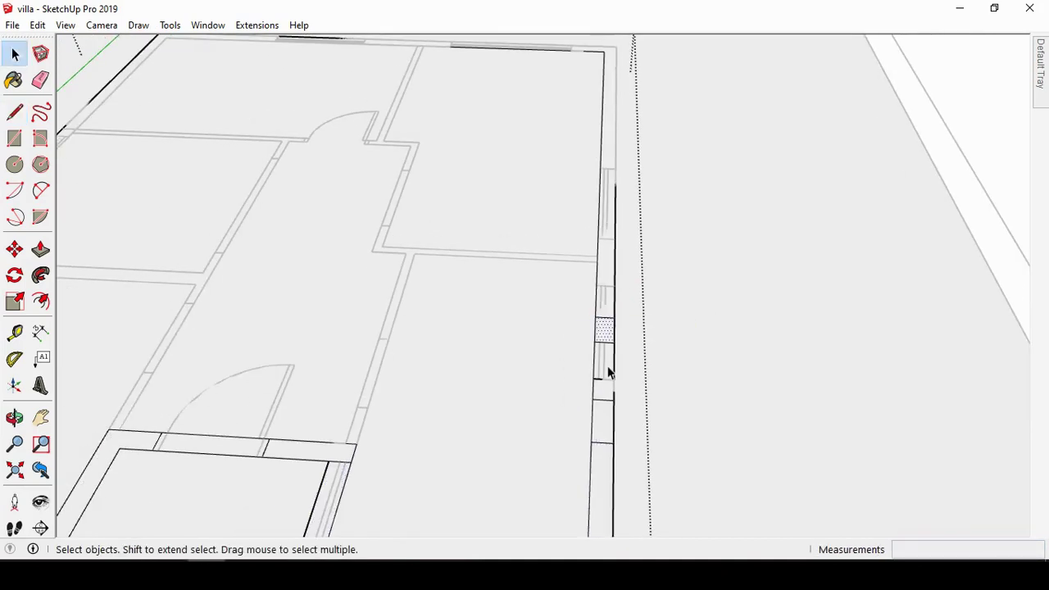
Step: Draw two rectangles on the right wall and select the new rectangle face
scroll(614, 401, up, 2)
key(r)
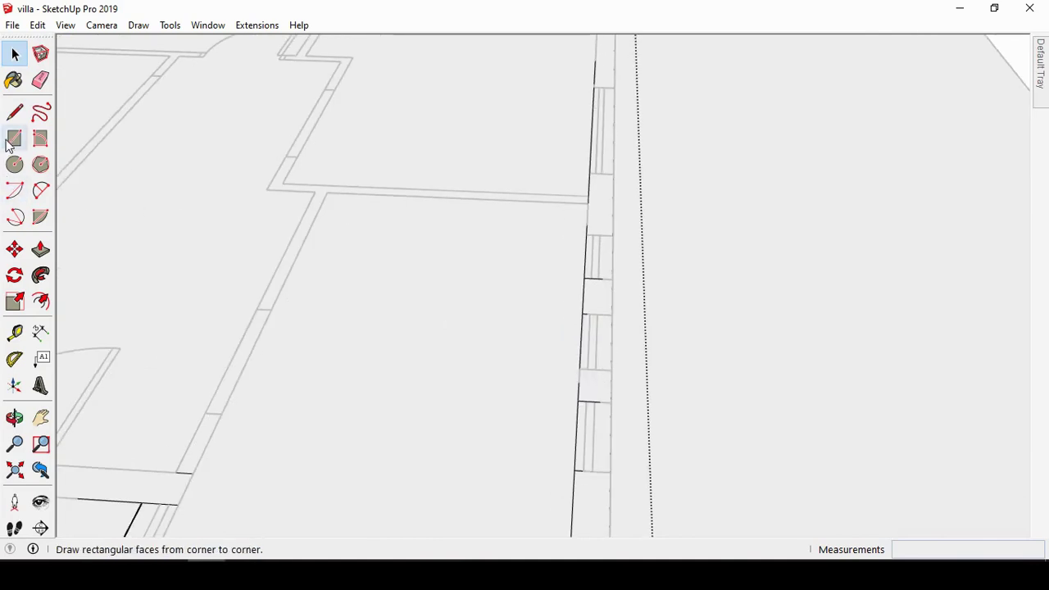
click(580, 314)
click(610, 371)
key(space)
scroll(598, 402, down, 1)
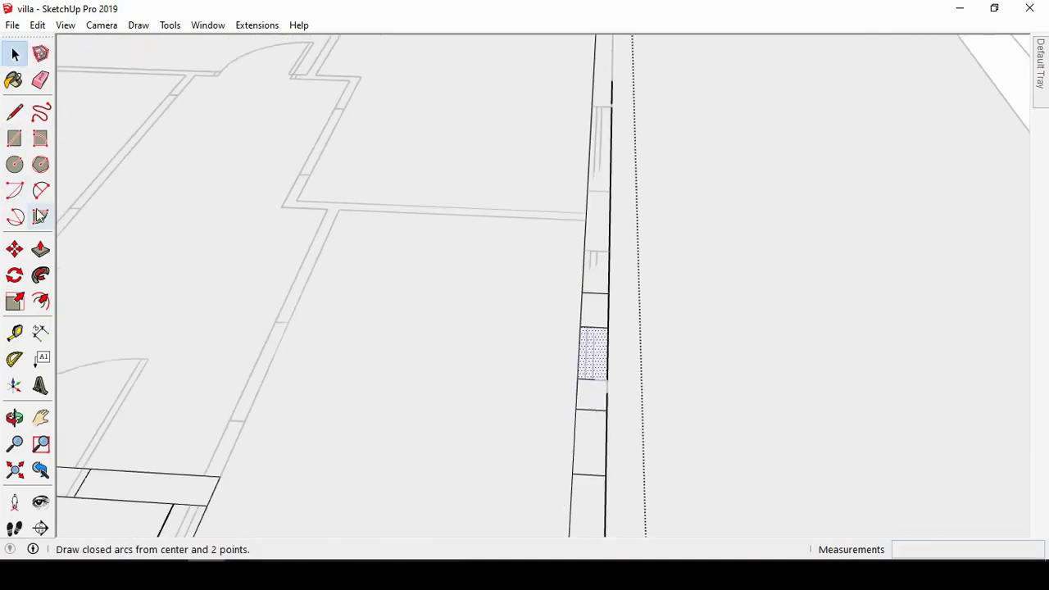
click(14, 138)
click(584, 250)
click(607, 291)
key(space)
Step: Draw a rectangle across the right wall opening to close the gap
scroll(573, 262, down, 1)
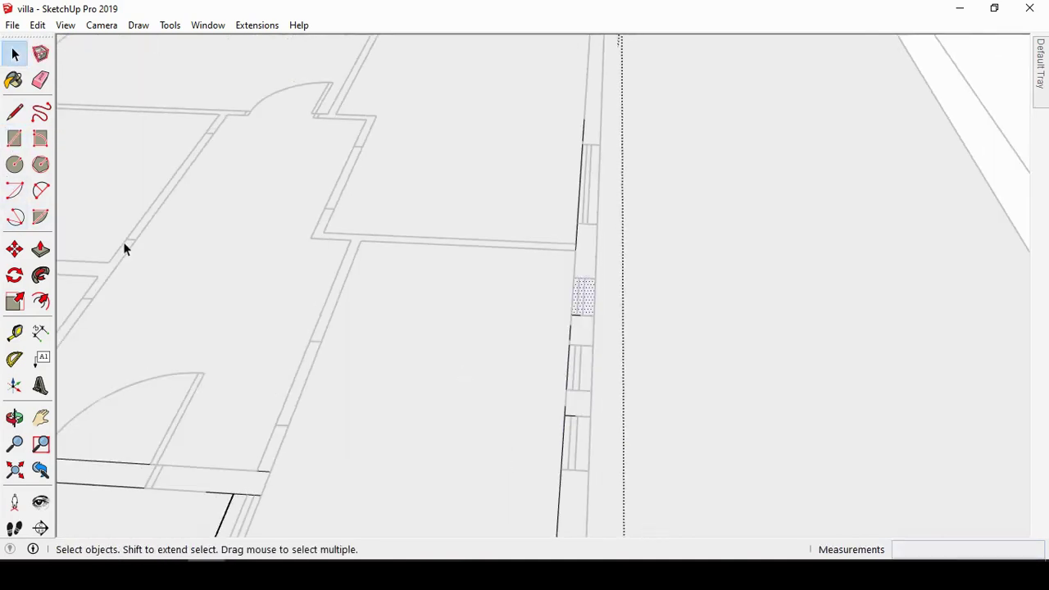
click(14, 138)
click(595, 224)
click(586, 143)
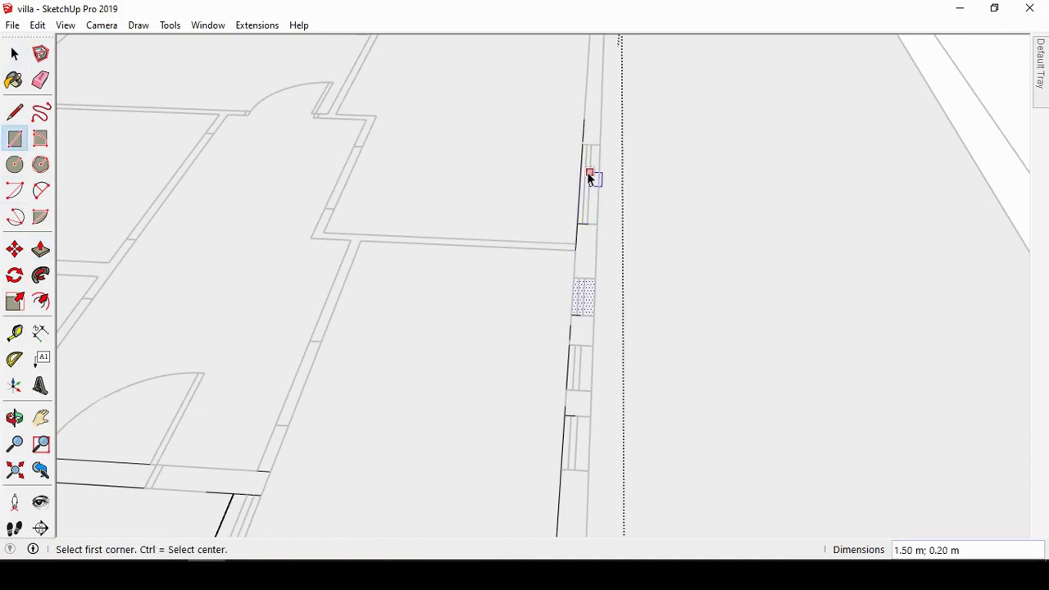
key(space)
scroll(540, 403, down, 2)
scroll(442, 189, up, 3)
Step: Draw rectangles over the window gaps in the top wall
click(14, 137)
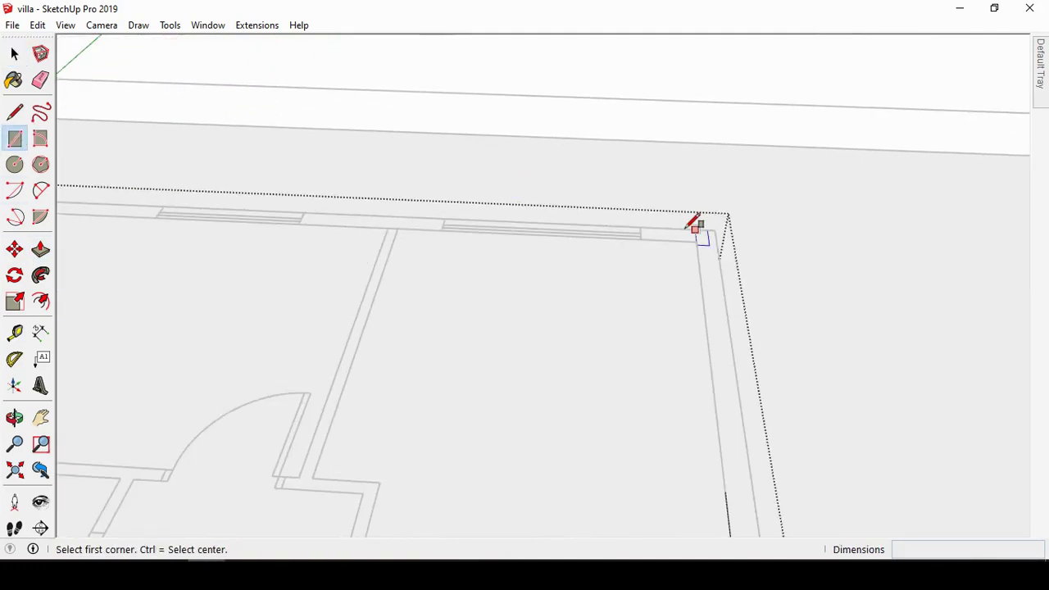
click(641, 236)
click(447, 222)
scroll(754, 297, down, 2)
scroll(376, 246, up, 2)
click(376, 239)
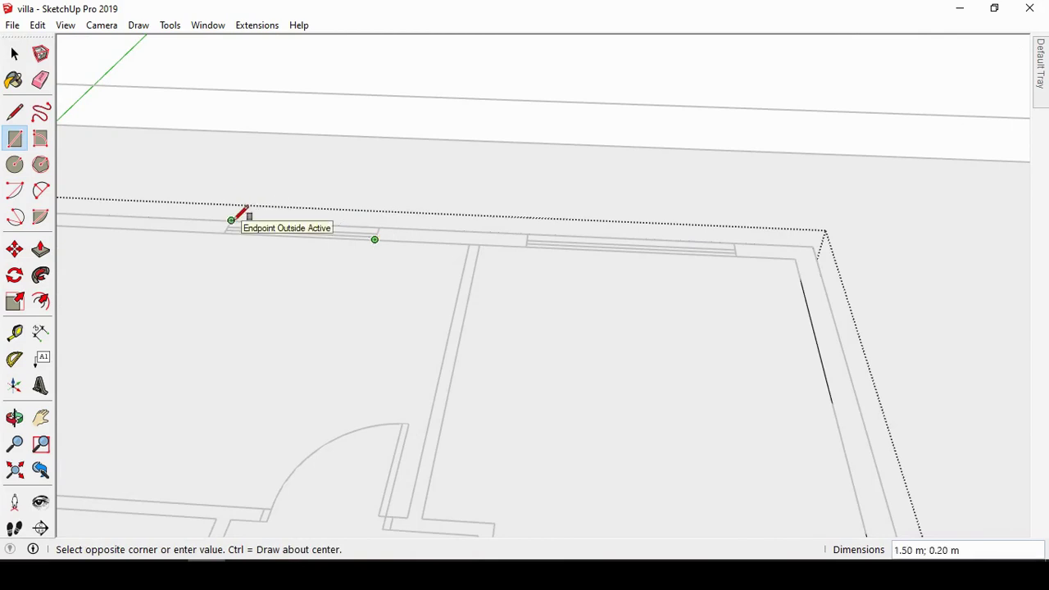
click(231, 222)
key(space)
Step: Draw another rectangle along the wall to close the remaining opening
scroll(416, 240, down, 2)
scroll(338, 333, up, 2)
scroll(338, 333, up, 2)
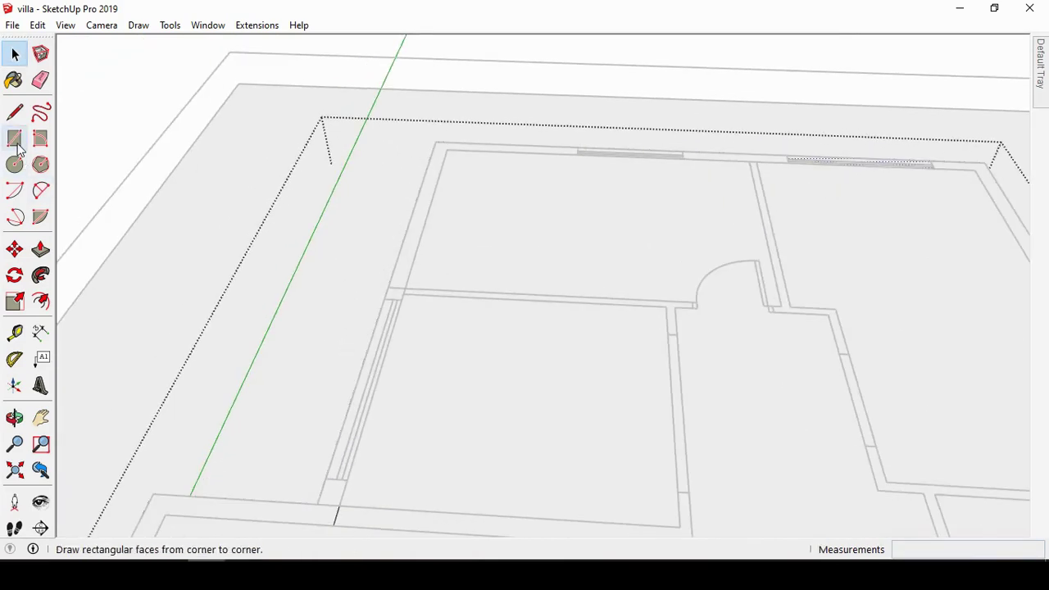
click(14, 137)
click(384, 298)
click(345, 479)
key(space)
scroll(381, 343, down, 2)
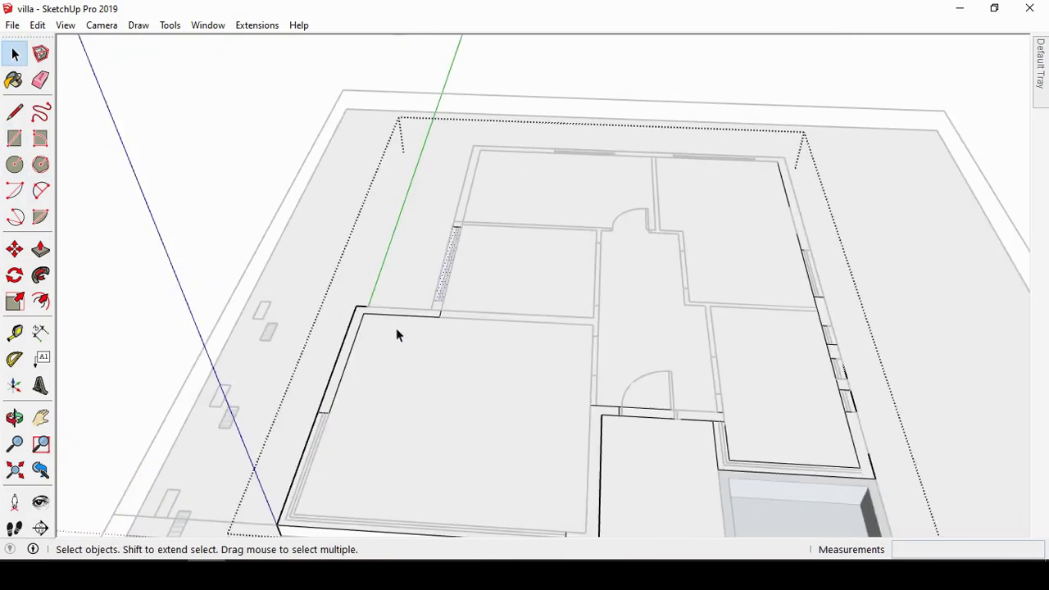
scroll(609, 281, down, 2)
scroll(557, 276, up, 2)
Step: Select the thin wall strip rather than the large floor face
click(555, 270)
scroll(555, 274, down, 2)
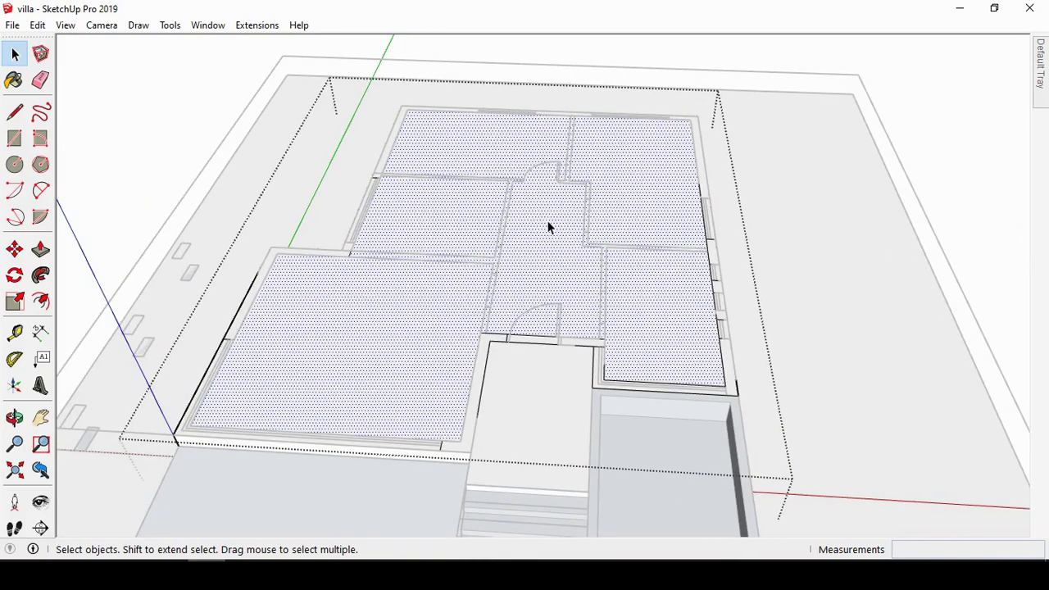
scroll(554, 292, down, 1)
scroll(159, 351, up, 2)
scroll(414, 345, up, 2)
click(464, 365)
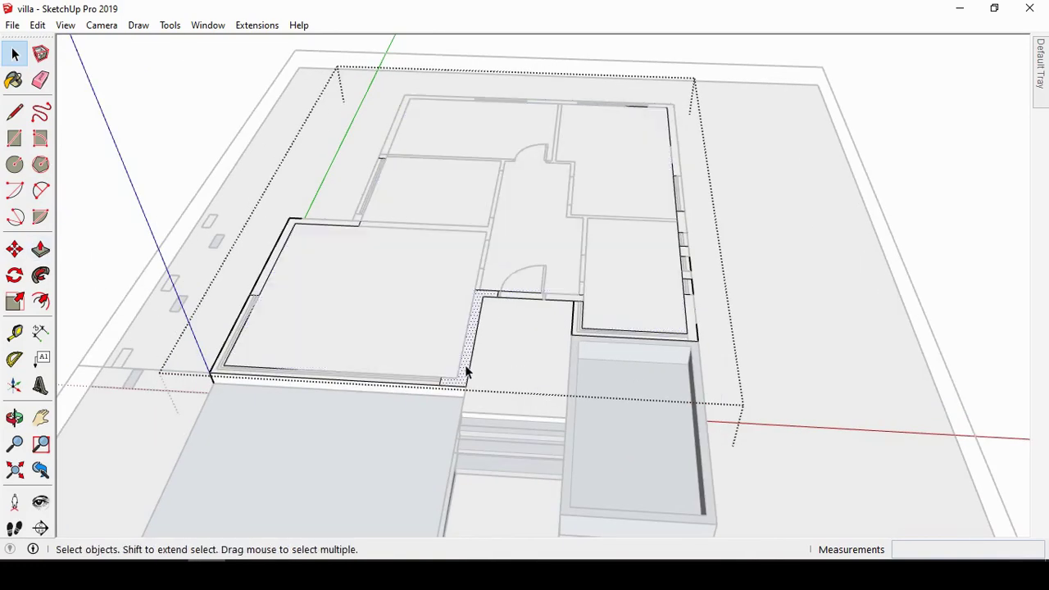
scroll(584, 302, up, 1)
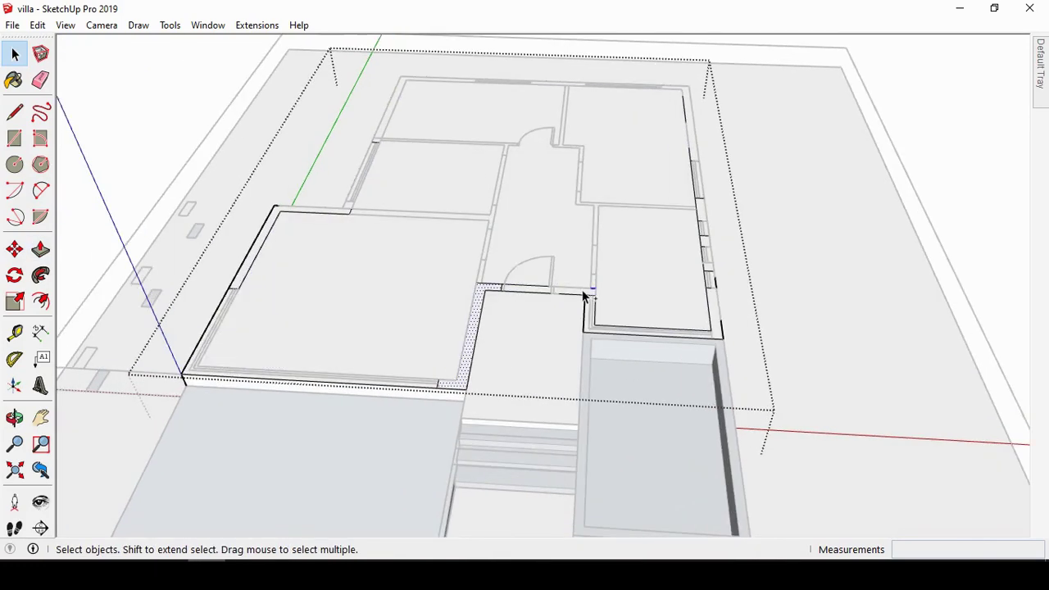
scroll(402, 281, down, 2)
scroll(577, 326, up, 3)
Step: Push/Pull the wall strips up to 3 m, repeating the height on each remaining wall face
key(p)
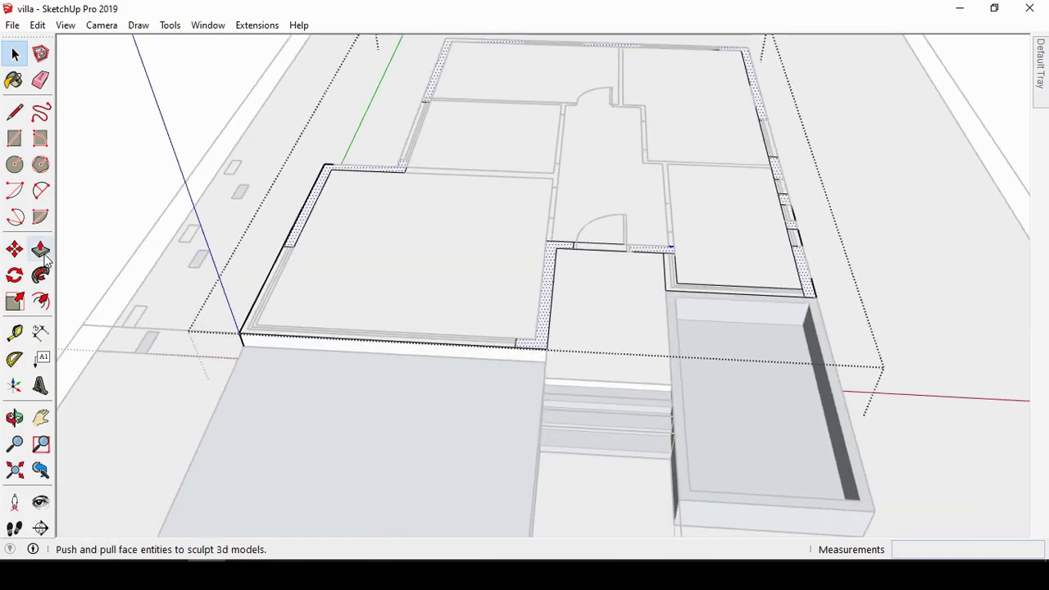
click(550, 276)
text(3)
key(Return)
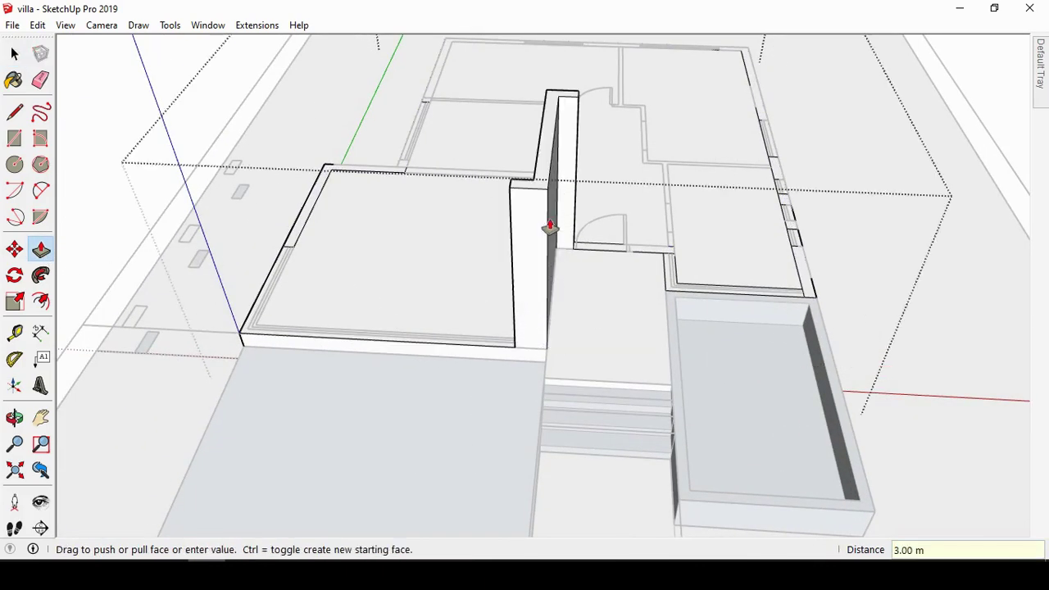
double_click(656, 254)
double_click(801, 299)
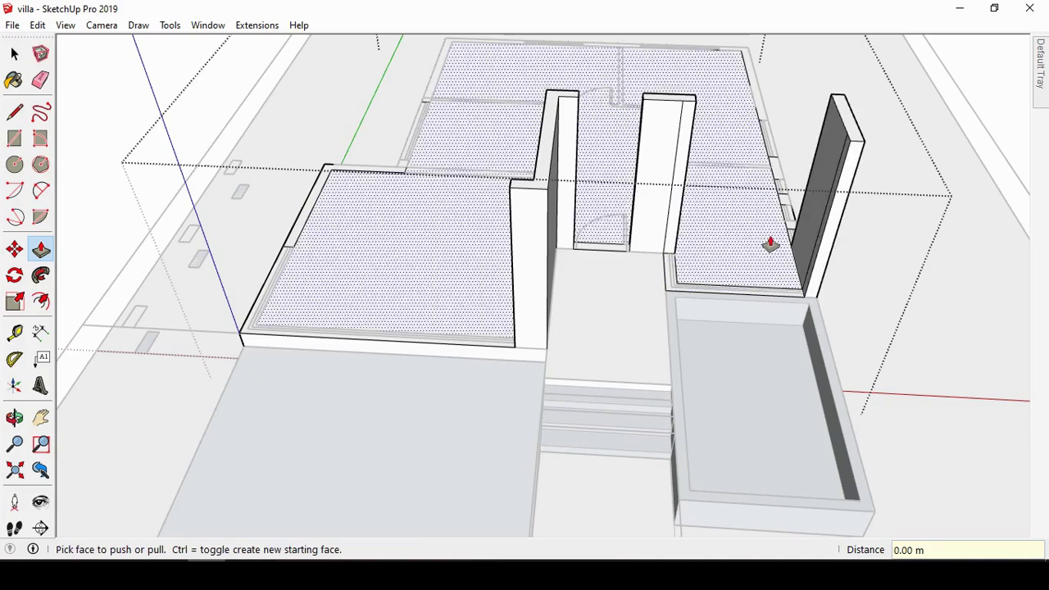
click(773, 174)
double_click(773, 174)
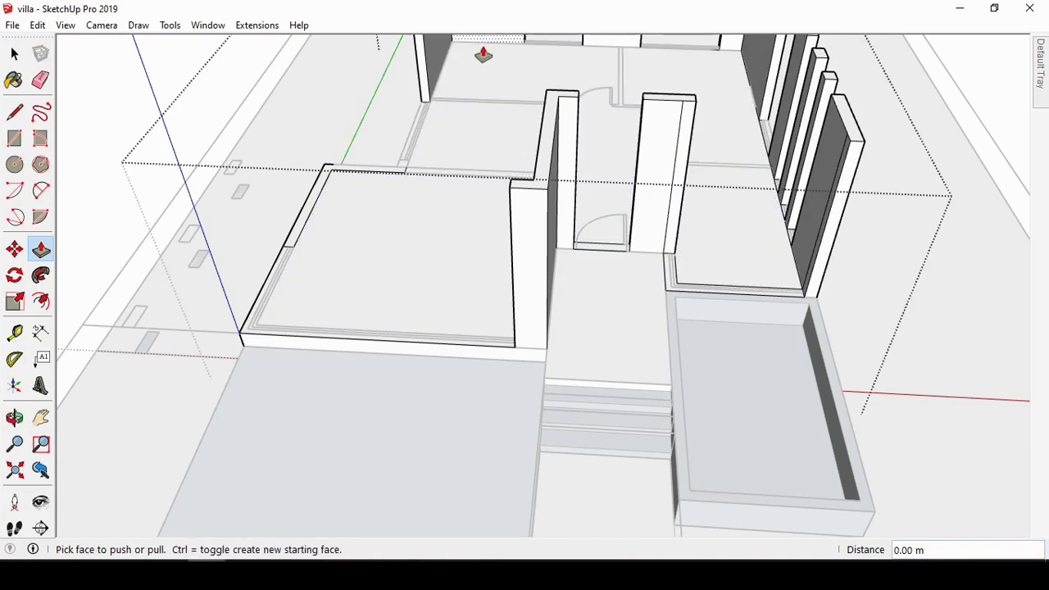
double_click(402, 169)
Step: Orbit around the raised walls and start measuring from a wall base
scroll(322, 340, down, 3)
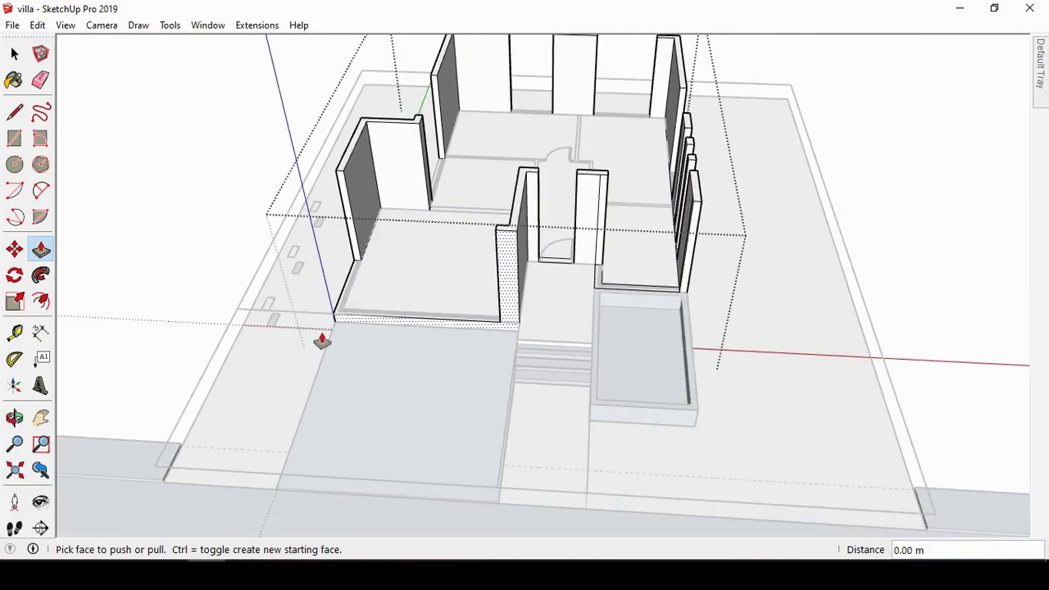
click(15, 418)
mouse_move(562, 163)
mouse_down()
mouse_move(520, 103)
mouse_move(587, 250)
mouse_move(529, 211)
mouse_up()
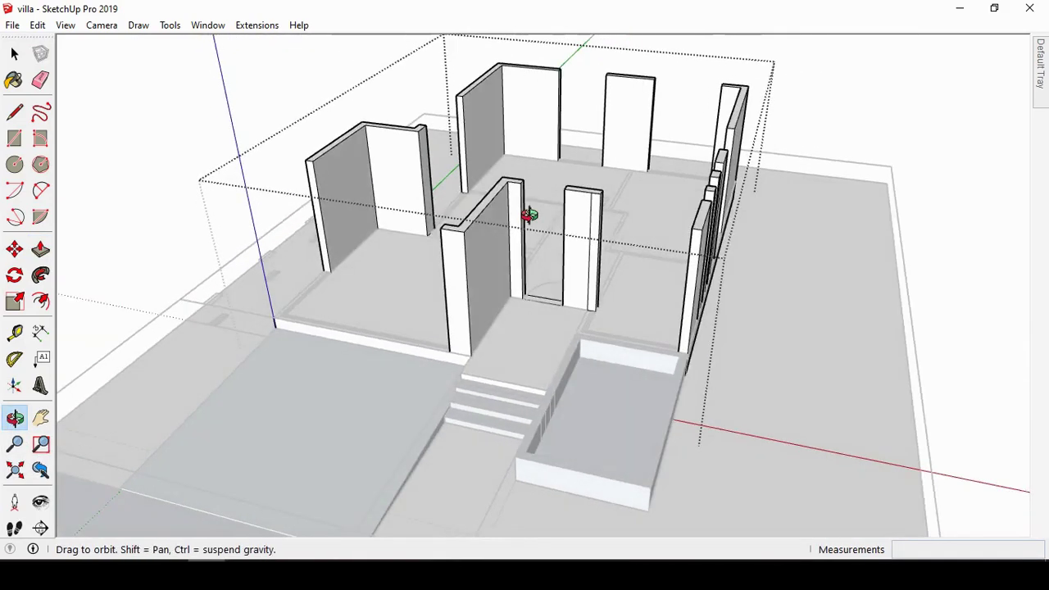
scroll(578, 254, up, 3)
click(15, 333)
click(574, 320)
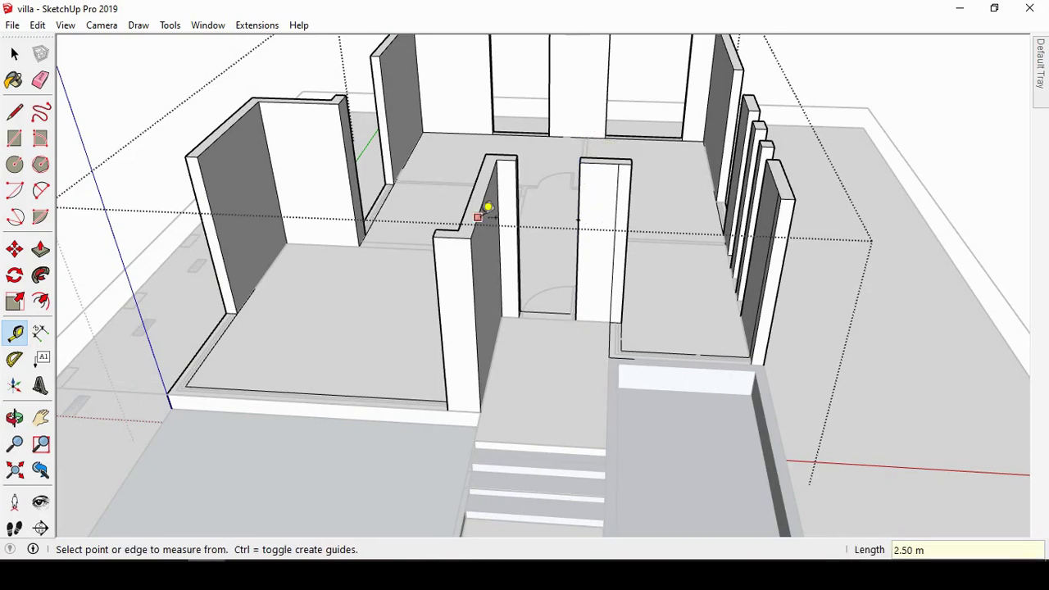
Step: Orbit and zoom in on the narrow gap beside the central pillar
key(space)
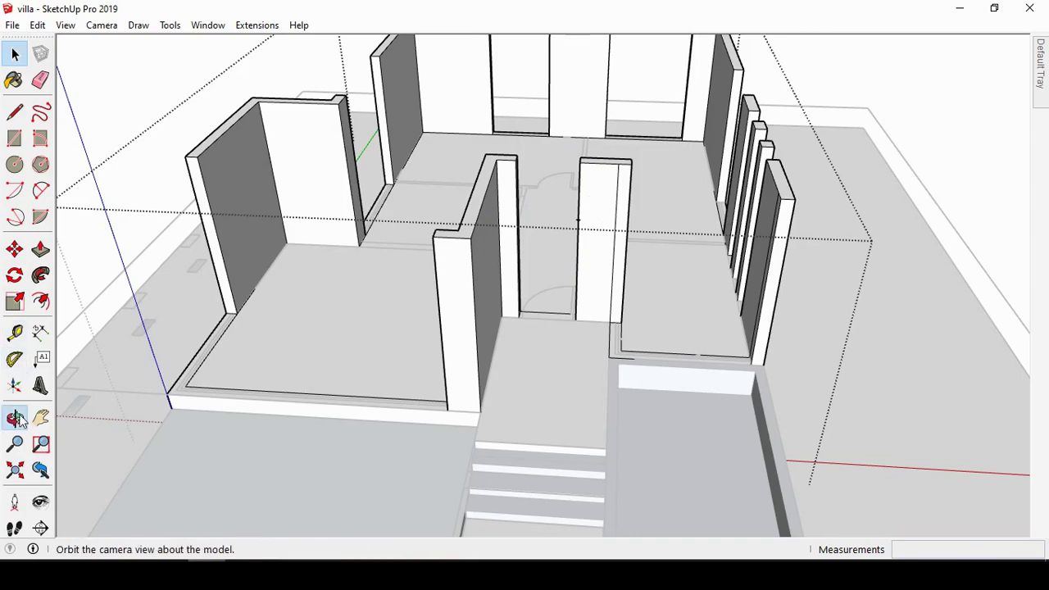
click(15, 418)
drag(655, 271, 749, 248)
scroll(679, 175, up, 2)
scroll(681, 157, up, 2)
scroll(638, 155, up, 2)
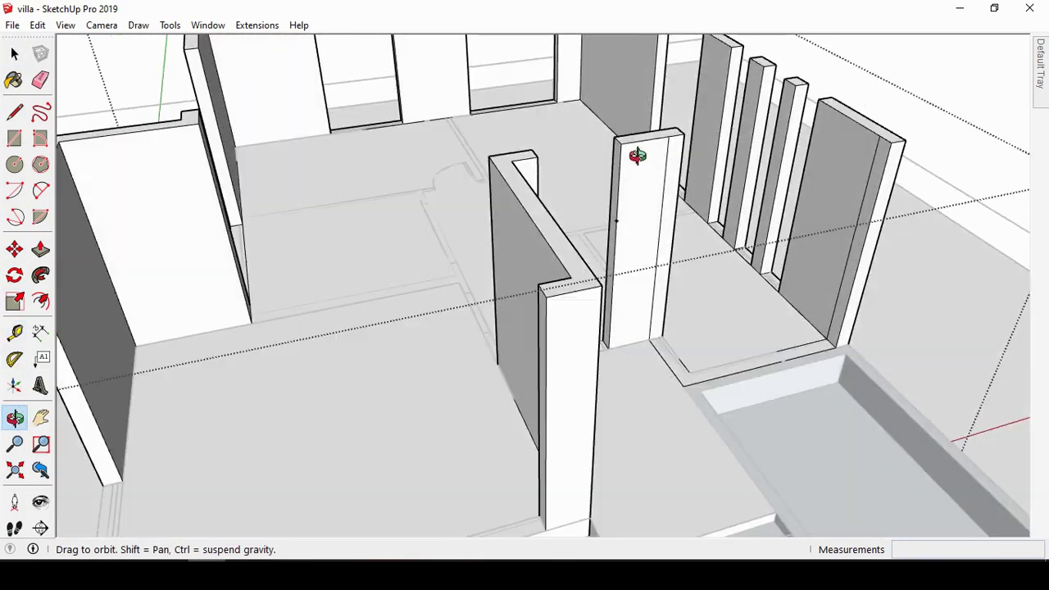
Step: Draw a rectangle between the wall and pillar and push it up into a wall piece
click(15, 137)
click(615, 220)
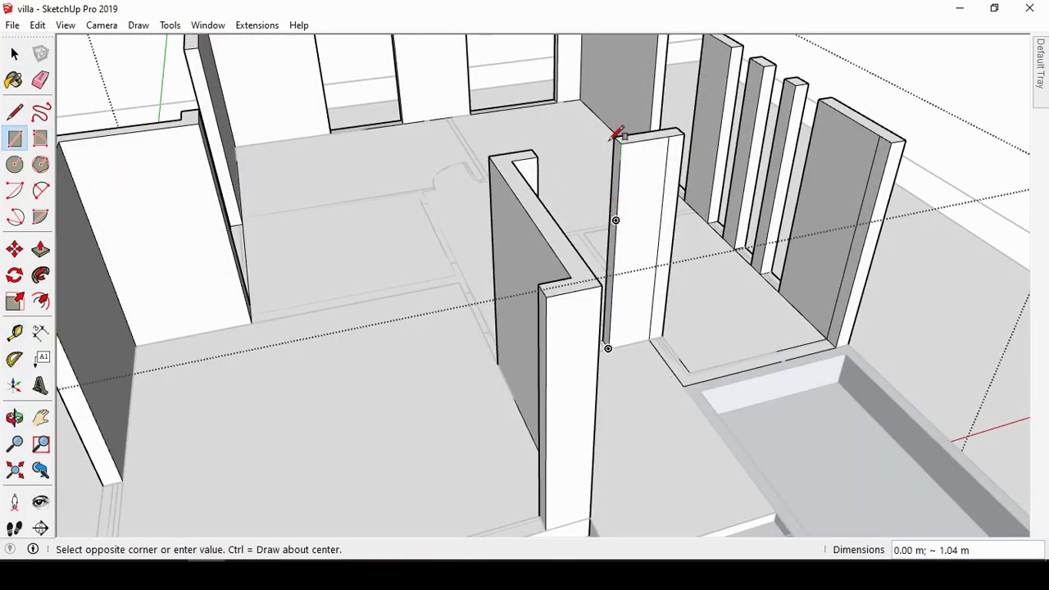
scroll(619, 135, up, 1)
click(40, 250)
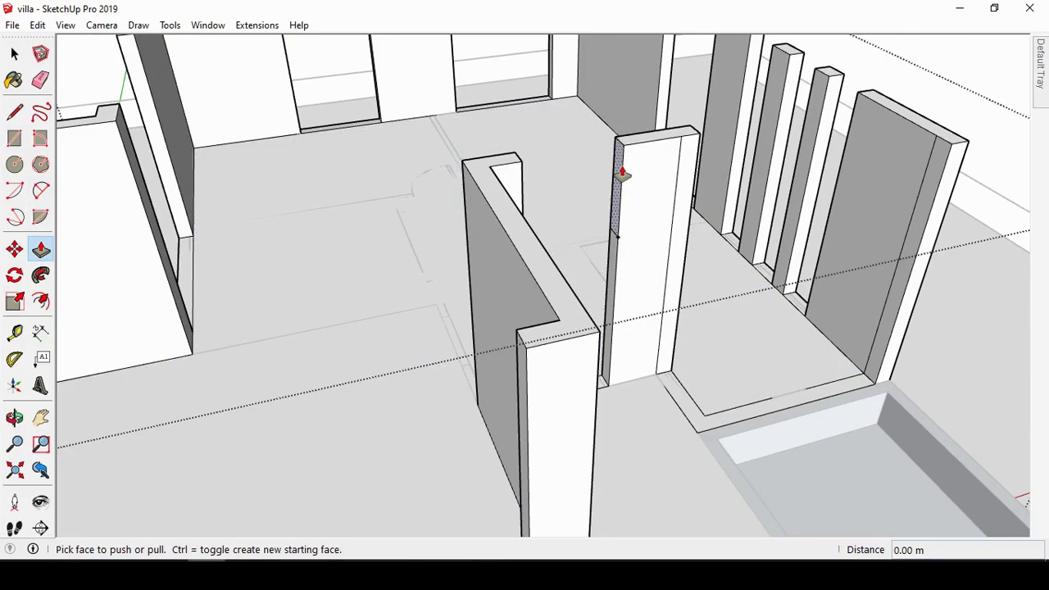
click(620, 169)
click(515, 194)
scroll(348, 227, down, 5)
mouse_move(348, 227)
middle_down()
mouse_move(407, 251)
mouse_move(402, 358)
mouse_move(604, 398)
mouse_move(487, 452)
mouse_move(397, 426)
middle_up()
Step: Raise the strip under the opening by 0.10 m
key(m)
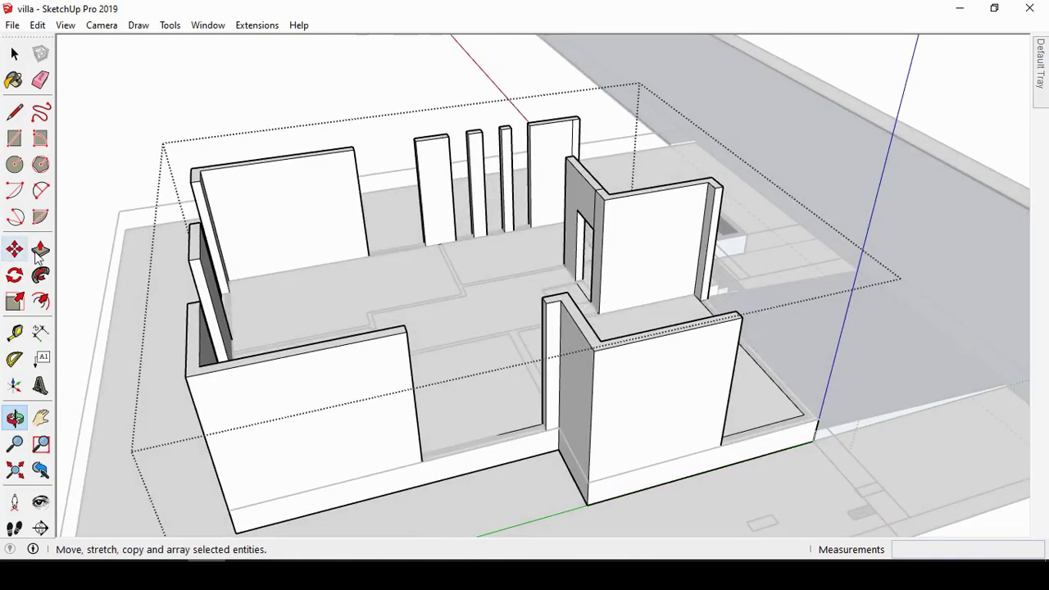
key(p)
click(502, 433)
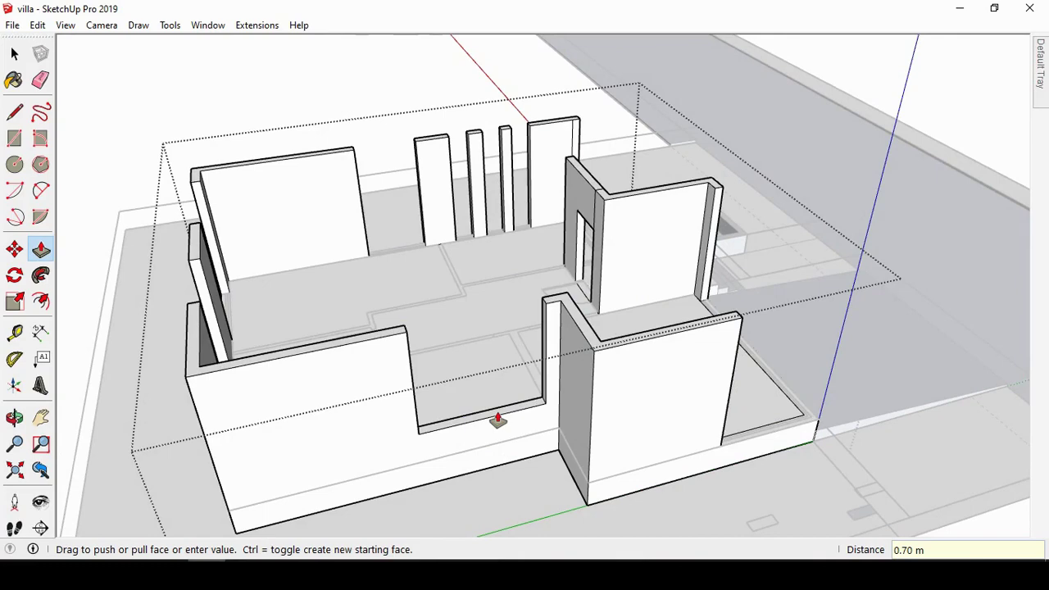
click(492, 412)
text(.1)
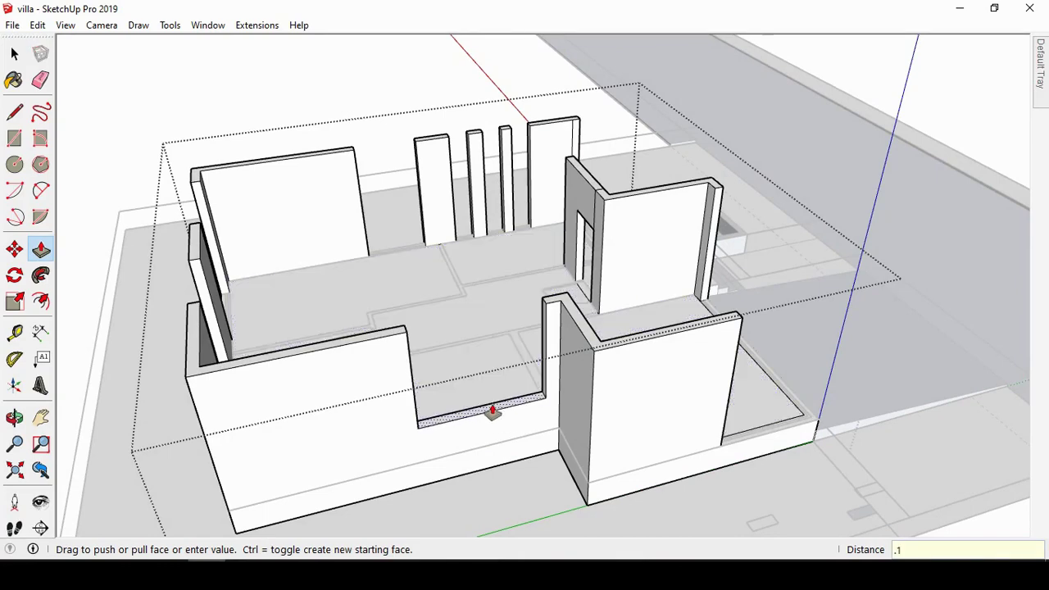
key(Return)
key(space)
scroll(513, 347, up, 2)
scroll(218, 250, up, 2)
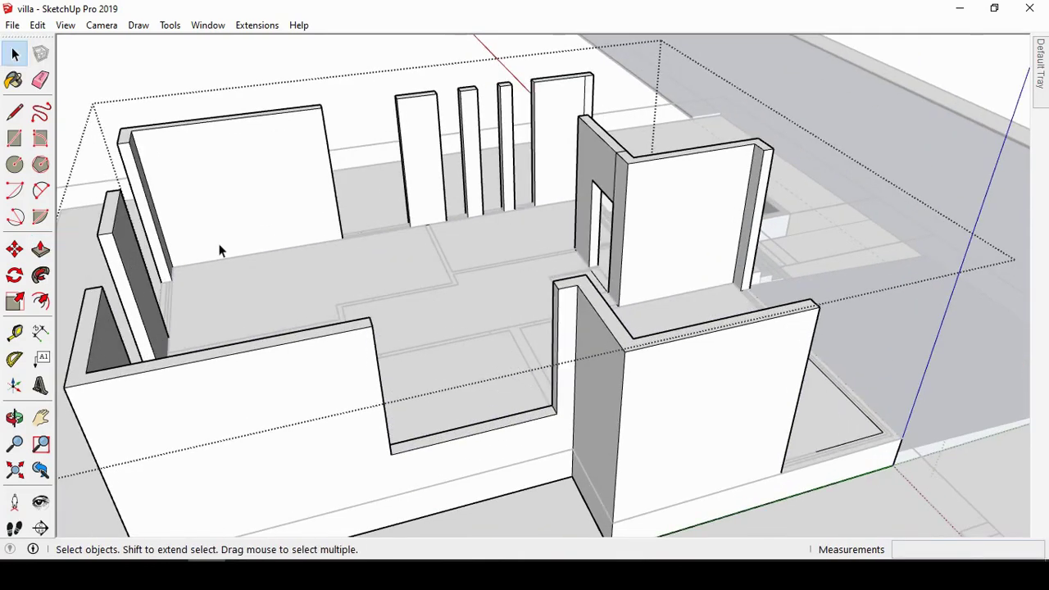
Step: Measure down from the wall end, then draw a rectangle there and extrude it to fill the wall above the window
click(16, 334)
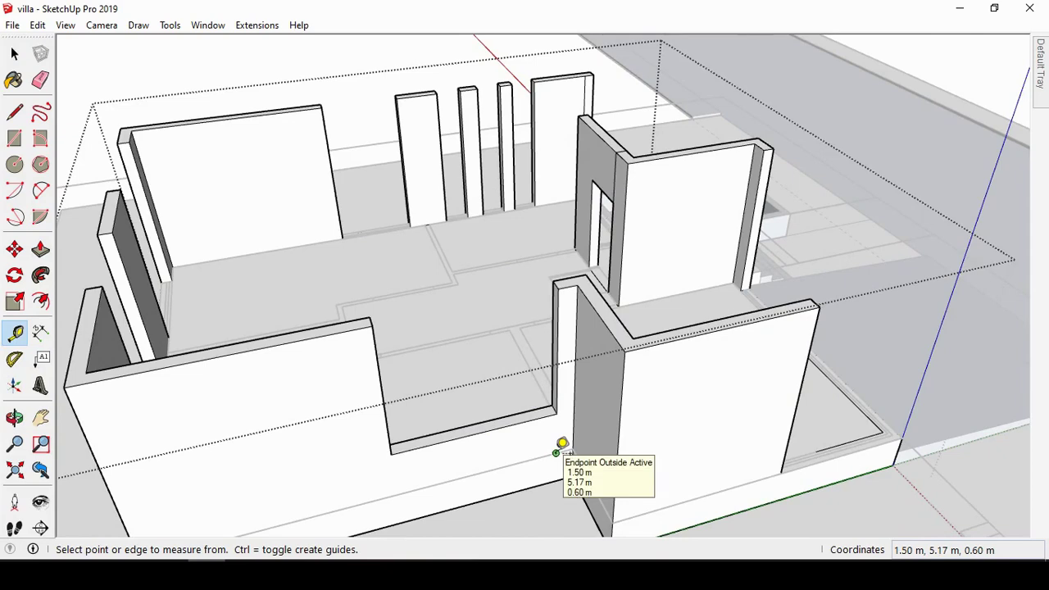
click(557, 451)
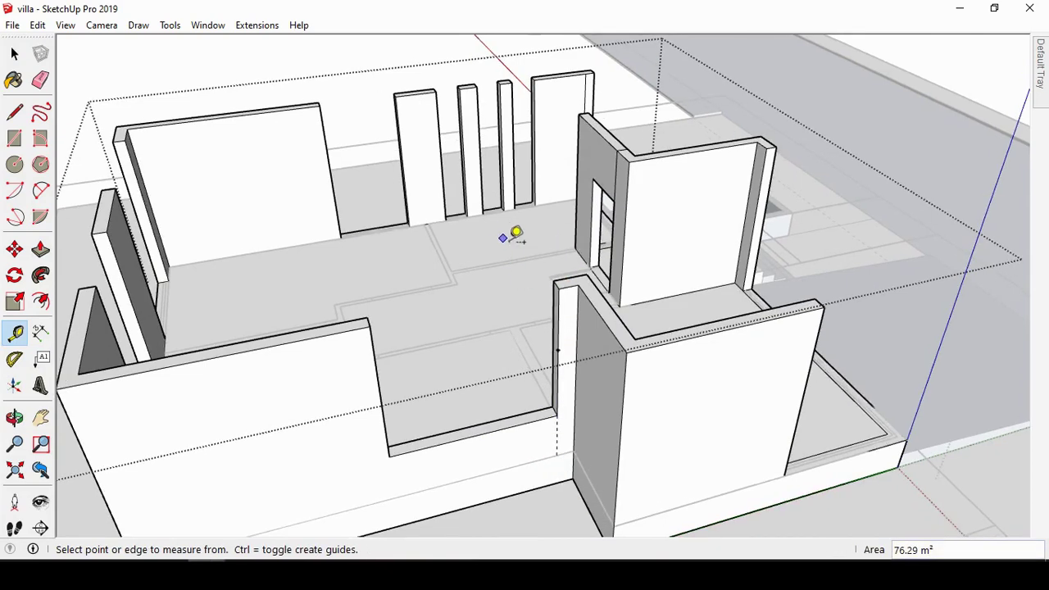
scroll(558, 393, up, 3)
key(o)
mouse_move(263, 425)
mouse_down()
mouse_move(306, 363)
mouse_move(320, 390)
mouse_up()
key(r)
click(562, 150)
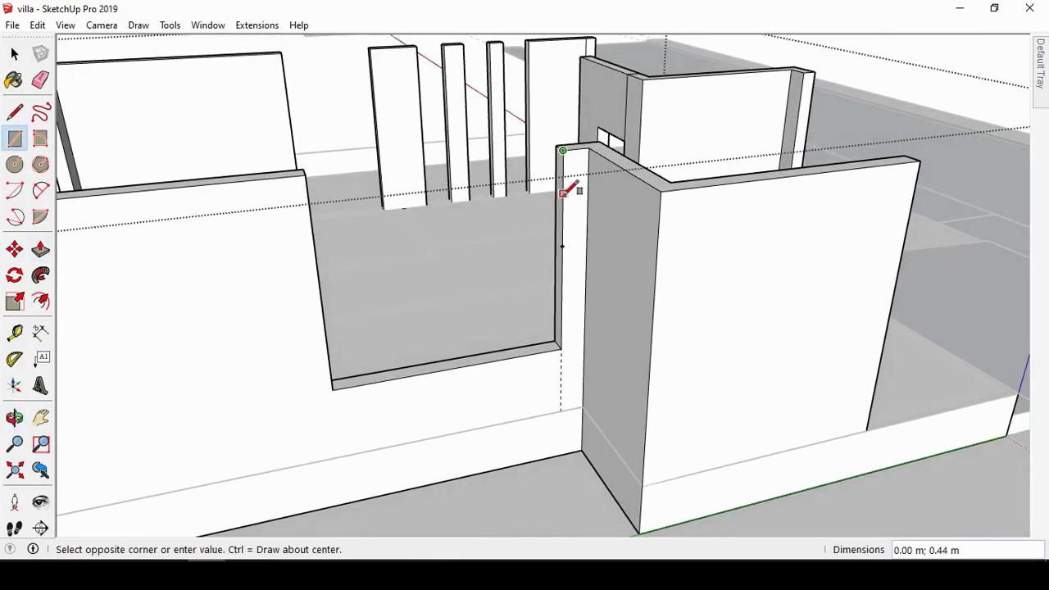
click(555, 227)
key(p)
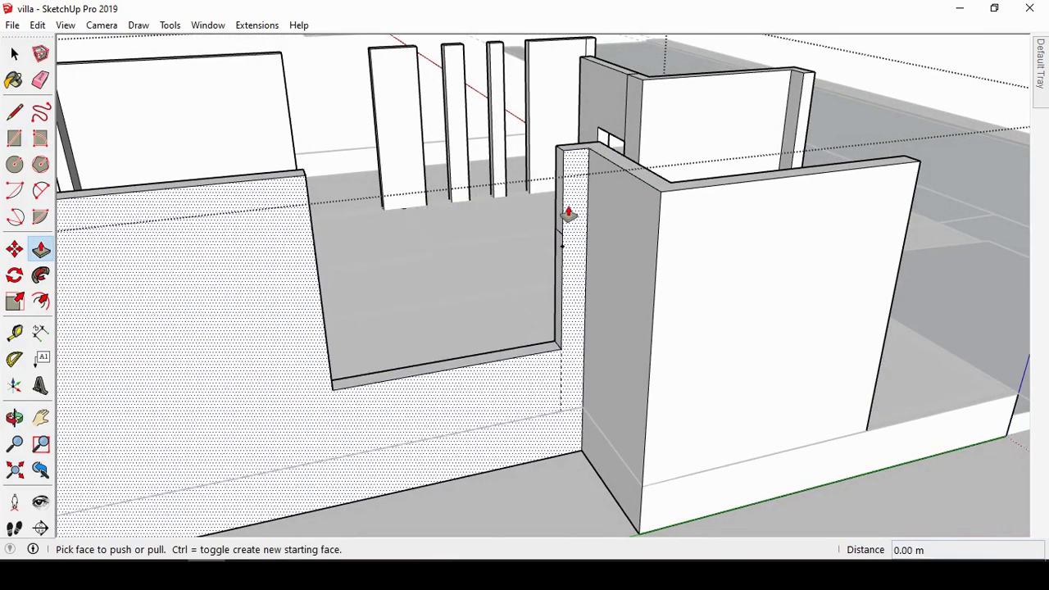
click(562, 216)
click(287, 253)
key(space)
Step: On another side of the house, measure 1.20 m down from the wall's top corner
scroll(559, 315, down, 5)
scroll(239, 370, down, 2)
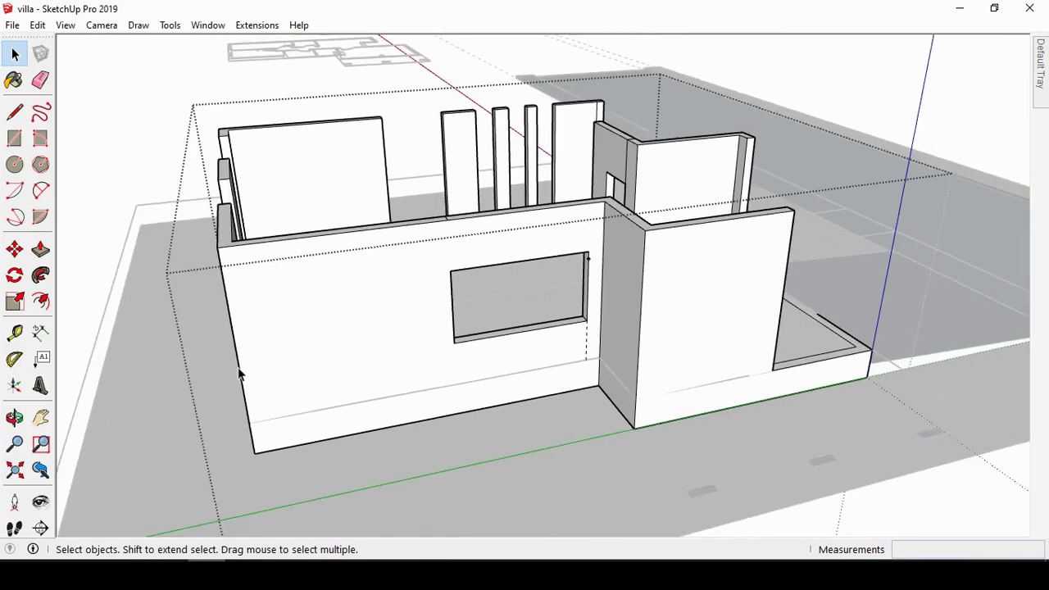
click(15, 418)
mouse_move(573, 344)
mouse_down()
mouse_move(826, 289)
mouse_move(606, 270)
mouse_up()
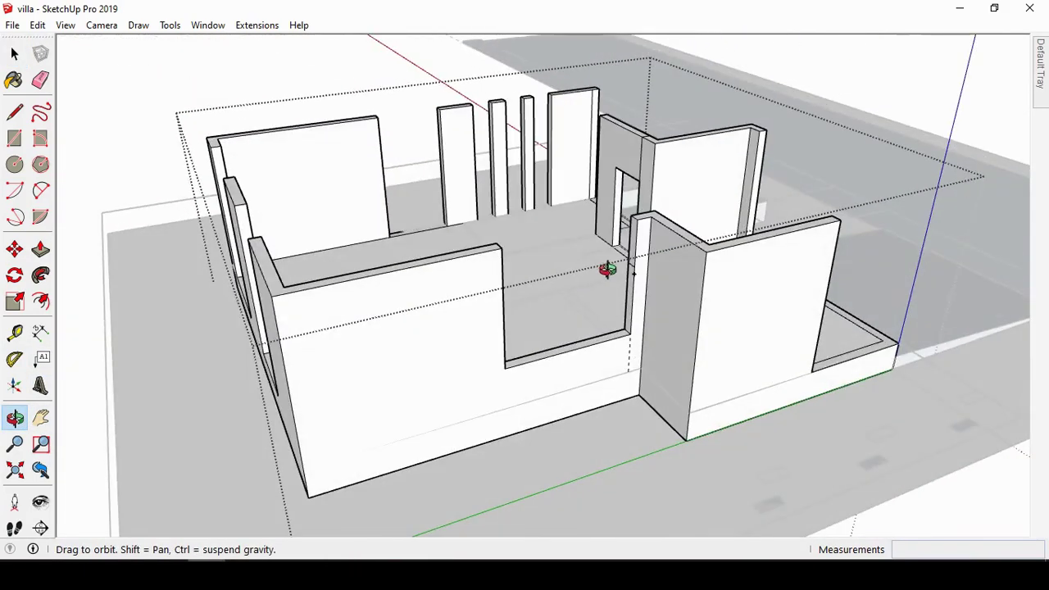
key(t)
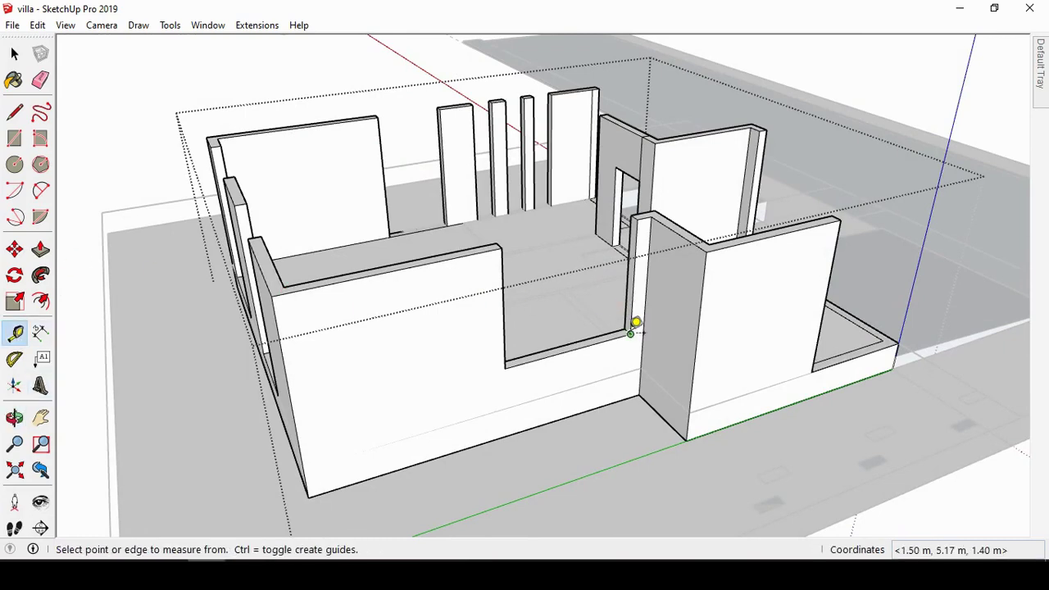
click(630, 332)
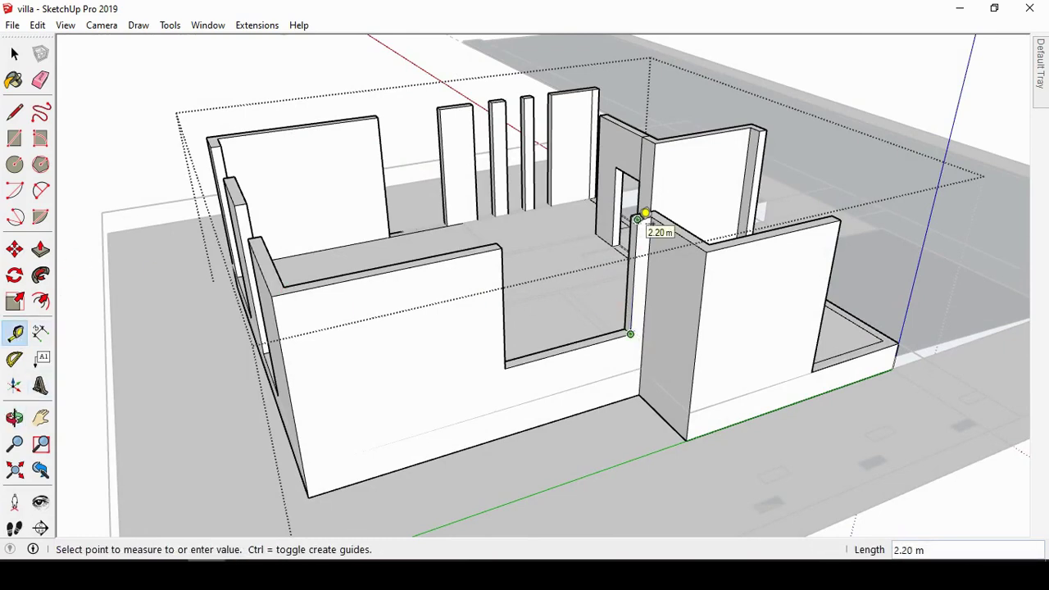
click(634, 283)
scroll(620, 210, up, 2)
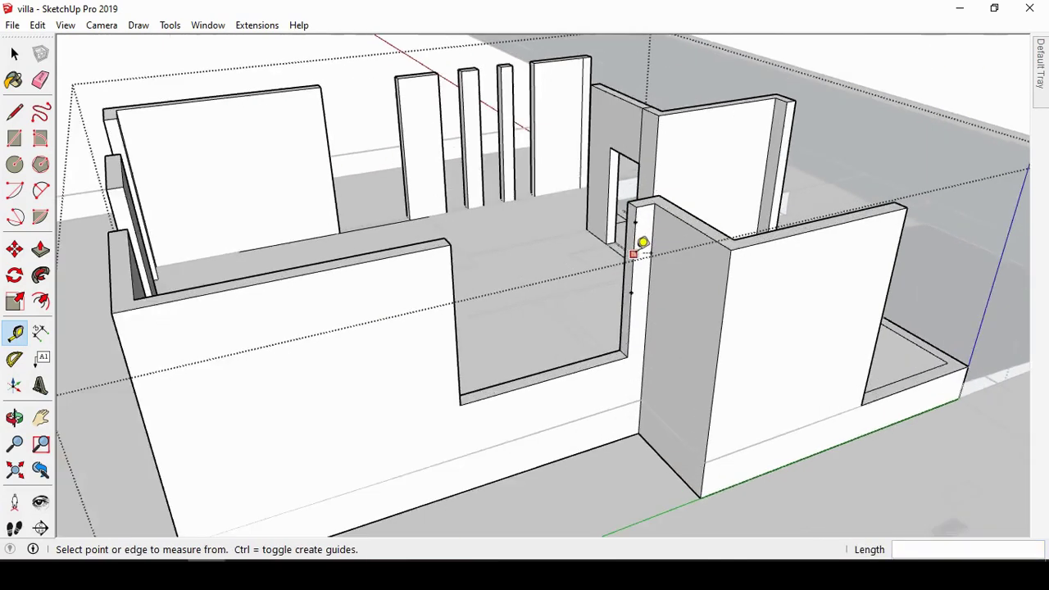
scroll(635, 240, up, 3)
click(622, 318)
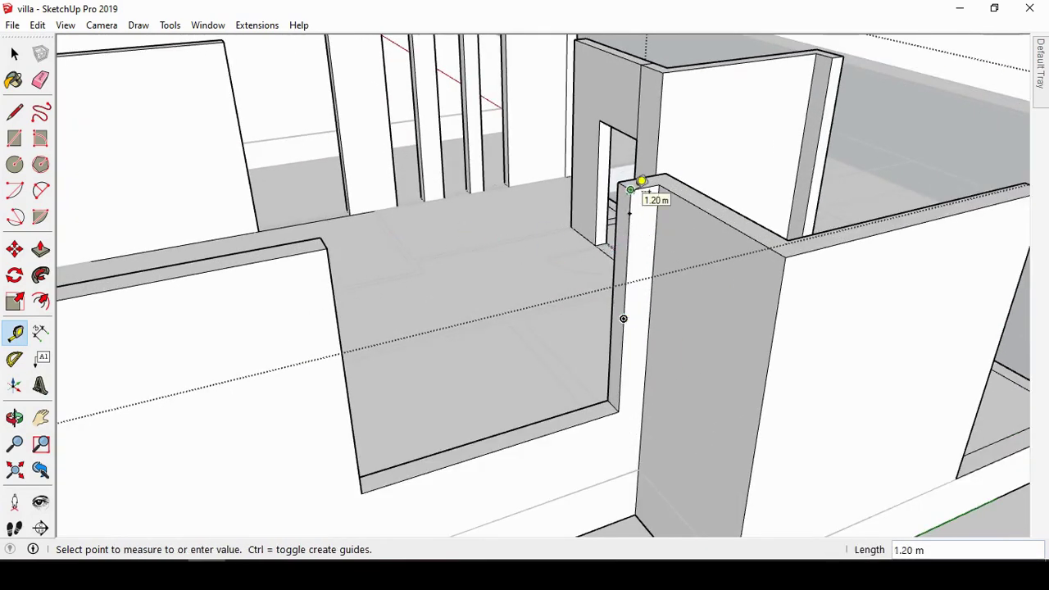
Step: Draw a rectangle on the wall's end face and extrude it 2.43 m across the gap to the other wall
key(r)
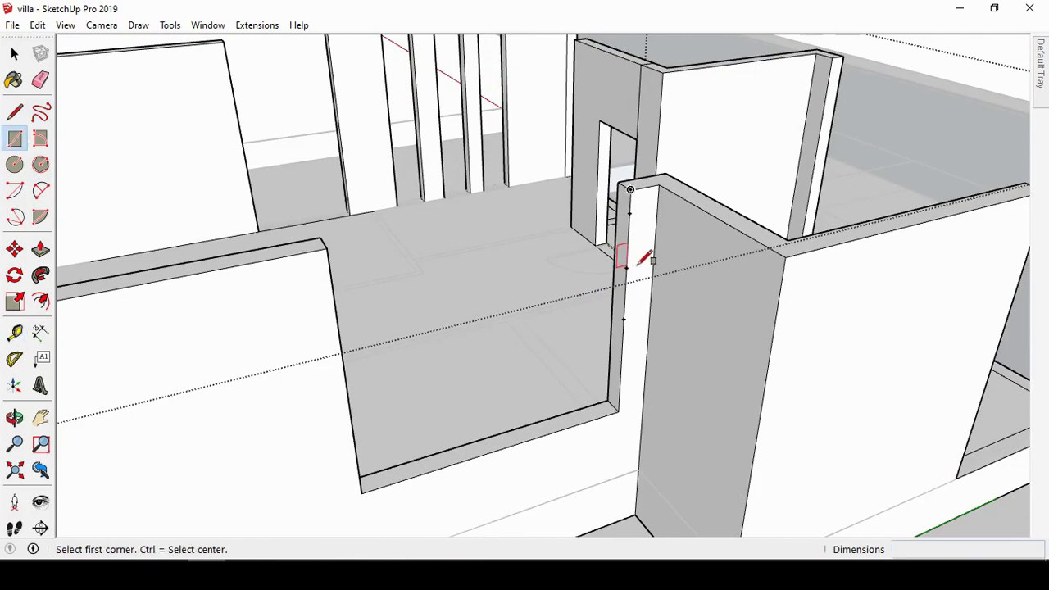
click(626, 267)
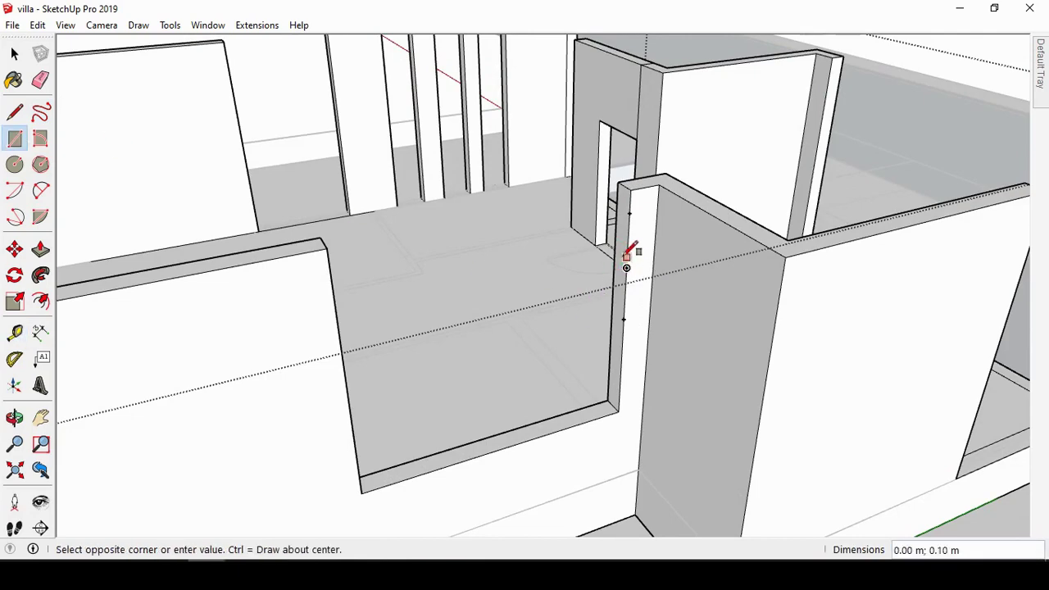
click(41, 249)
click(620, 218)
click(344, 298)
middle_drag(344, 297, 641, 234)
scroll(640, 233, down, 5)
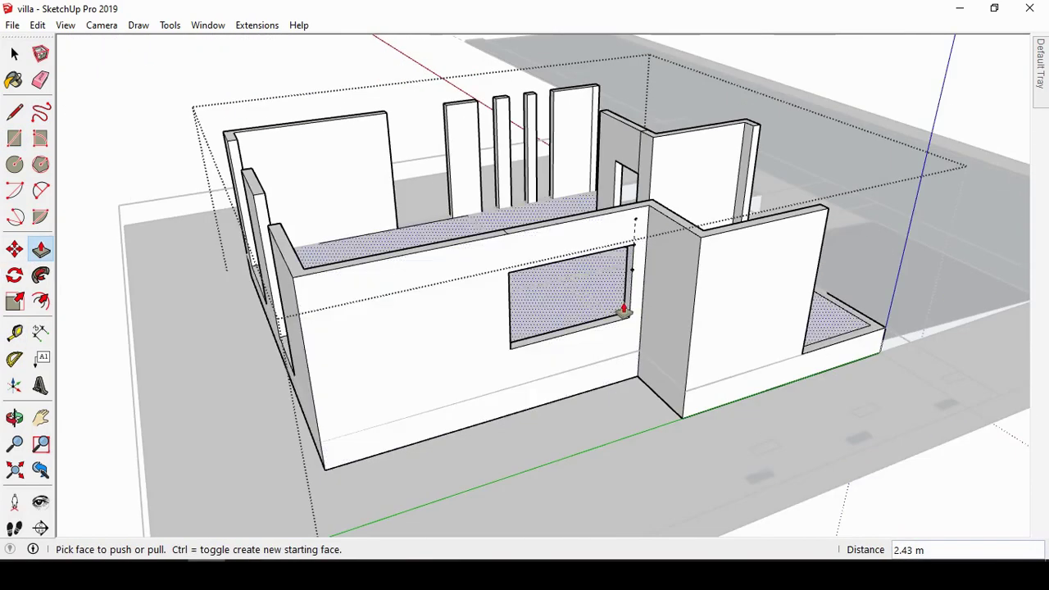
key(o)
mouse_move(265, 320)
mouse_down()
mouse_move(476, 319)
mouse_move(468, 435)
mouse_up()
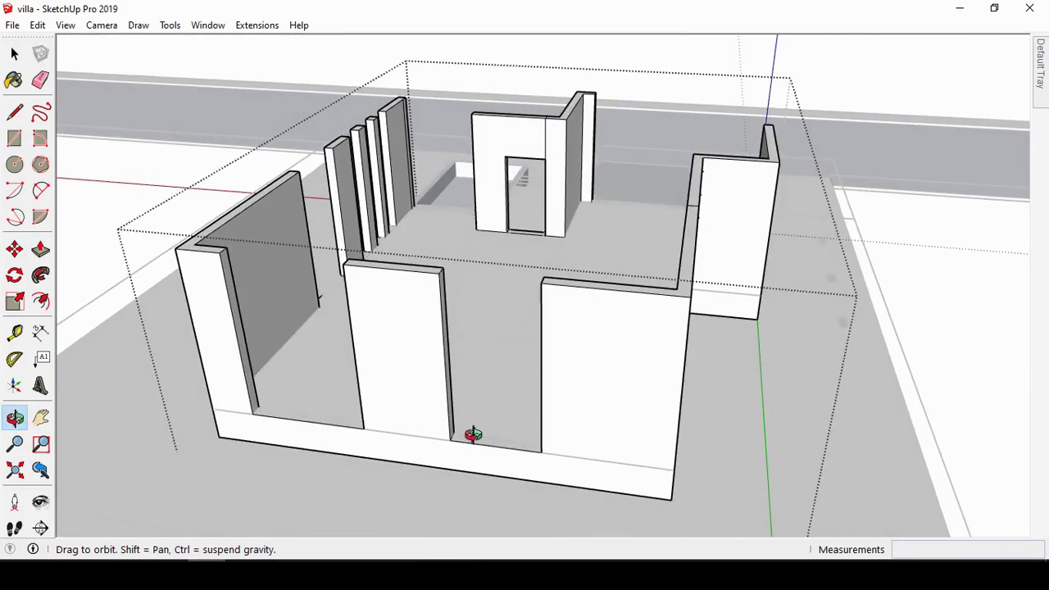
Step: Raise the bottom faces of both openings by 0.60 m to form sills
key(p)
click(510, 399)
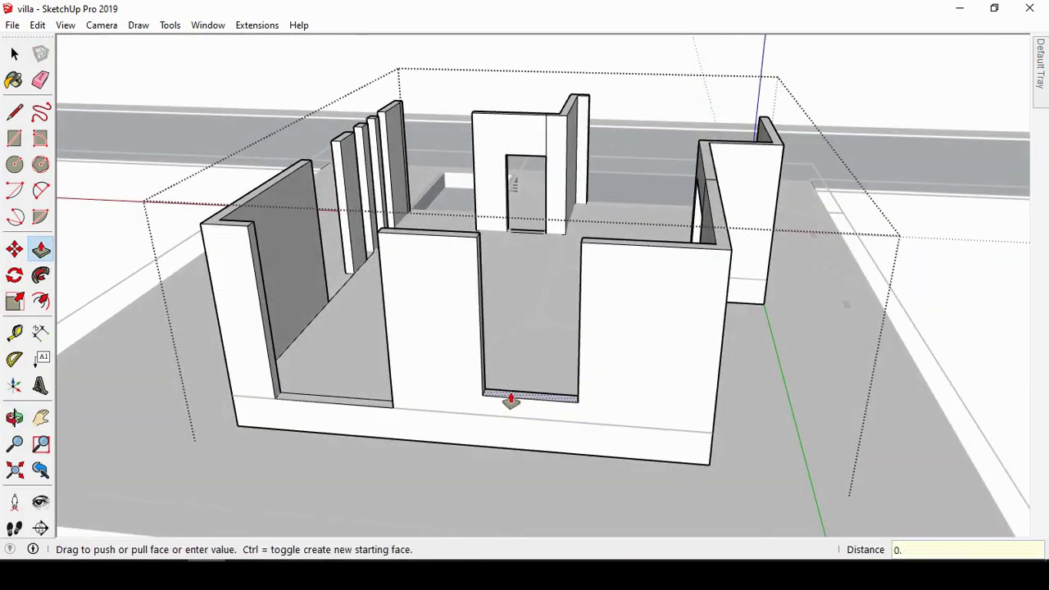
text(6)
key(Return)
double_click(346, 402)
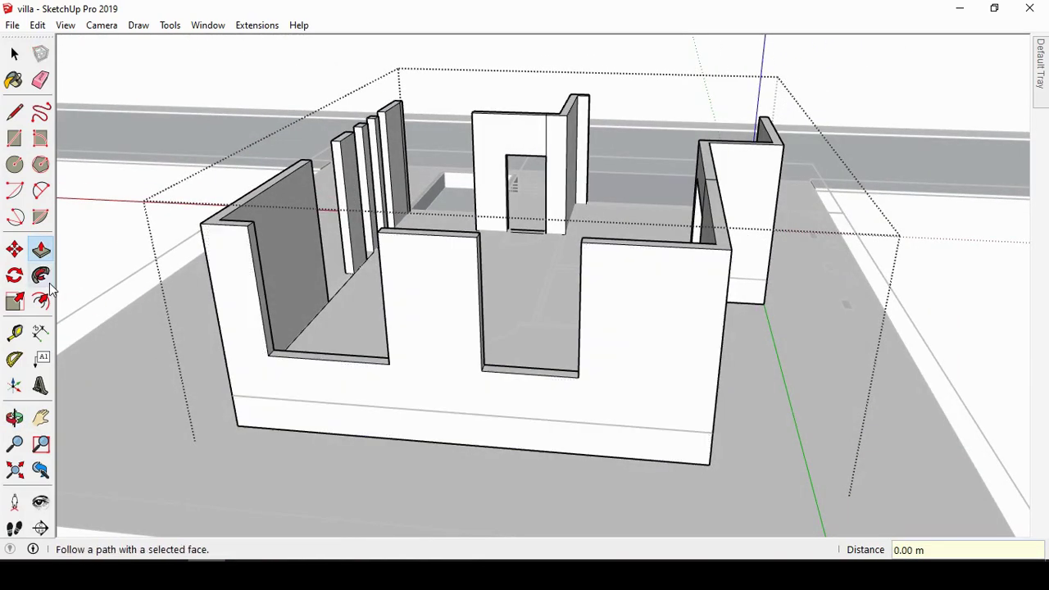
Step: Draw a rectangle on the side wall's end face and extrude it to fill the wall above the window
key(t)
click(577, 377)
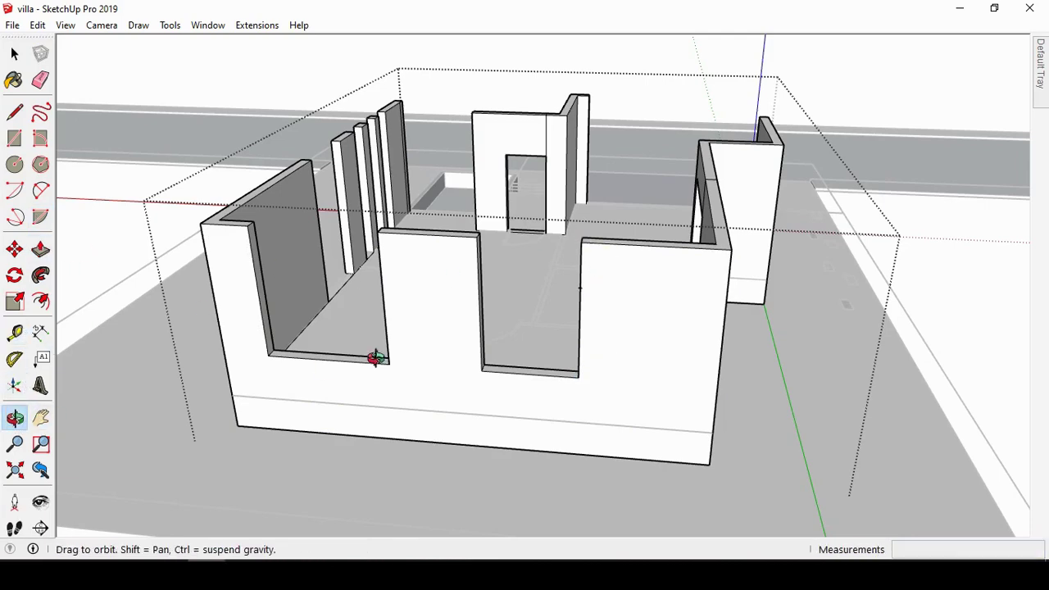
middle_drag(375, 356, 84, 206)
key(r)
click(744, 292)
click(747, 250)
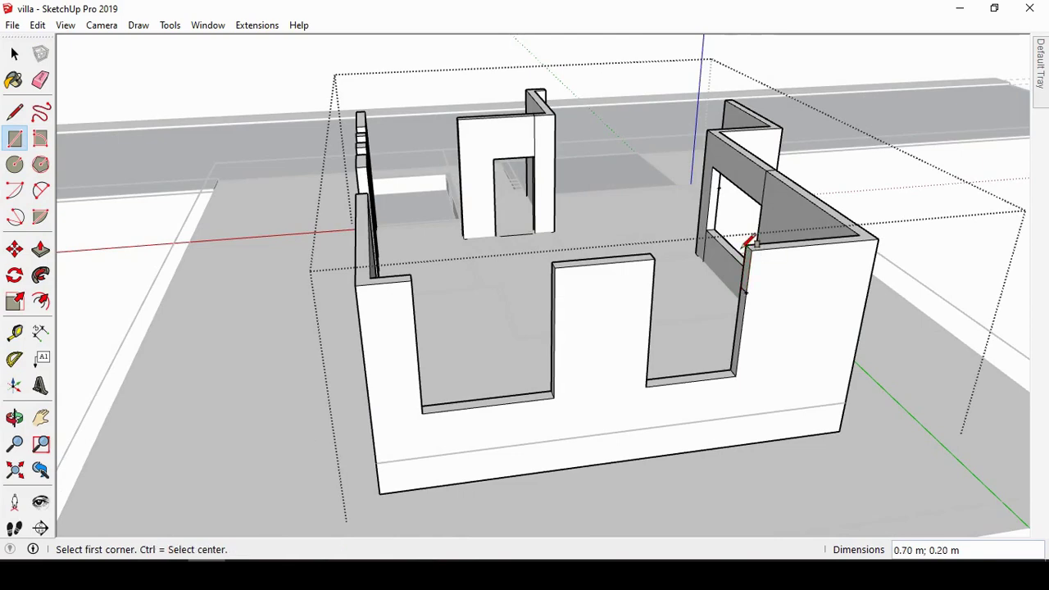
key(space)
key(p)
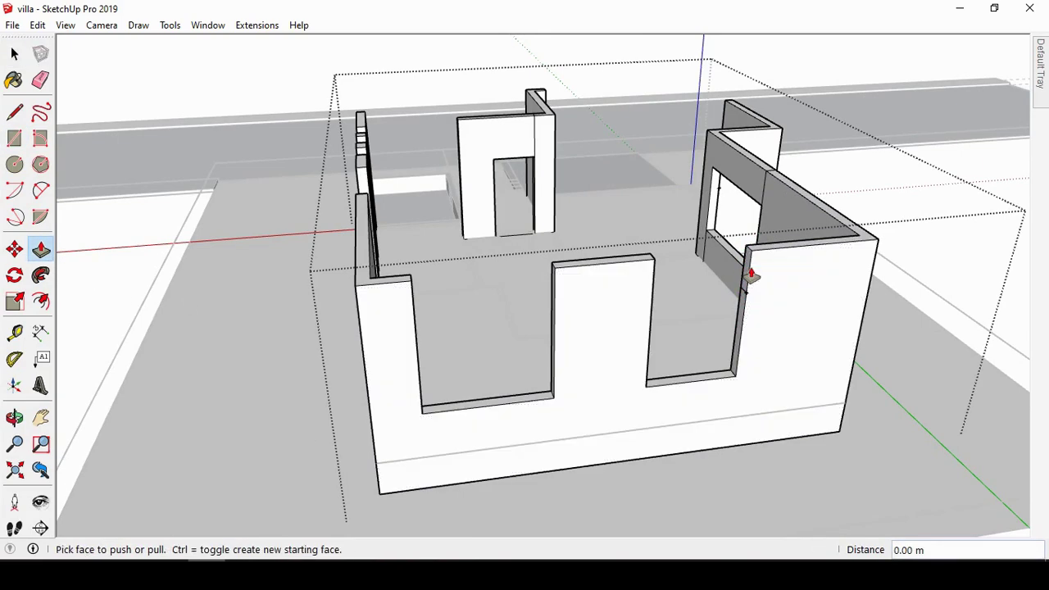
click(749, 272)
click(617, 331)
key(space)
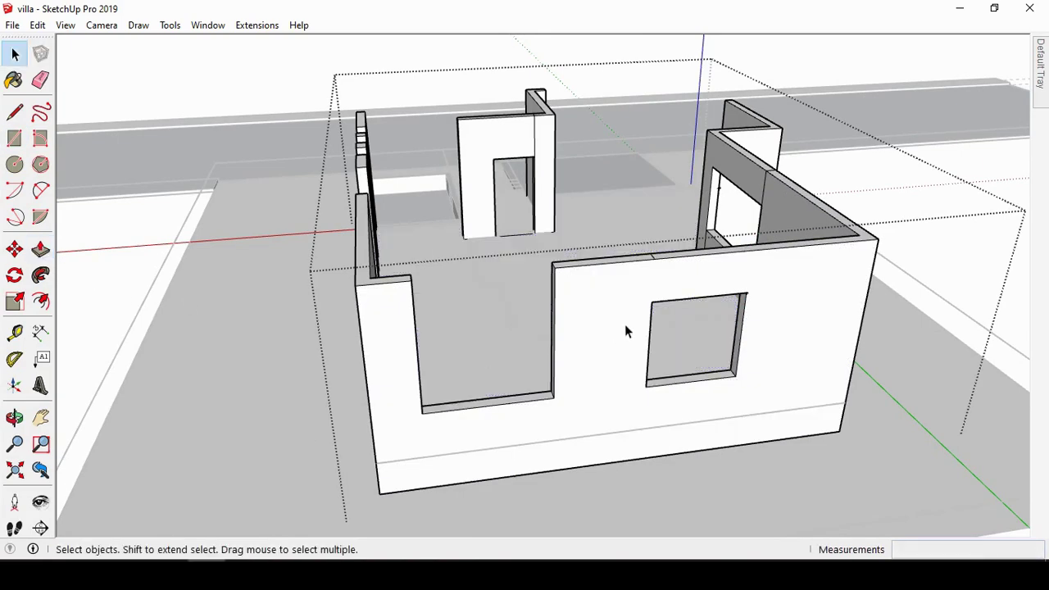
scroll(625, 324, up, 3)
Step: Close the top of the remaining front wall gap with a rectangle extruded 2.00 m
key(t)
click(531, 423)
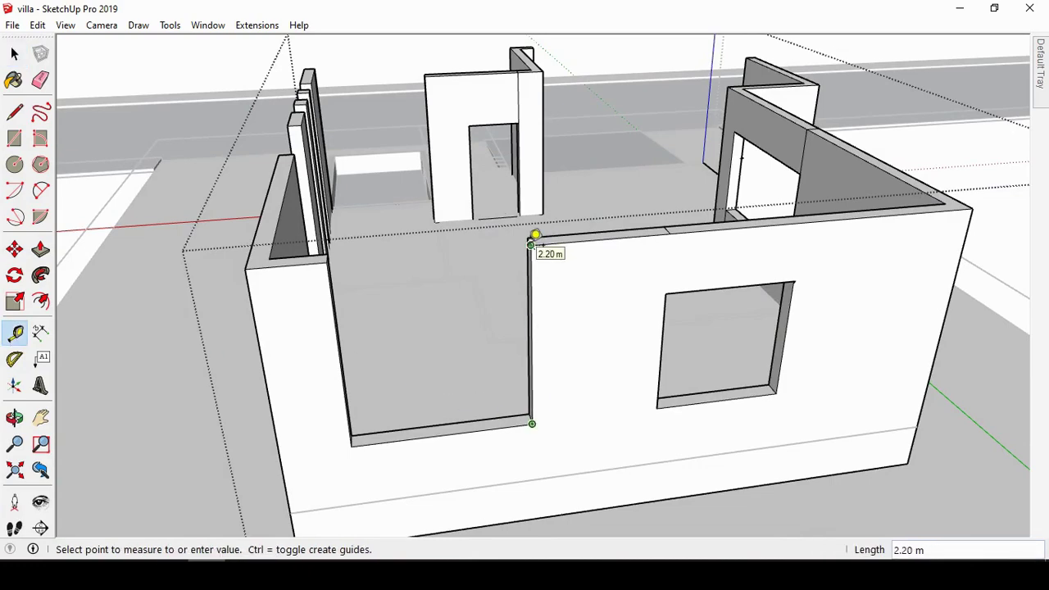
click(14, 417)
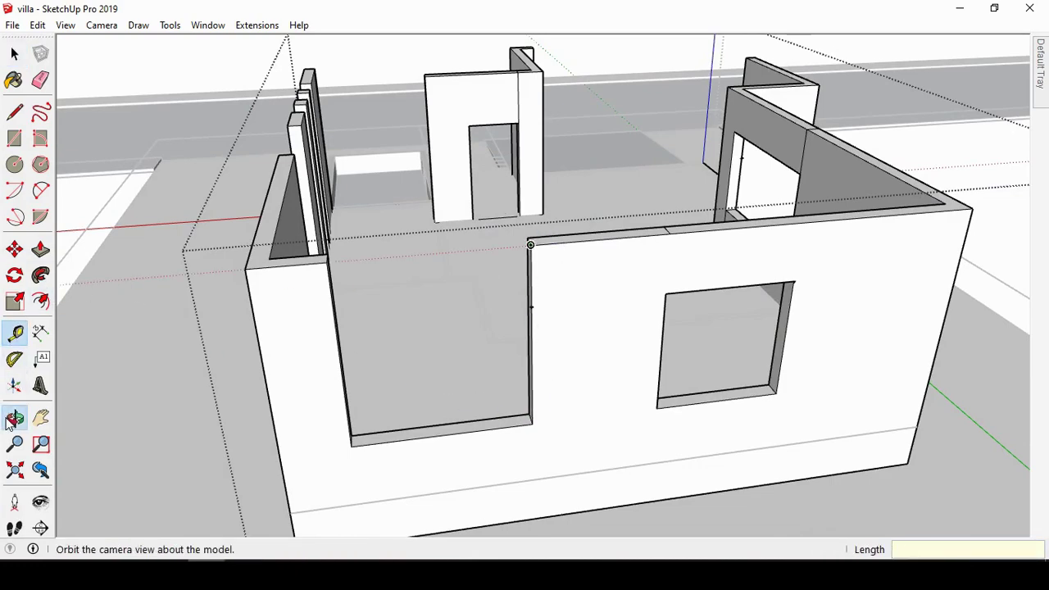
drag(82, 279, 122, 250)
click(14, 137)
click(599, 306)
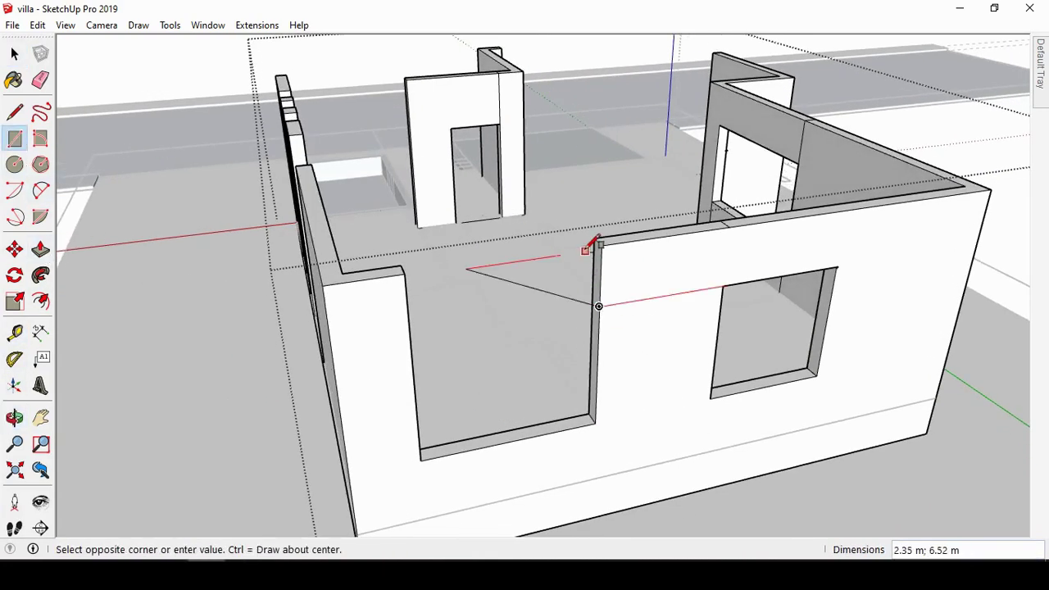
click(593, 237)
key(p)
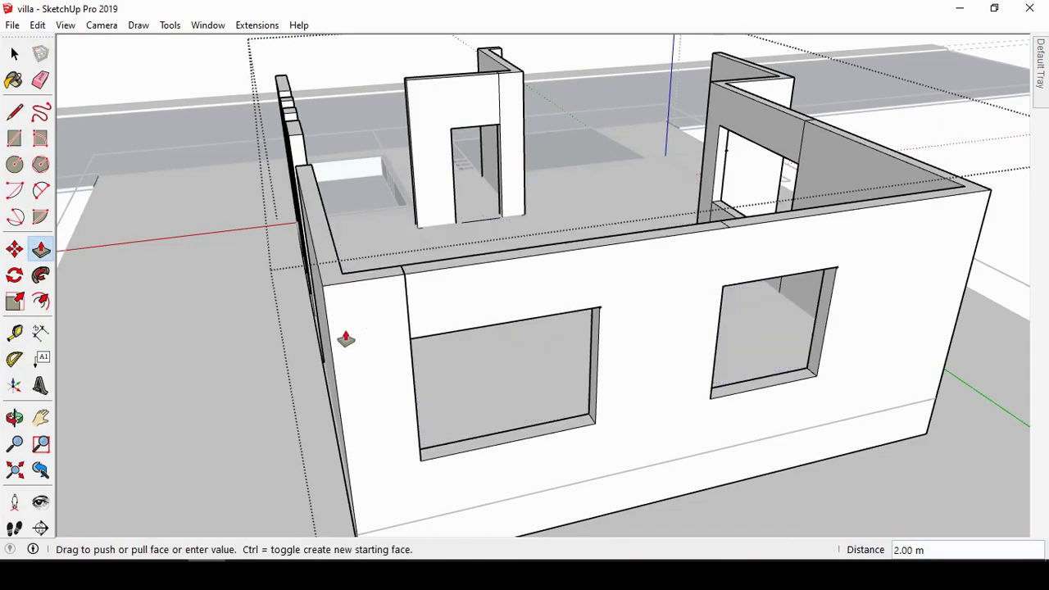
drag(592, 270, 339, 339)
click(14, 417)
mouse_move(603, 320)
mouse_down()
mouse_move(358, 297)
mouse_move(742, 239)
mouse_up()
scroll(742, 239, up, 3)
scroll(627, 255, up, 2)
Step: Pull the opening's floor face up 0.8 m to make a sill
scroll(587, 322, up, 2)
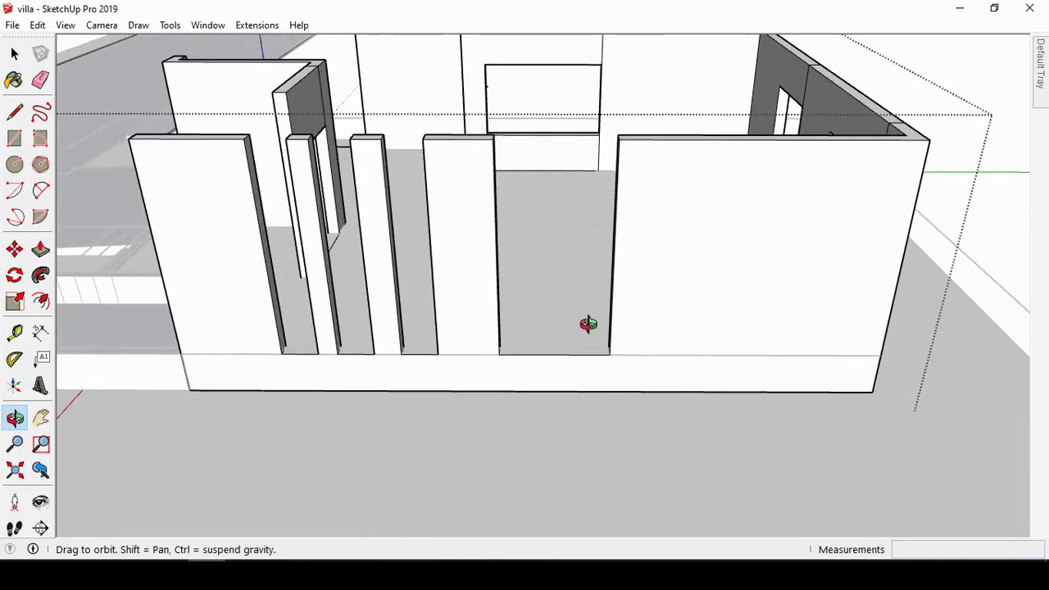
scroll(587, 323, up, 3)
key(p)
drag(529, 342, 521, 313)
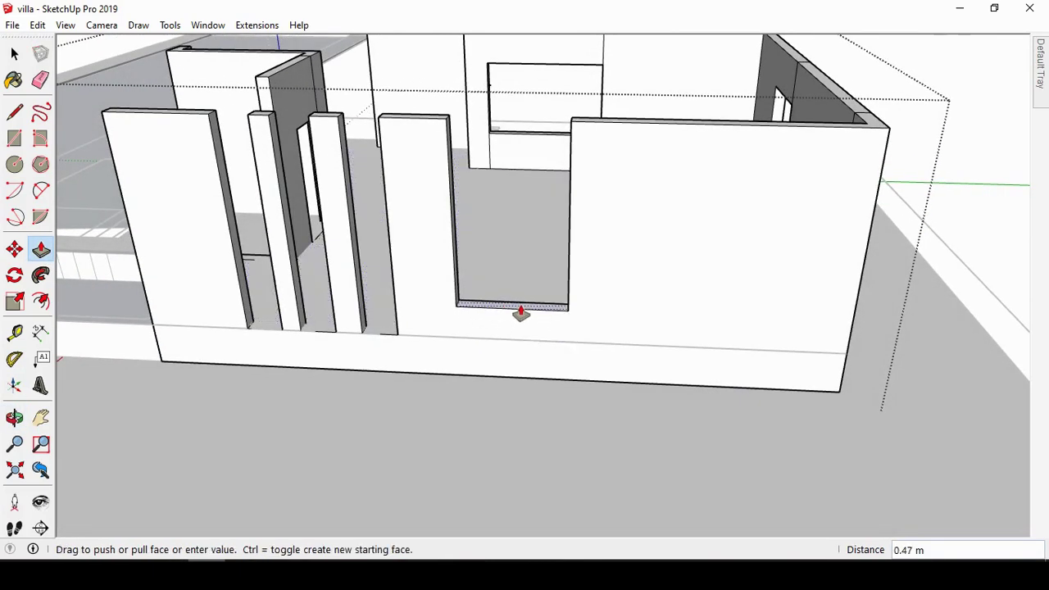
text(0.8)
key(Return)
Step: Measure from the wall corner and begin a rectangle at the corner from a new angle
click(15, 332)
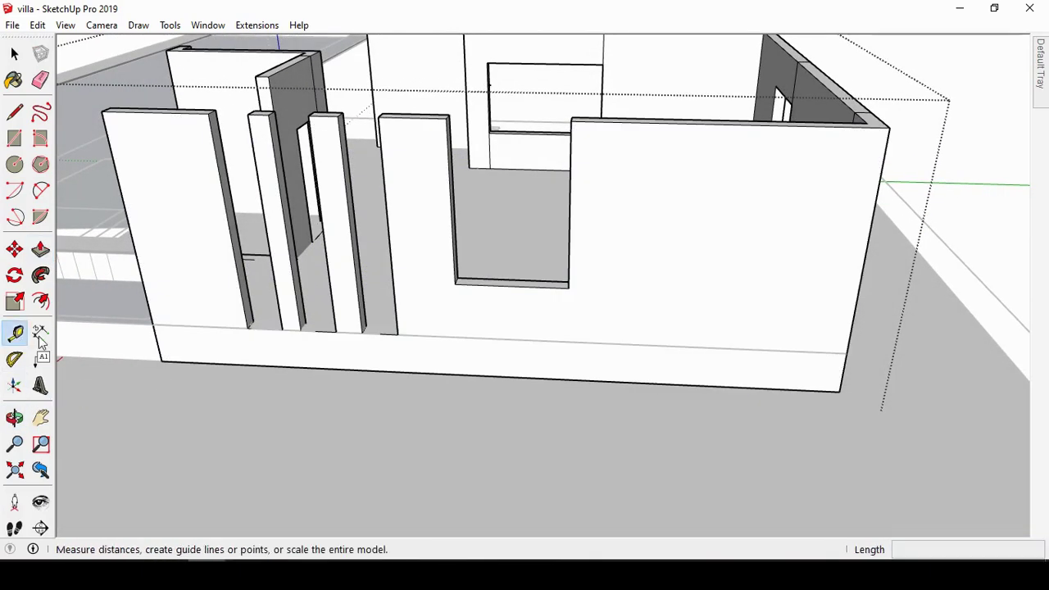
click(567, 287)
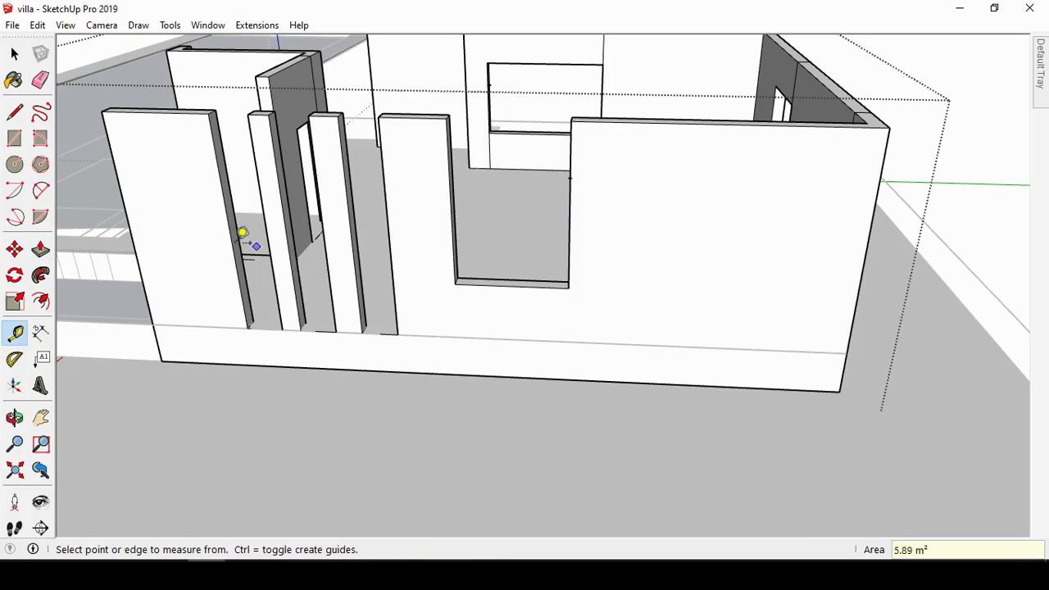
click(15, 417)
mouse_move(491, 344)
mouse_down()
mouse_move(656, 303)
mouse_move(765, 152)
mouse_move(737, 188)
mouse_up()
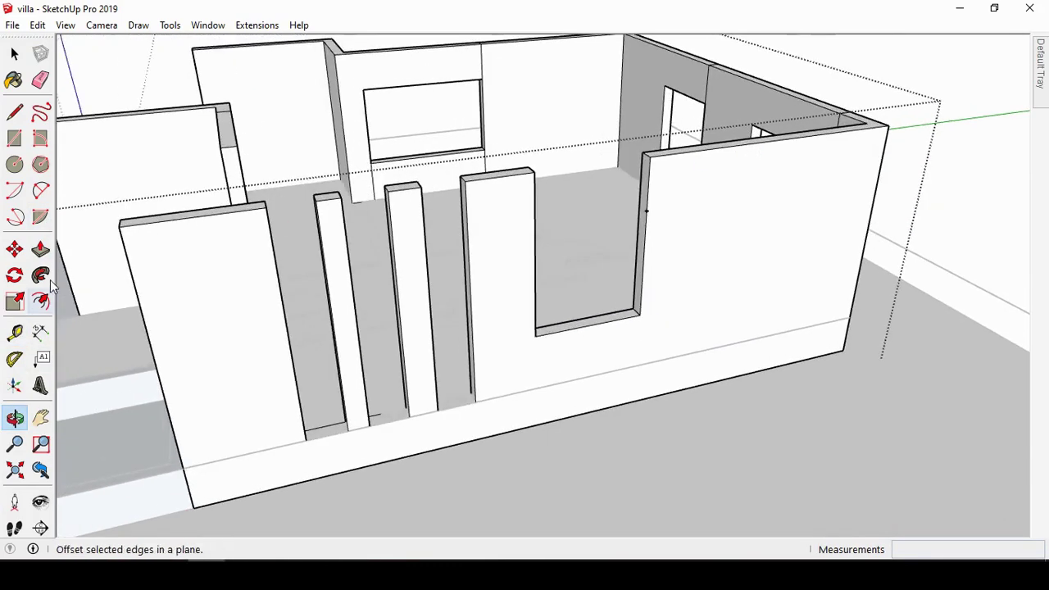
click(646, 210)
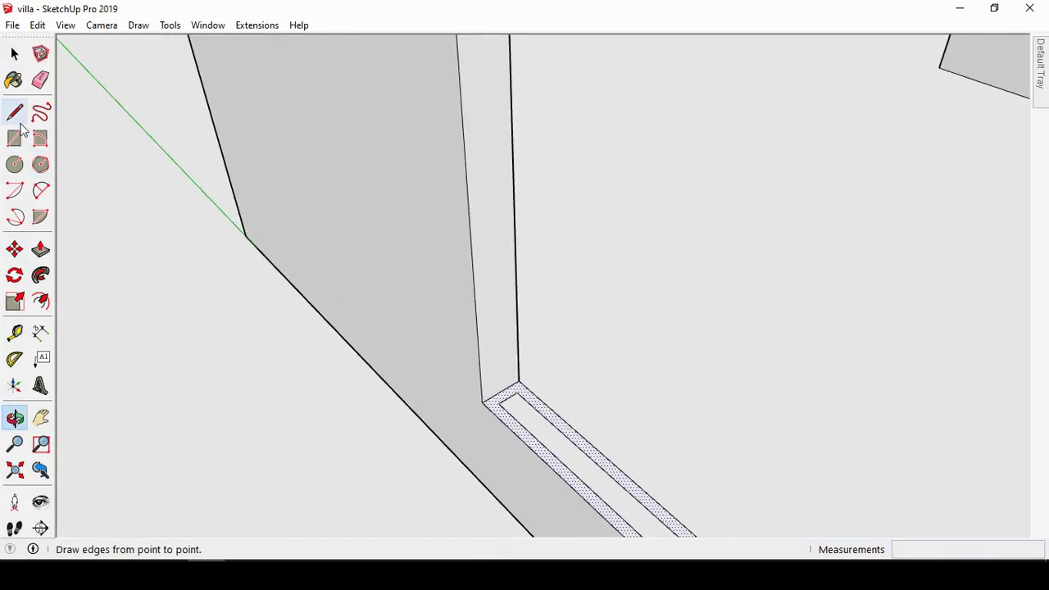
Step: Draw a small rectangle at the corner of the trim strip
click(14, 137)
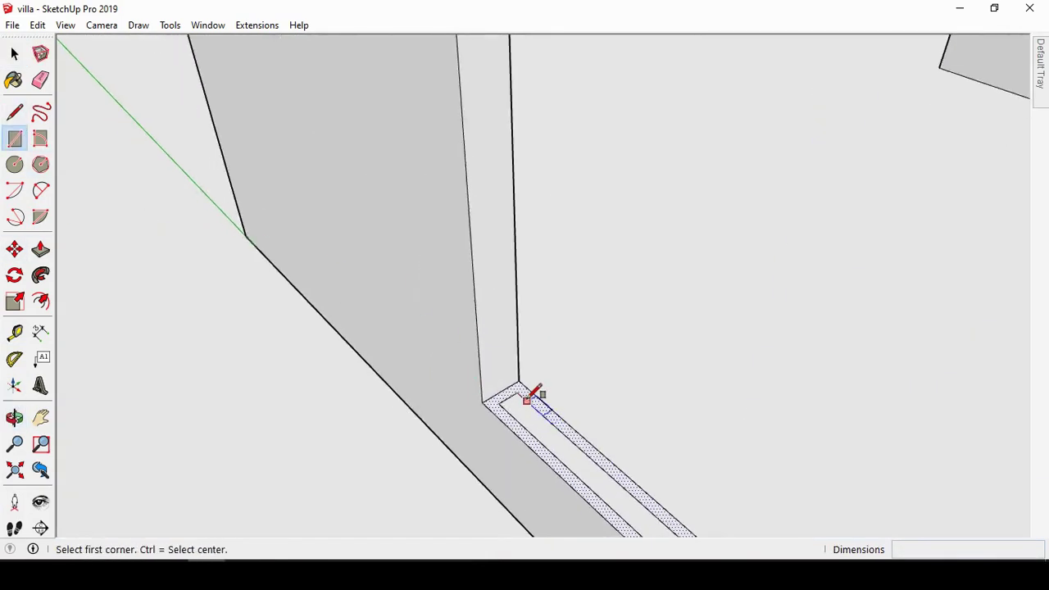
click(521, 393)
scroll(506, 385, up, 1)
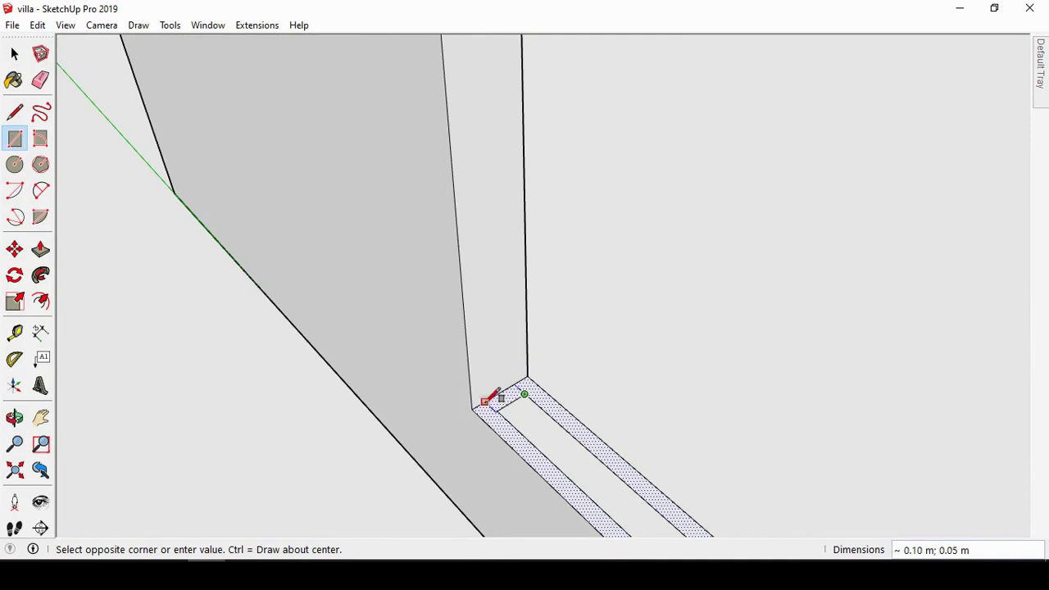
click(488, 399)
key(space)
middle_drag(498, 386, 524, 402)
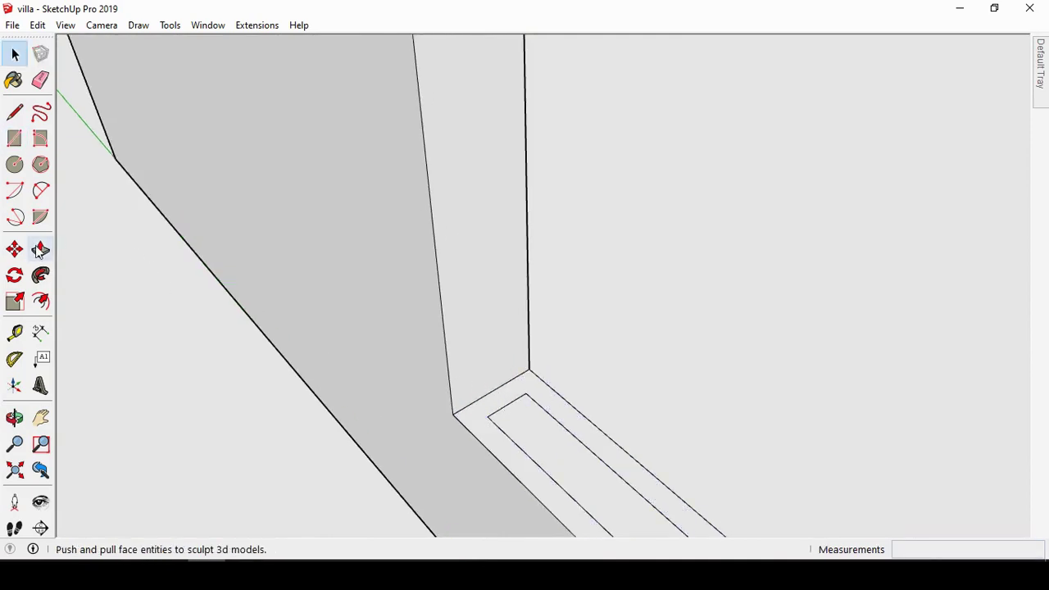
Step: Add short lines at the trim strip's corners to split the strip
click(14, 111)
click(487, 415)
click(473, 401)
key(space)
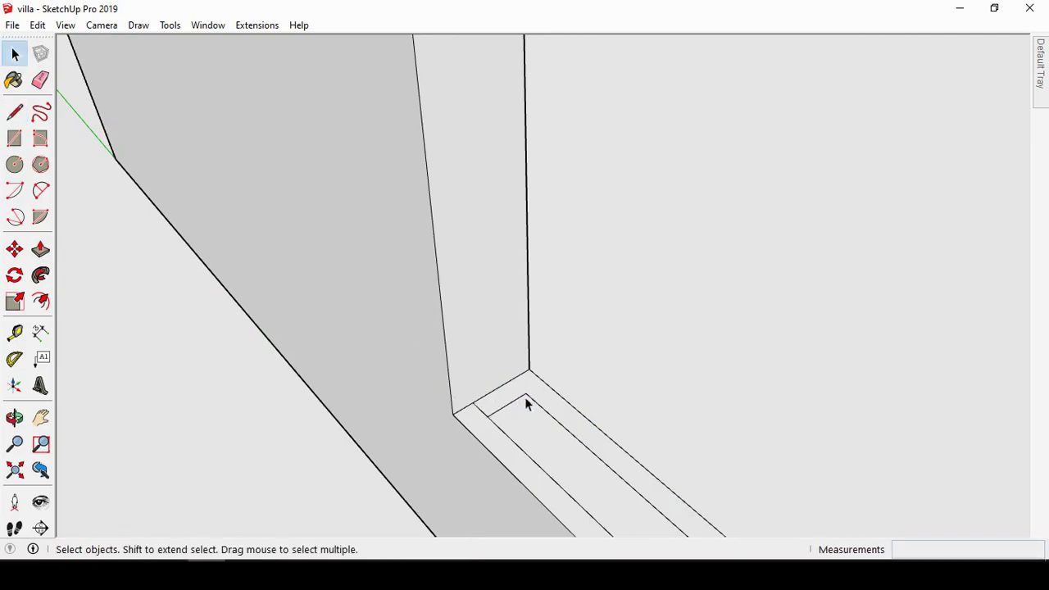
key(l)
key(space)
scroll(200, 337, down, 5)
scroll(675, 237, up, 5)
scroll(611, 290, up, 3)
key(l)
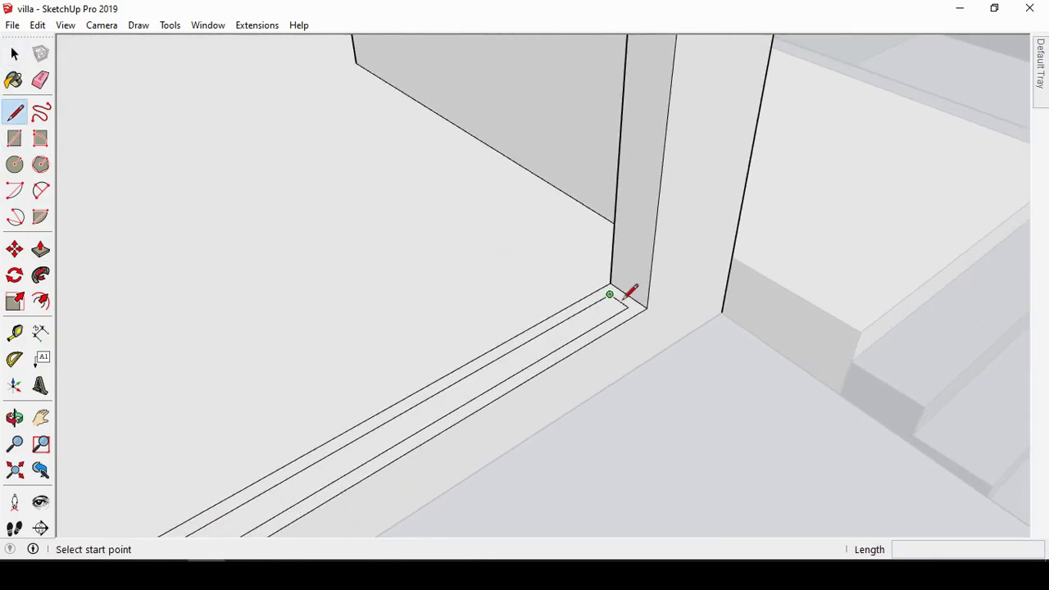
scroll(623, 298, up, 1)
click(631, 307)
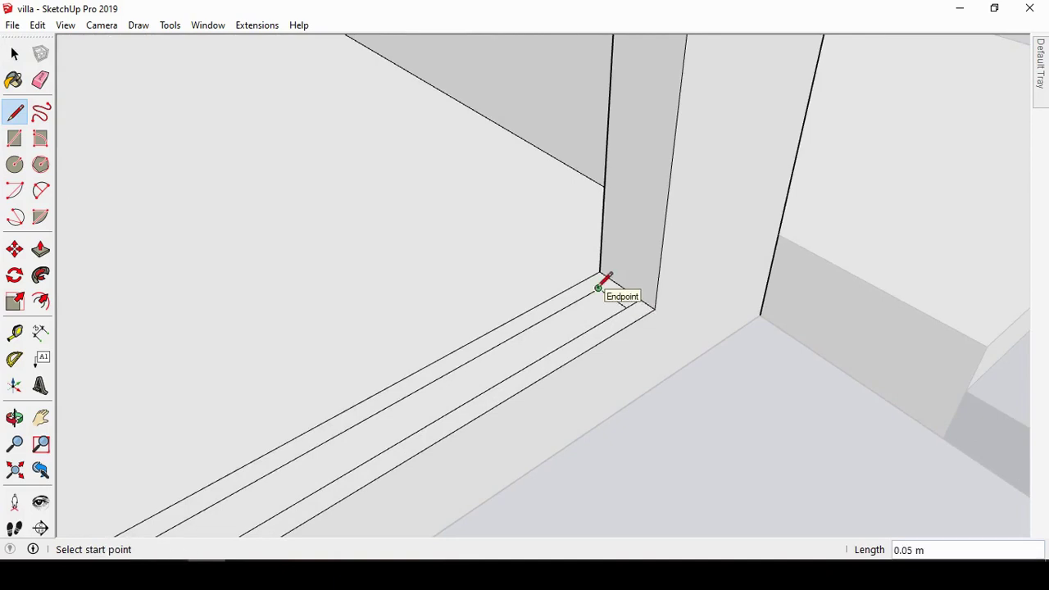
key(space)
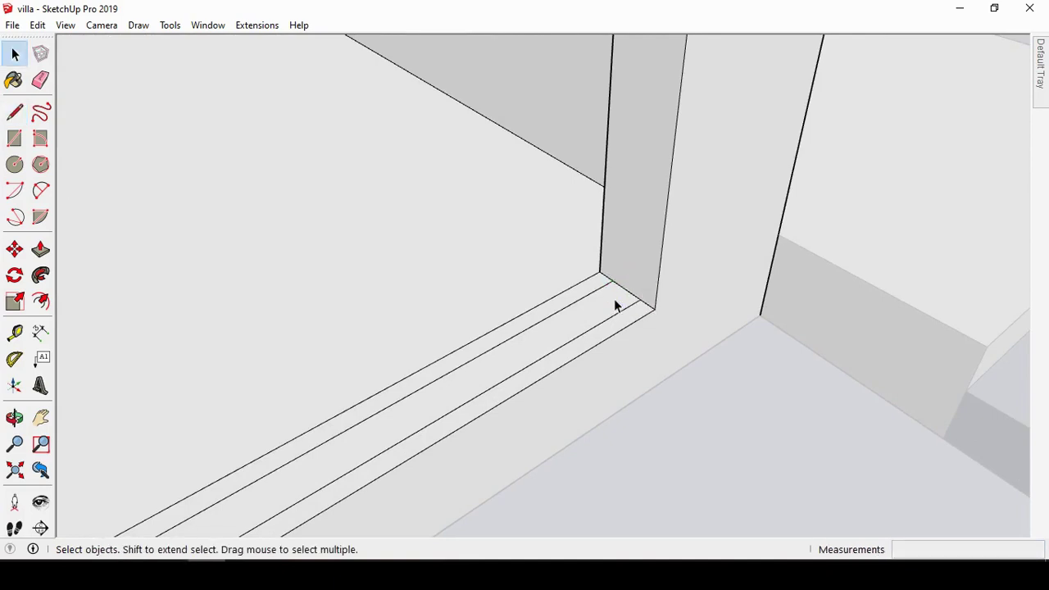
Step: Group the existing trim strip face together with its edges
right_click(615, 303)
double_click(600, 309)
right_click(601, 308)
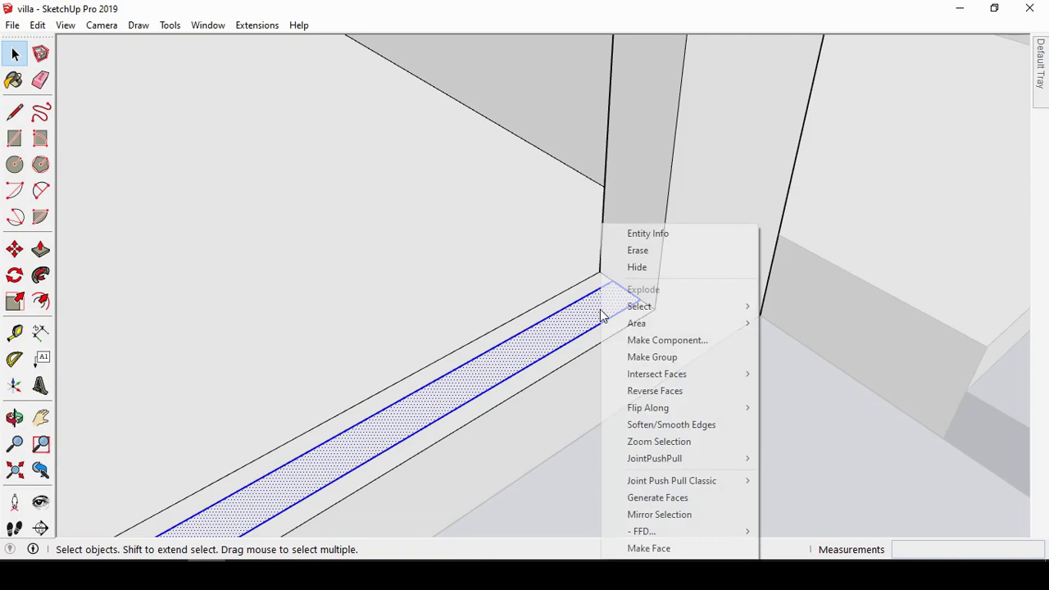
click(639, 355)
scroll(676, 237, down, 2)
scroll(676, 238, down, 2)
scroll(347, 431, up, 3)
scroll(360, 461, up, 2)
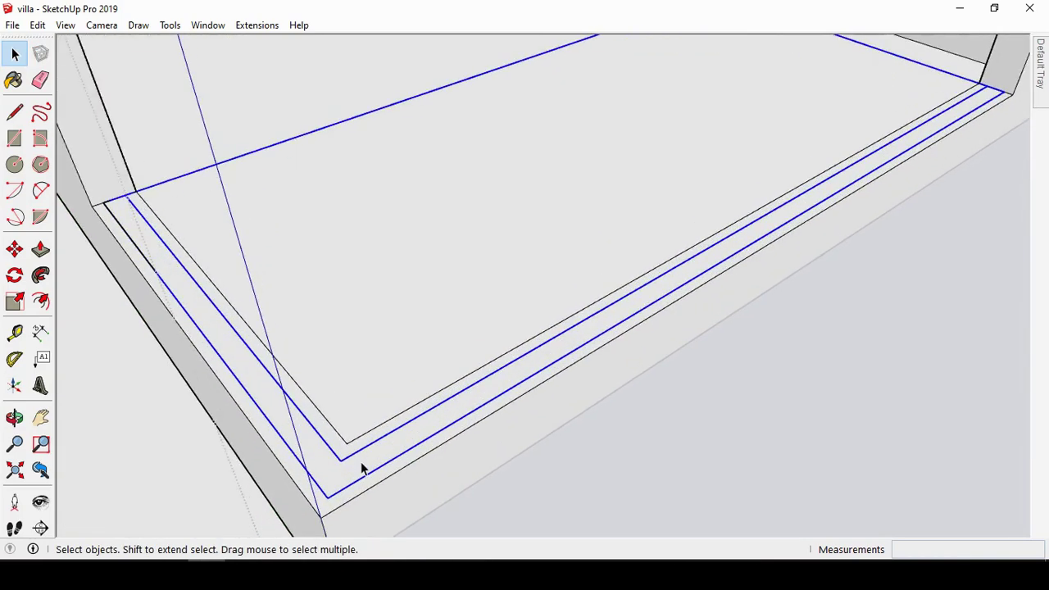
Step: Start measuring the strip with Tape Measure, cancel it, and undo the earlier inner offset loops
click(14, 332)
click(340, 461)
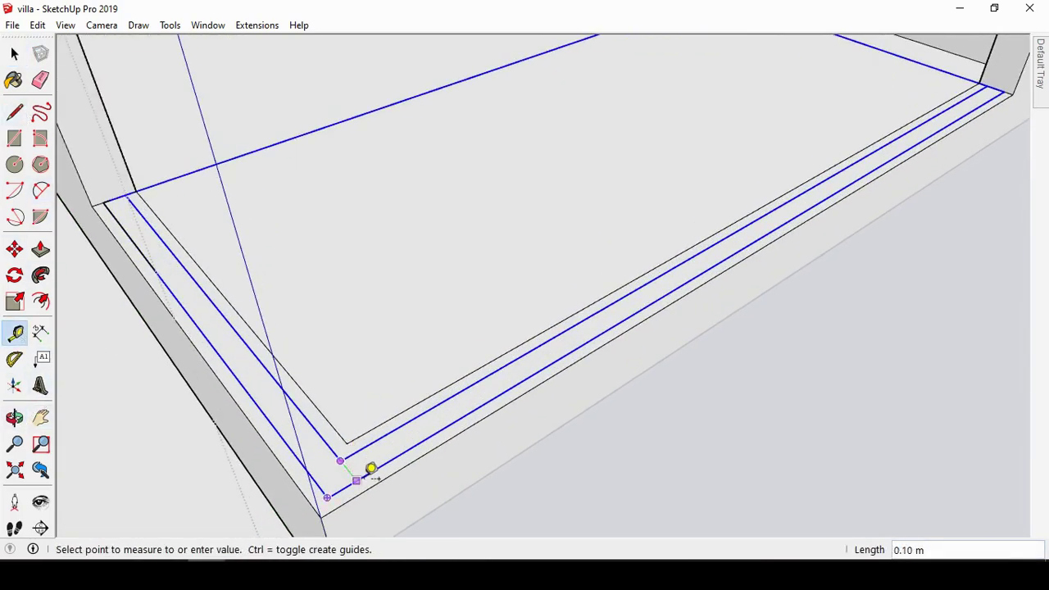
key(Escape)
key(space)
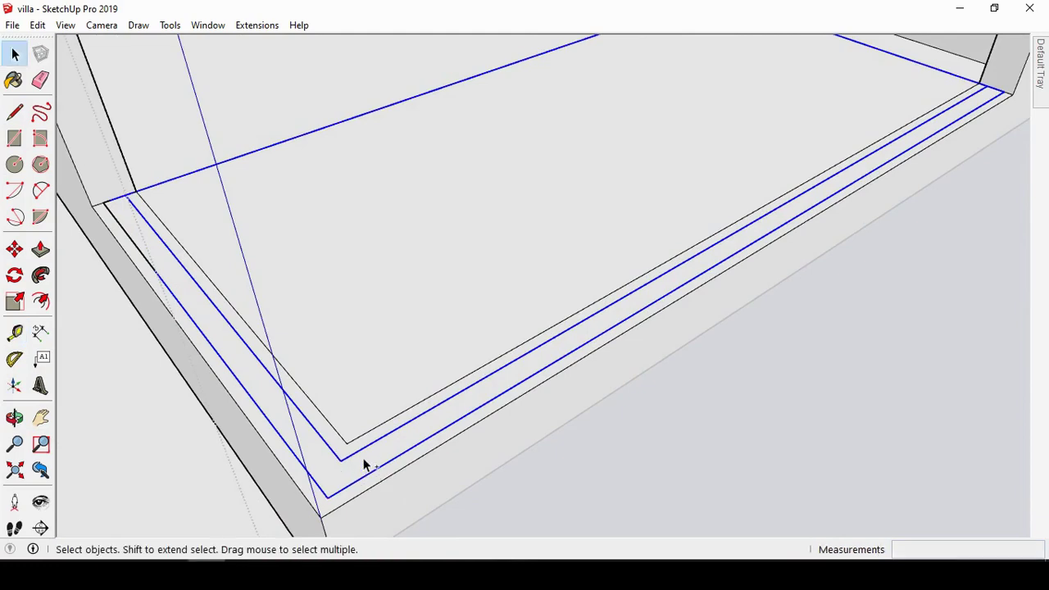
click(365, 464)
key(ctrl+z)
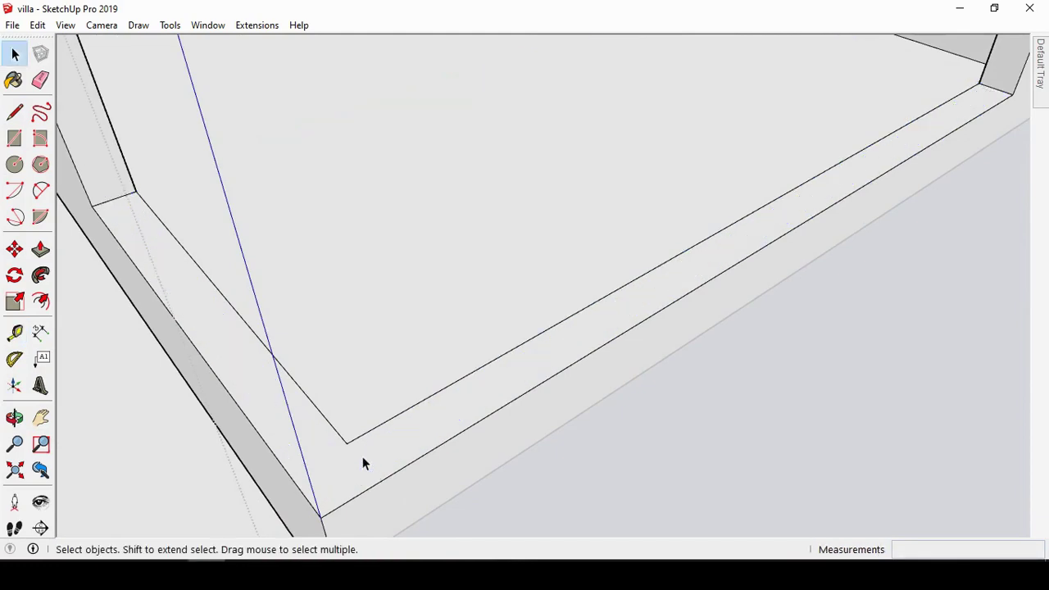
Step: Offset the floor strip's edges 0.08 m inward to outline the baseboard
click(362, 456)
scroll(406, 280, up, 2)
click(41, 302)
click(501, 396)
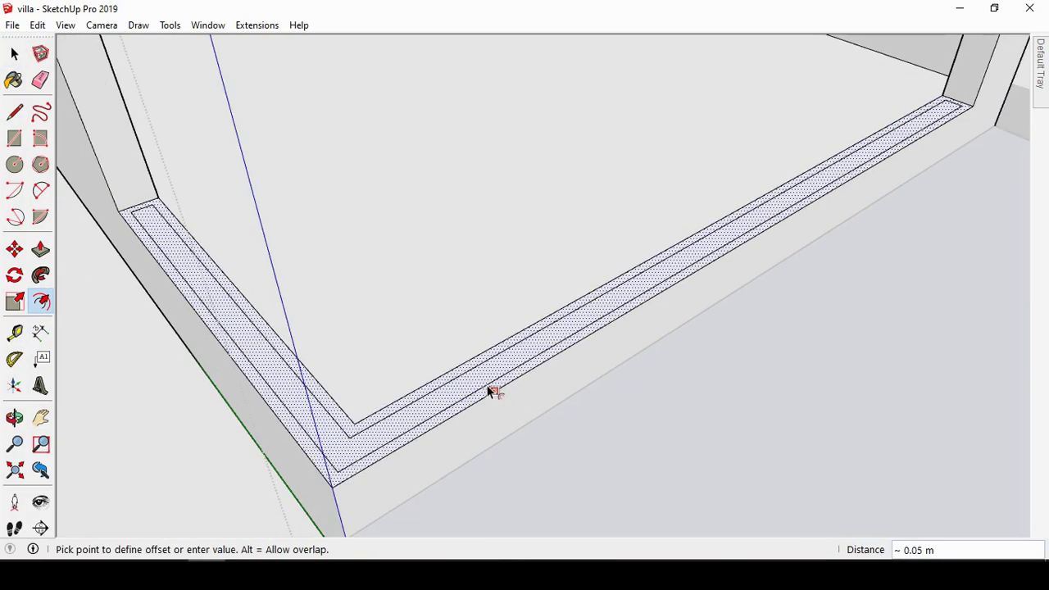
scroll(484, 391, up, 2)
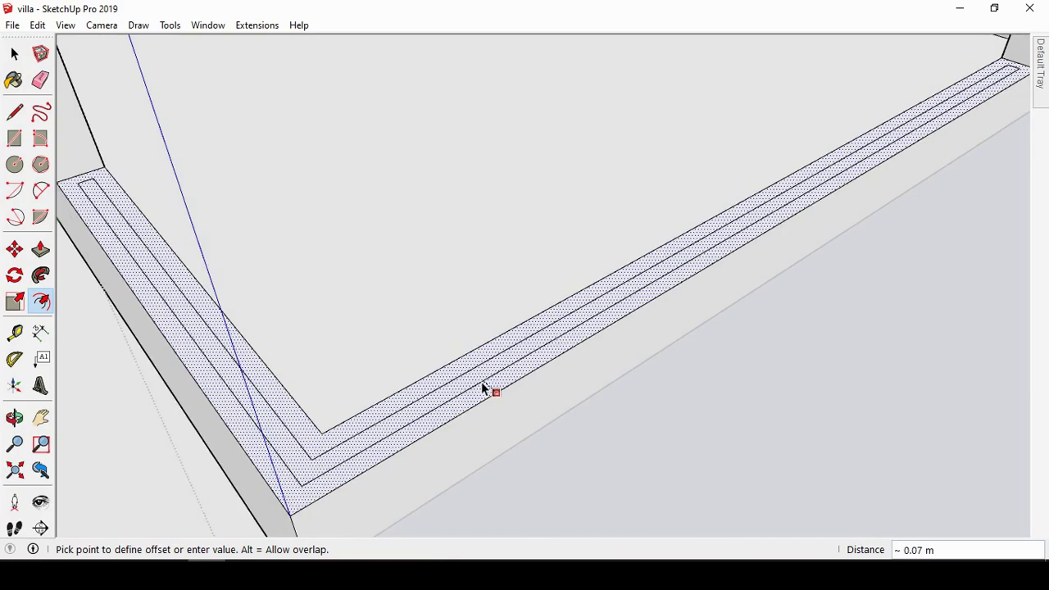
click(482, 385)
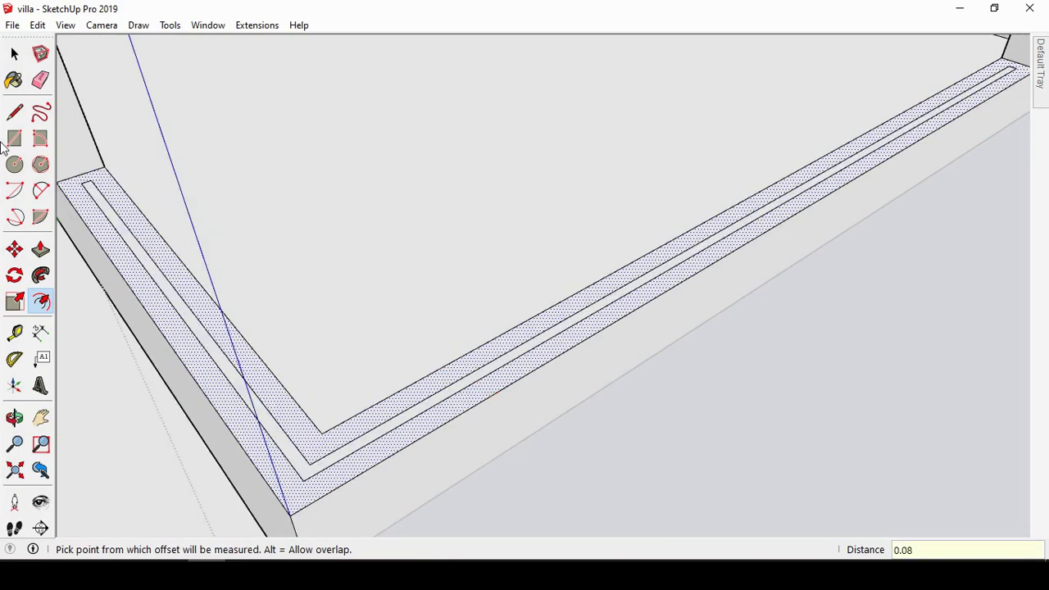
Step: Draw short lines closing the ends of the narrow 0.08 m strip
click(14, 112)
scroll(698, 394, down, 2)
scroll(230, 228, up, 3)
click(226, 230)
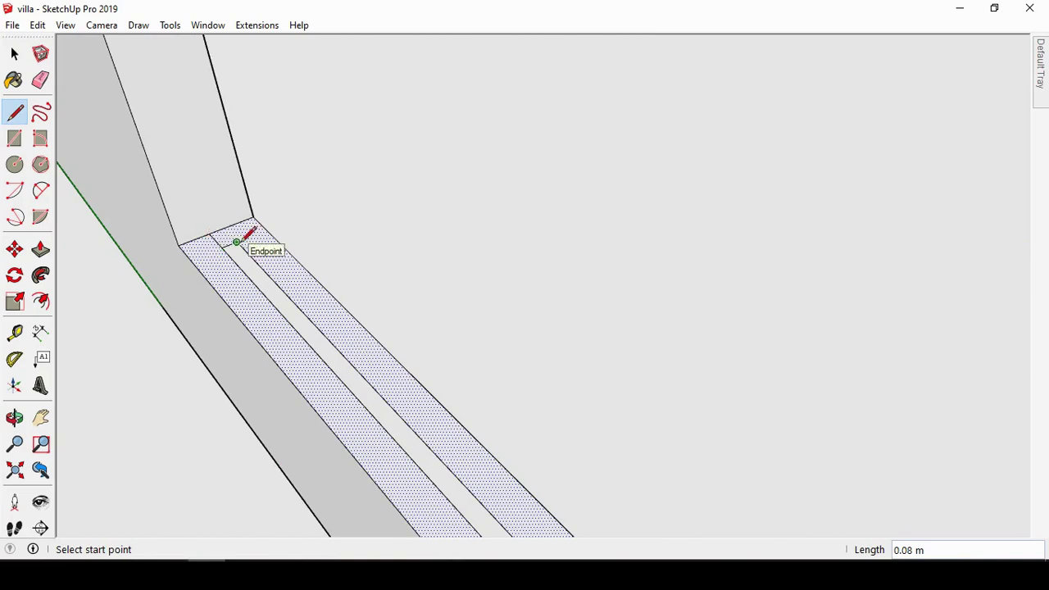
click(236, 242)
scroll(188, 218, down, 3)
scroll(698, 131, up, 2)
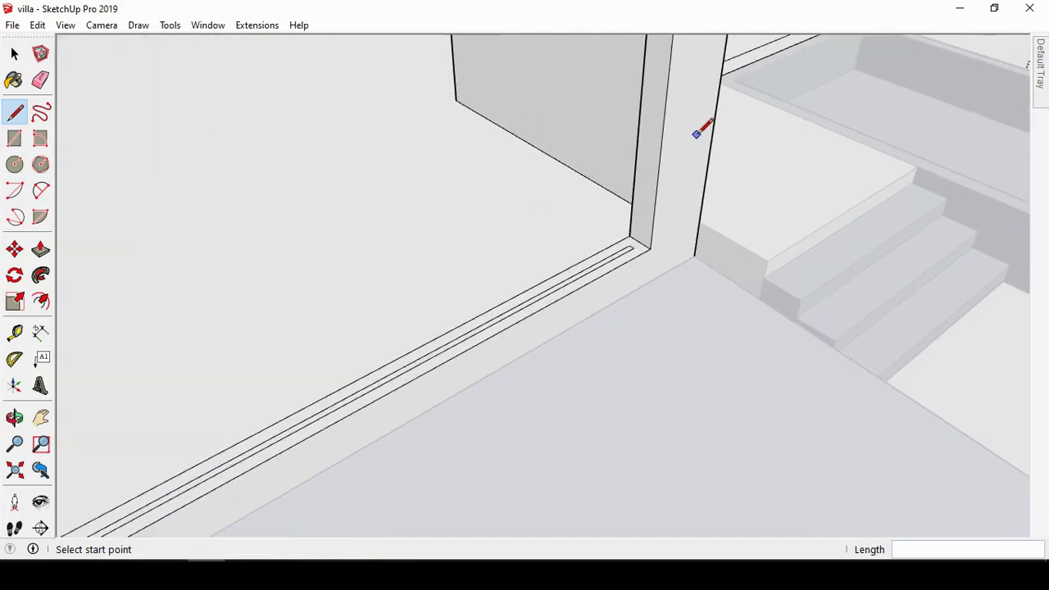
scroll(635, 248, up, 2)
scroll(633, 249, up, 1)
click(621, 260)
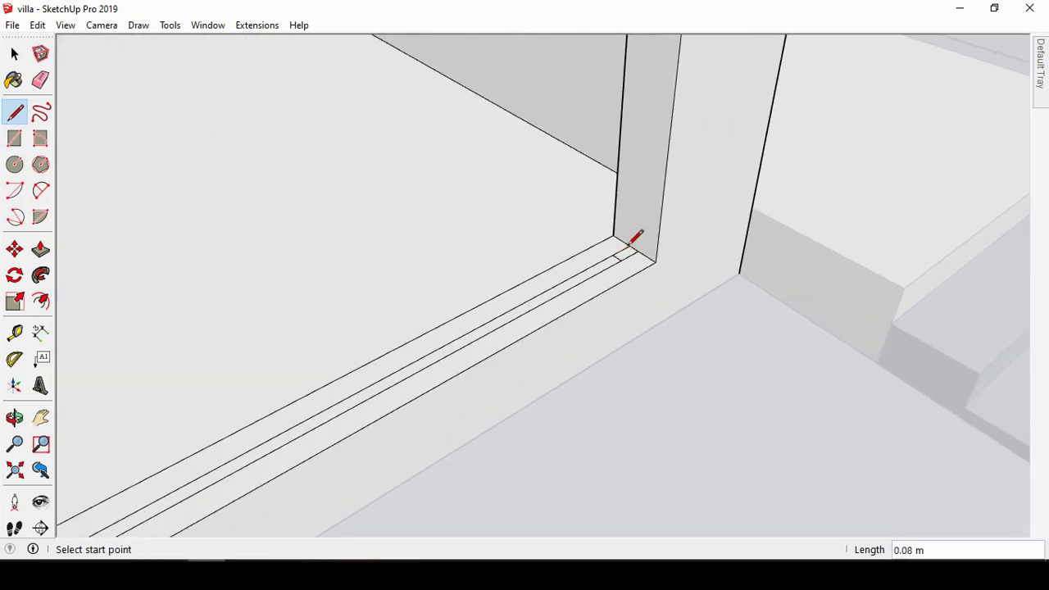
key(space)
Step: Make the closed baseboard strip a group and select the upper strip
mouse_move(616, 257)
middle_down()
mouse_move(732, 262)
mouse_move(331, 240)
middle_up()
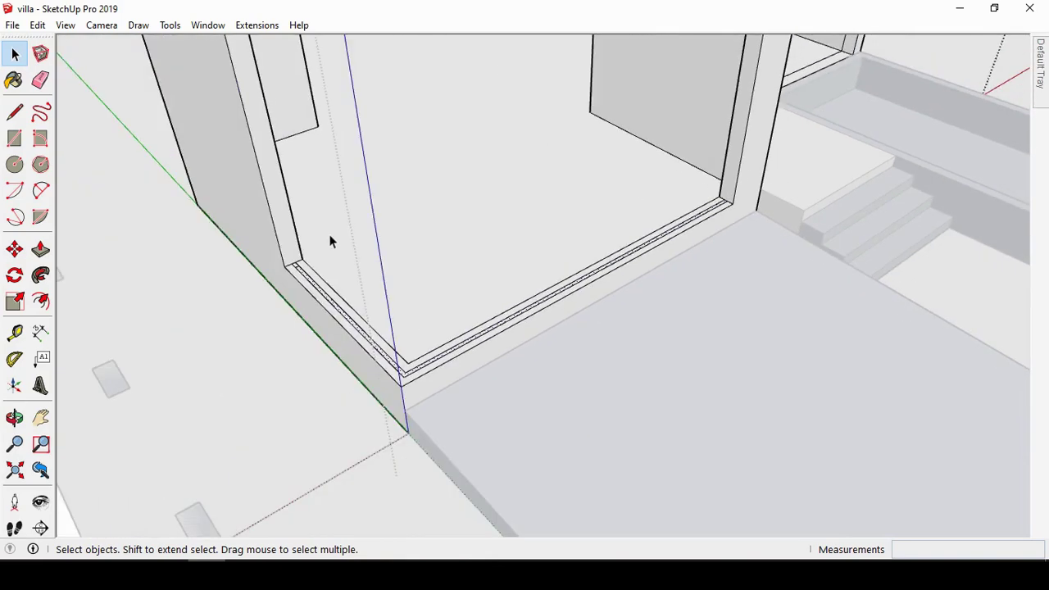
scroll(288, 295, up, 3)
scroll(285, 296, up, 2)
double_click(285, 290)
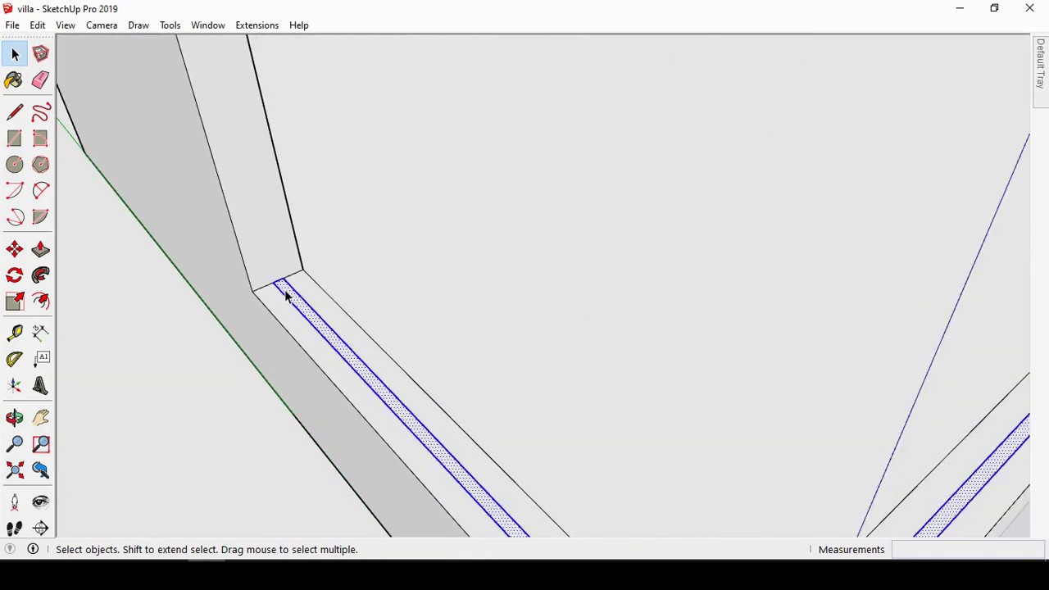
right_click(284, 289)
click(327, 355)
scroll(346, 314, down, 4)
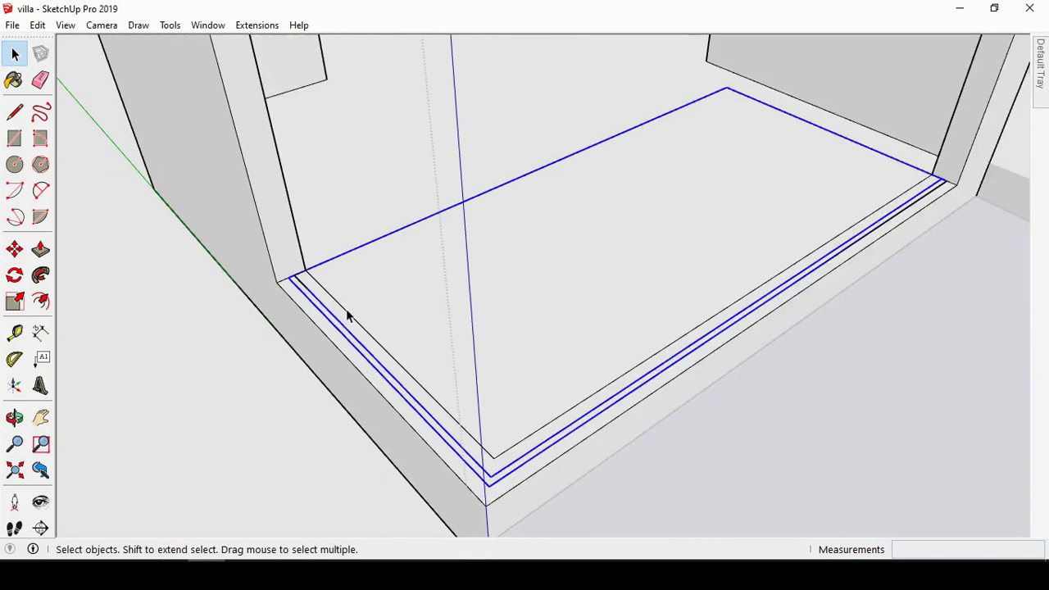
triple_click(371, 367)
click(373, 364)
click(489, 482)
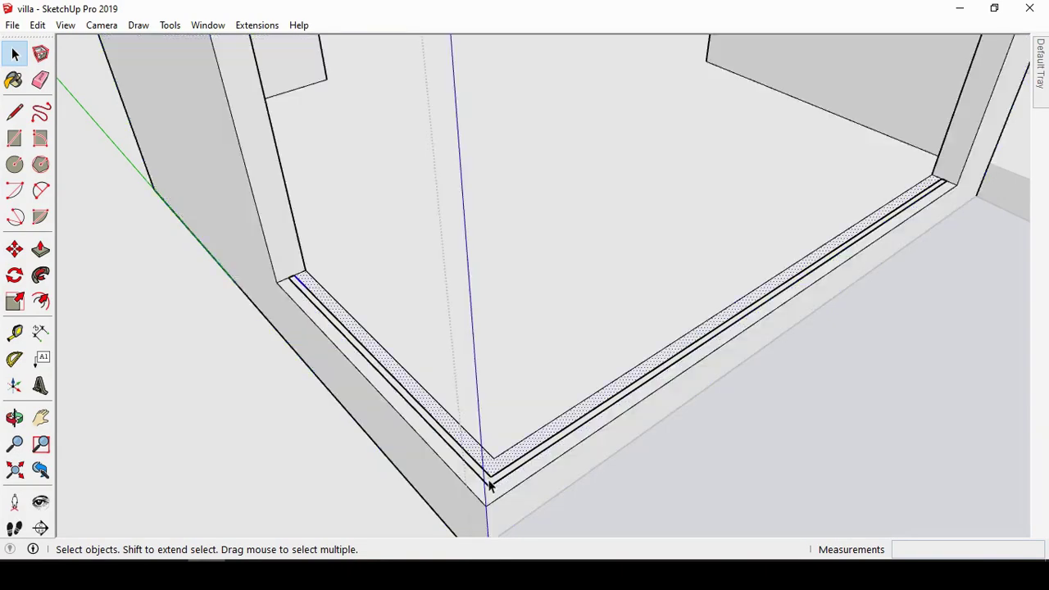
scroll(489, 485, down, 3)
scroll(232, 301, down, 2)
click(40, 249)
Step: Push/Pull the L-shaped border strip up 3.00 m into a thin wall
scroll(338, 405, up, 2)
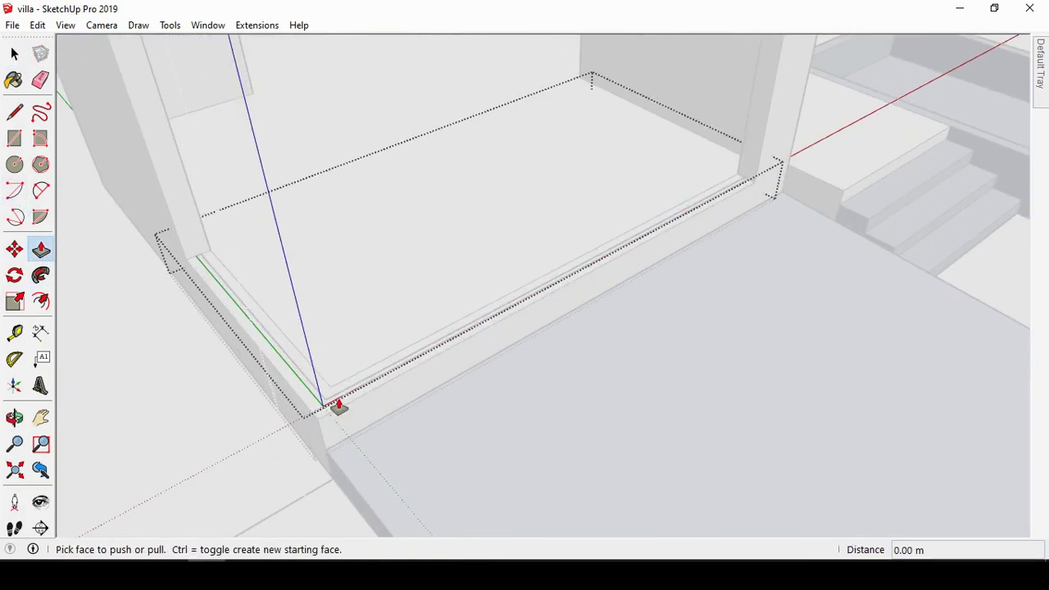
click(338, 406)
scroll(336, 393, down, 2)
scroll(330, 363, down, 2)
click(327, 262)
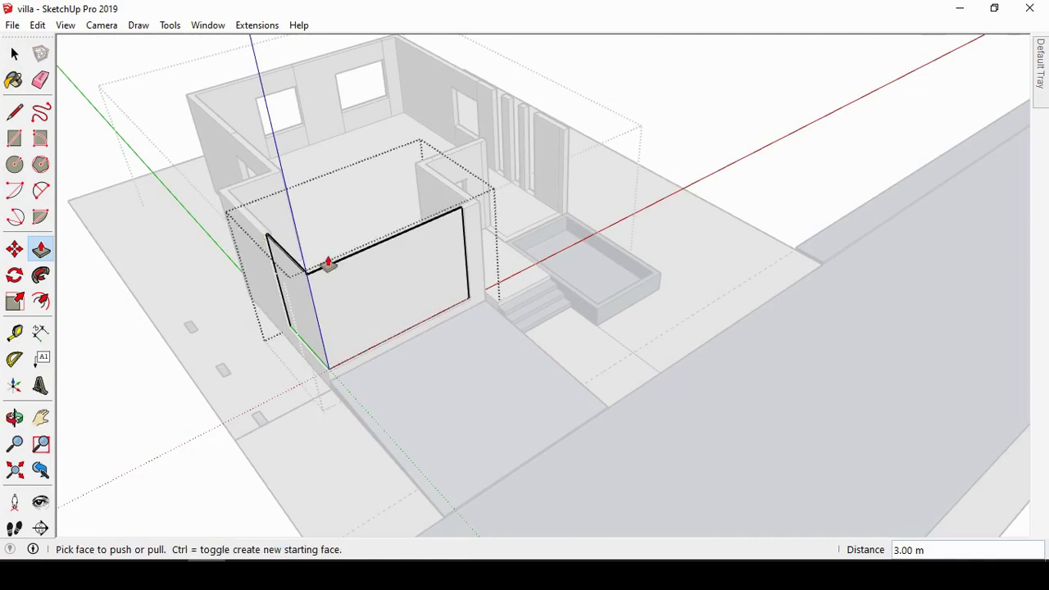
scroll(332, 266, up, 3)
key(space)
scroll(588, 177, up, 2)
key(l)
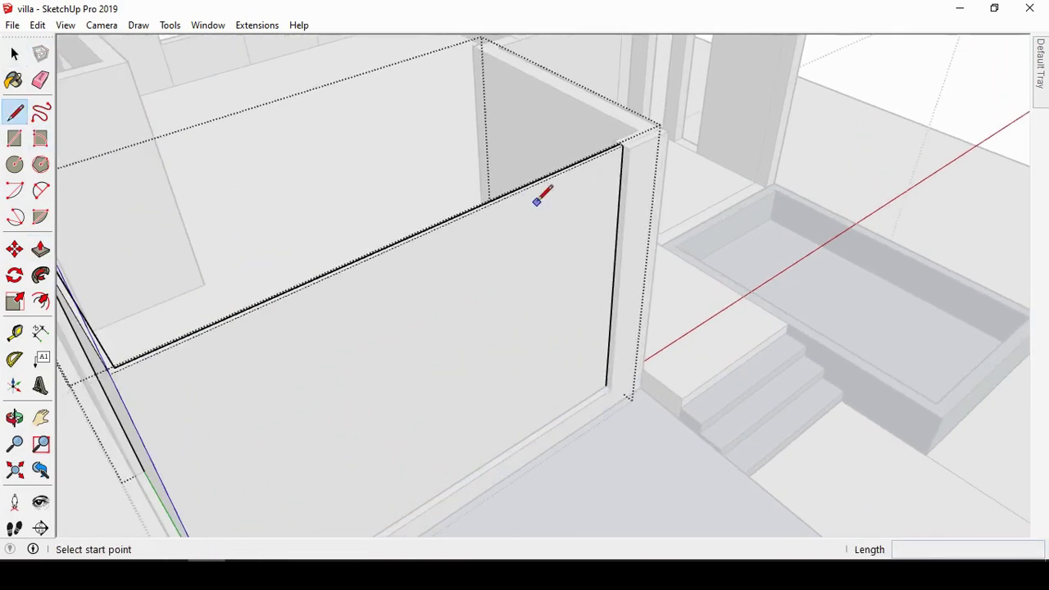
scroll(622, 152, up, 1)
scroll(493, 201, down, 3)
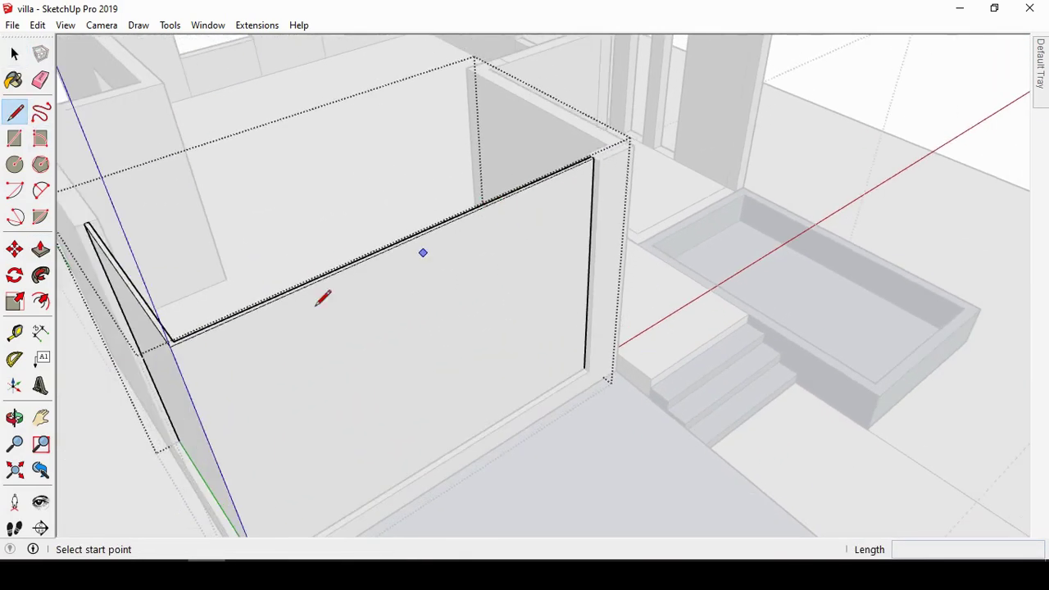
middle_drag(519, 309, 145, 254)
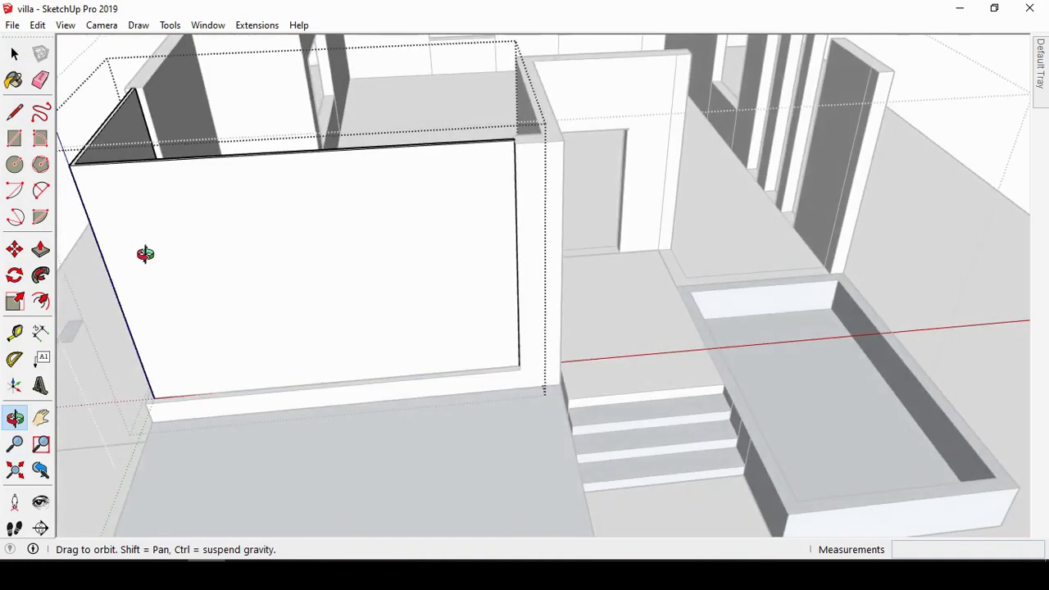
Step: Place two Tape Measure guides on the front wall face
click(14, 332)
click(516, 214)
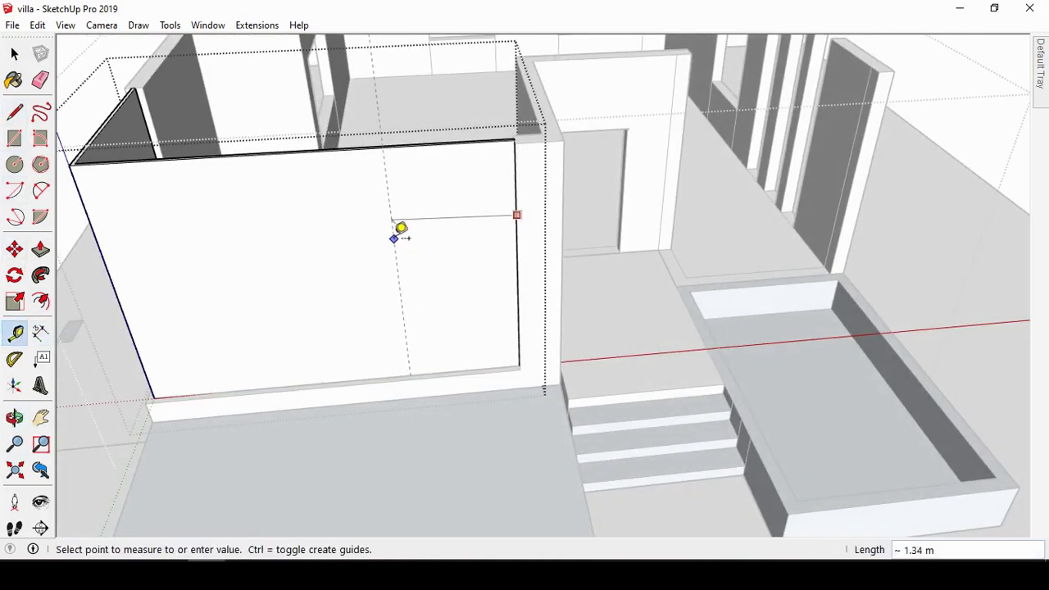
click(394, 238)
click(391, 225)
click(217, 237)
scroll(648, 238, down, 3)
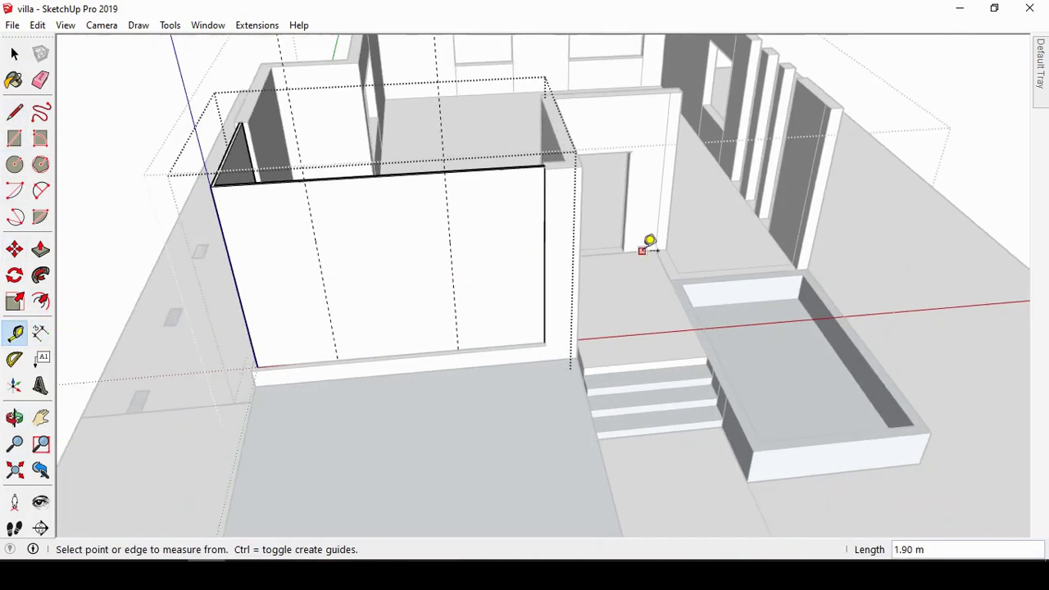
click(15, 418)
drag(445, 253, 471, 270)
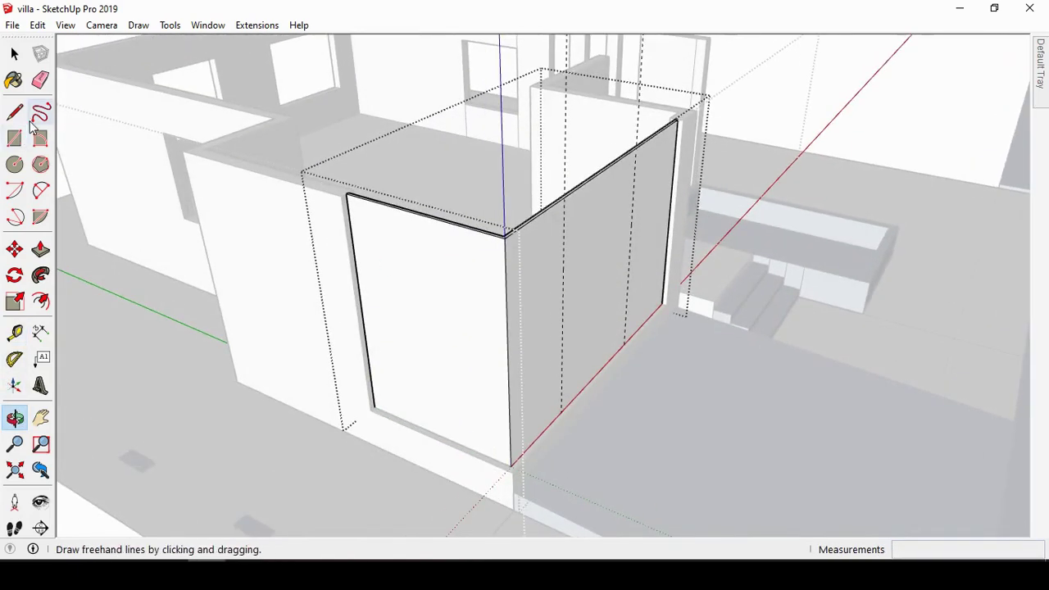
Step: Draw a vertical line splitting the side wall into panels
click(15, 111)
click(563, 196)
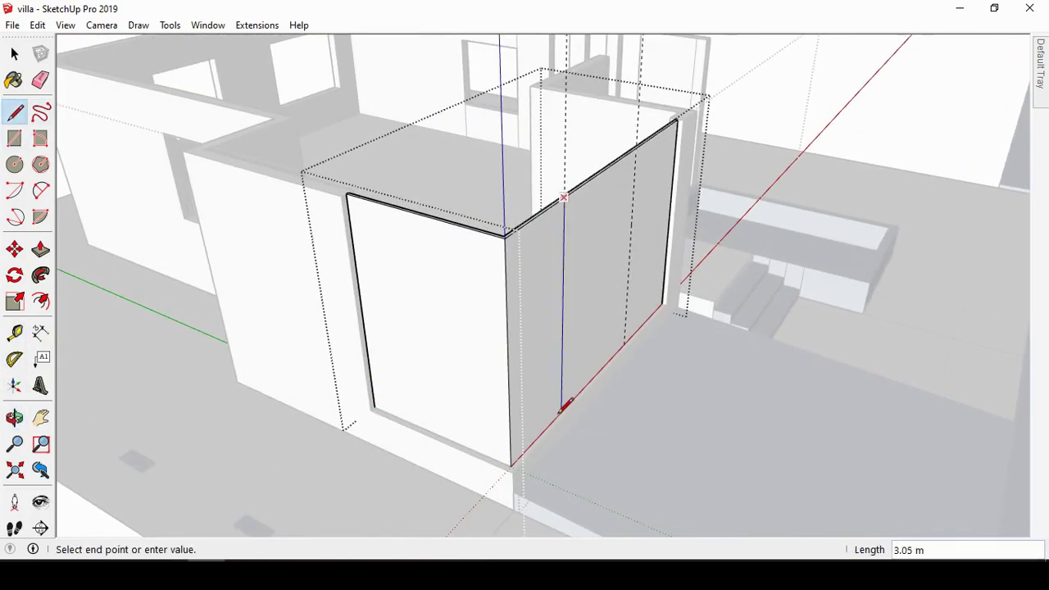
click(626, 303)
key(space)
click(651, 256)
mouse_move(651, 256)
middle_down()
mouse_move(369, 335)
mouse_move(530, 266)
mouse_move(419, 249)
middle_up()
click(542, 234)
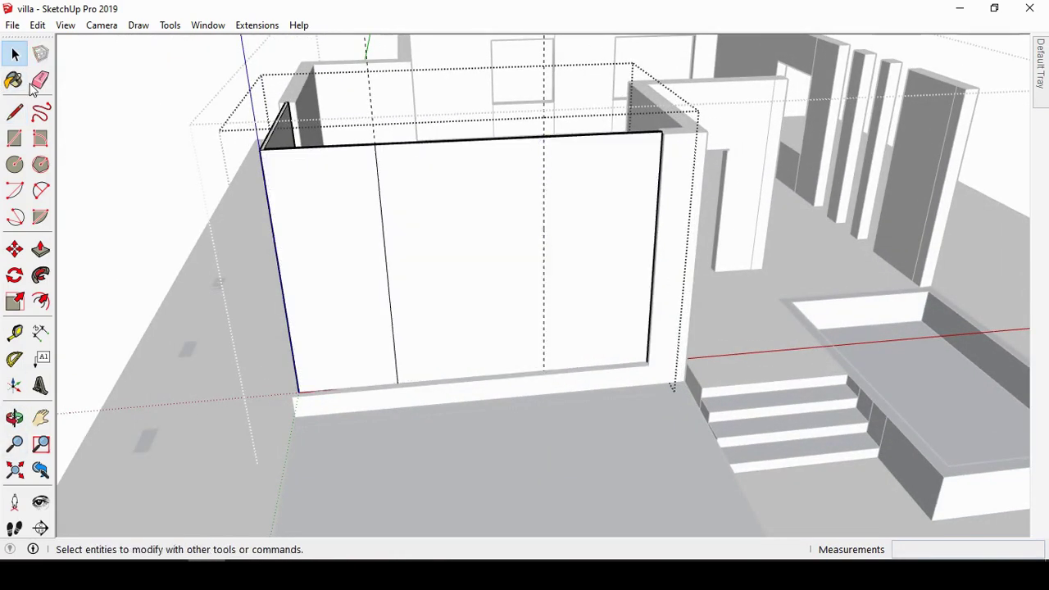
Step: Draw a vertical dividing line down the front wall at the guide
click(15, 112)
click(543, 136)
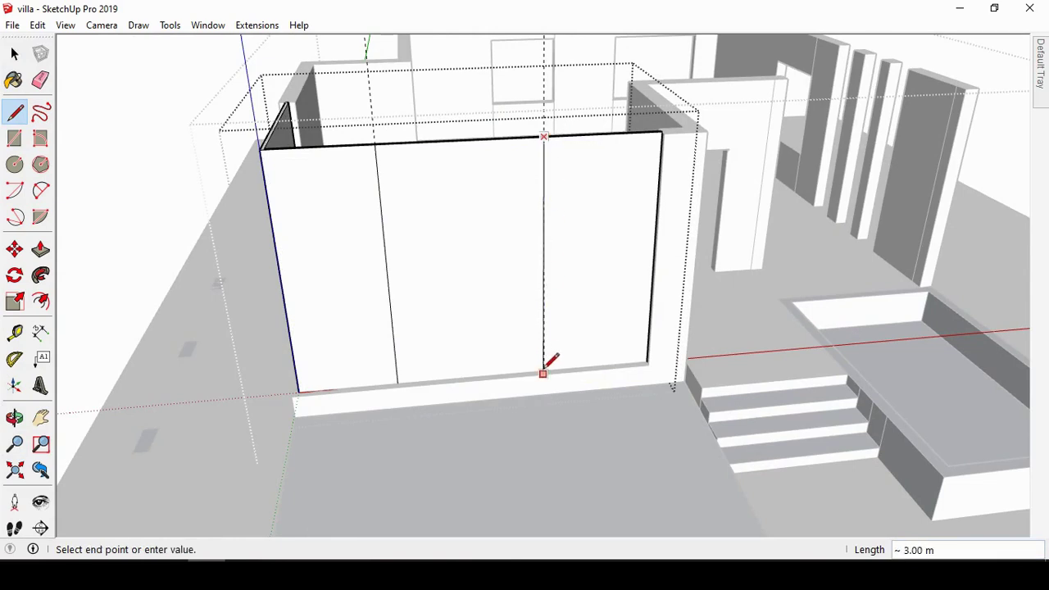
click(543, 370)
key(space)
click(580, 328)
Step: Move the left dividing edge further right along the front wall
click(345, 303)
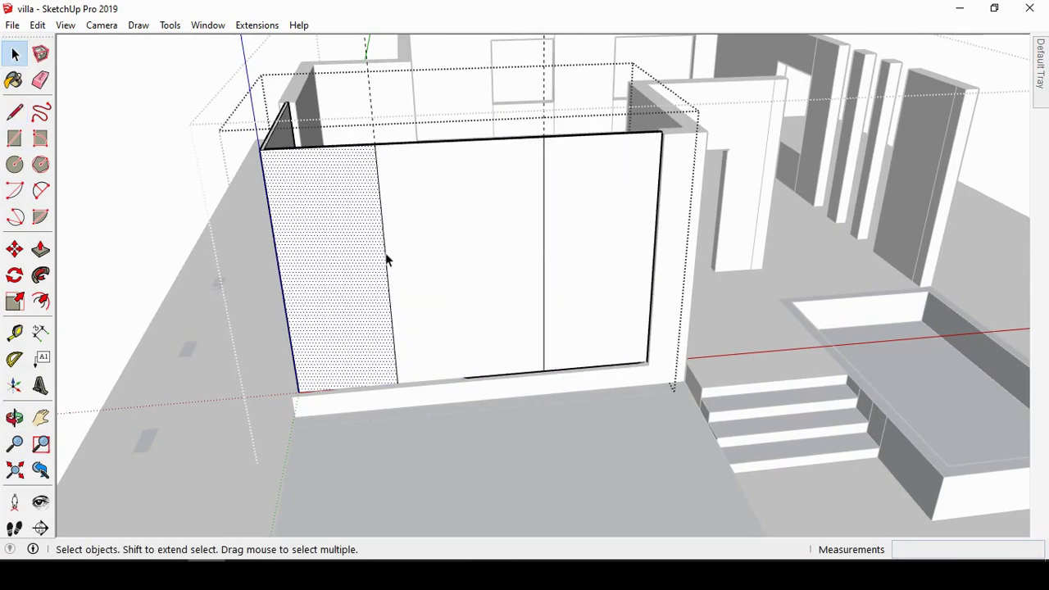
click(387, 259)
click(14, 249)
click(431, 257)
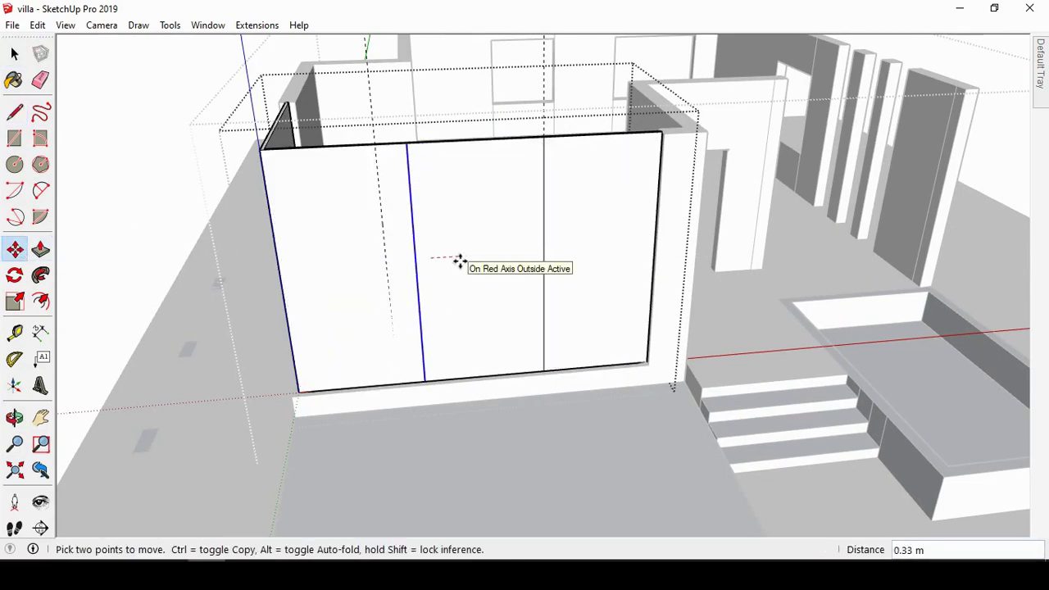
click(460, 260)
Step: Draw another vertical line from the front wall's top midpoint to split it
click(15, 419)
mouse_move(328, 423)
mouse_down()
mouse_move(849, 435)
mouse_move(583, 320)
mouse_move(651, 260)
mouse_move(643, 270)
mouse_up()
key(space)
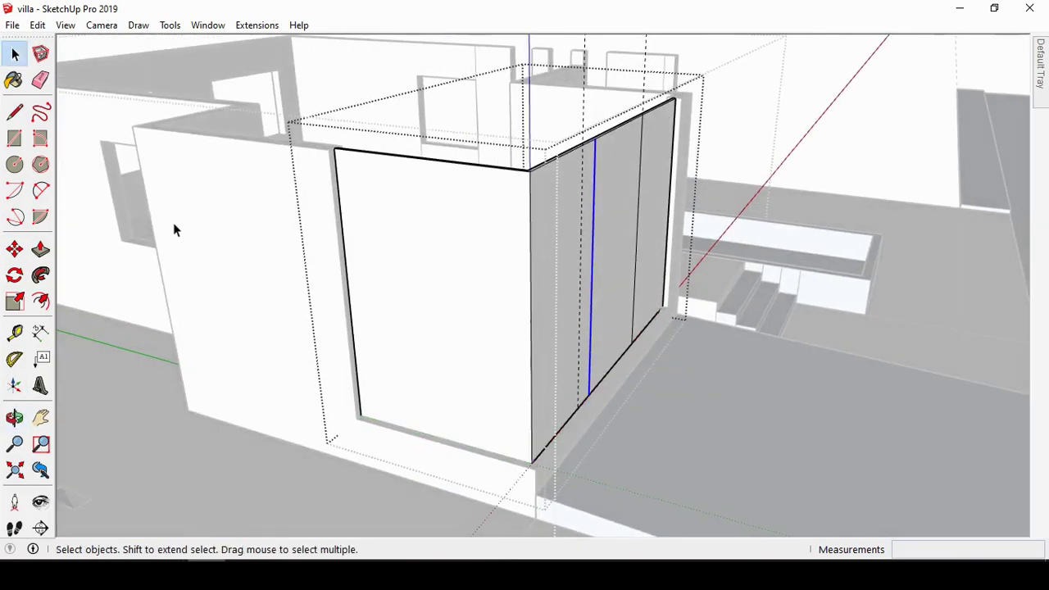
key(l)
click(425, 158)
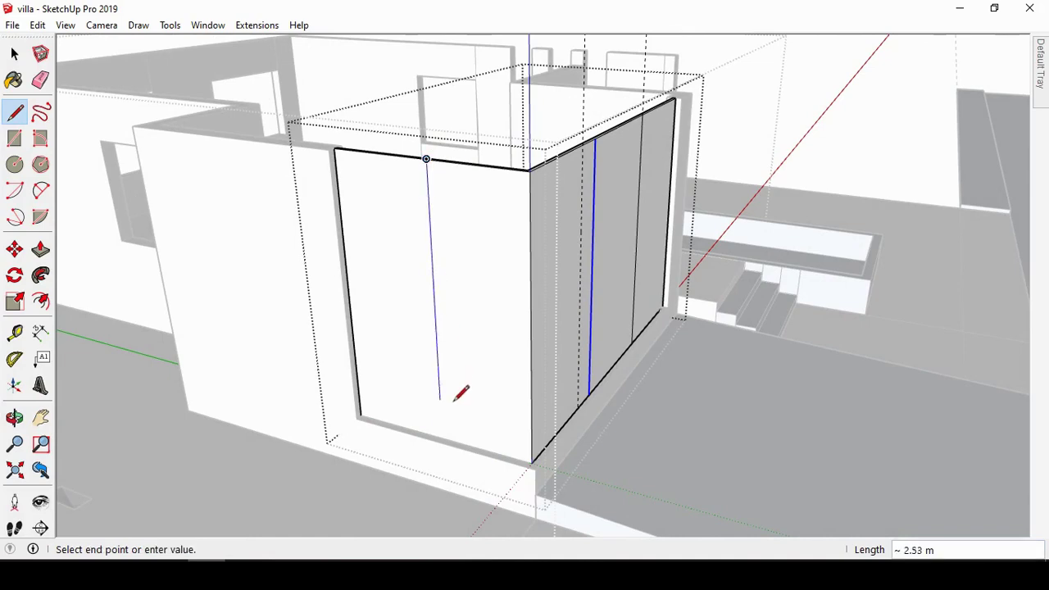
key(space)
click(346, 382)
scroll(346, 382, down, 2)
Step: Run Lattice Maker on the front and side wall faces with Gray lattice and Glass panes
triple_click(435, 350)
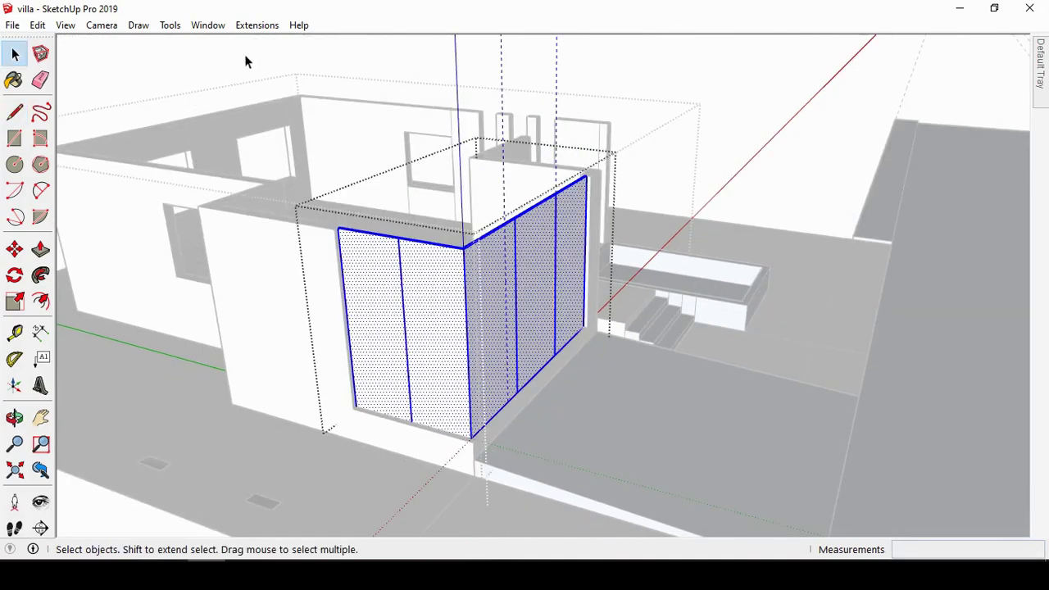
click(257, 25)
click(278, 133)
click(602, 314)
click(538, 437)
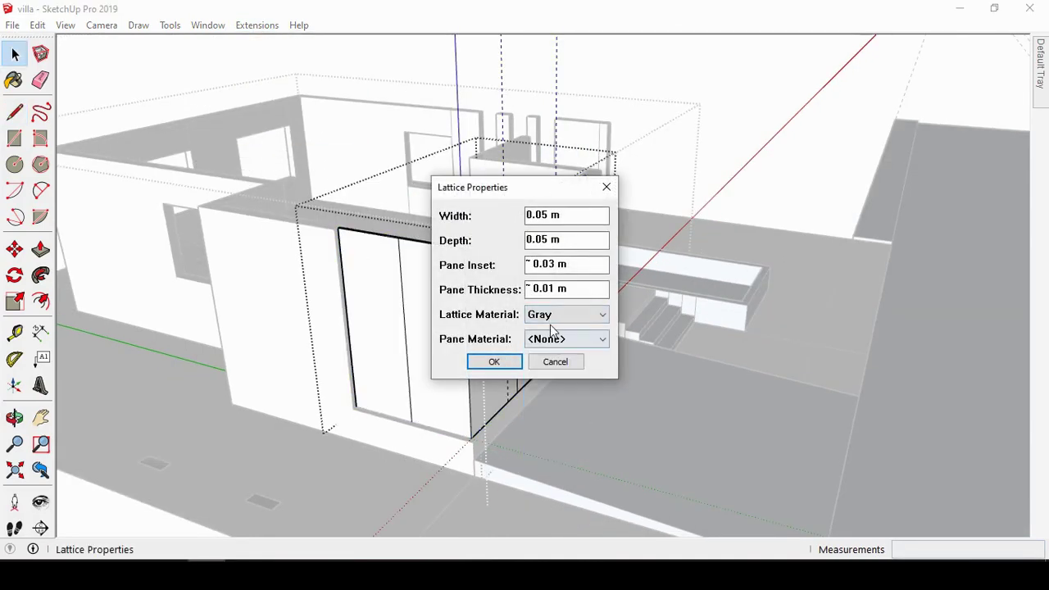
click(574, 338)
click(545, 380)
click(494, 361)
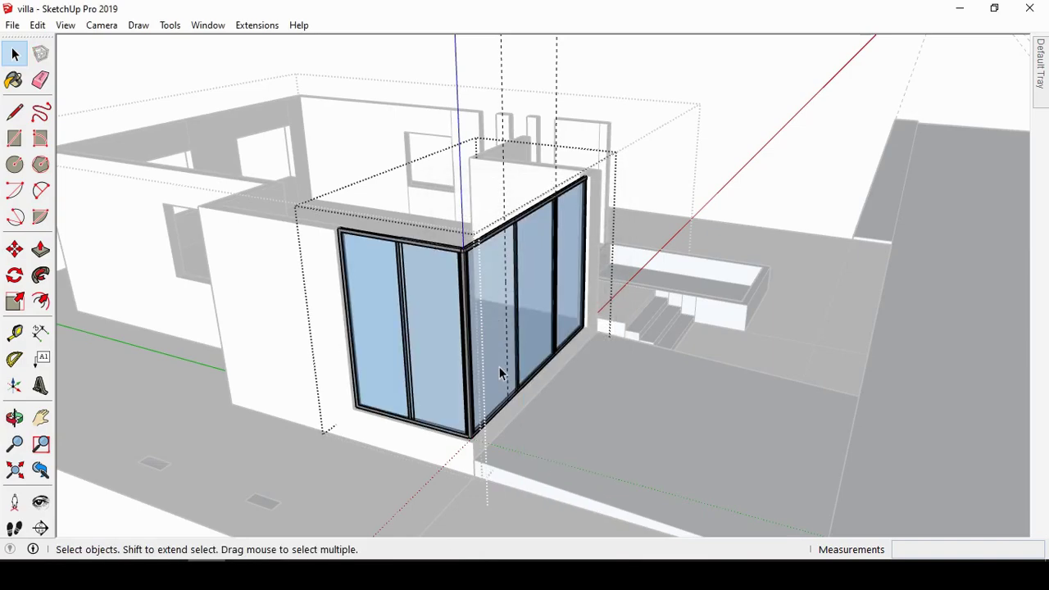
click(14, 416)
mouse_move(123, 368)
mouse_down()
mouse_move(266, 368)
mouse_move(144, 339)
mouse_move(402, 202)
mouse_move(516, 298)
mouse_up()
Step: Draw a 6.80 m by 9.50 m rectangle over the plan, then undo it
scroll(642, 381, up, 5)
key(space)
scroll(642, 381, down, 10)
scroll(575, 371, up, 2)
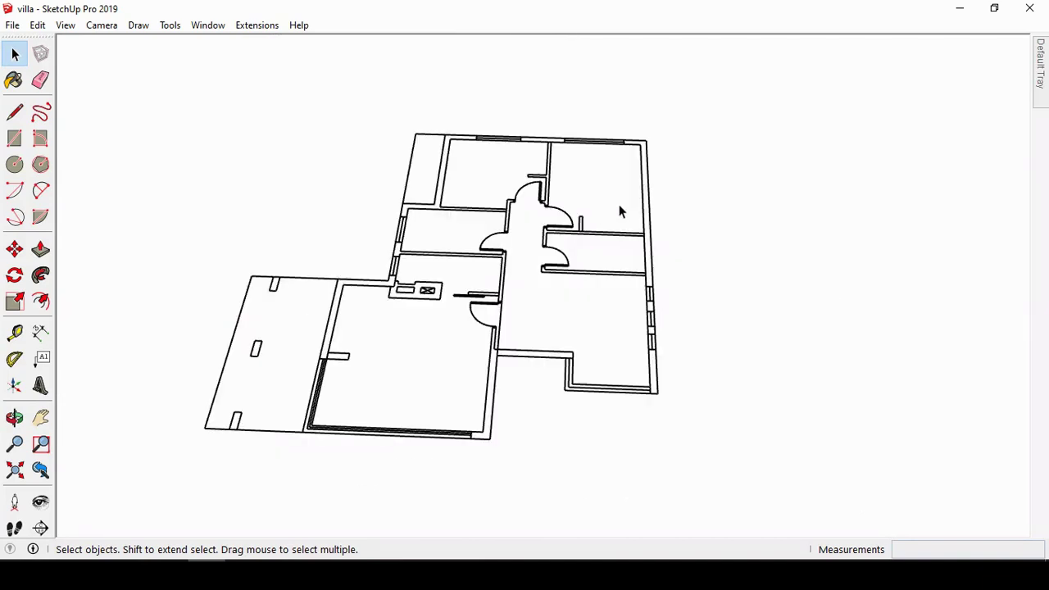
scroll(618, 211, up, 3)
key(r)
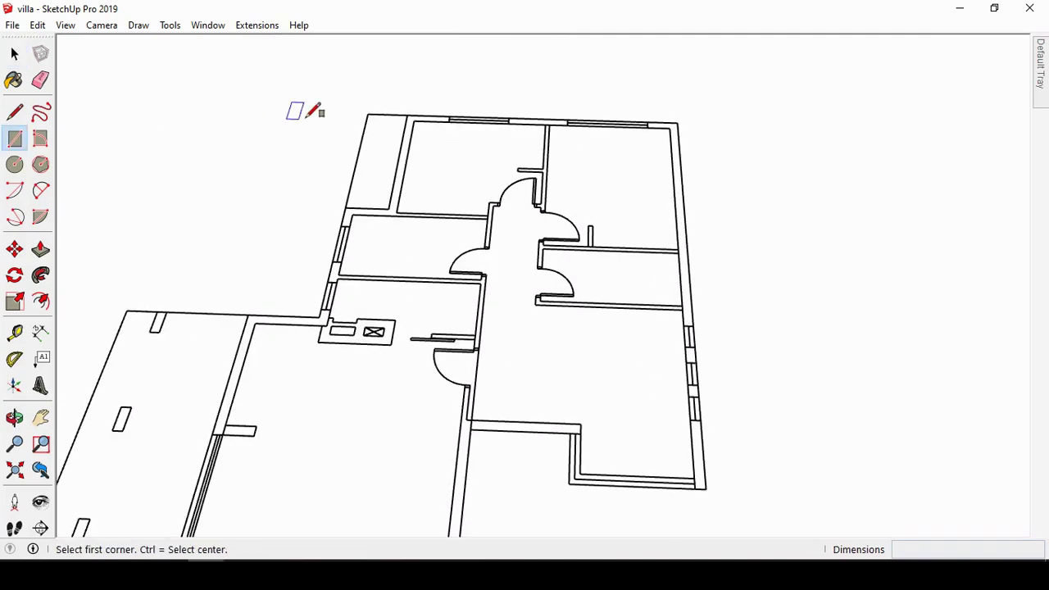
click(407, 114)
scroll(408, 115, down, 2)
click(665, 409)
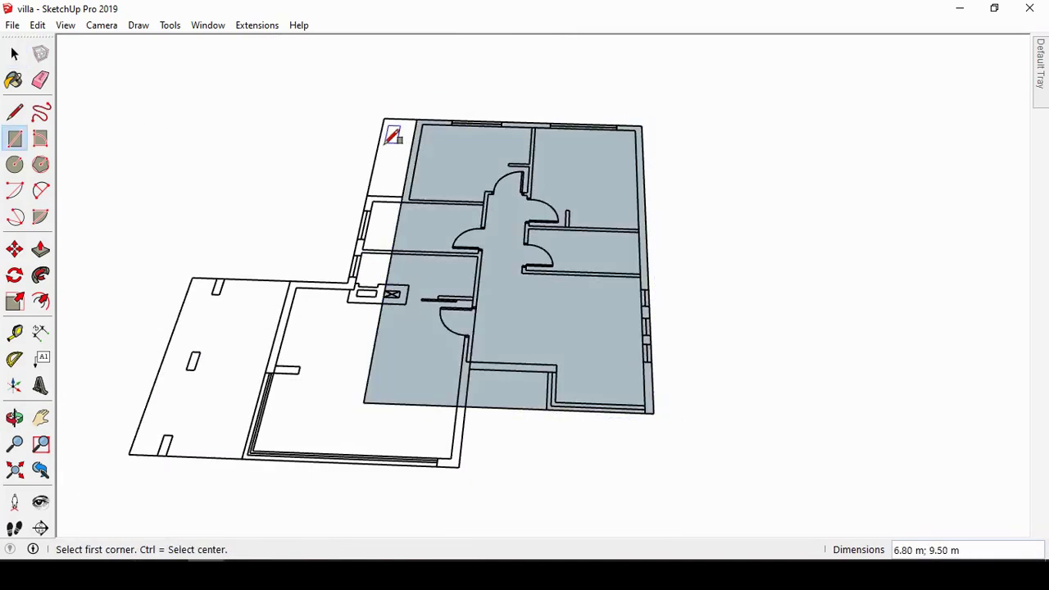
key(ctrl+z)
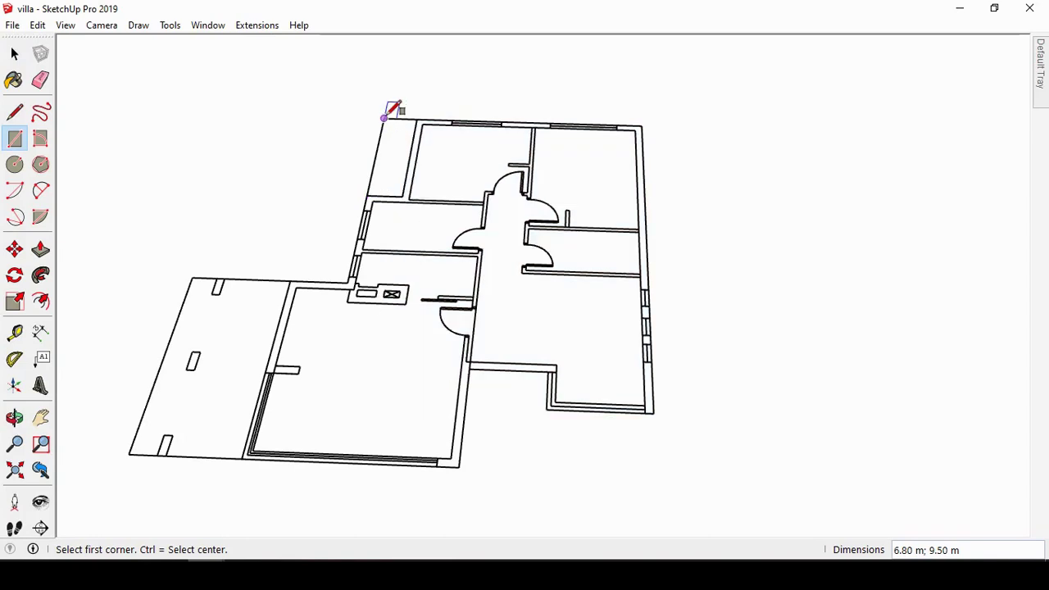
Step: Redraw the floor rectangle from the plan's top-left corner to its bottom corner
click(382, 119)
click(653, 412)
click(383, 119)
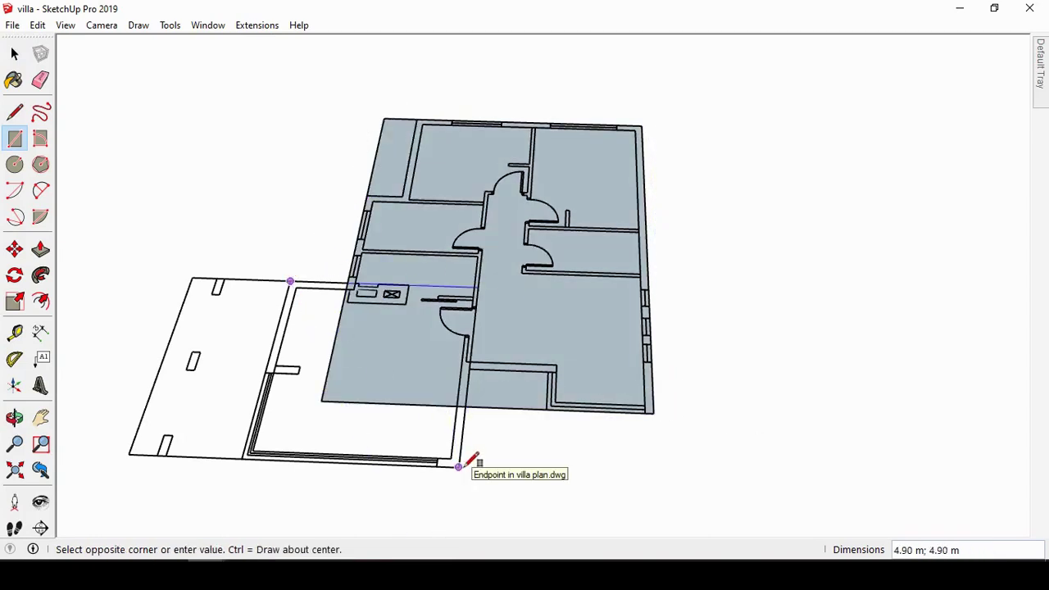
click(463, 463)
scroll(443, 105, up, 1)
Step: Erase the extra edges and delete the grey face at the top-left corner
click(377, 119)
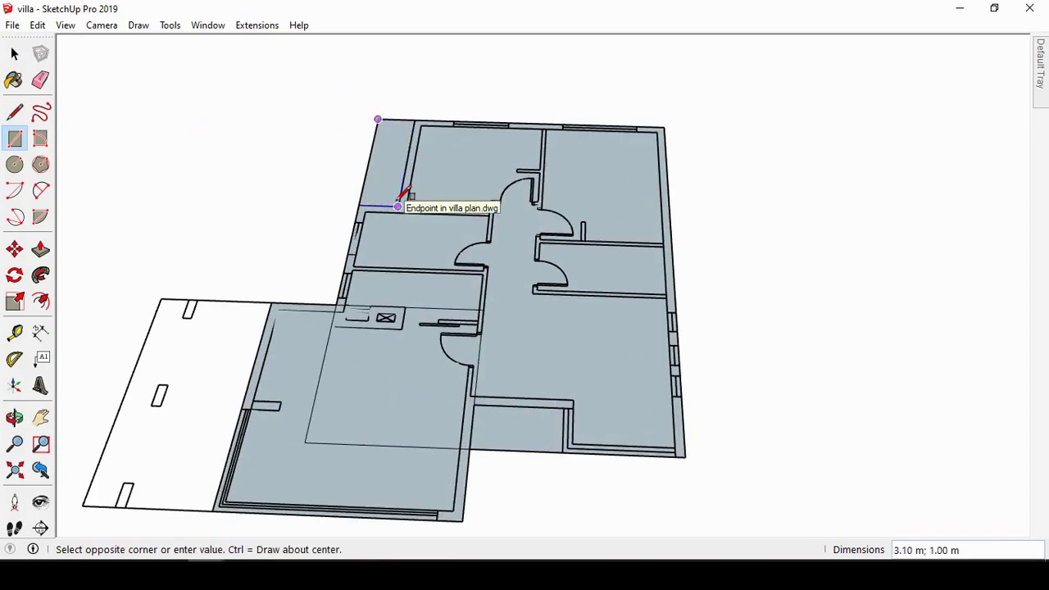
key(e)
drag(387, 119, 384, 113)
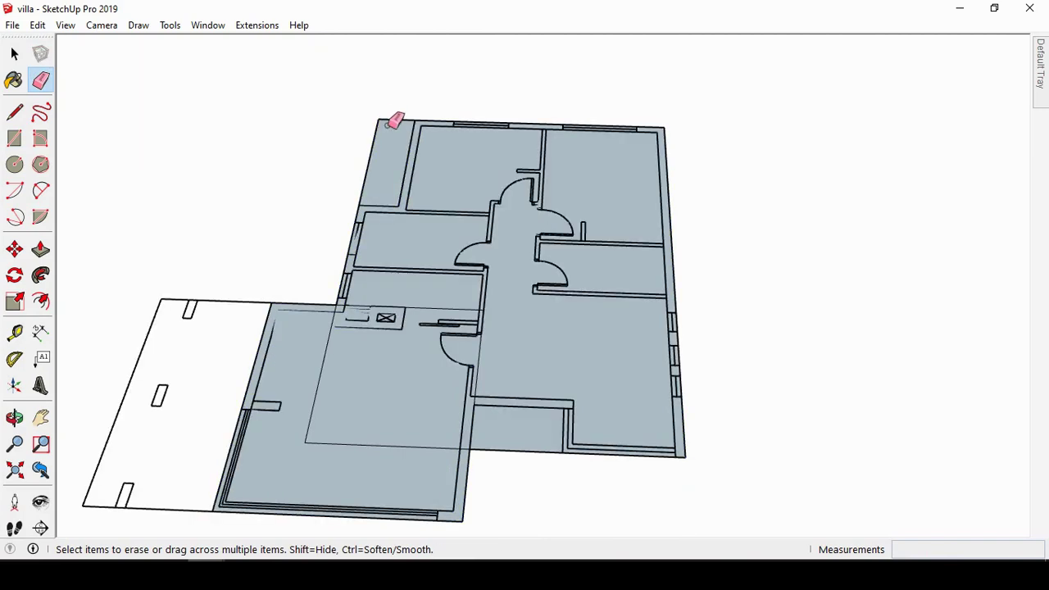
key(space)
click(380, 127)
key(Delete)
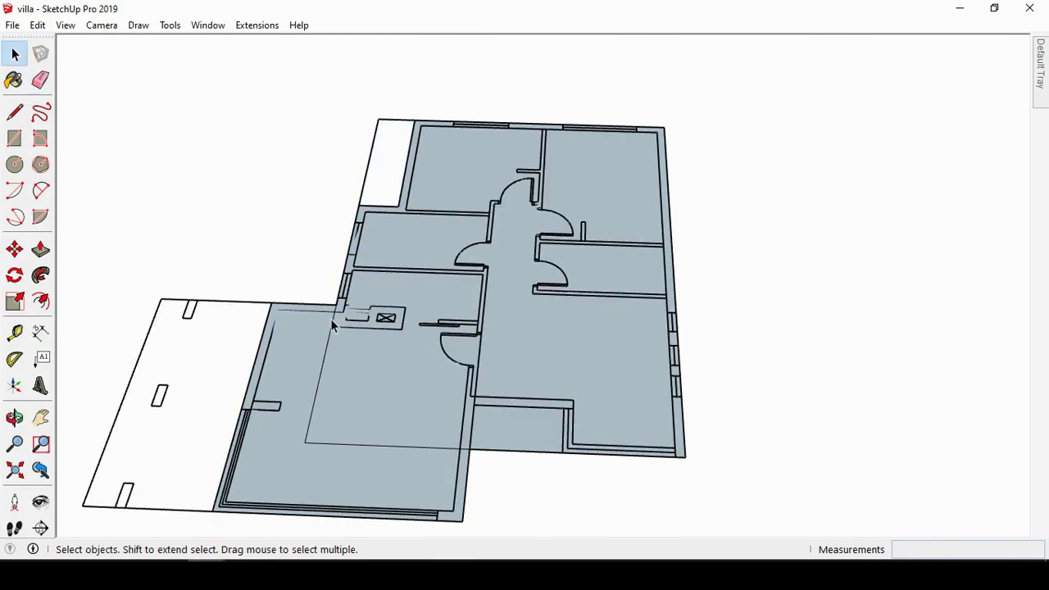
Step: Delete the stray line, then remove the bottom notch's floor face and leftover edge
click(423, 445)
key(Delete)
click(14, 112)
click(469, 448)
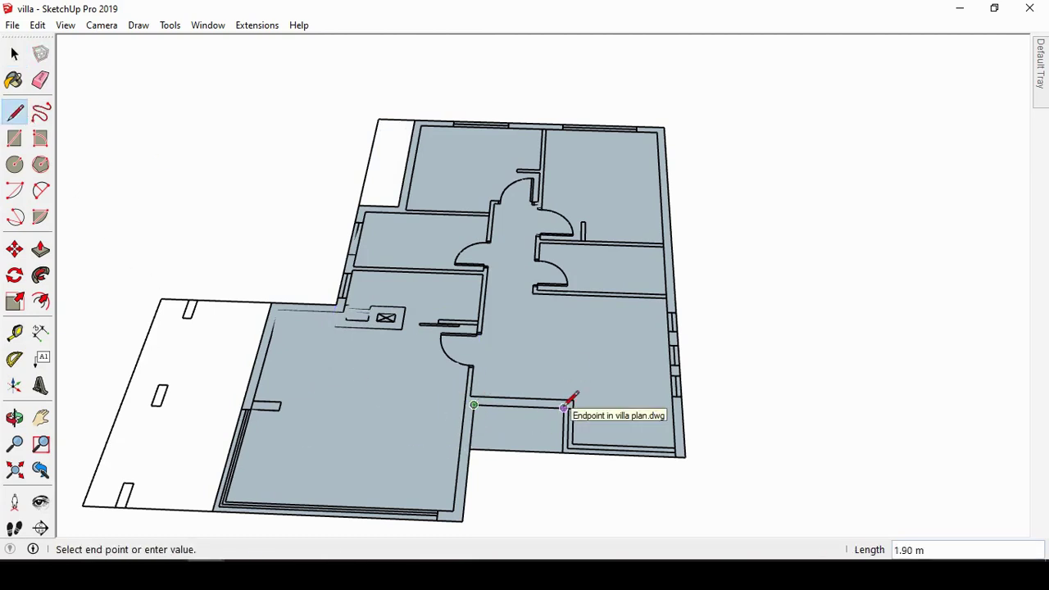
key(space)
click(547, 447)
key(Delete)
click(540, 449)
key(Delete)
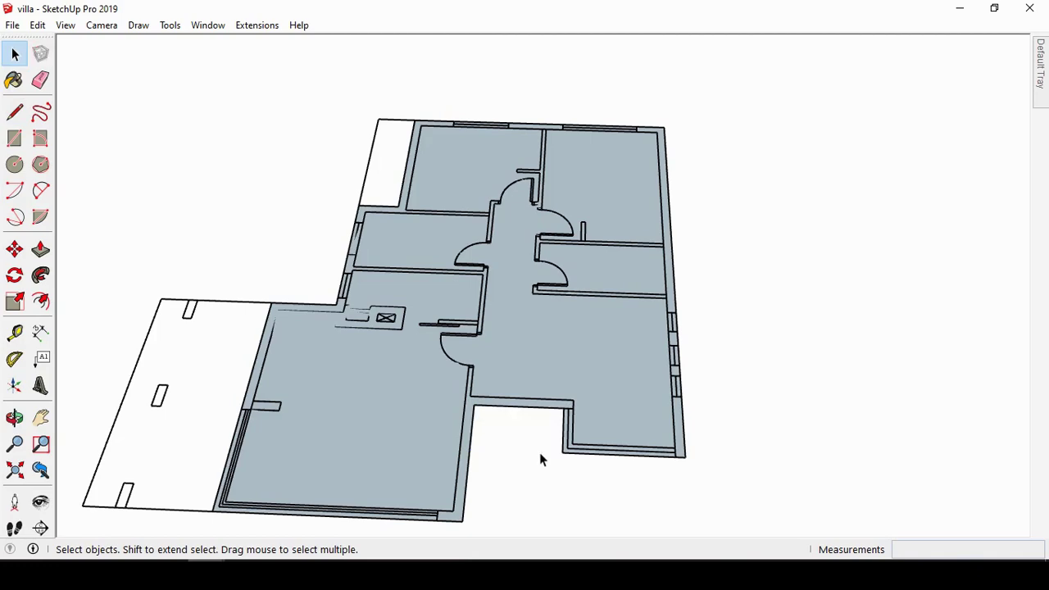
Step: Make the connected floor geometry a group and open it for editing
triple_click(581, 361)
right_click(581, 358)
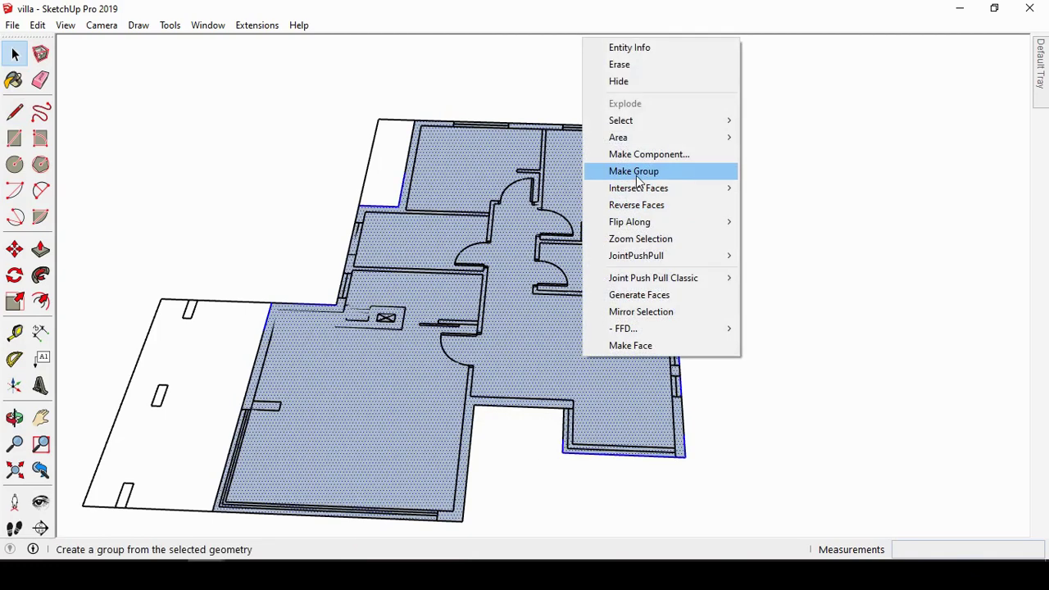
click(636, 174)
double_click(549, 348)
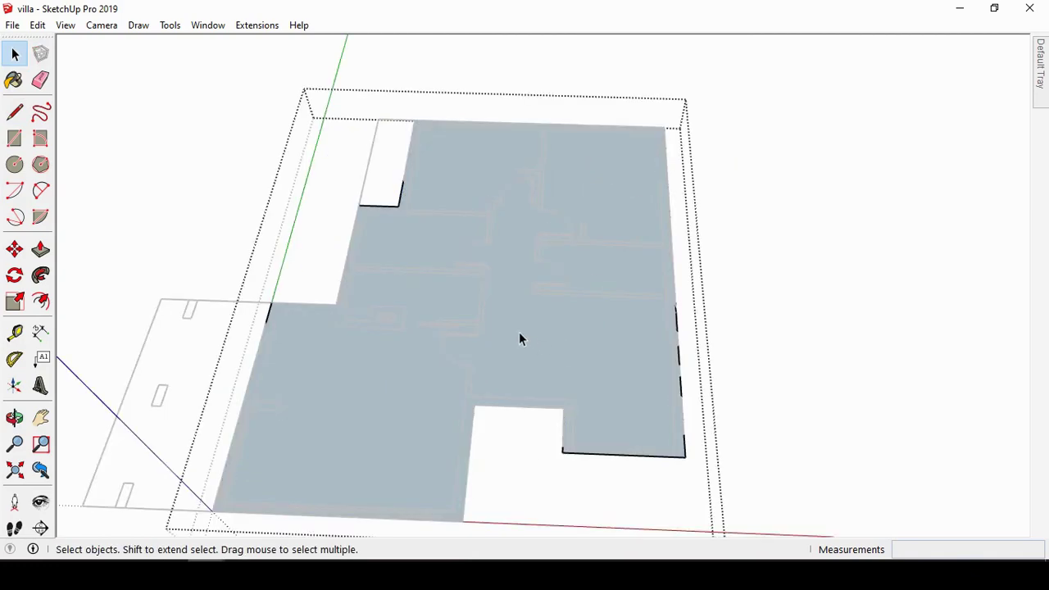
Step: Raise the floor face 0.20 m and offset its top outline inward as a border
key(p)
click(576, 346)
text(0.2)
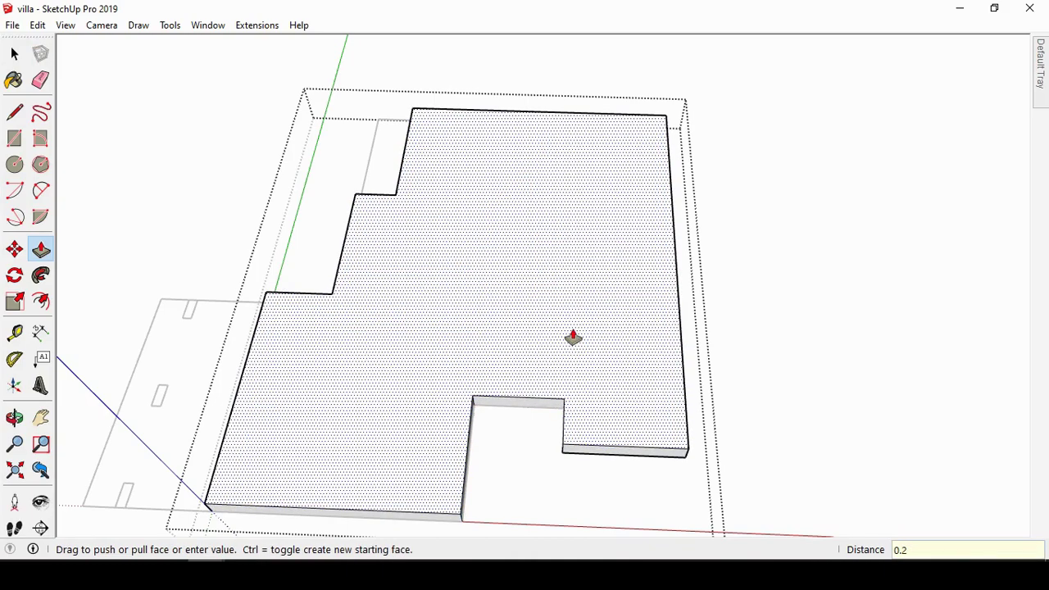
key(Return)
click(40, 302)
click(472, 401)
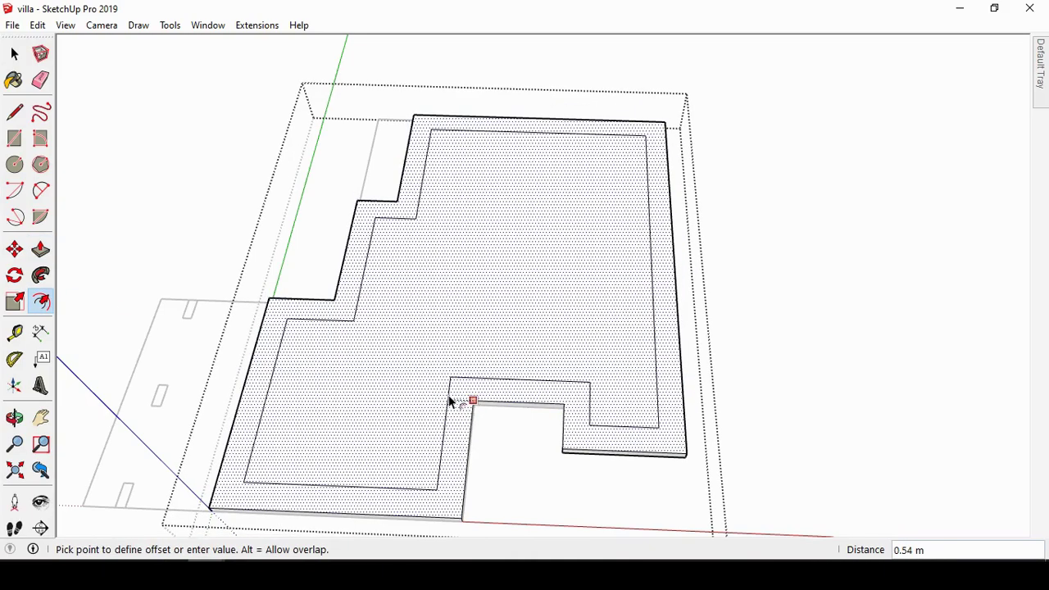
key(Return)
click(40, 249)
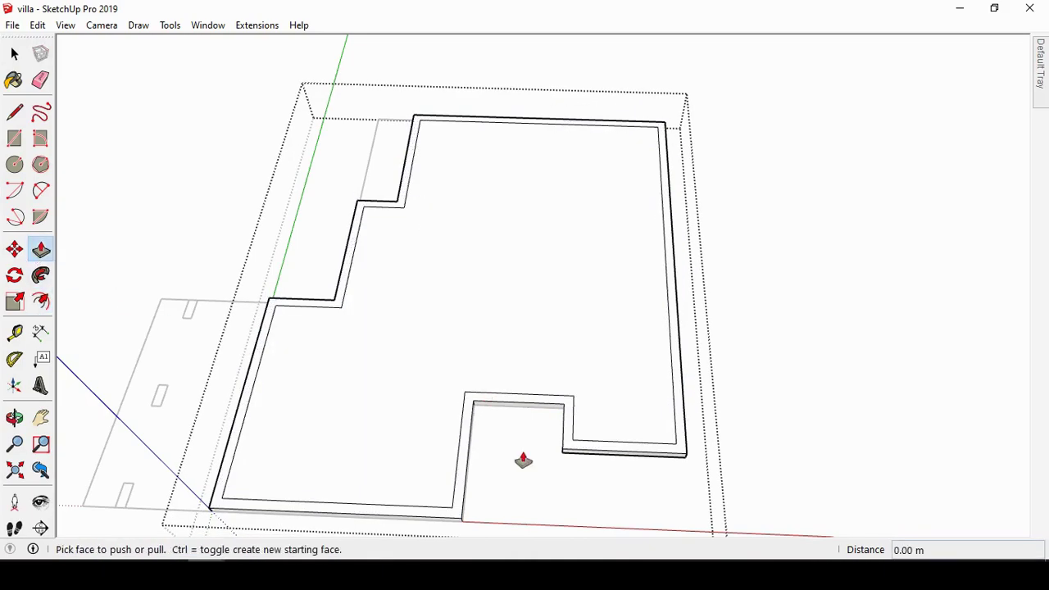
scroll(448, 166, down, 3)
key(space)
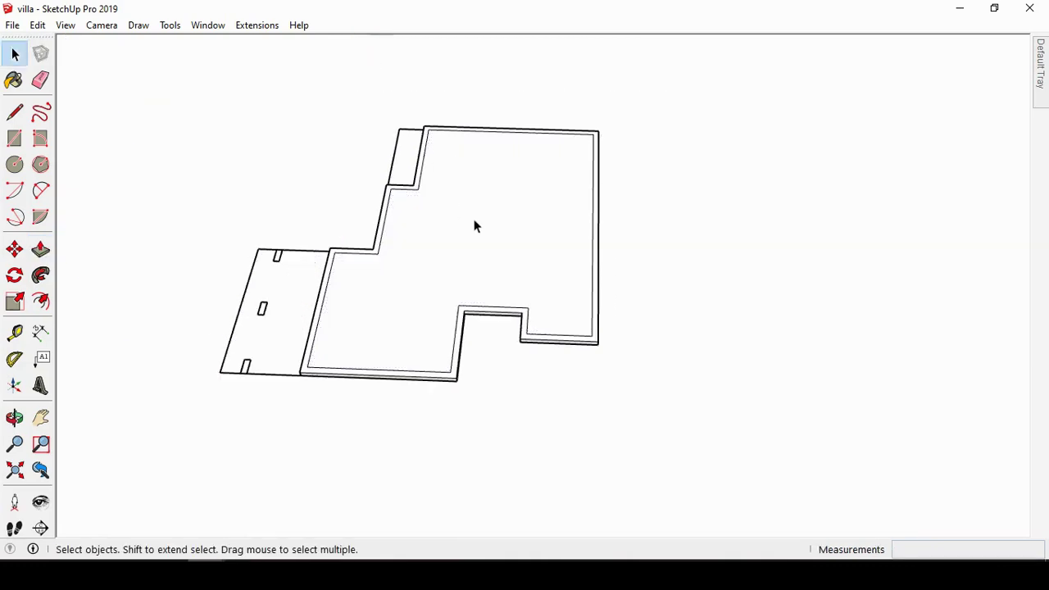
Step: Move the raised floor group vertically to its new height and reopen it for editing
click(472, 224)
click(15, 249)
click(545, 243)
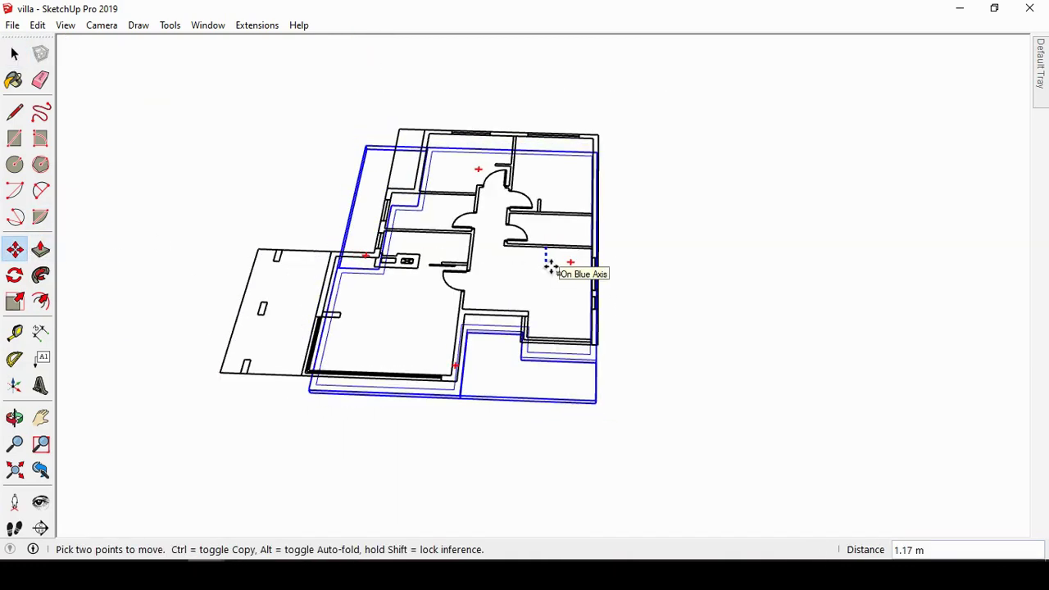
click(552, 269)
scroll(543, 253, up, 3)
key(space)
scroll(557, 356, up, 2)
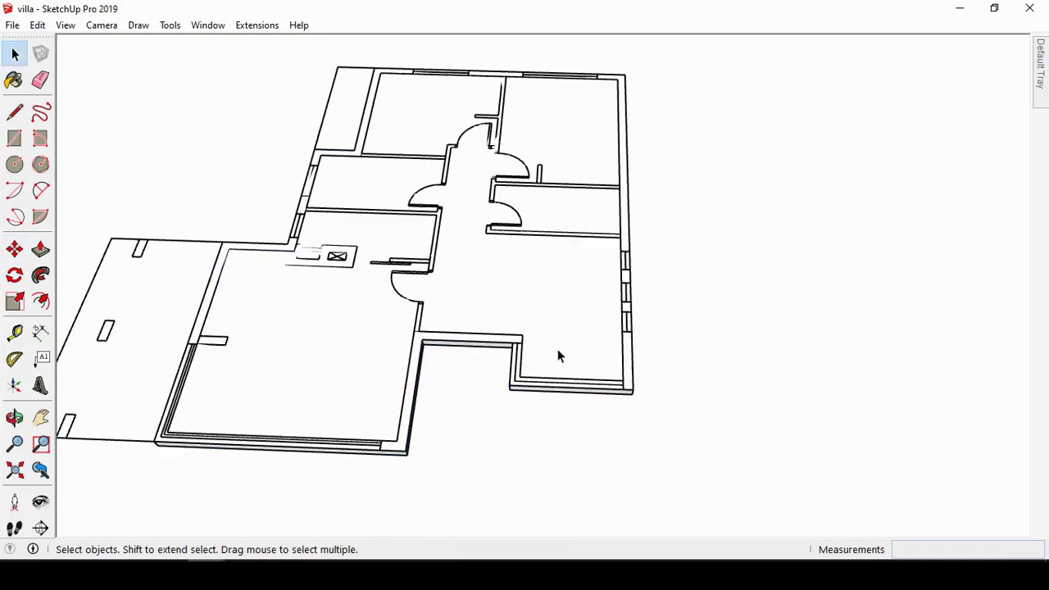
double_click(568, 311)
scroll(570, 311, up, 2)
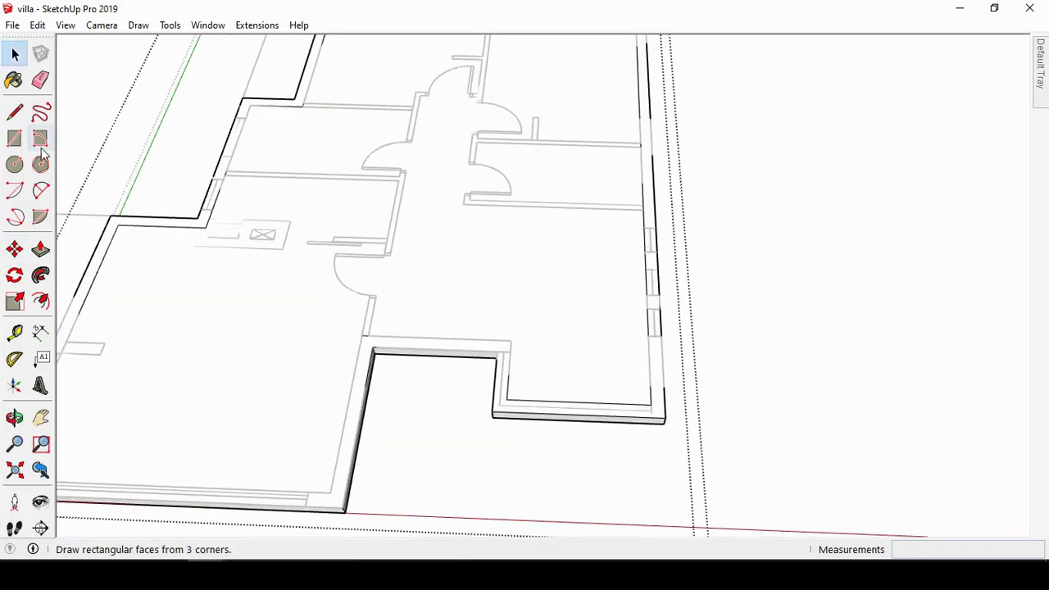
Step: Draw a thin rectangle over the top wall outline and select the new face
click(15, 112)
scroll(604, 382, down, 3)
scroll(562, 134, down, 1)
scroll(635, 109, up, 4)
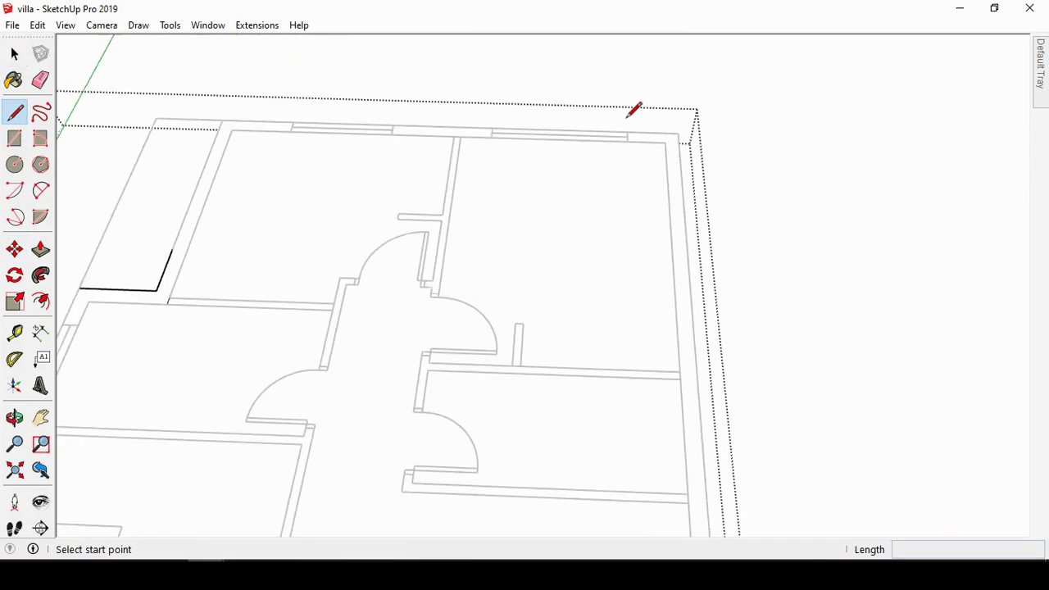
scroll(631, 122, up, 2)
click(629, 133)
scroll(628, 141, up, 2)
scroll(627, 145, up, 2)
key(Escape)
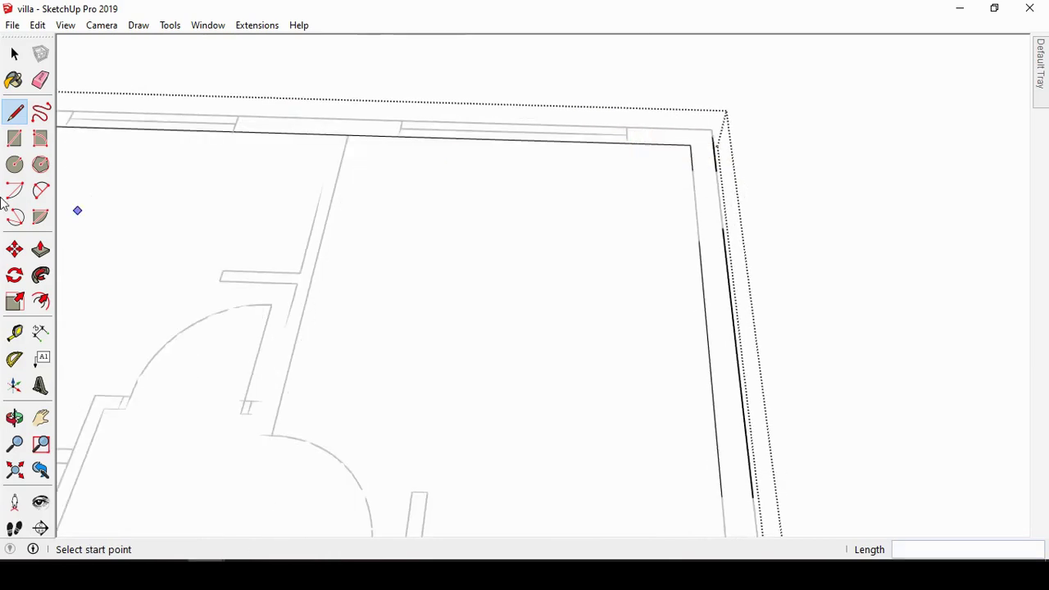
click(15, 138)
click(626, 141)
key(Escape)
scroll(790, 272, down, 2)
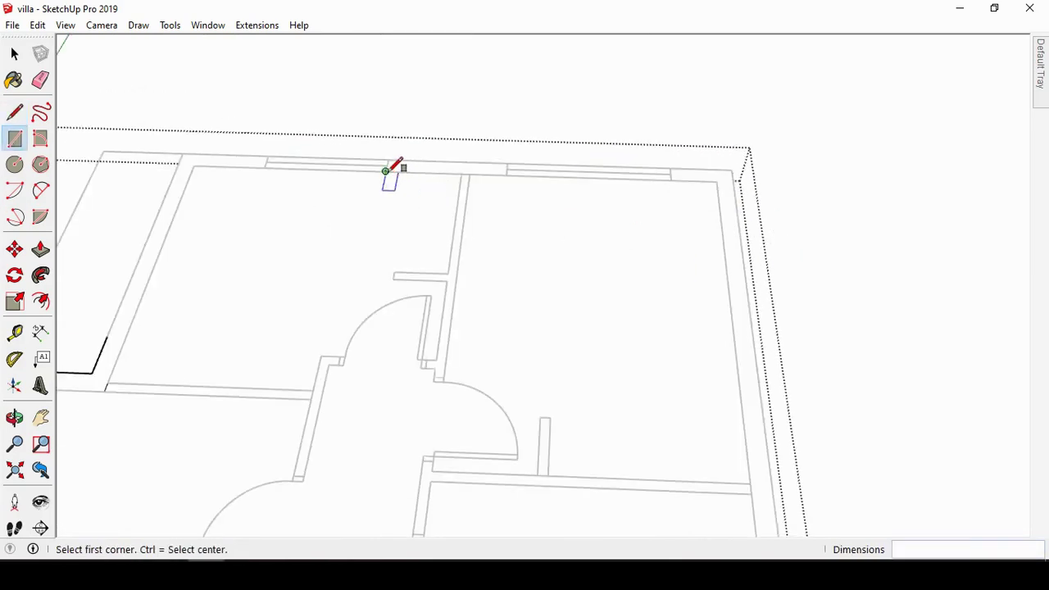
click(385, 170)
click(268, 154)
click(387, 169)
scroll(648, 169, down, 2)
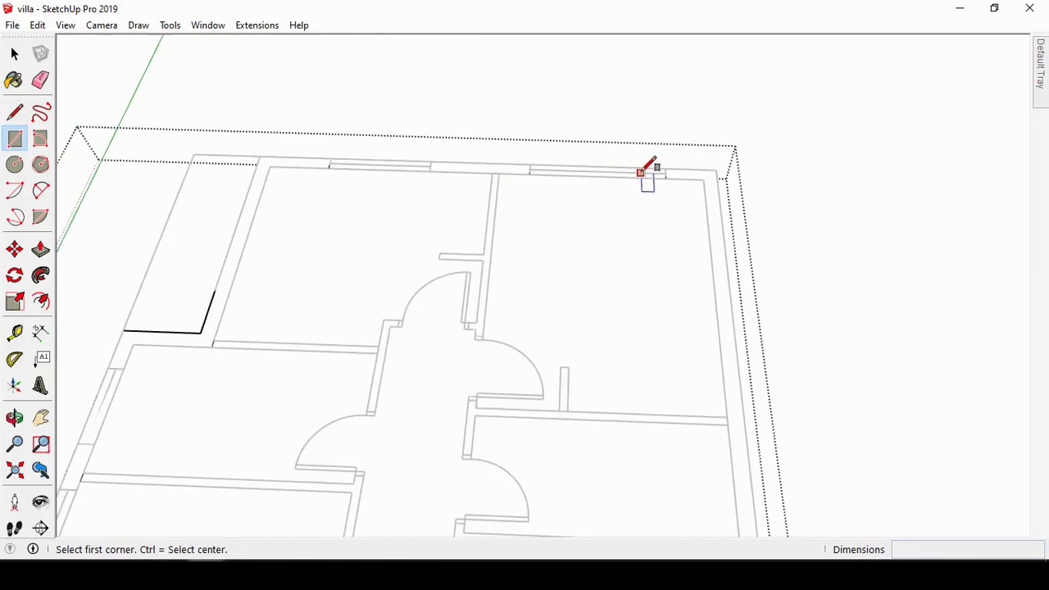
scroll(451, 166, up, 3)
key(space)
click(432, 169)
scroll(487, 159, down, 2)
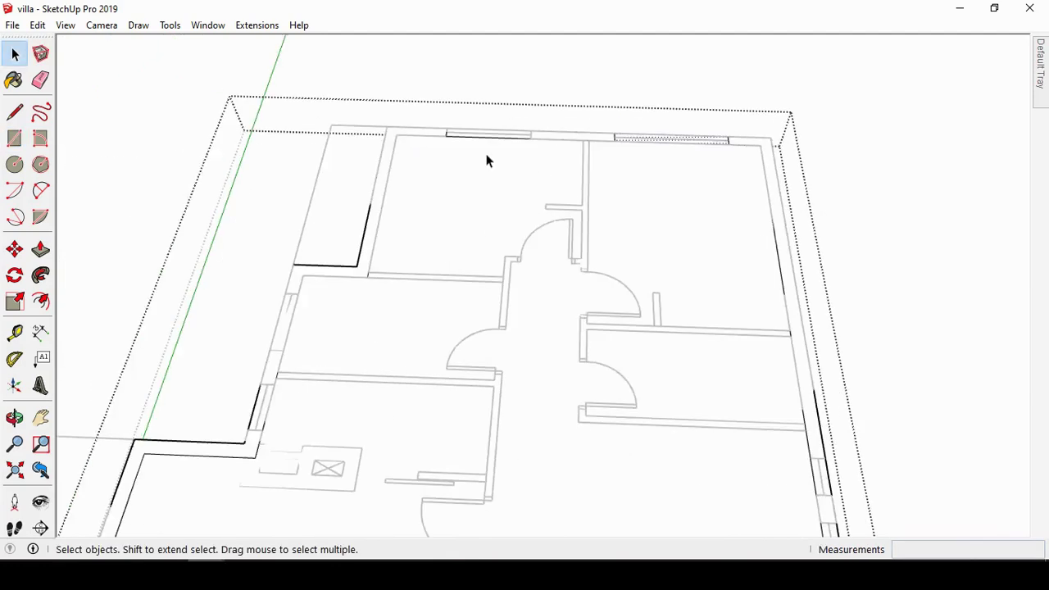
scroll(176, 227, up, 3)
Step: Draw a trim rectangle from the wall endpoint down along the left wall outline
key(r)
click(256, 341)
scroll(284, 393, down, 2)
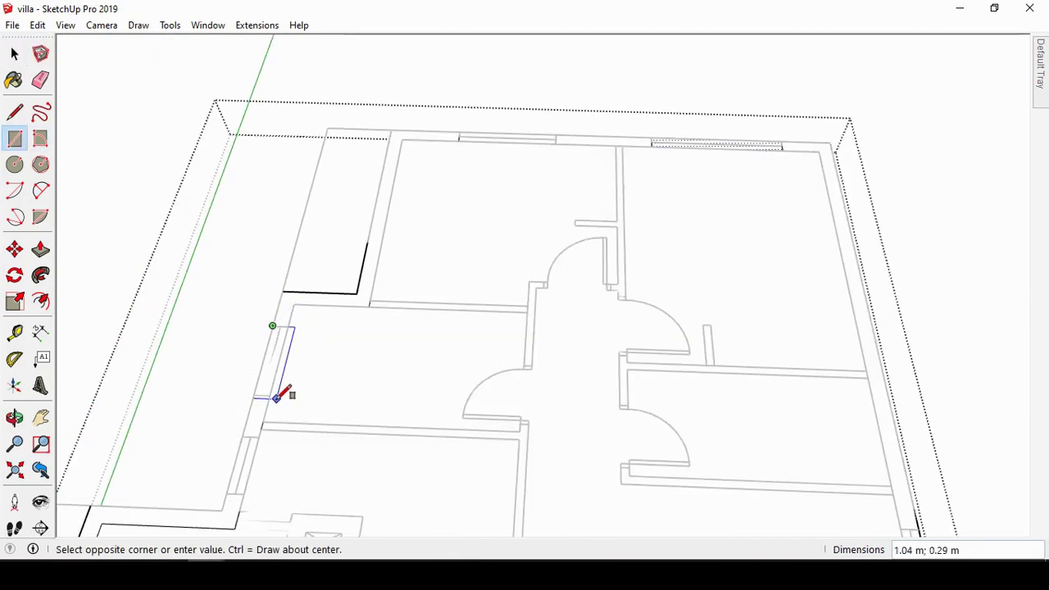
key(Escape)
scroll(393, 155, down, 1)
scroll(274, 369, up, 3)
click(273, 370)
scroll(283, 409, down, 2)
key(Escape)
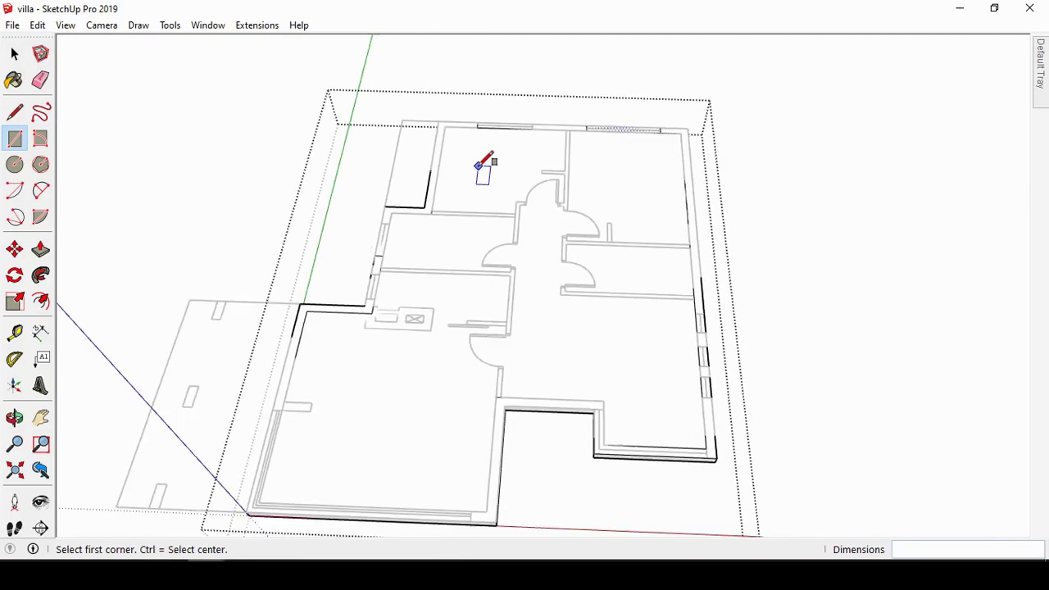
scroll(316, 402, up, 1)
scroll(295, 401, up, 2)
click(288, 370)
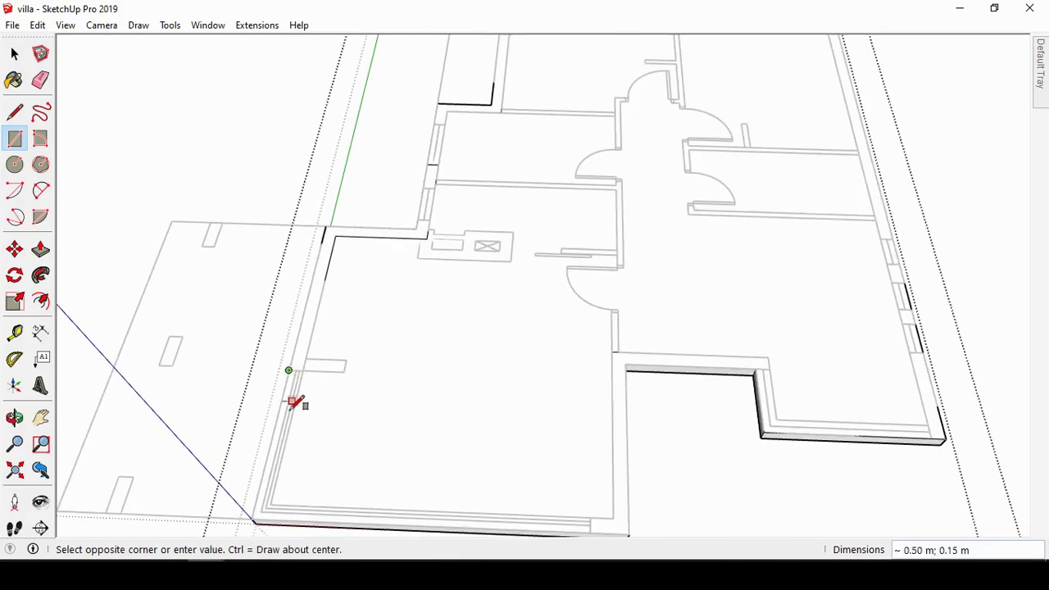
click(275, 503)
click(588, 532)
scroll(336, 463, down, 2)
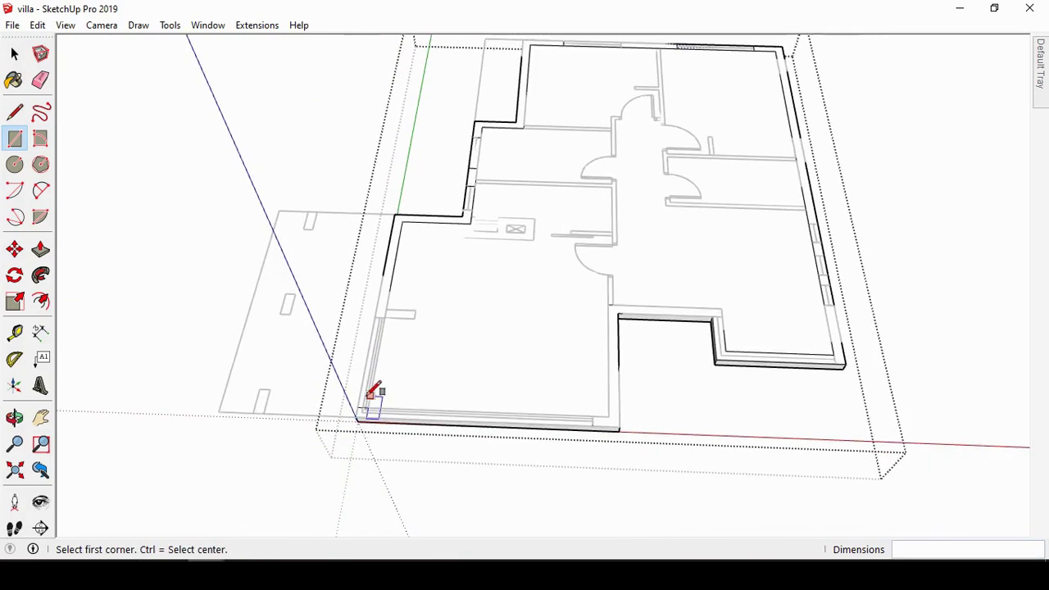
scroll(374, 402, up, 3)
click(370, 416)
key(space)
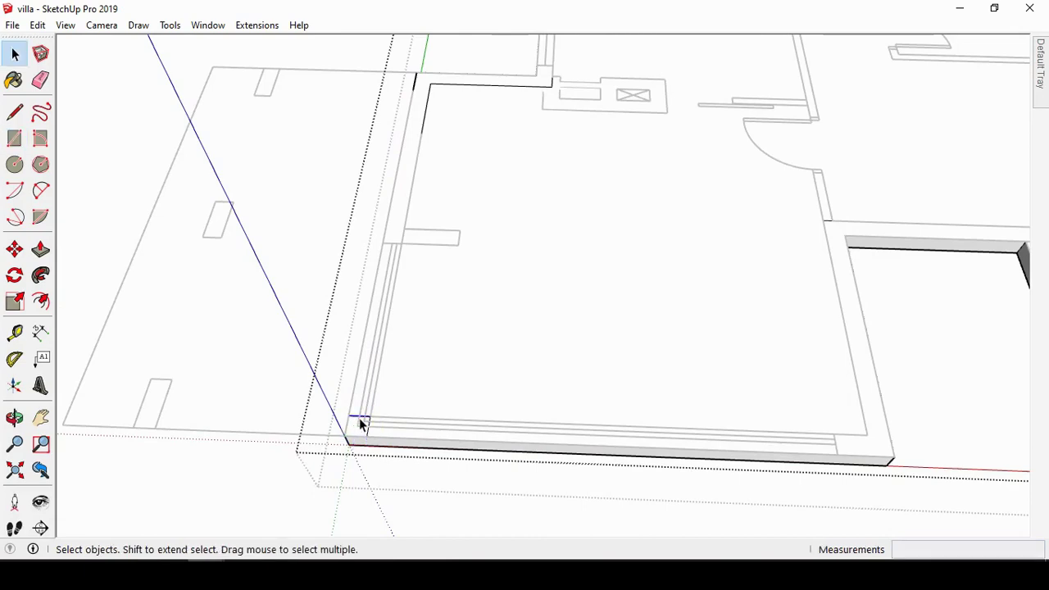
Step: Close the right wall face with a short 0.20 m line across the border strip
scroll(373, 429, down, 2)
scroll(368, 422, down, 2)
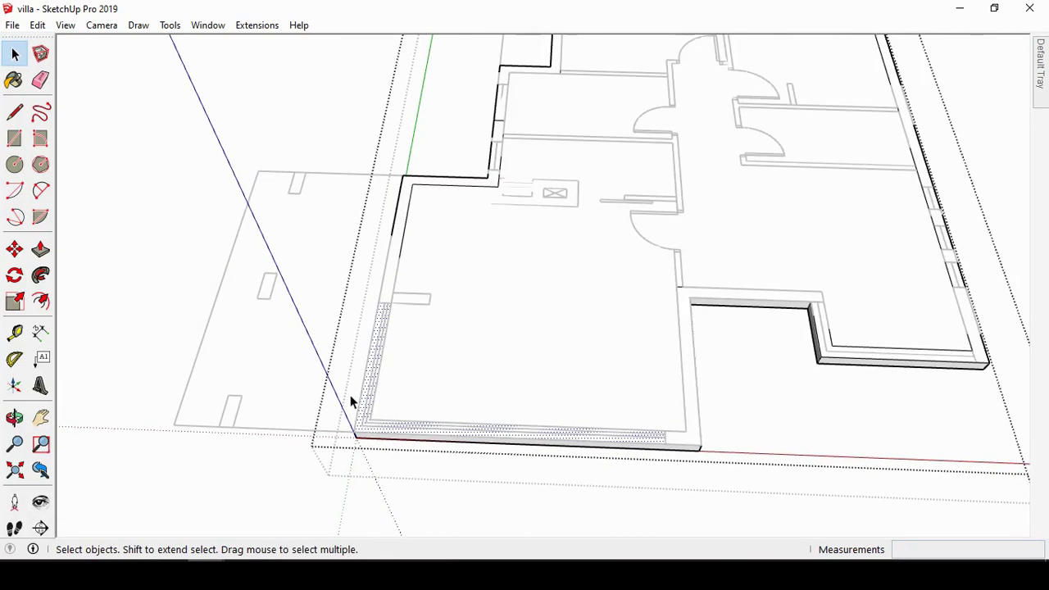
scroll(354, 410, down, 2)
scroll(655, 320, up, 2)
scroll(655, 320, down, 3)
scroll(702, 298, up, 3)
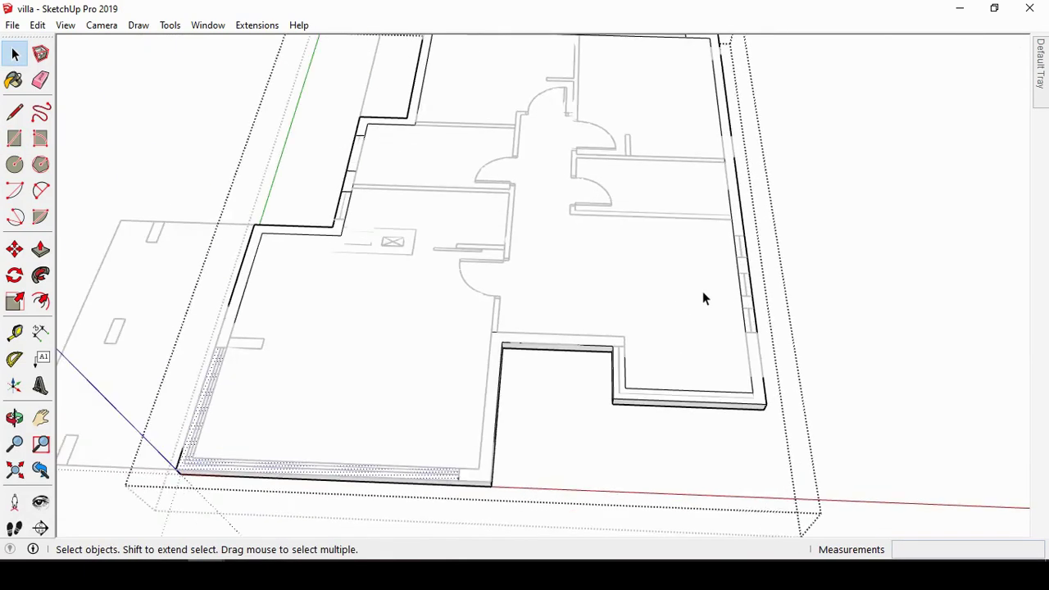
scroll(653, 358, up, 1)
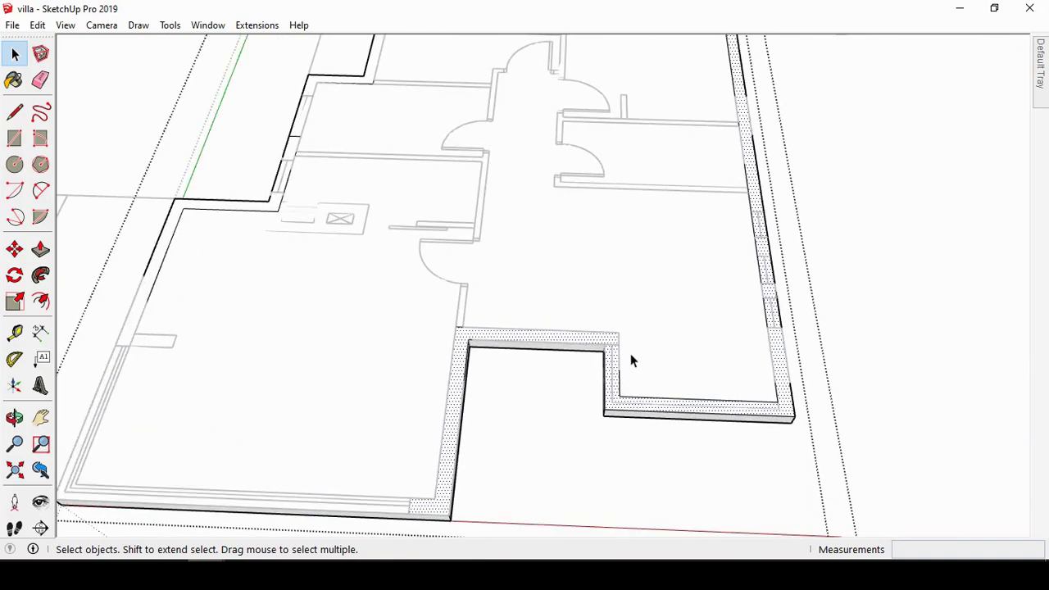
click(604, 343)
click(618, 343)
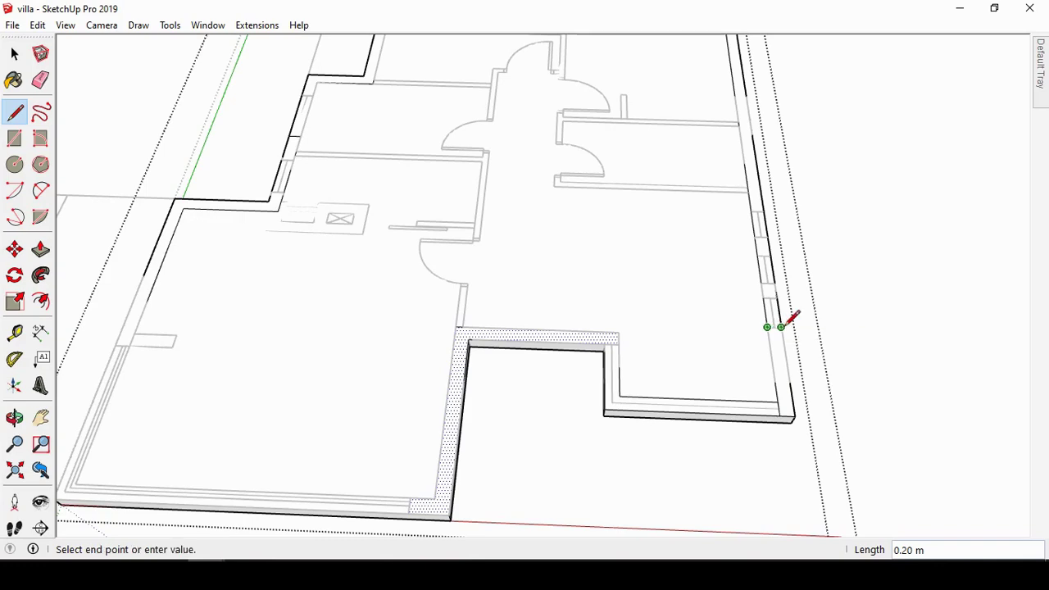
key(space)
key(l)
click(762, 297)
key(space)
click(776, 307)
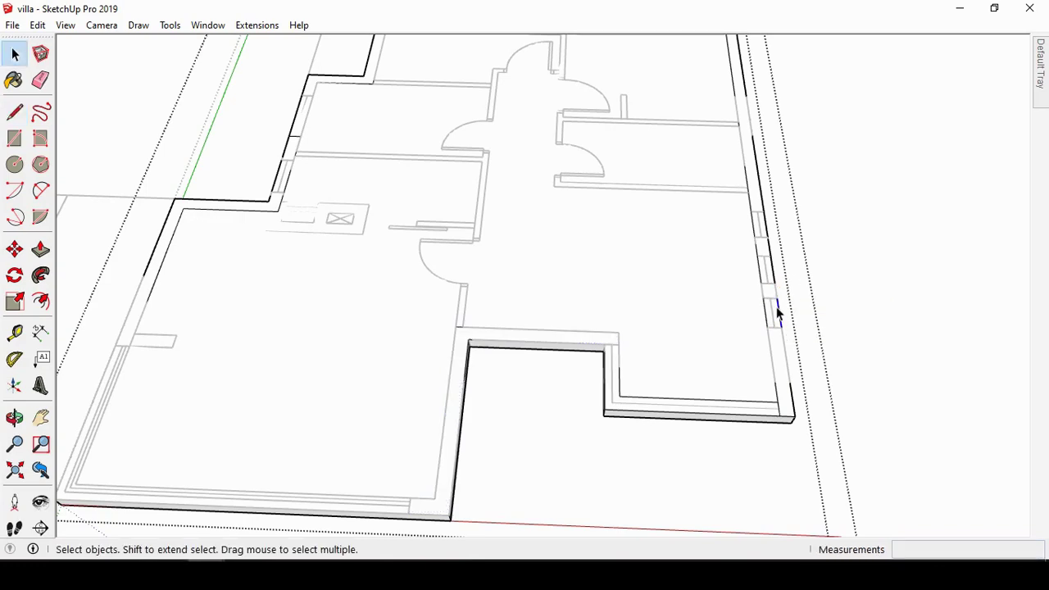
scroll(774, 313, up, 2)
Step: Add small rectangles on the right wall to split the border strip at the window gaps
click(15, 137)
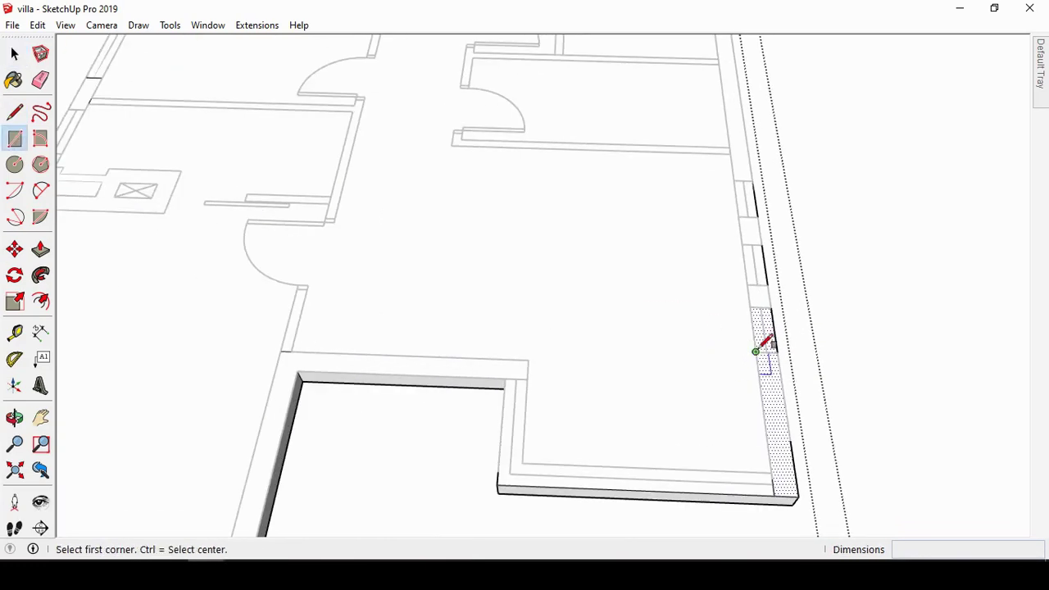
click(761, 351)
click(775, 308)
key(space)
click(15, 138)
click(761, 306)
click(749, 191)
scroll(635, 426, down, 3)
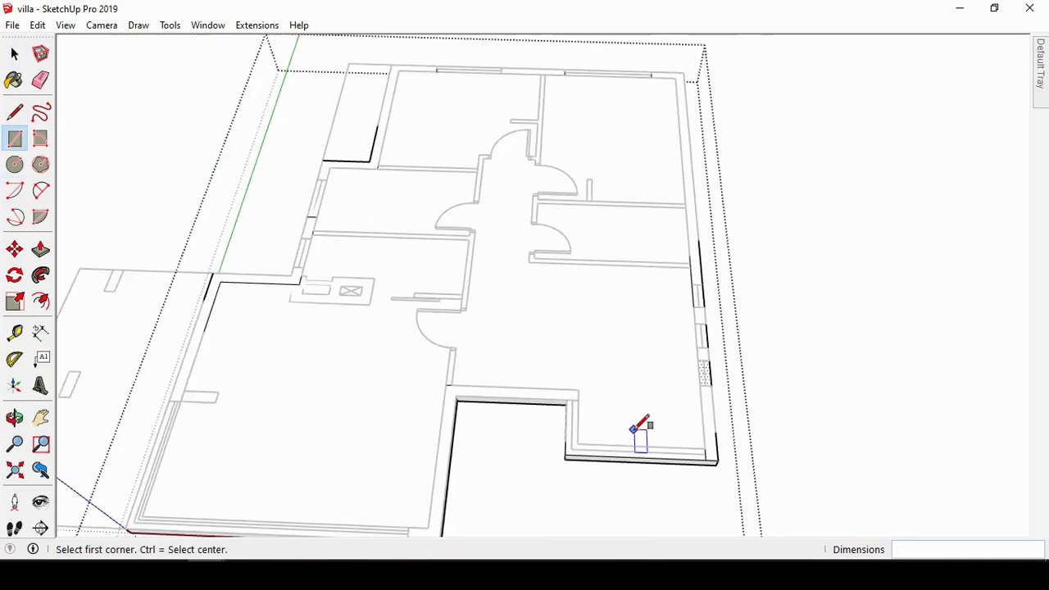
key(space)
scroll(577, 261, down, 3)
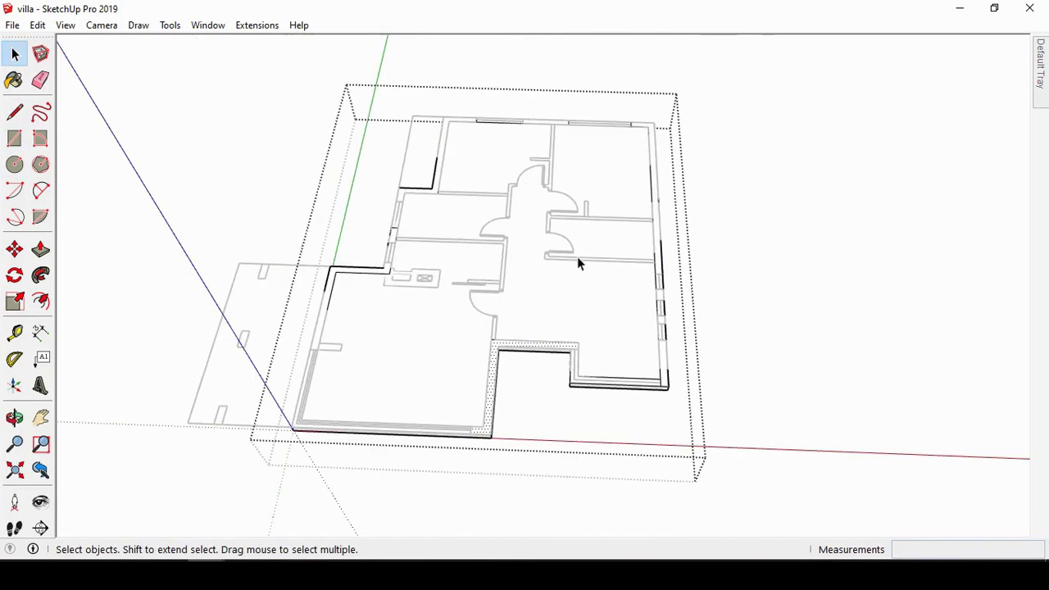
Step: Pull the first dotted wall footprint up into a 3 m tall wall
click(41, 253)
drag(491, 351, 482, 281)
text(3)
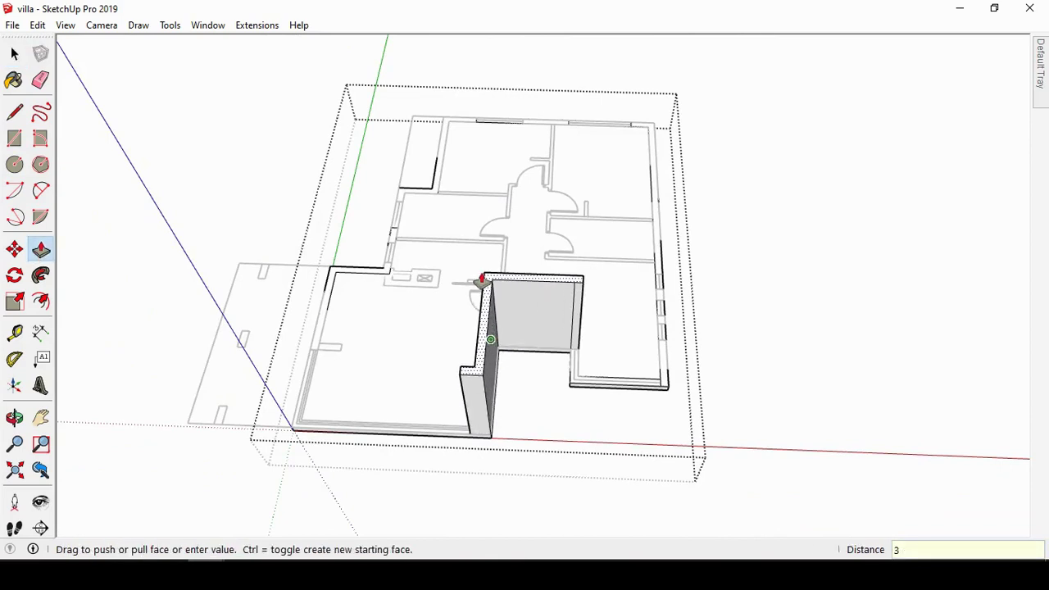
key(Return)
key(space)
scroll(676, 315, up, 3)
scroll(660, 315, up, 3)
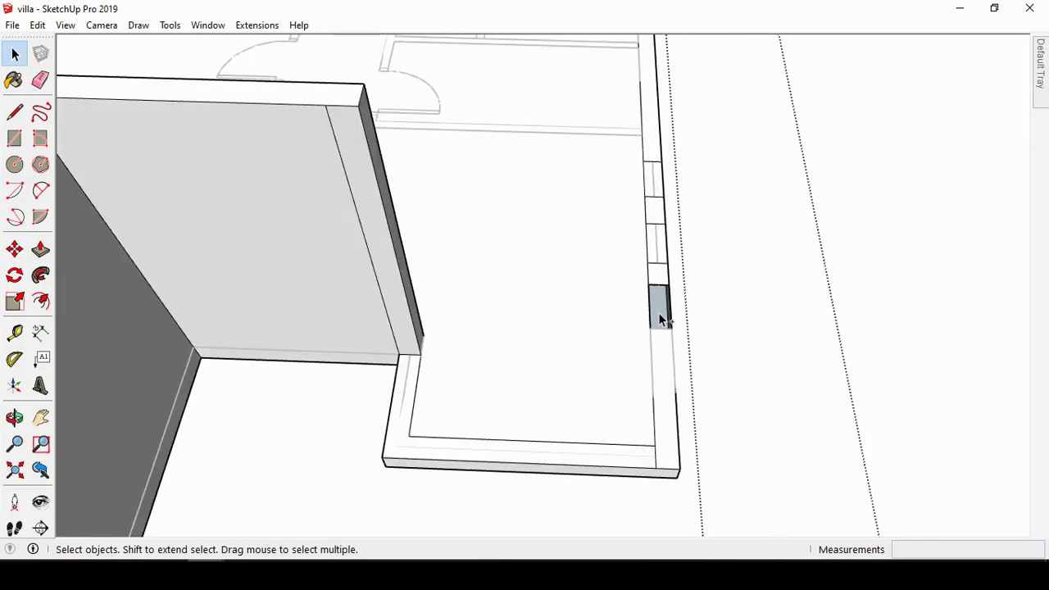
Step: Draw a small rectangle at the wall's end and extrude it into a tall wall
key(r)
click(649, 286)
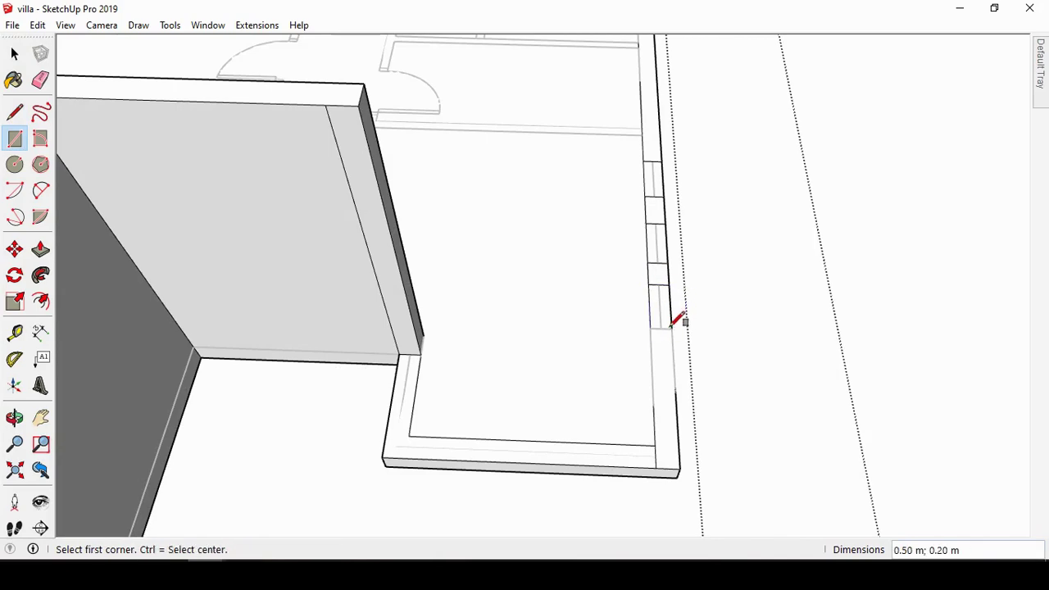
click(670, 328)
key(space)
click(660, 320)
click(41, 250)
drag(667, 416, 671, 243)
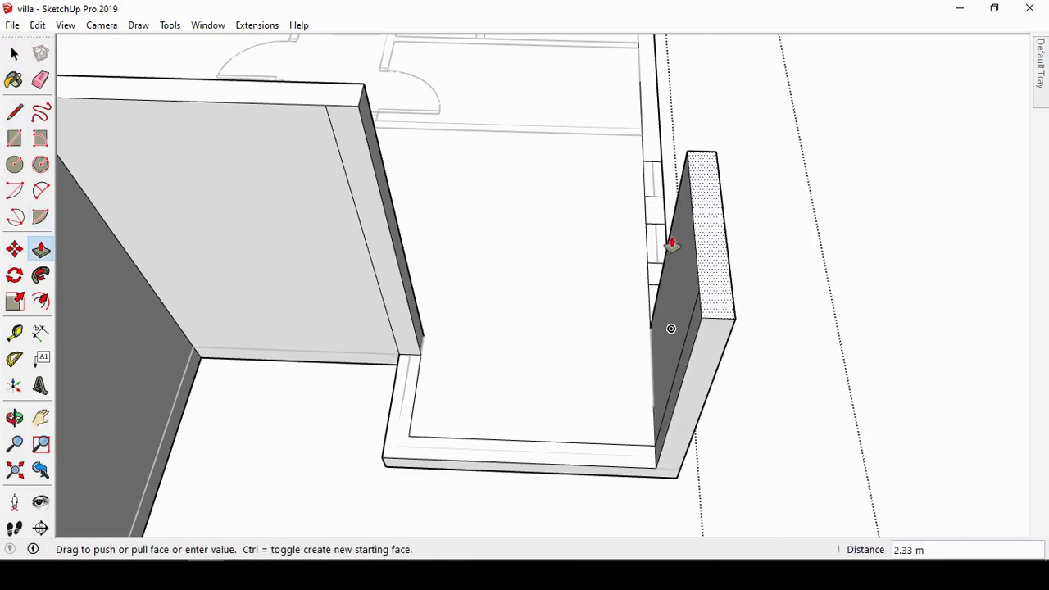
click(670, 327)
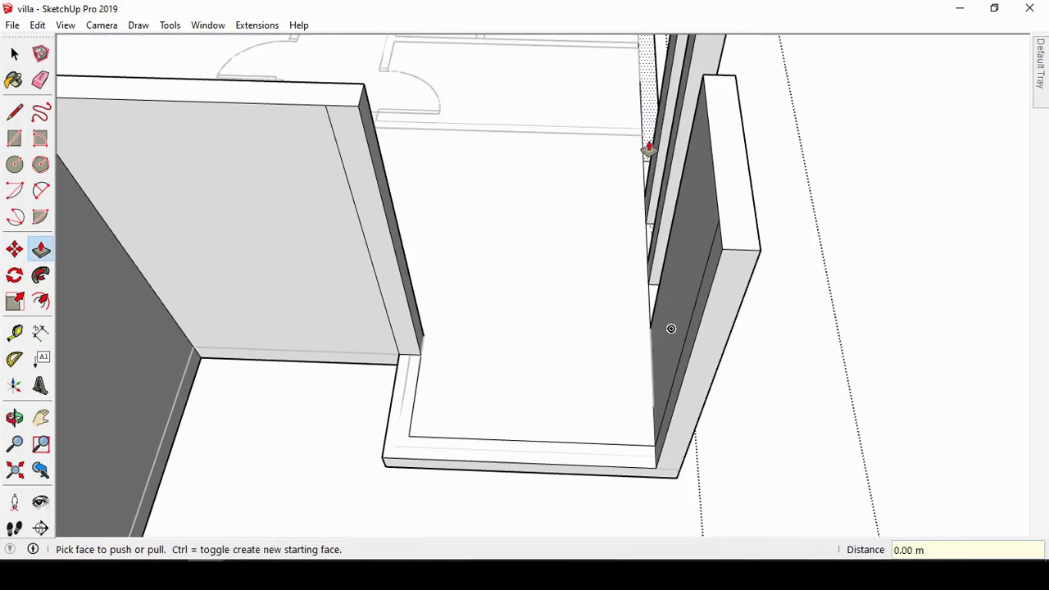
Step: Raise the next wall footprint to full height and orbit to inspect the walls
scroll(665, 323, down, 2)
scroll(651, 279, down, 3)
scroll(391, 222, down, 3)
click(402, 241)
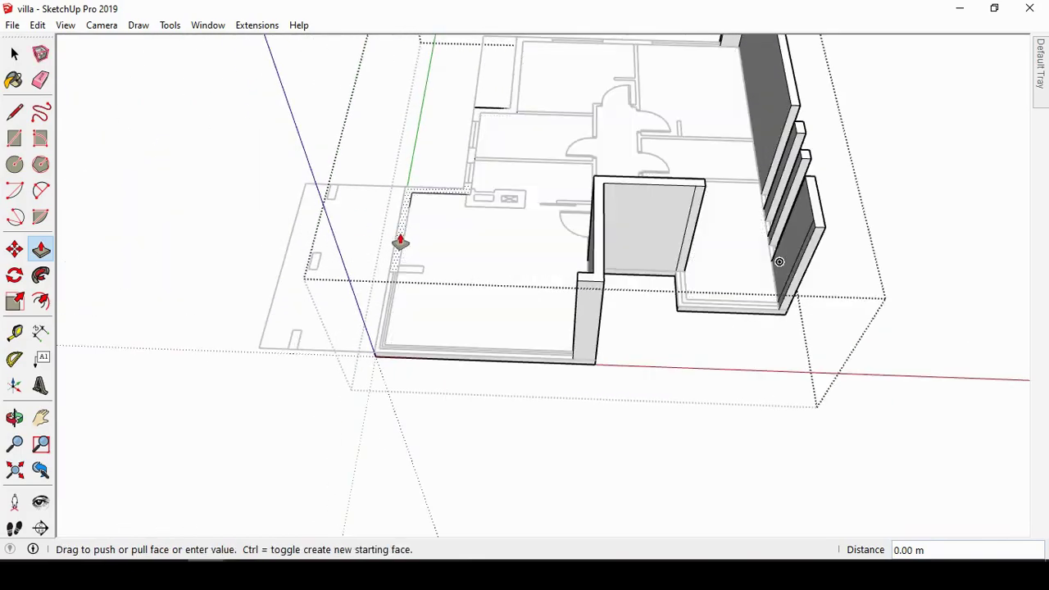
click(397, 131)
click(14, 418)
mouse_move(459, 270)
mouse_down()
mouse_move(546, 291)
mouse_move(536, 169)
mouse_move(653, 253)
mouse_up()
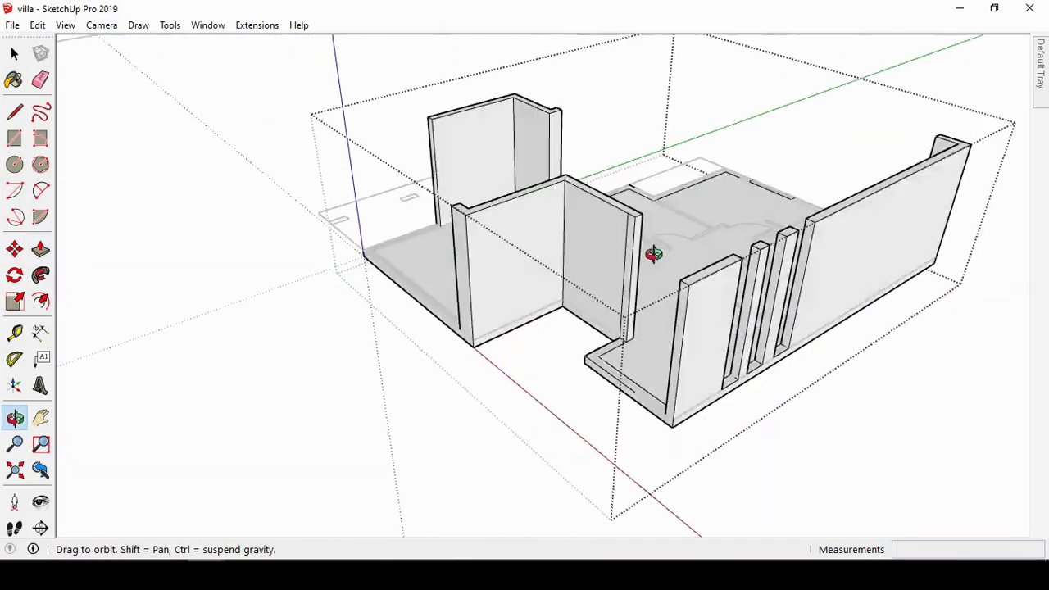
scroll(576, 362, up, 5)
Step: Push the three gaps between the vertical fins down 0.20 m
mouse_move(576, 363)
mouse_down()
mouse_move(605, 395)
mouse_move(238, 320)
mouse_up()
key(p)
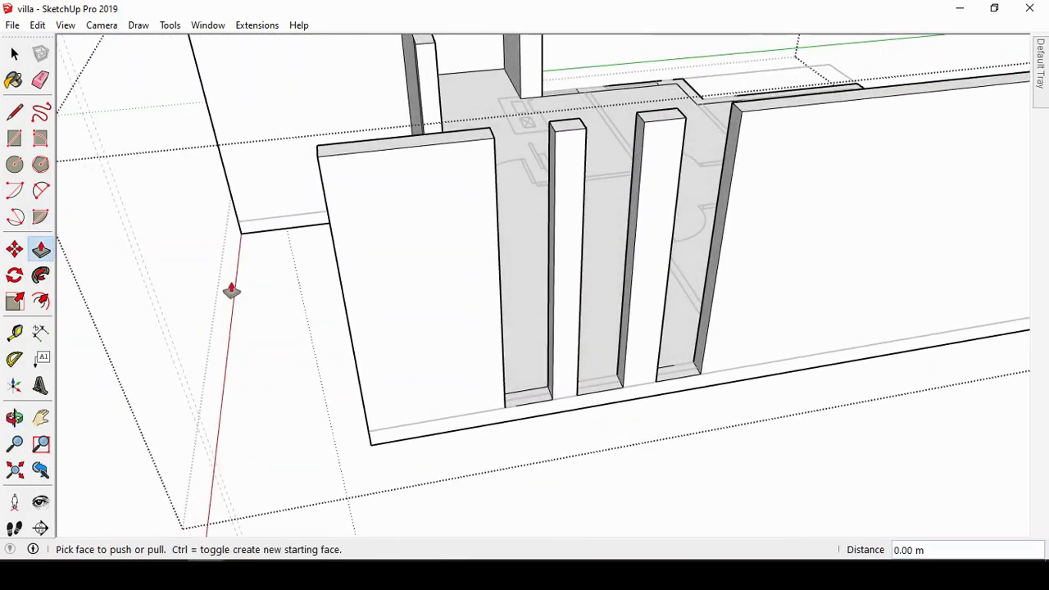
scroll(232, 290, up, 3)
click(519, 398)
click(613, 434)
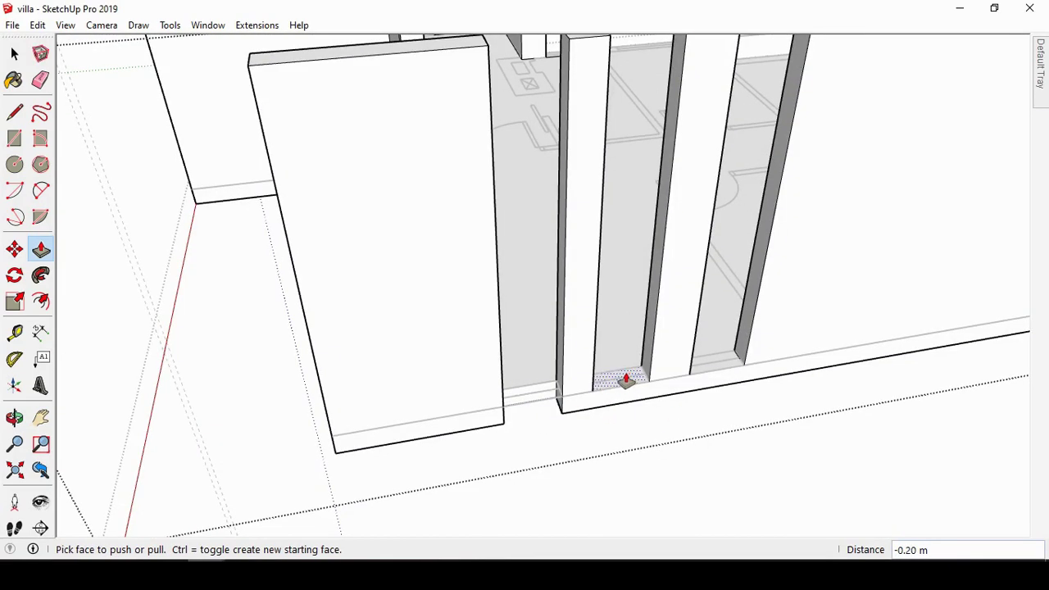
double_click(625, 379)
click(712, 375)
click(758, 428)
scroll(475, 398, down, 5)
scroll(222, 344, down, 3)
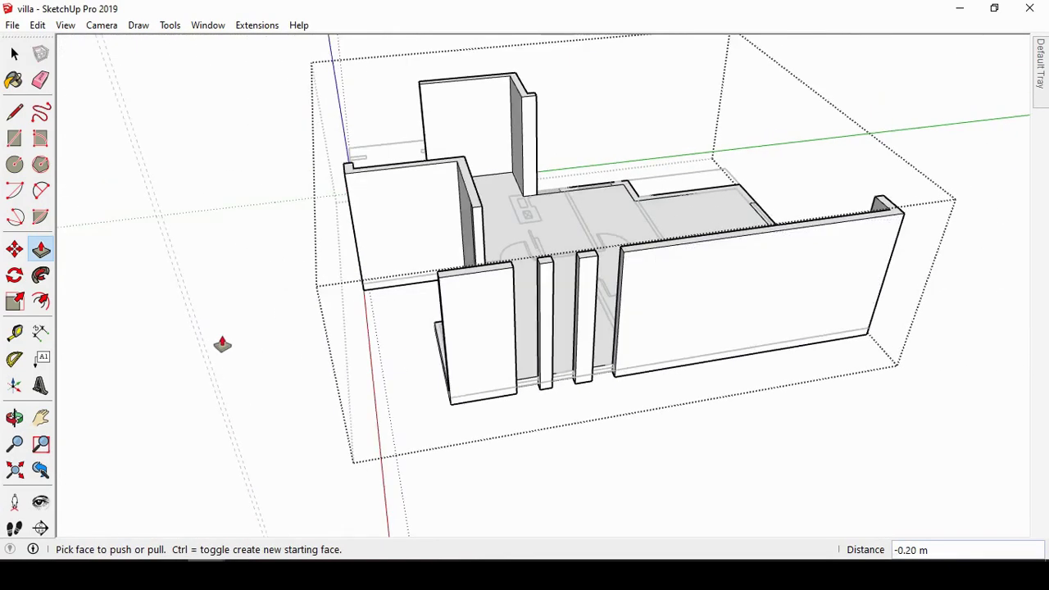
Step: Lower the step face by 0.20 m
key(o)
drag(312, 382, 693, 385)
scroll(692, 385, up, 4)
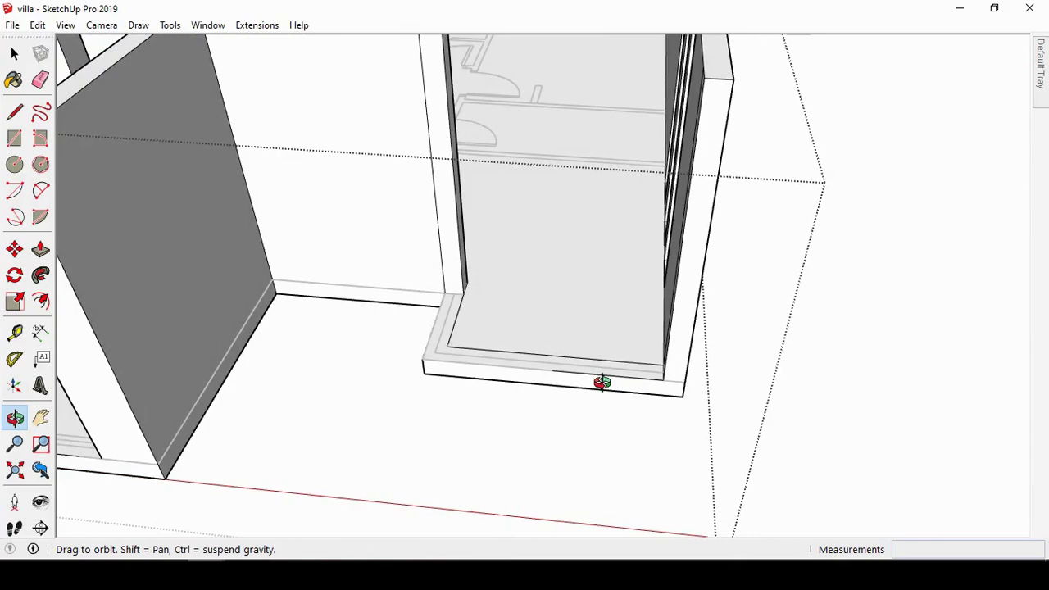
click(41, 249)
click(459, 370)
click(552, 409)
scroll(647, 369, down, 5)
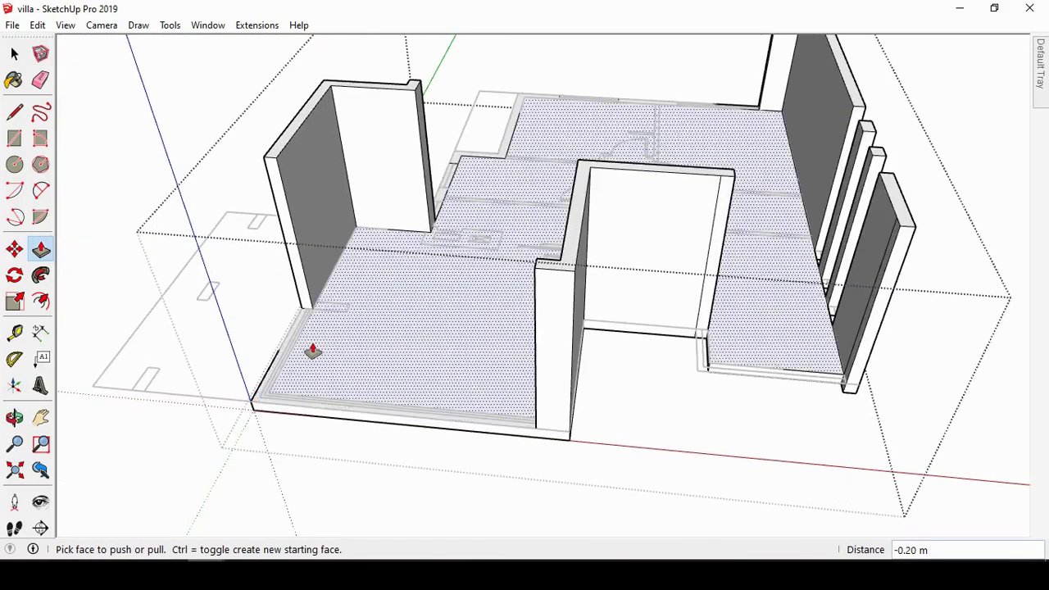
Step: Raise the small front-wall block and the left wall to 3 m
middle_drag(312, 351, 414, 323)
scroll(452, 334, up, 4)
click(595, 363)
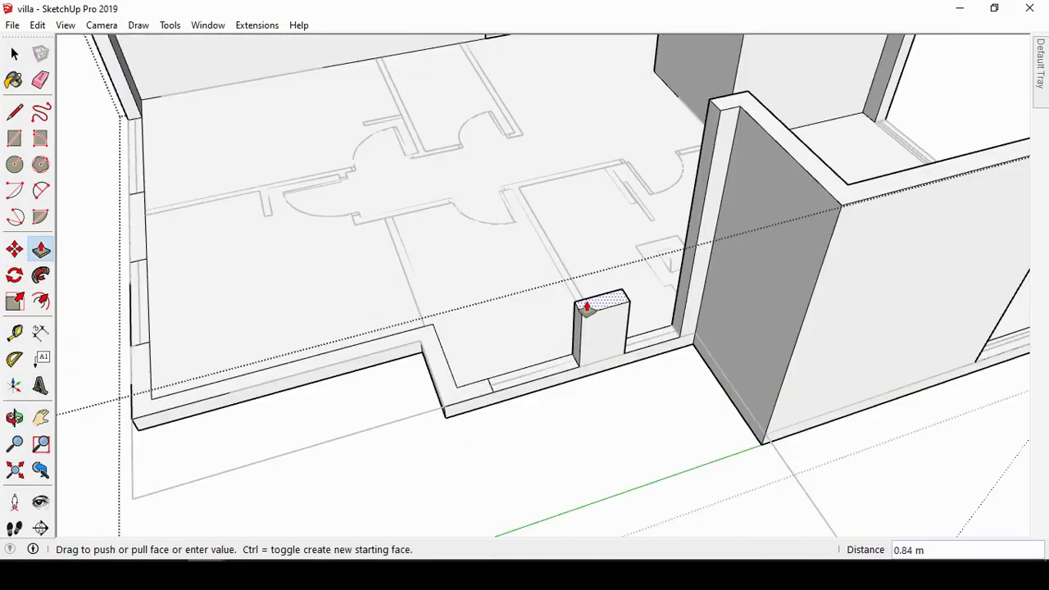
text(3)
key(Return)
click(462, 398)
text(3)
key(Return)
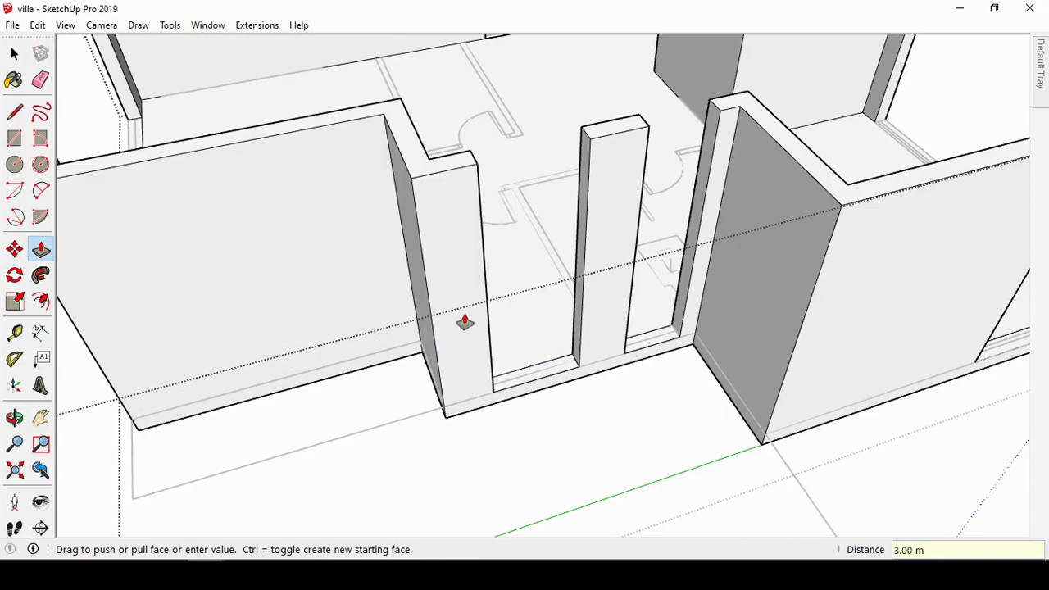
Step: Pull the hatched base strip of the left wall up into a wall, then begin the front-right strip
scroll(464, 322, down, 5)
middle_drag(536, 390, 592, 368)
scroll(387, 312, up, 5)
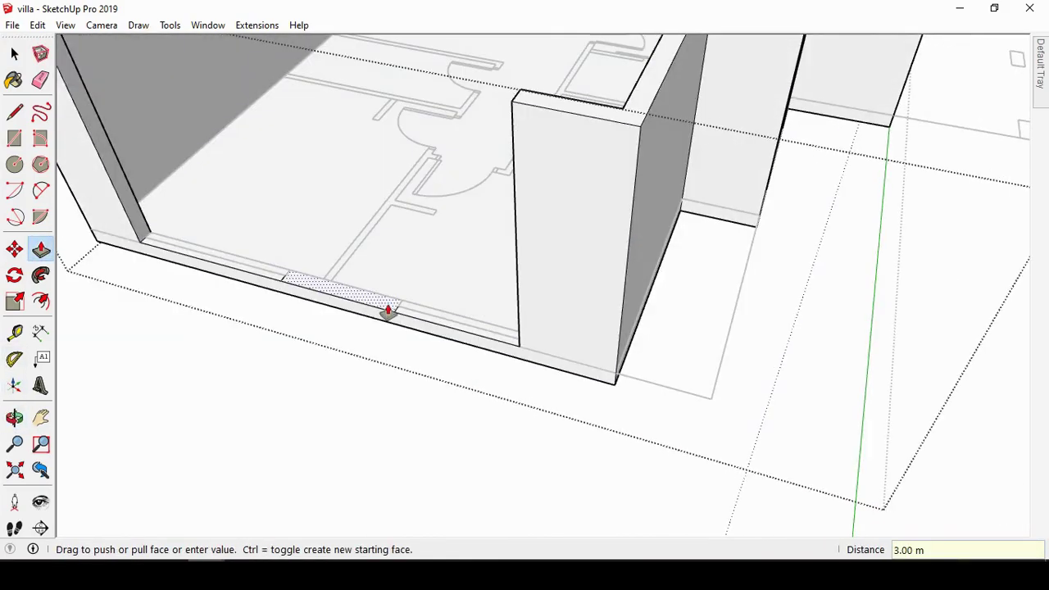
click(387, 311)
scroll(389, 319, down, 5)
mouse_move(391, 327)
middle_down()
mouse_move(500, 428)
mouse_move(455, 436)
middle_up()
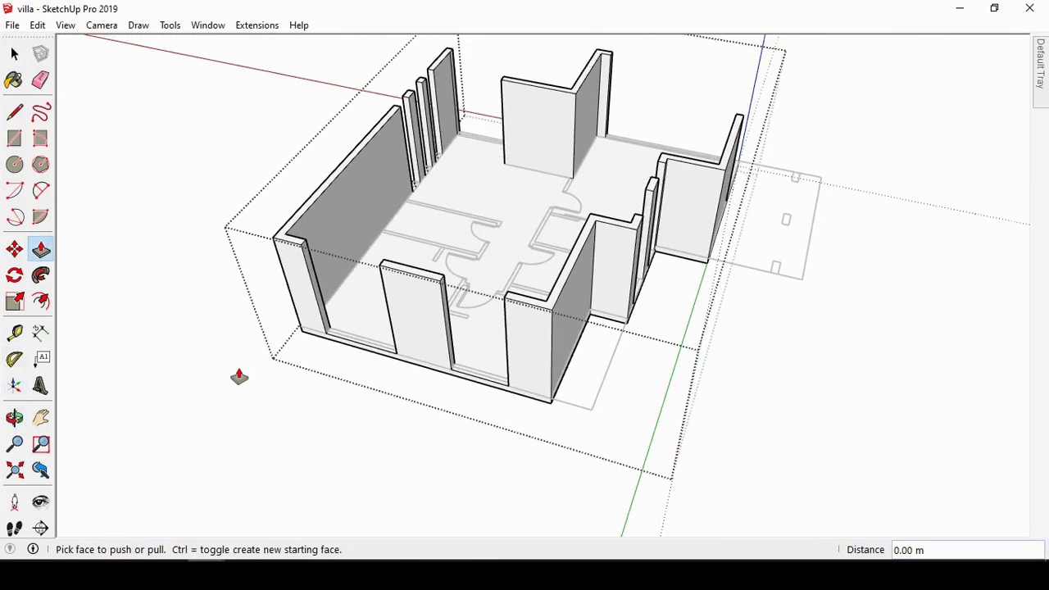
scroll(480, 398, up, 5)
click(473, 348)
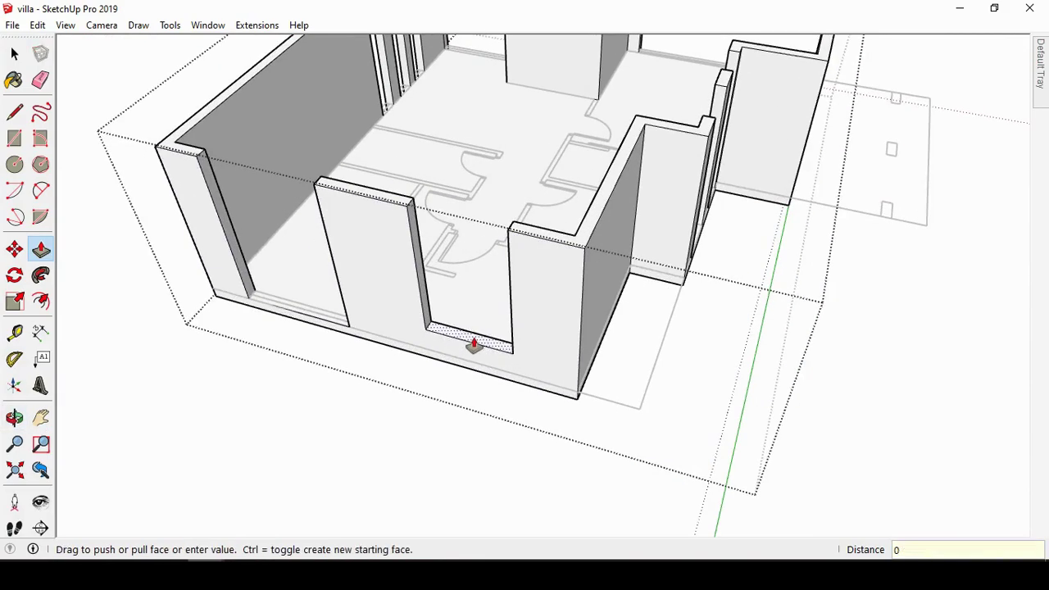
text(.80 m)
Step: Raise the front-right strip, then repeat that height on the left front strip and two low strips
click(474, 345)
double_click(336, 324)
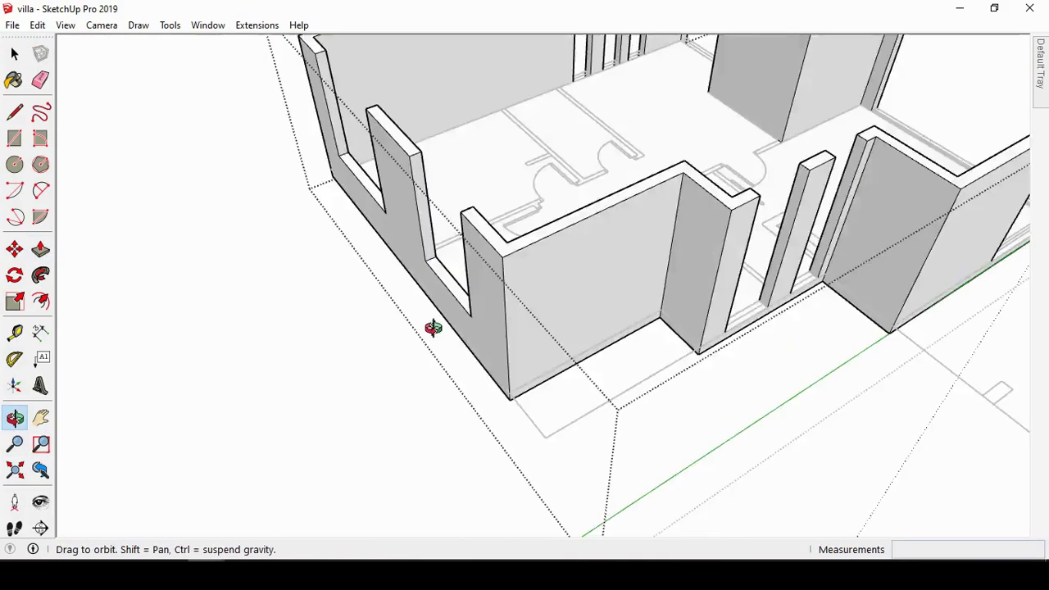
mouse_move(431, 328)
middle_down()
mouse_move(894, 369)
mouse_move(211, 304)
middle_up()
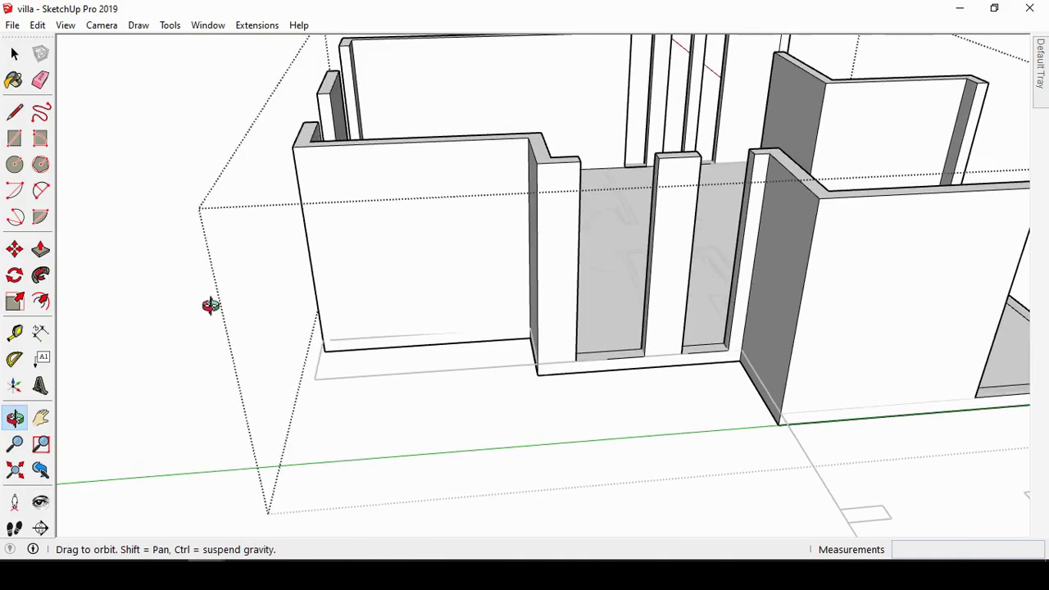
double_click(624, 355)
double_click(711, 350)
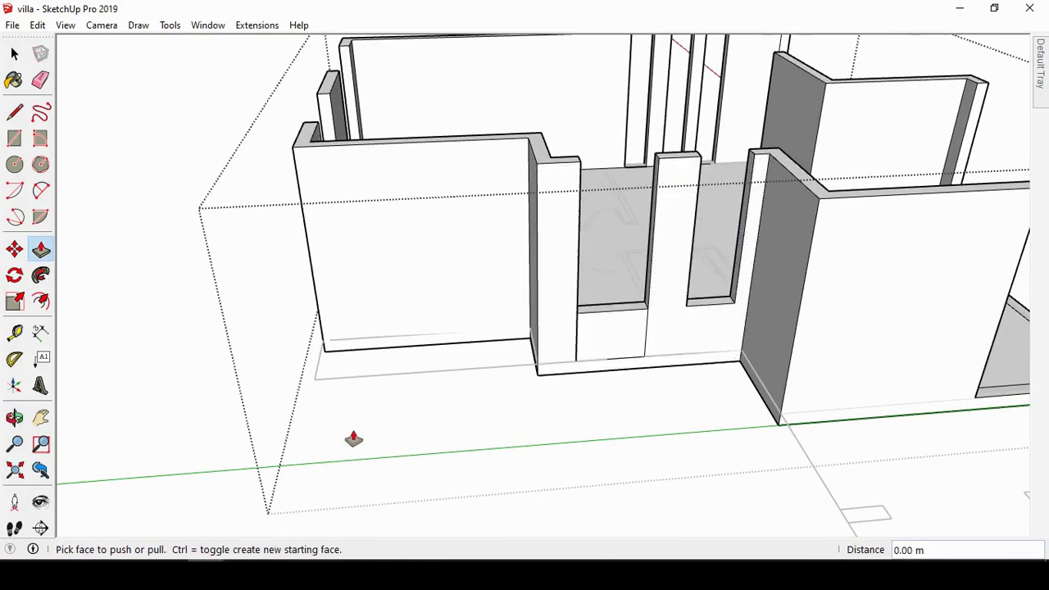
click(15, 418)
mouse_move(245, 409)
mouse_down()
mouse_move(796, 272)
mouse_move(484, 229)
mouse_move(397, 351)
mouse_move(585, 245)
mouse_move(631, 368)
mouse_move(344, 335)
mouse_move(320, 428)
mouse_move(281, 451)
mouse_move(346, 477)
mouse_move(543, 417)
mouse_move(456, 399)
mouse_move(432, 381)
mouse_move(562, 398)
mouse_move(494, 333)
mouse_up()
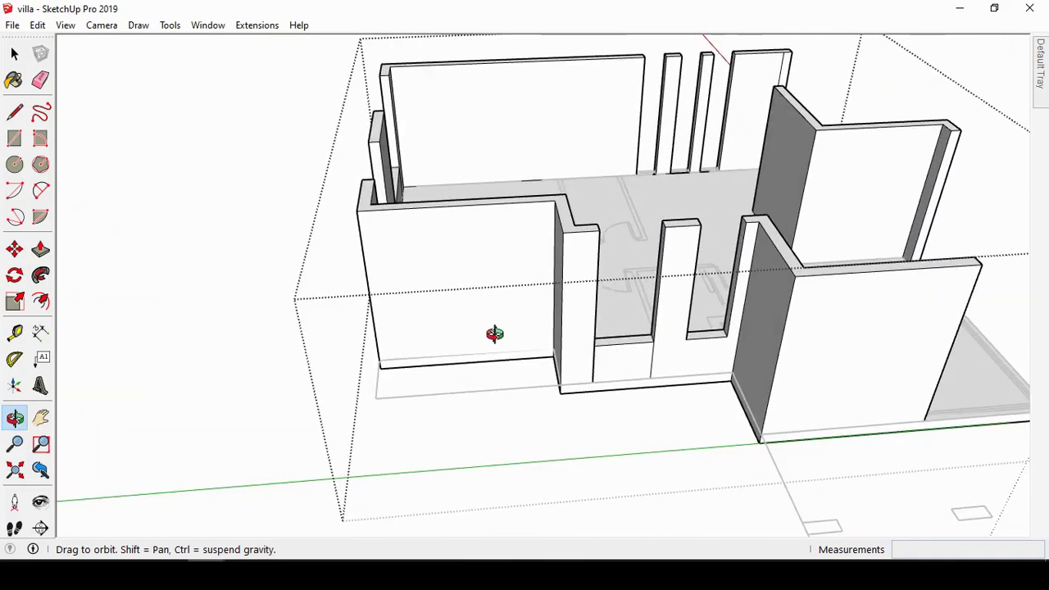
Step: Mark a guide, draw the window rectangle beside the pillar, and push it through the wall
click(14, 332)
click(725, 336)
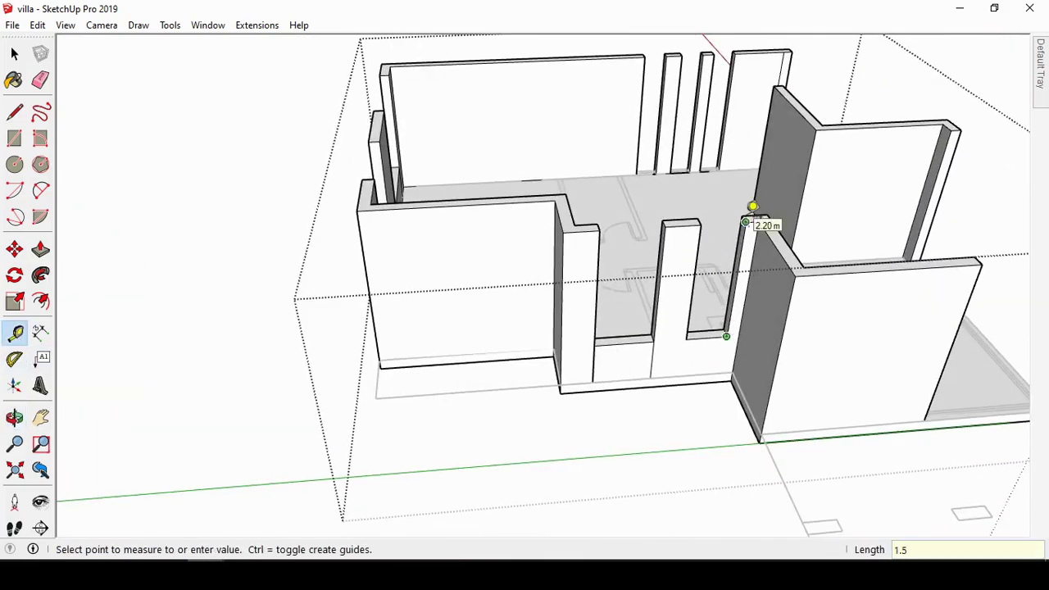
click(14, 137)
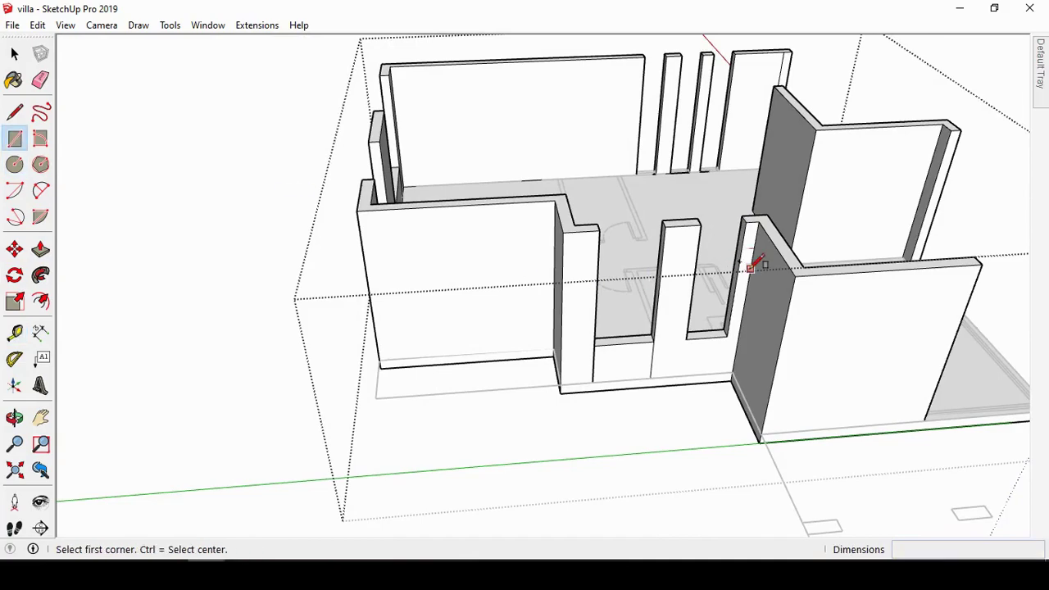
click(739, 216)
scroll(737, 219, up, 2)
scroll(739, 219, up, 2)
click(737, 239)
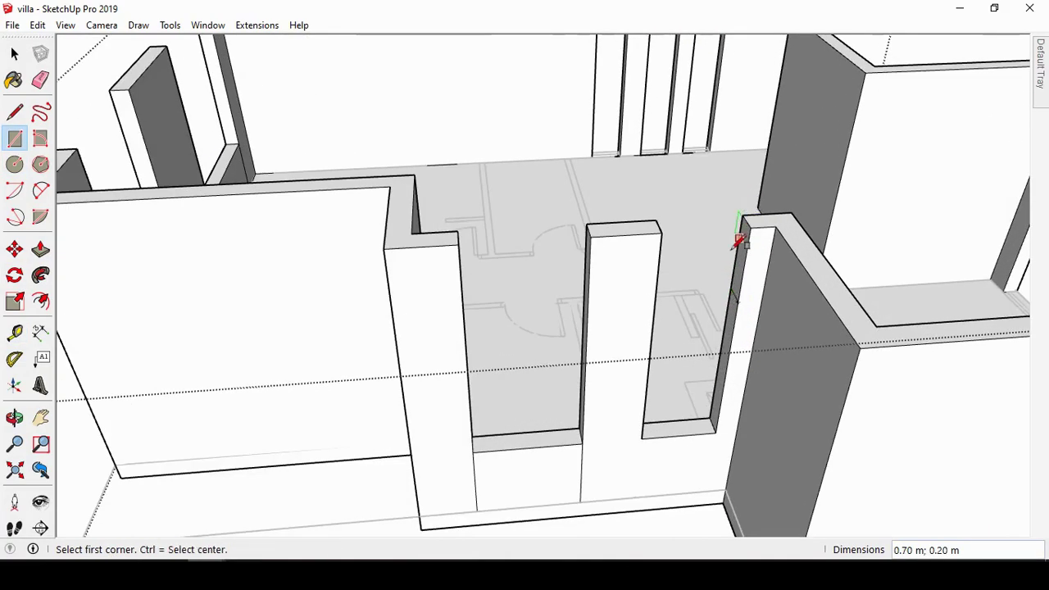
click(40, 249)
click(740, 255)
click(469, 293)
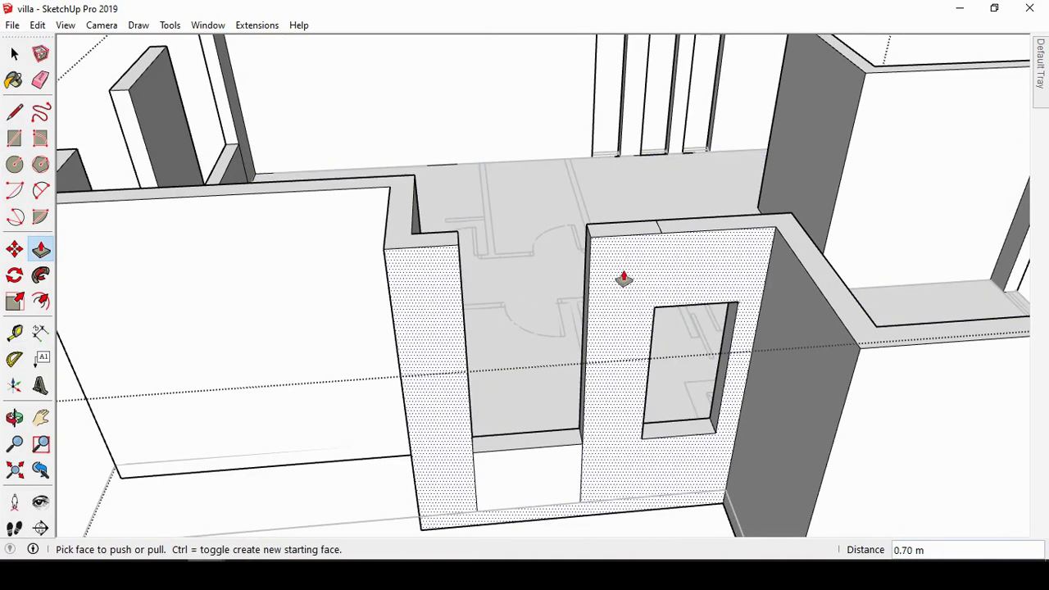
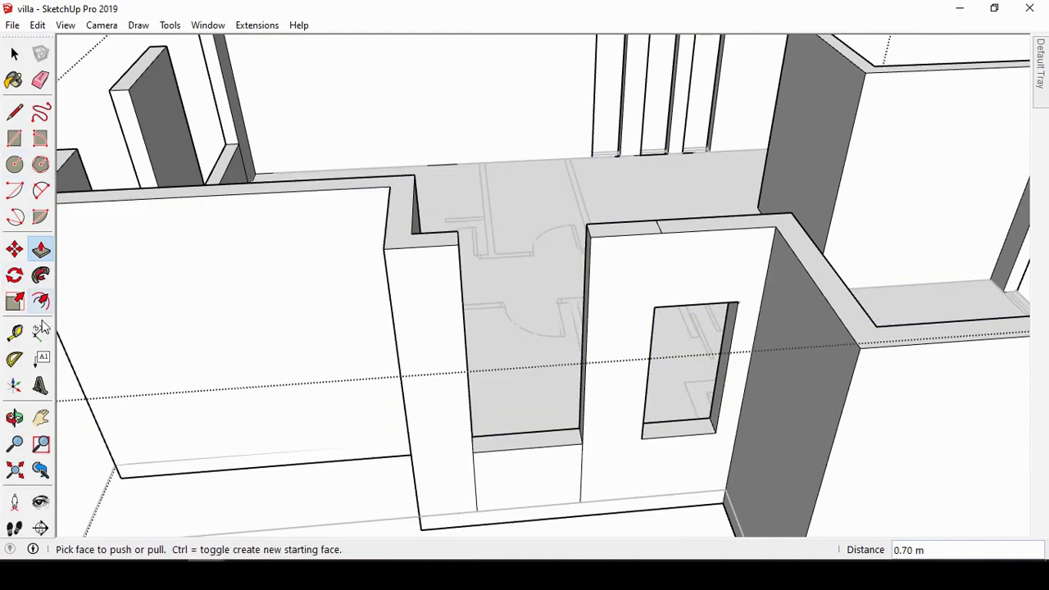
Step: Mark 2.20 m up the doorway wall and draw a 0.70 × 0.20 m header rectangle there
click(15, 331)
click(582, 443)
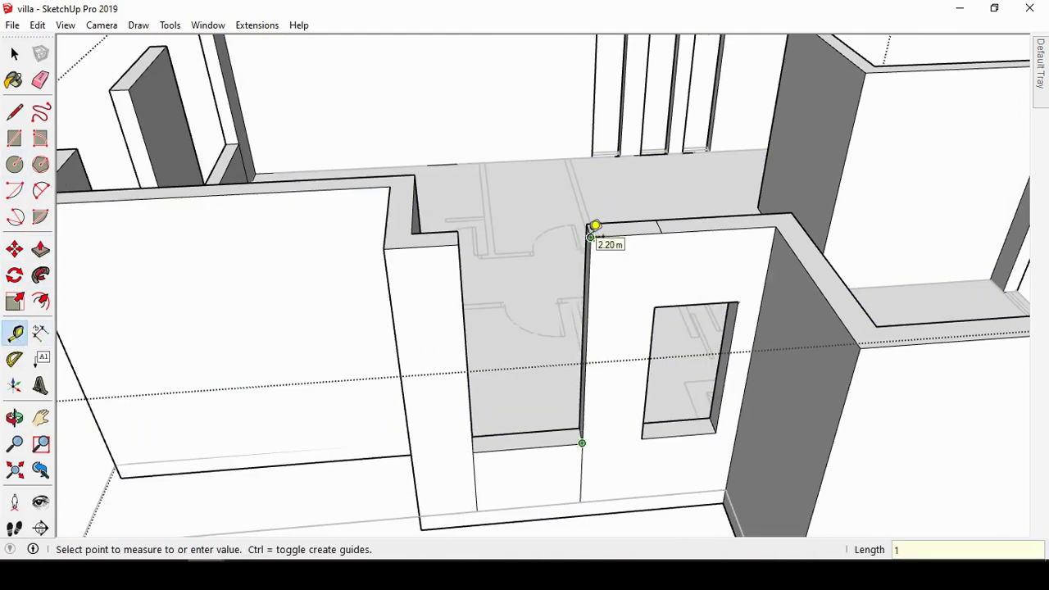
click(15, 138)
click(596, 235)
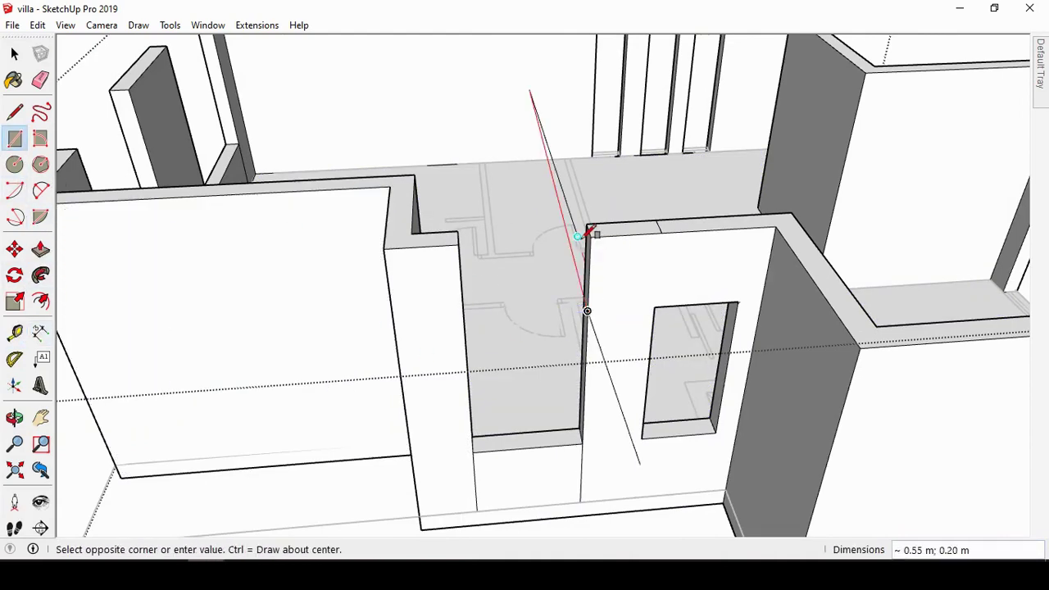
click(586, 223)
key(p)
Step: Push/Pull the header face across the doorway, closing the wall above 2.20 m
middle_drag(404, 421, 246, 344)
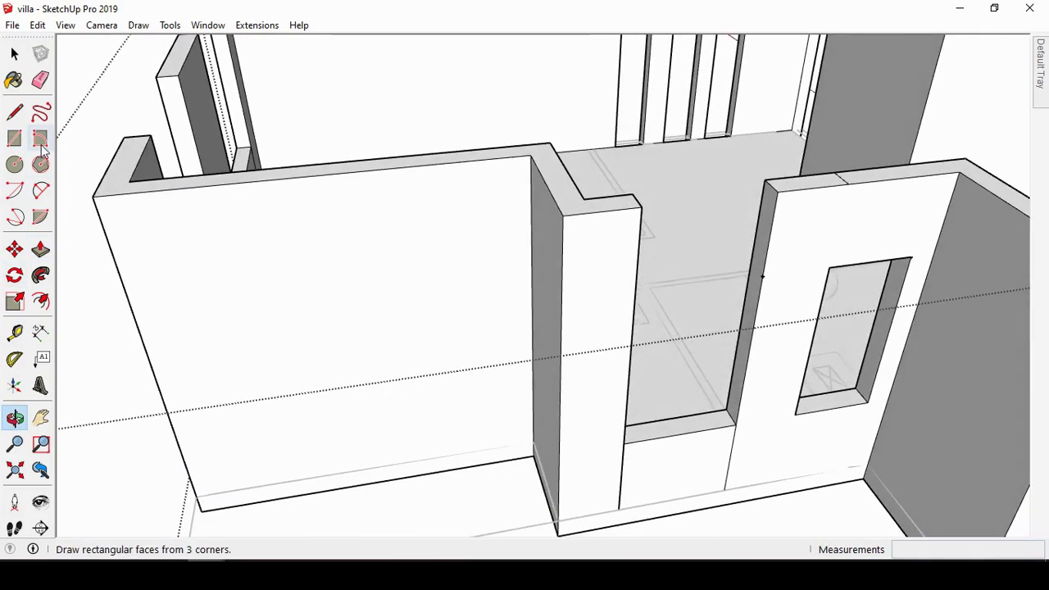
click(15, 137)
click(762, 276)
click(765, 185)
key(p)
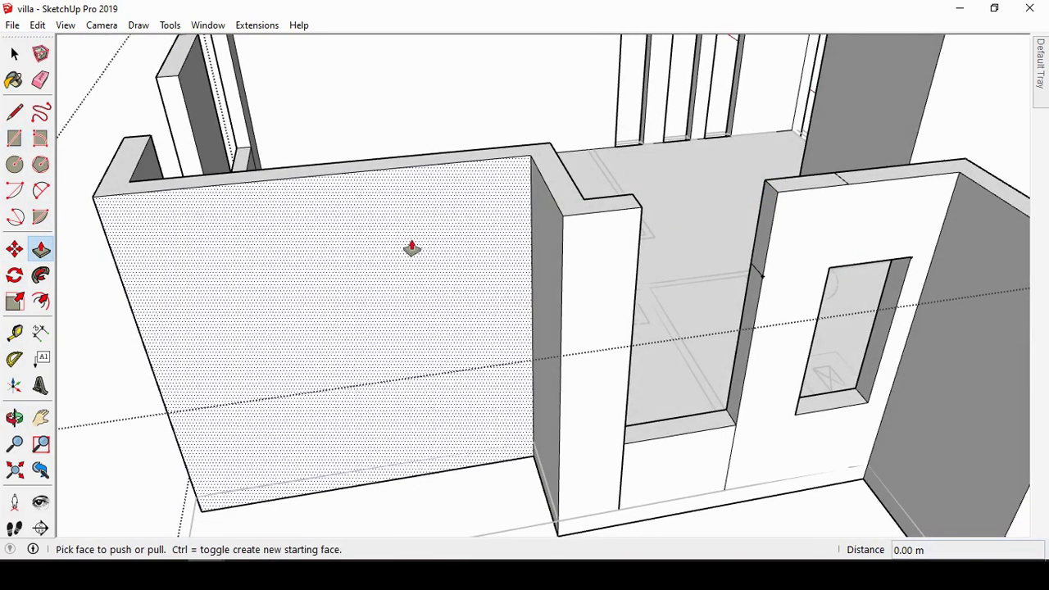
click(763, 234)
scroll(638, 344, down, 2)
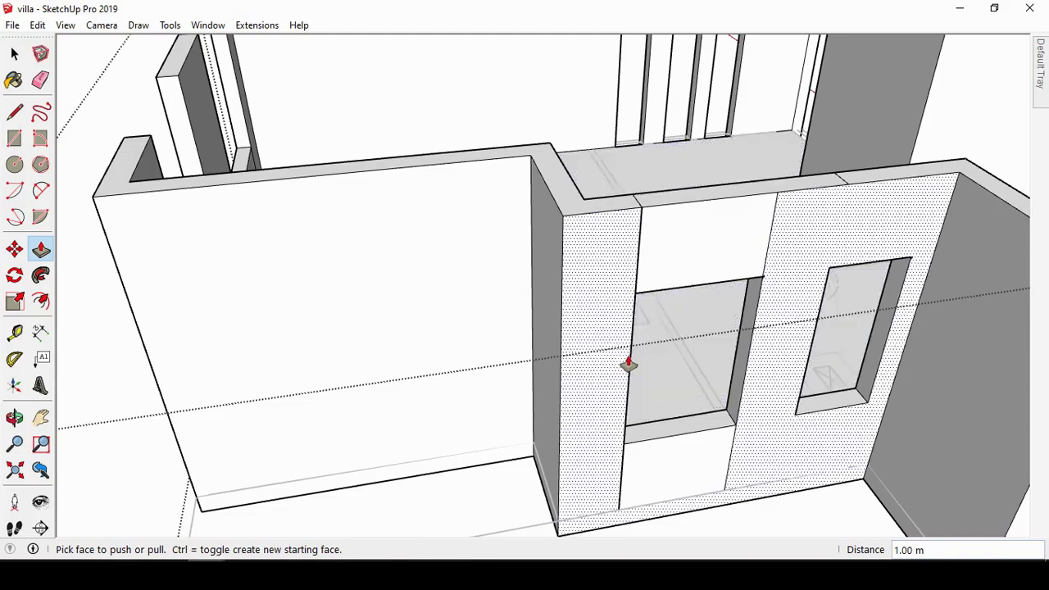
click(627, 363)
key(space)
scroll(696, 350, down, 3)
click(14, 417)
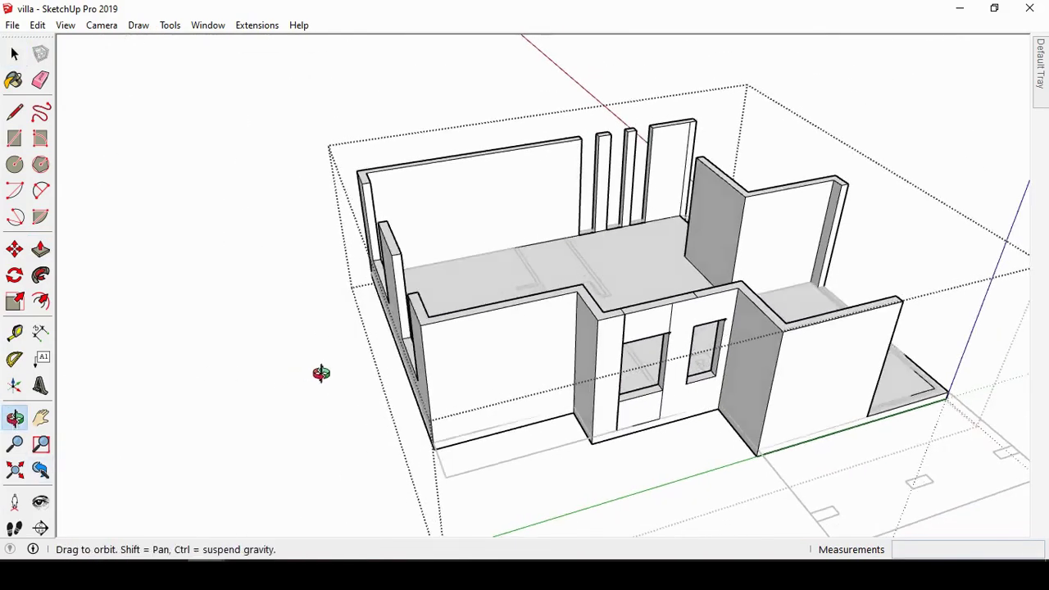
mouse_move(321, 370)
mouse_down()
mouse_move(647, 328)
mouse_move(658, 353)
mouse_up()
Step: Mark 2.20 m at the first front-wall opening and extrude a header across it
click(15, 334)
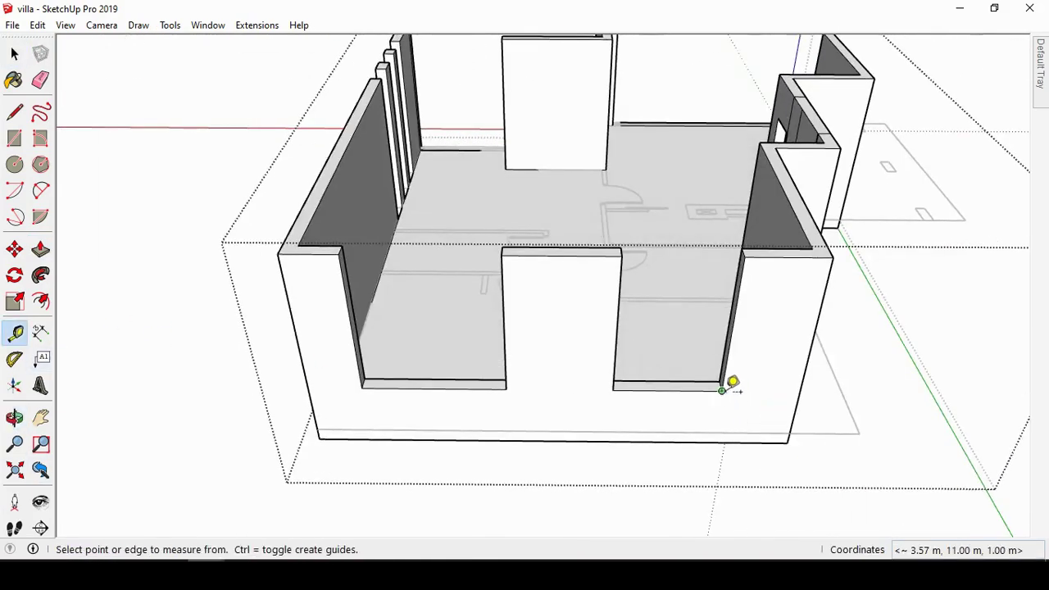
click(721, 390)
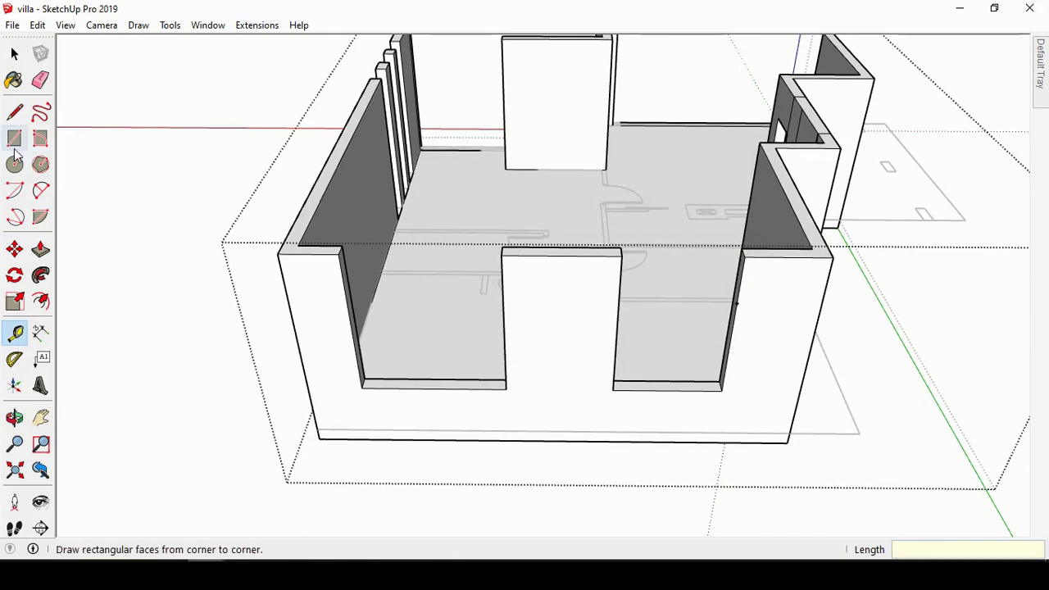
click(13, 417)
drag(123, 352, 229, 313)
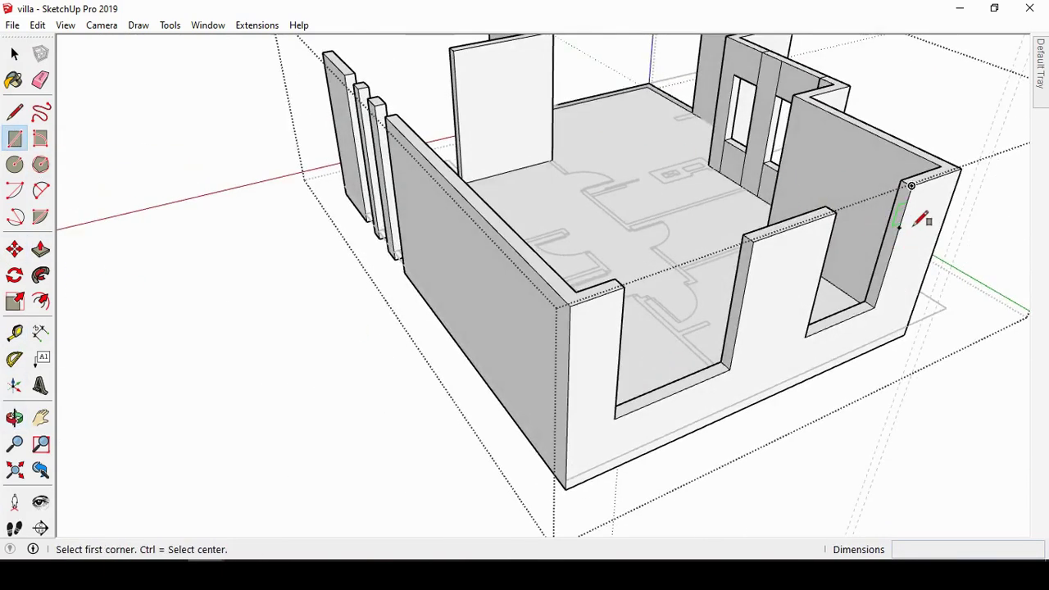
click(899, 226)
click(41, 249)
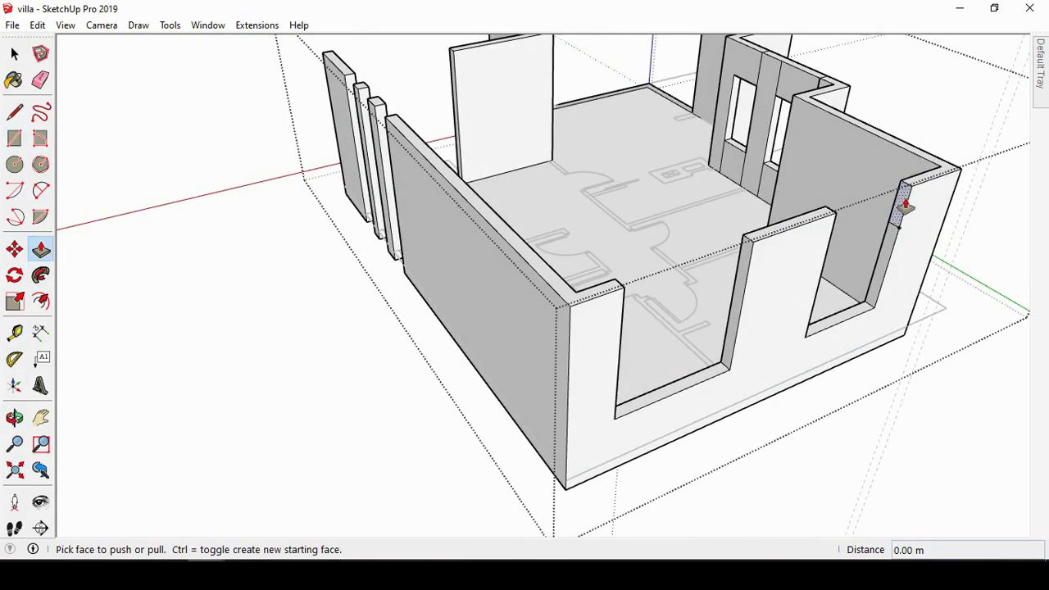
click(897, 221)
click(814, 335)
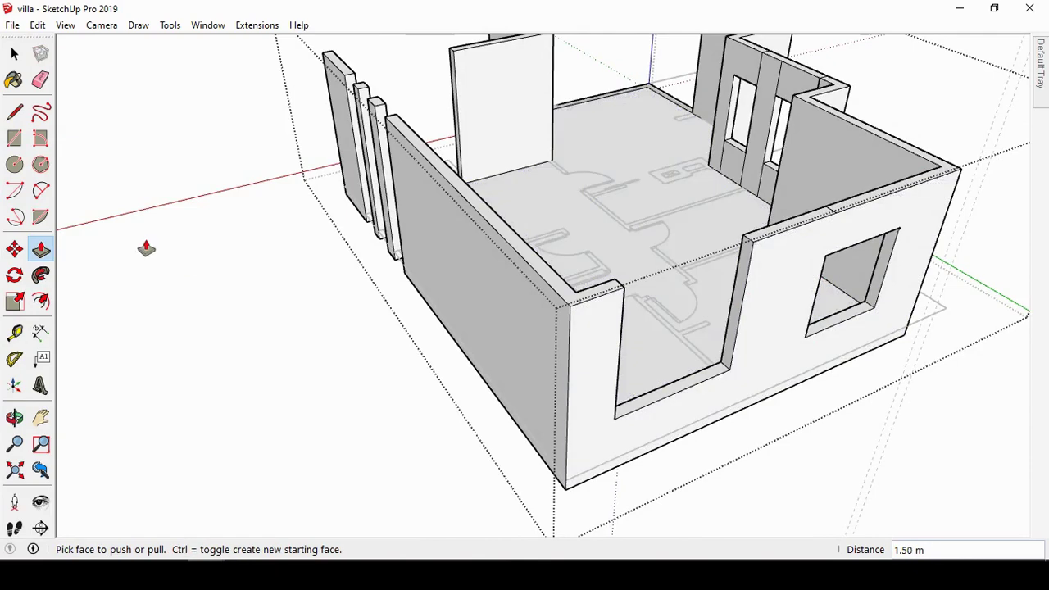
Step: Mark 2.20 m at the second opening and Push/Pull a 0.70 × 0.20 m header across it
click(15, 332)
click(729, 369)
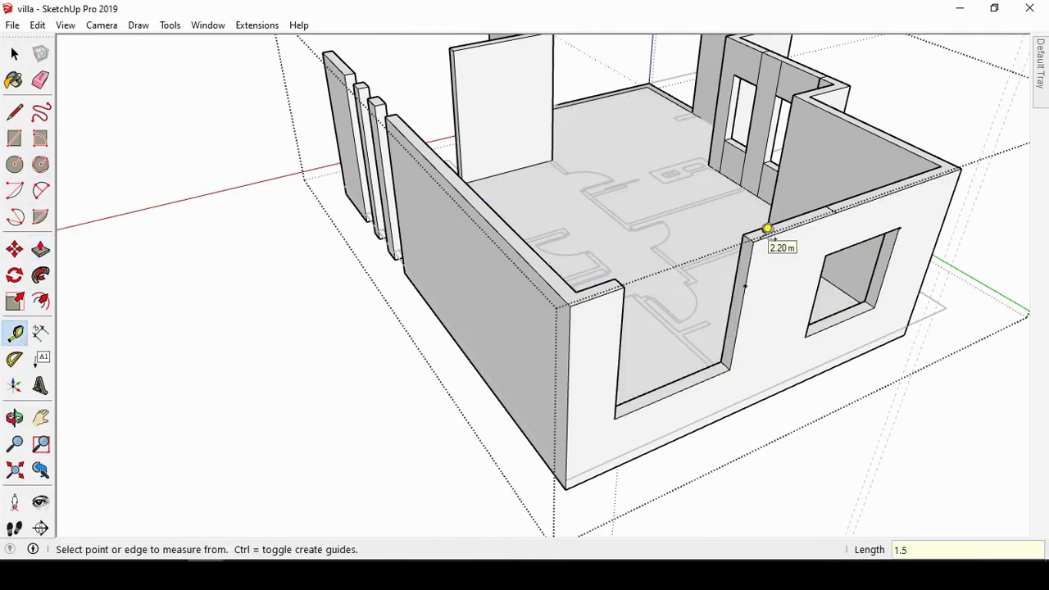
click(15, 141)
click(744, 285)
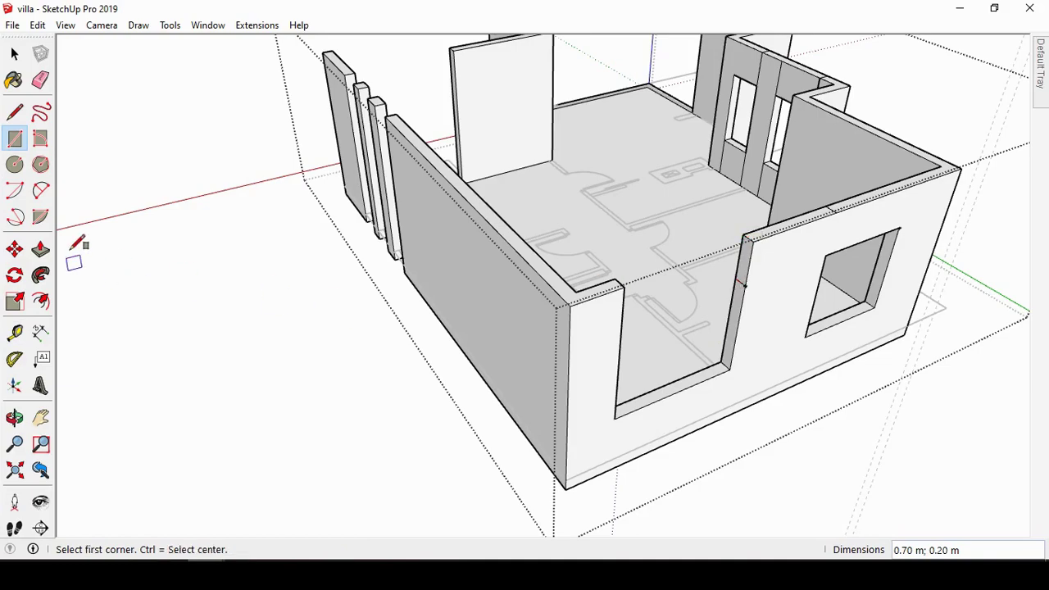
click(41, 249)
click(705, 311)
click(615, 369)
scroll(608, 363, down, 2)
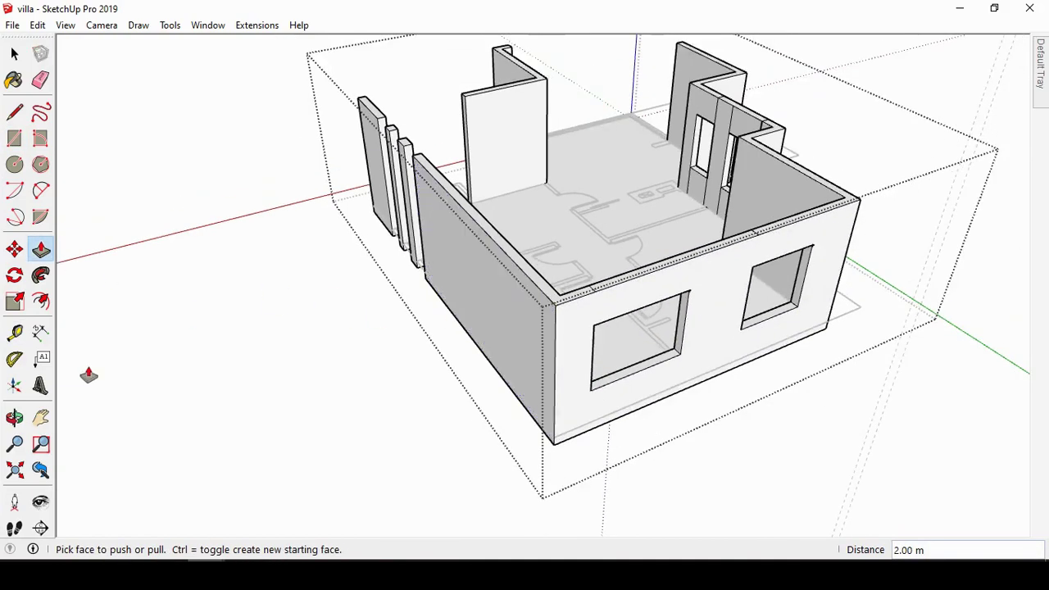
Step: Orbit around the villa, exit the wall group and select the villa group
click(15, 418)
mouse_move(901, 344)
mouse_down()
mouse_move(929, 339)
mouse_move(775, 363)
mouse_move(545, 333)
mouse_move(596, 297)
mouse_up()
key(space)
click(691, 293)
click(575, 266)
Step: Open the villa group for editing and view the plan area beside it
key(m)
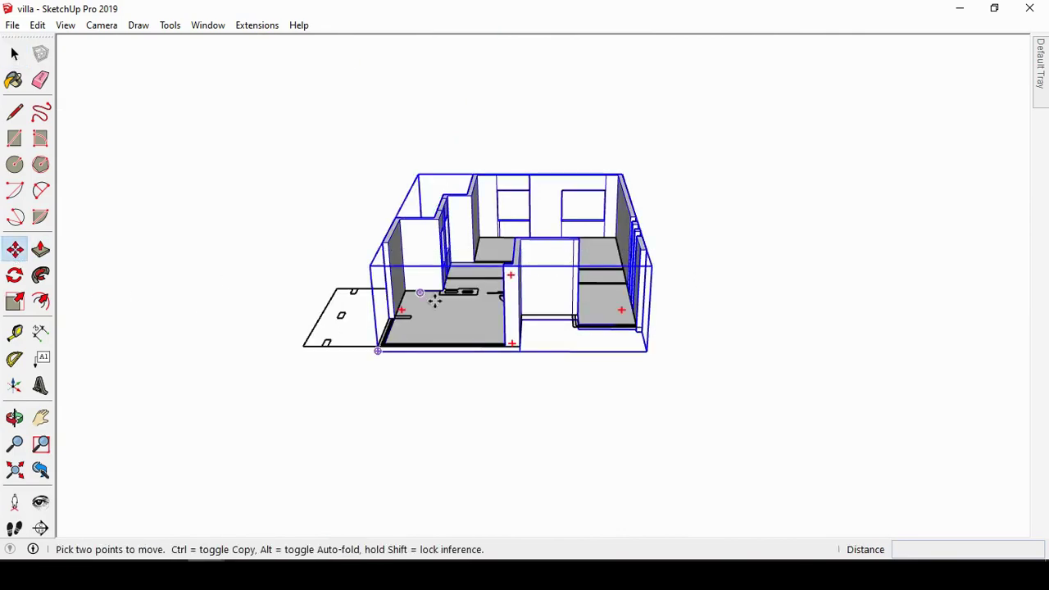
scroll(346, 299, up, 3)
key(space)
double_click(493, 334)
scroll(372, 323, up, 2)
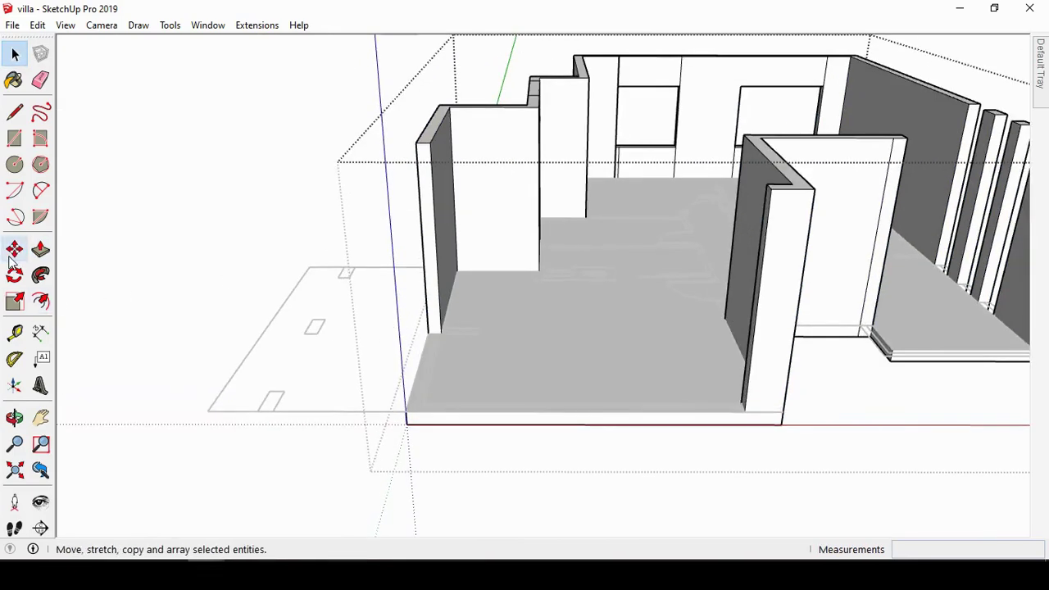
key(o)
drag(328, 287, 394, 281)
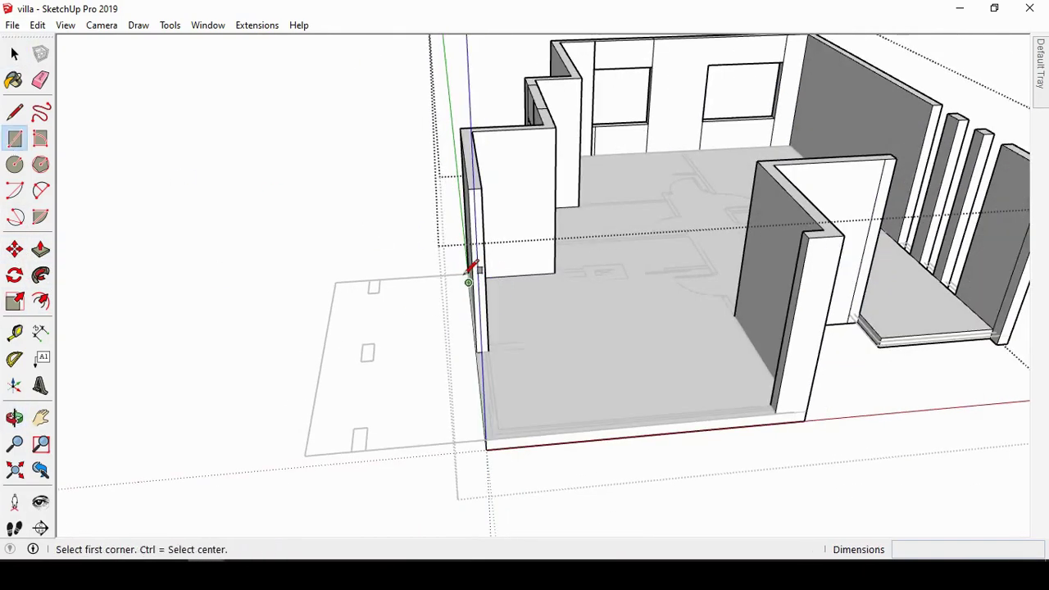
Step: Draw a rectangle from the plan corner to the floor corner and raise it 0.20 m
click(335, 282)
click(485, 446)
middle_drag(386, 222, 426, 385)
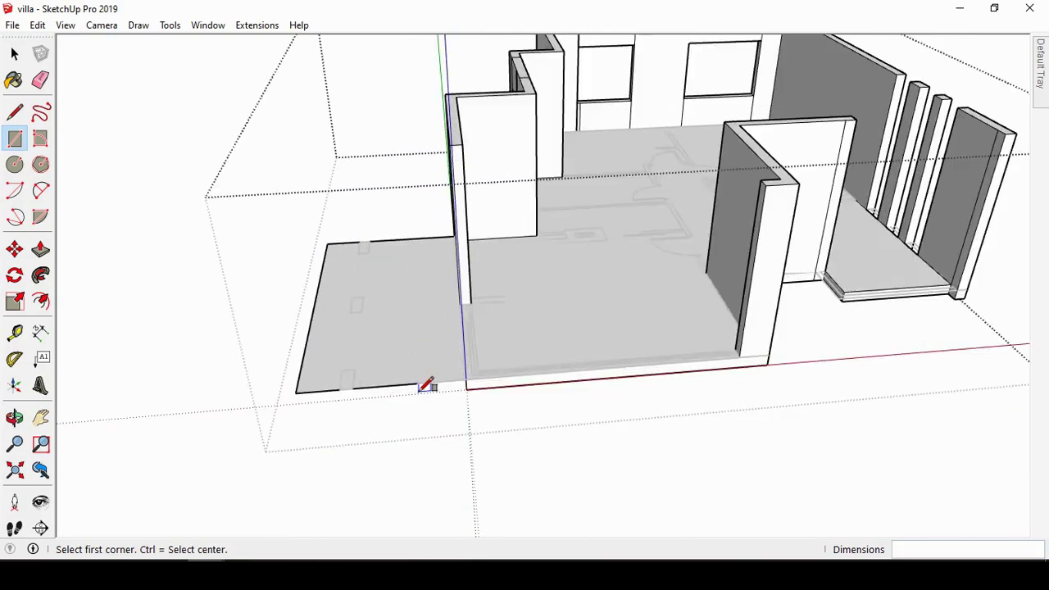
key(space)
key(p)
drag(463, 342, 443, 367)
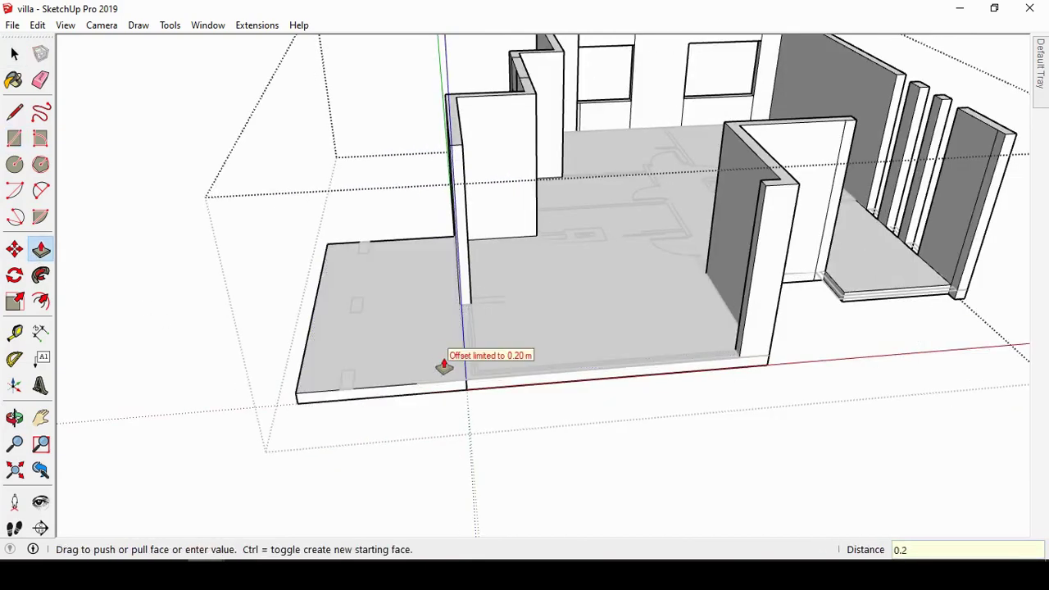
key(space)
scroll(421, 332, down, 5)
key(ctrl+a)
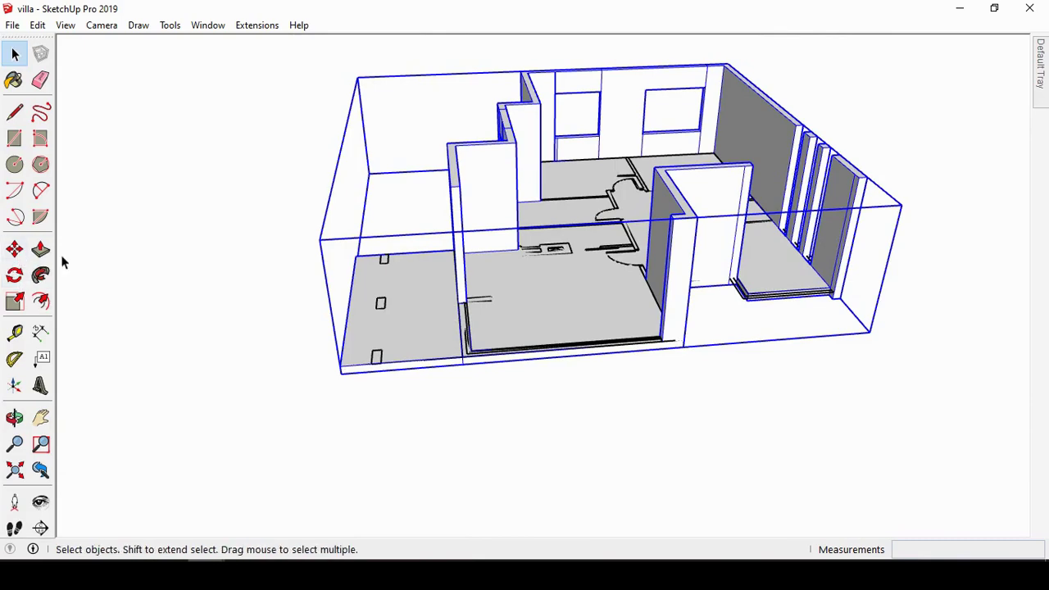
scroll(425, 307, up, 3)
double_click(425, 307)
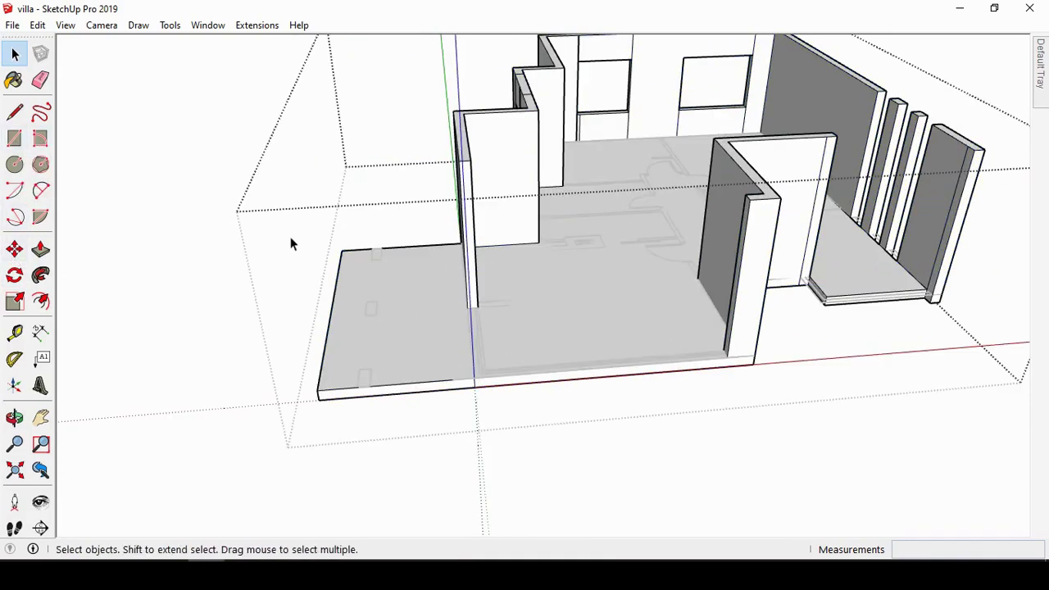
Step: Copy the floor face 5 m straight up onto the top of the walls
scroll(527, 271, down, 5)
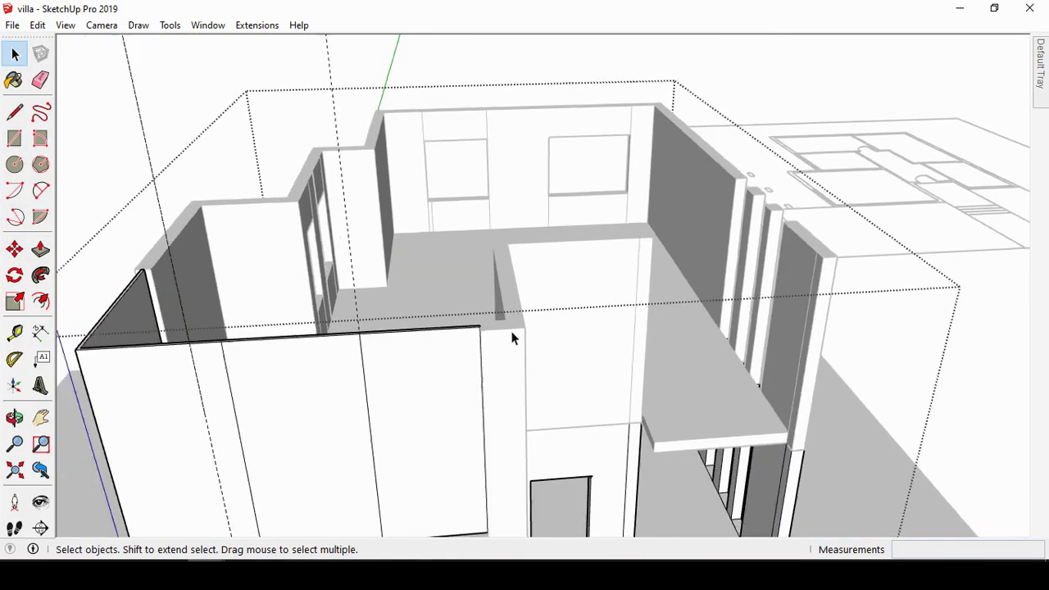
triple_click(683, 381)
click(680, 380)
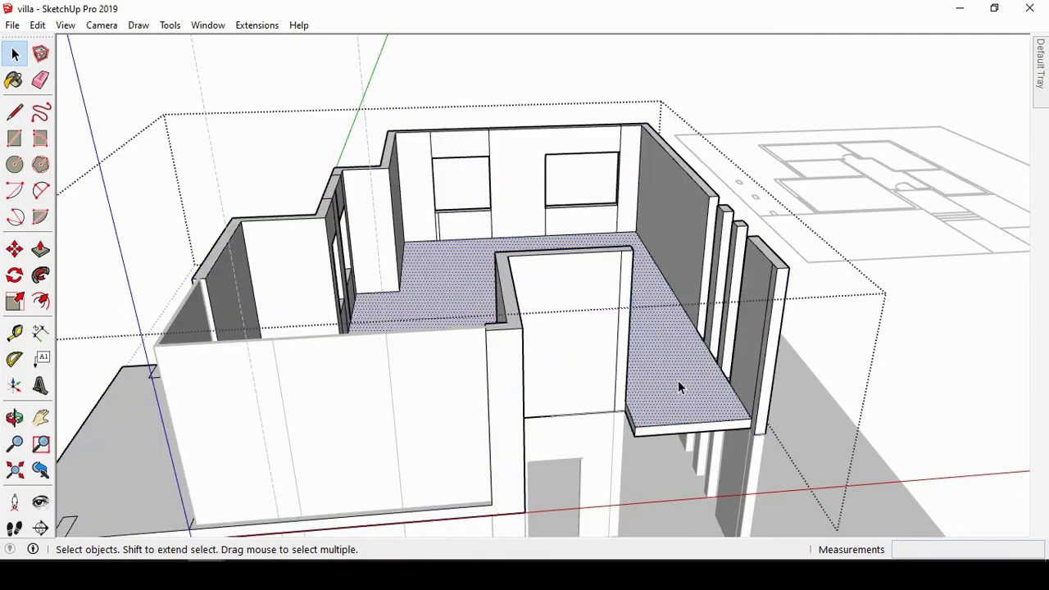
click(14, 249)
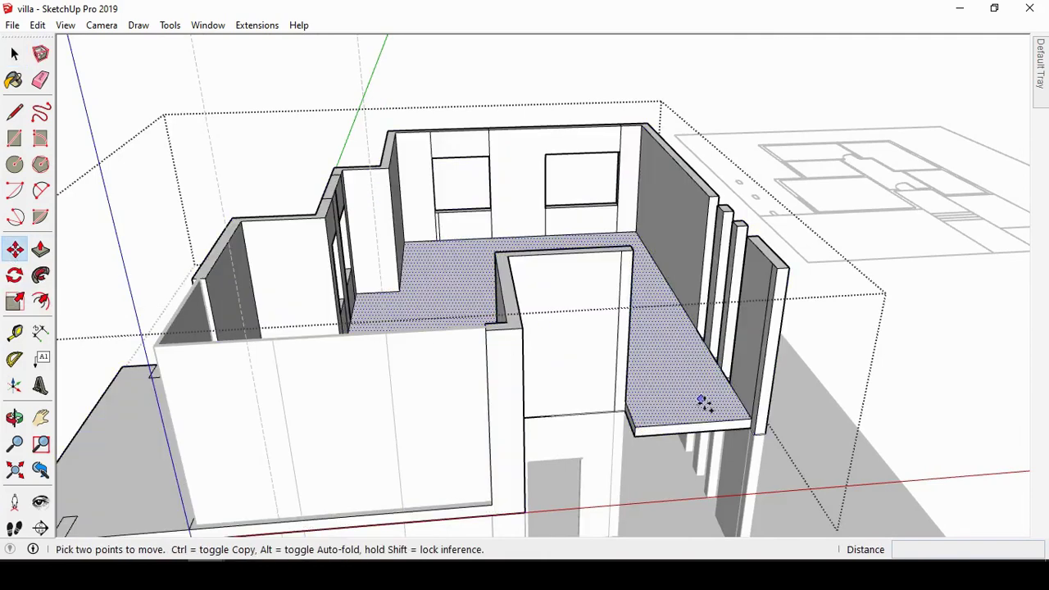
click(696, 413)
key(ctrl)
key(Up)
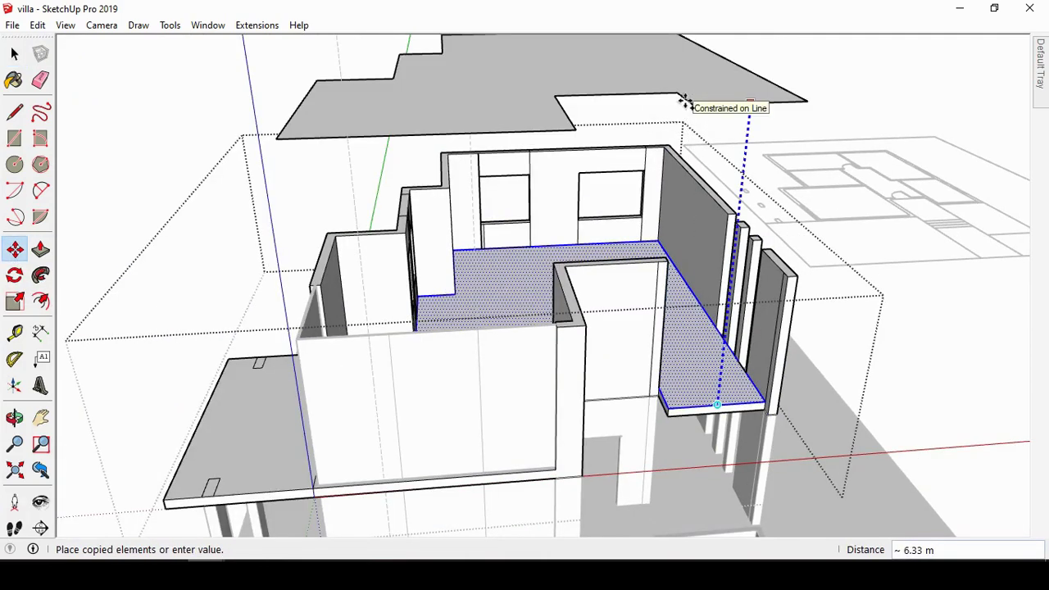
text(5)
key(Return)
Step: Offset the roof outline outward 0.2 and delete the inner edges, leaving one slab face
scroll(644, 156, up, 3)
key(space)
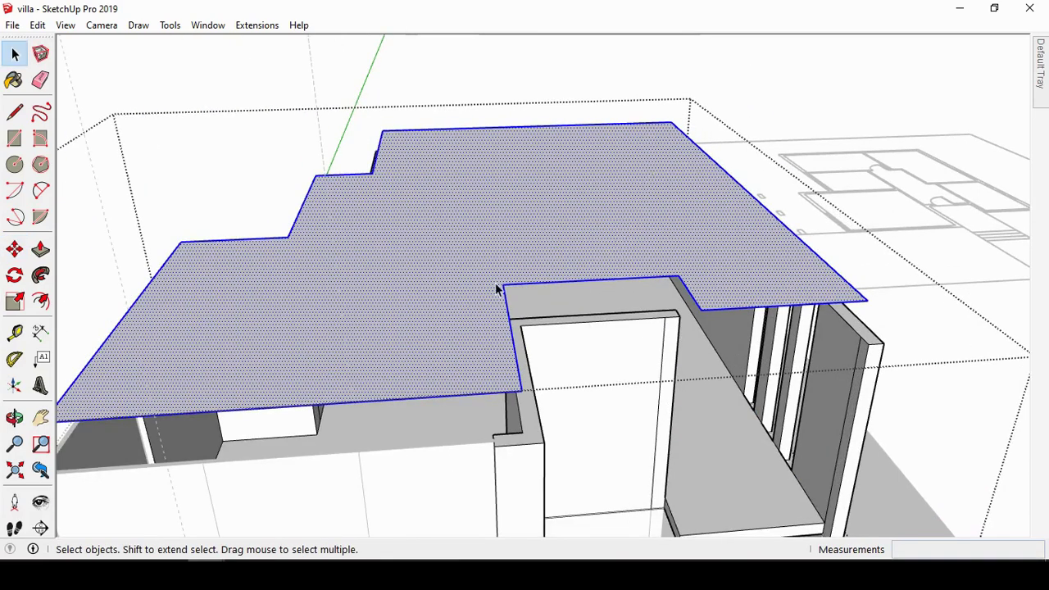
click(475, 321)
text(0.2)
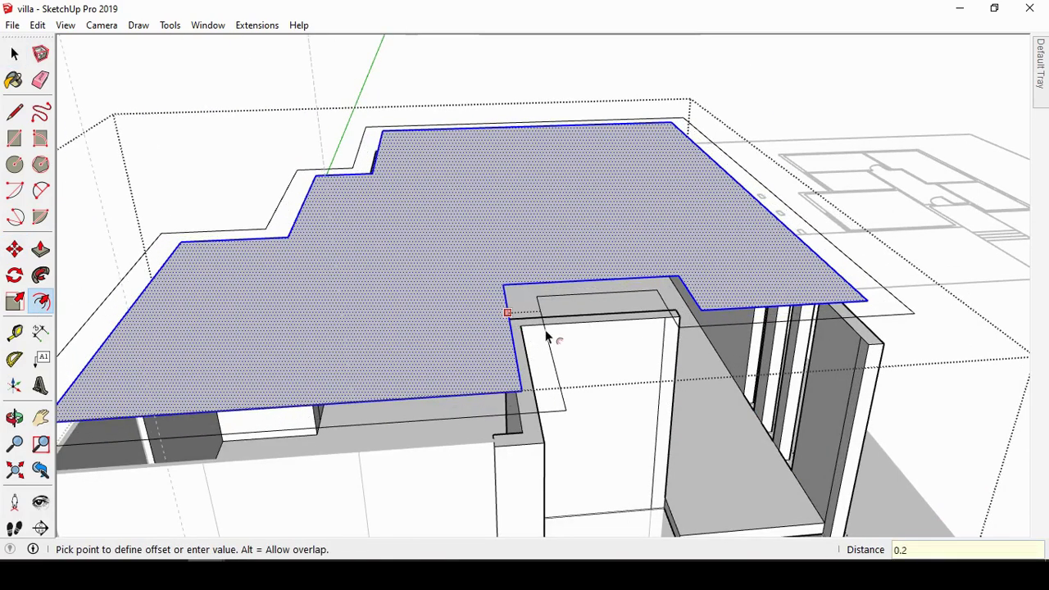
key(Return)
key(space)
key(Delete)
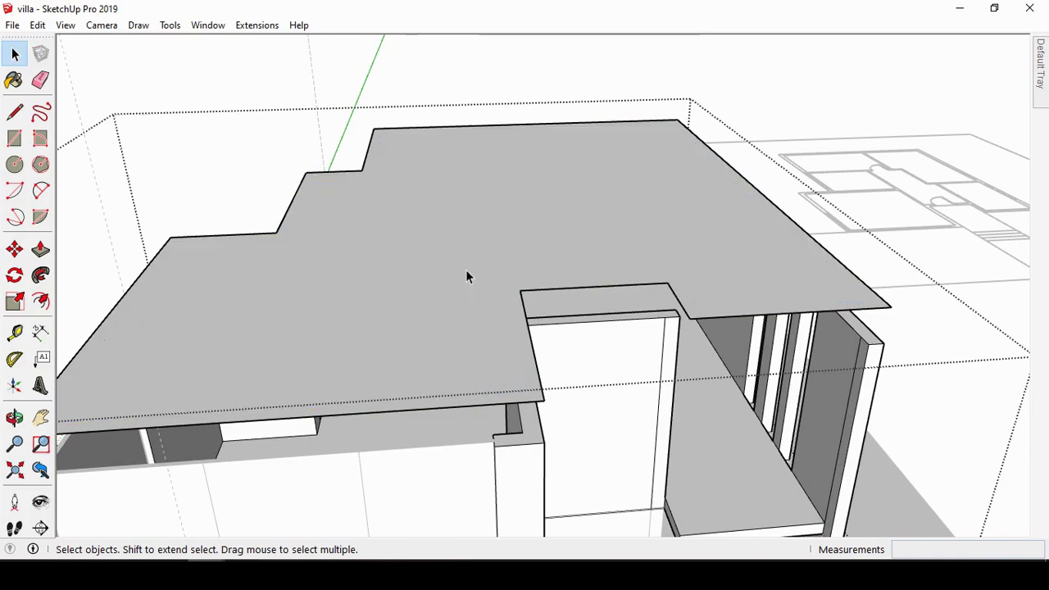
click(579, 273)
mouse_move(578, 274)
middle_down()
mouse_move(472, 325)
mouse_move(610, 334)
middle_up()
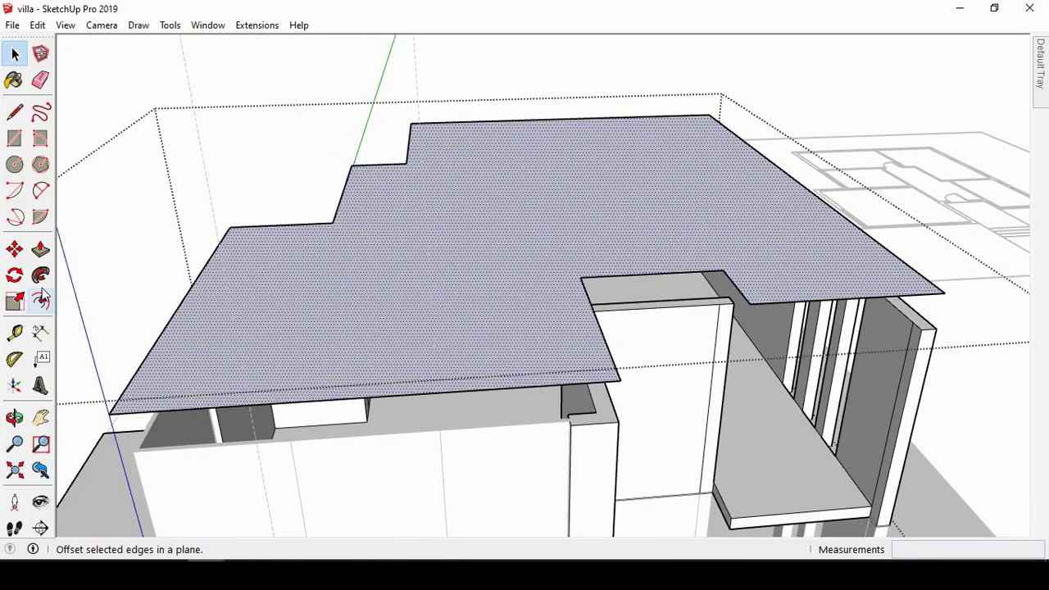
middle_drag(351, 402, 70, 250)
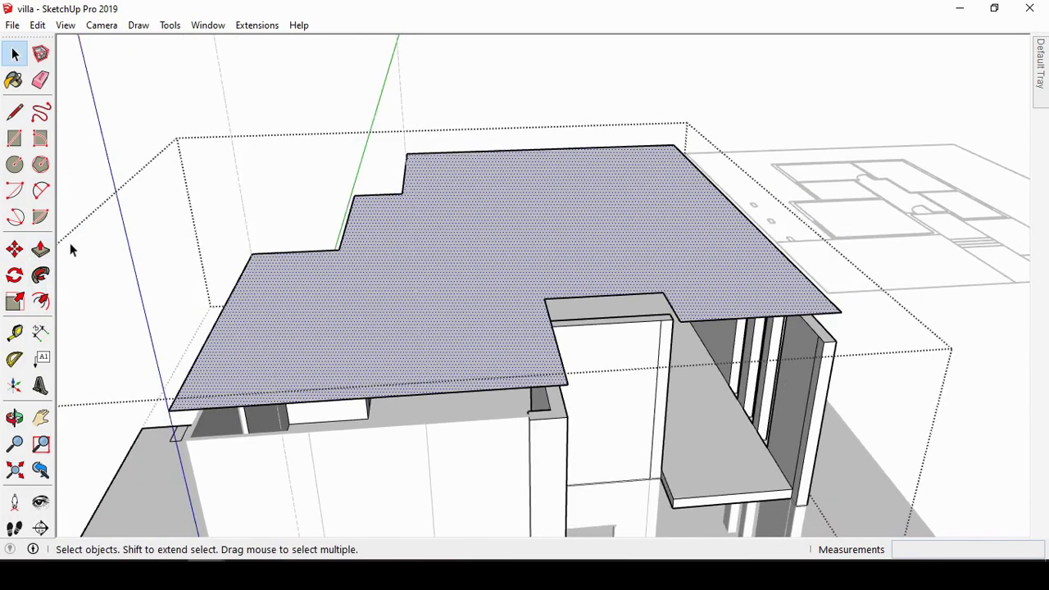
Step: Draw a rectangle on the roof from the slab's notch corner to its outer edge
click(15, 139)
click(673, 319)
scroll(738, 213, up, 2)
scroll(735, 206, up, 2)
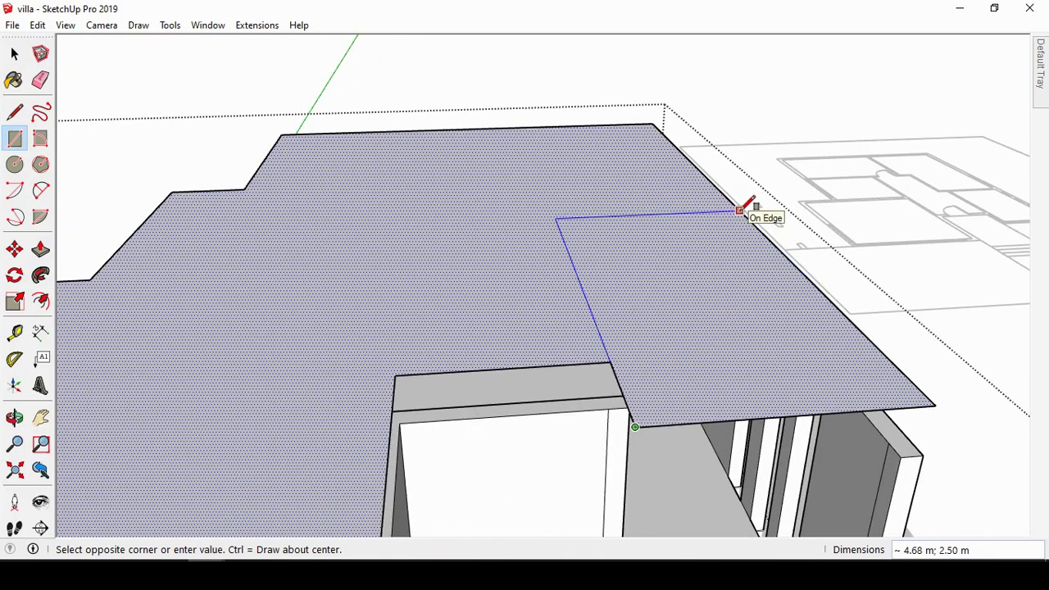
click(739, 211)
scroll(632, 270, down, 3)
key(m)
click(702, 63)
scroll(654, 330, down, 5)
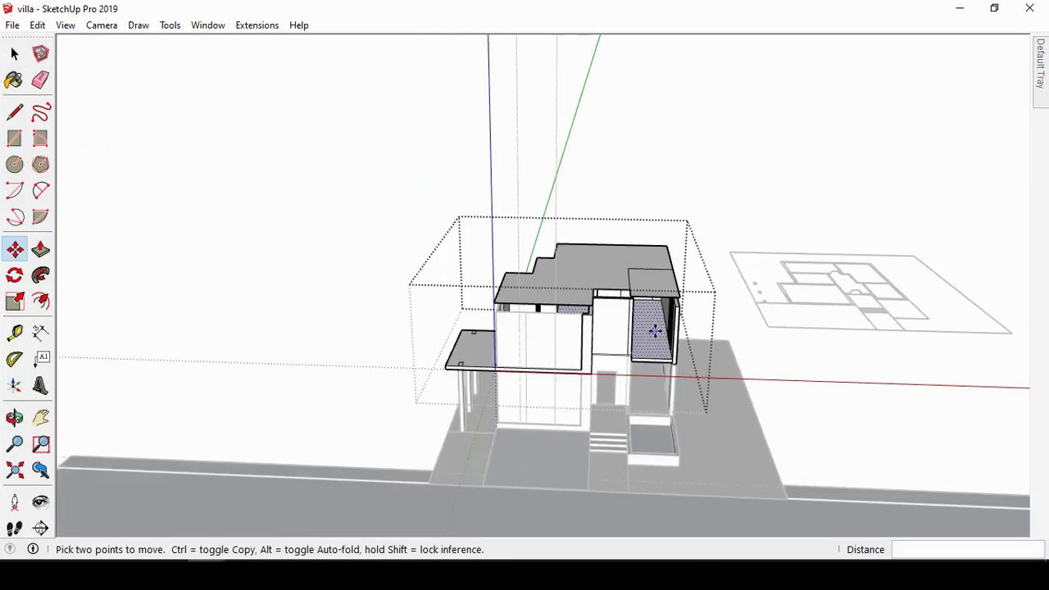
scroll(653, 330, down, 3)
scroll(651, 292, up, 3)
scroll(656, 303, up, 2)
key(space)
Step: Copy the rectangle face 1 m straight up above the roof
click(661, 313)
scroll(660, 313, up, 2)
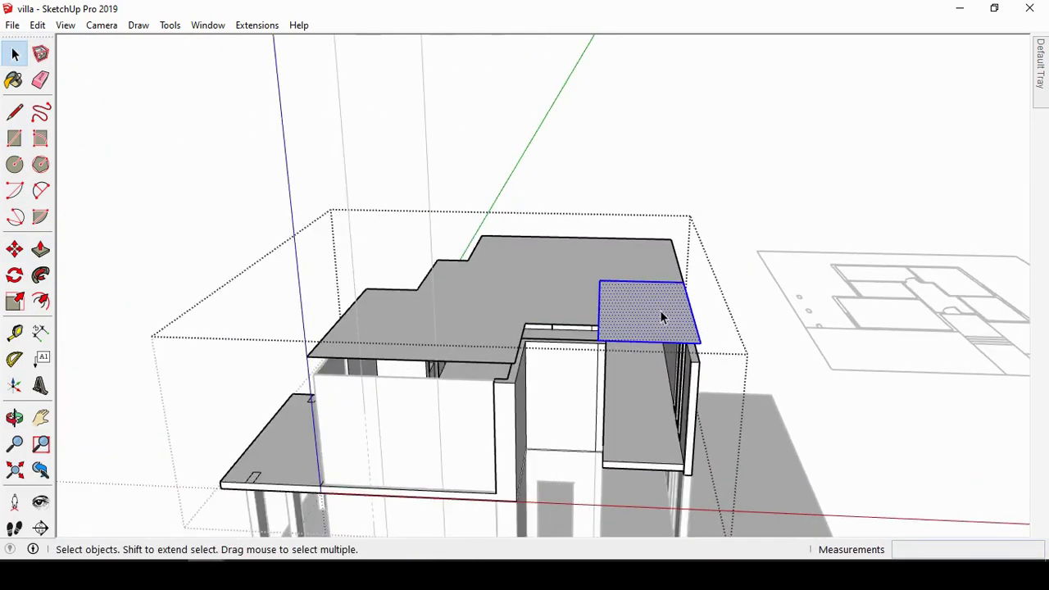
scroll(662, 316, up, 2)
key(m)
click(646, 350)
key(ctrl)
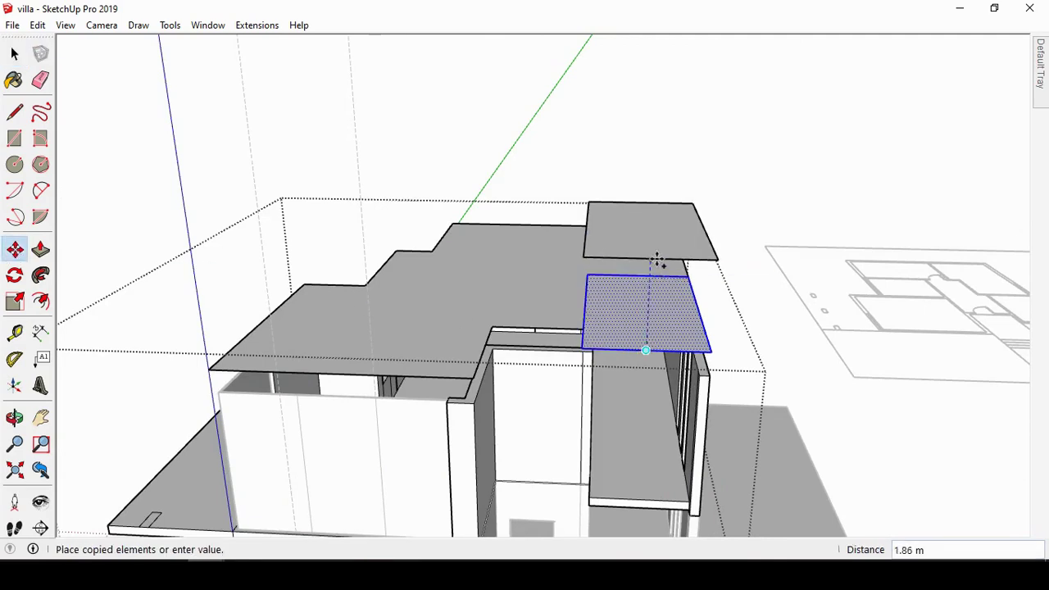
click(655, 260)
text(1)
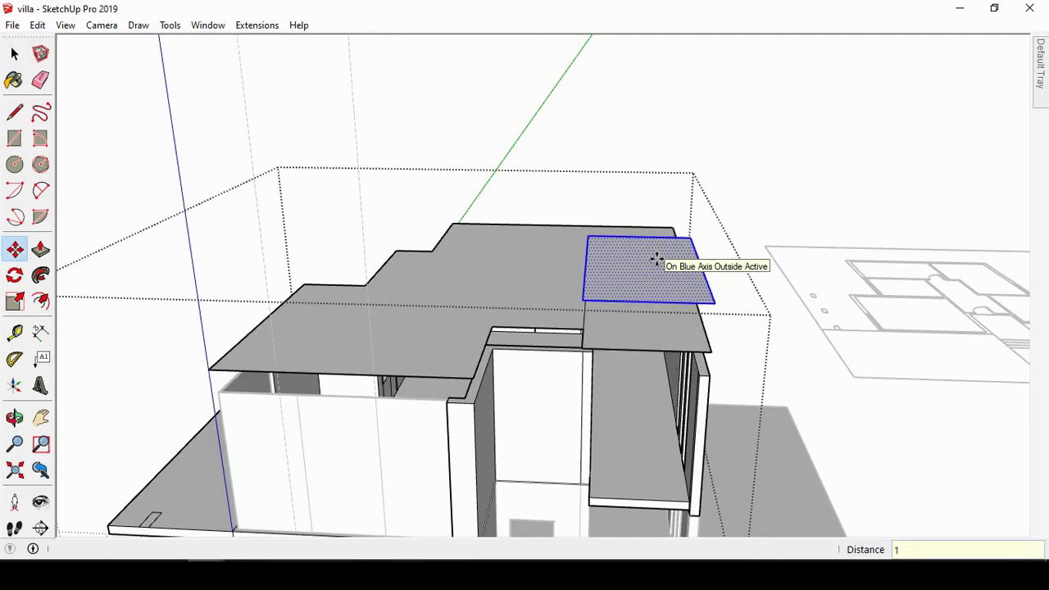
key(space)
scroll(703, 352, up, 2)
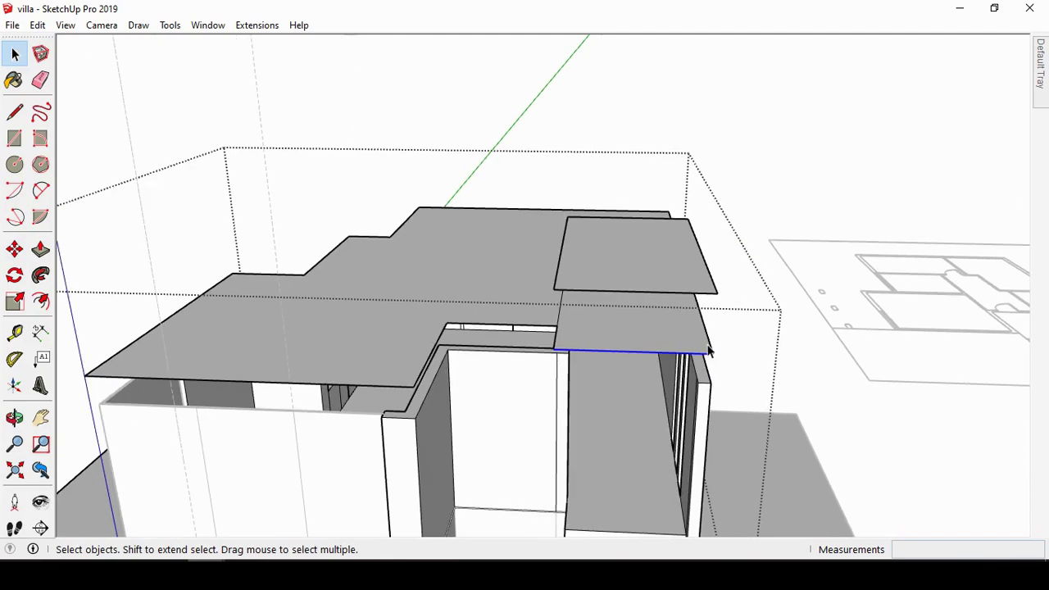
scroll(706, 353, up, 2)
click(711, 354)
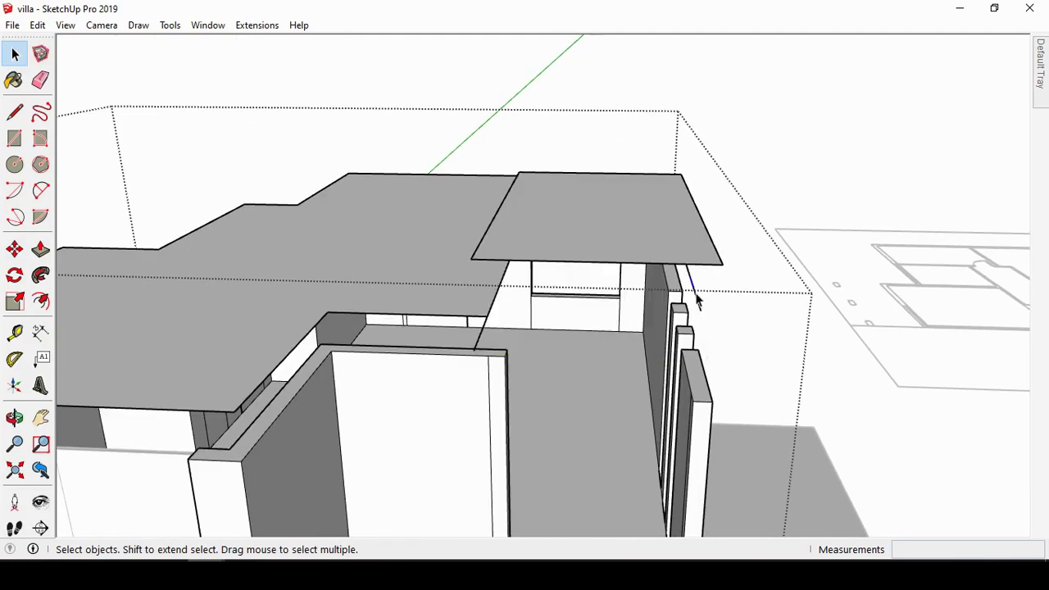
Step: Lower the main roof slab 0.50 m so it rests on the wall tops
click(15, 418)
drag(679, 399, 779, 200)
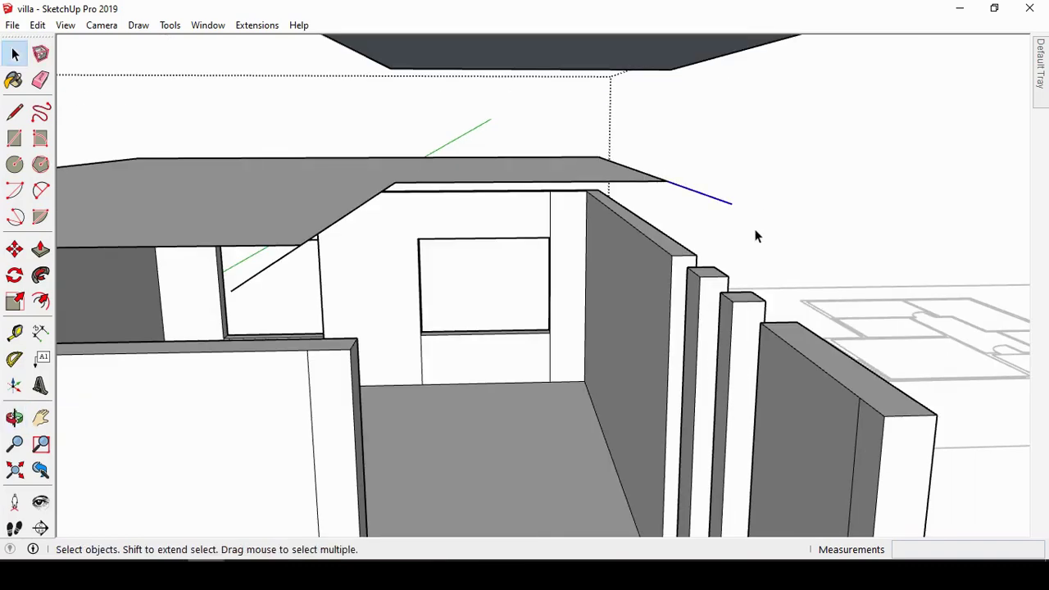
scroll(756, 236, down, 3)
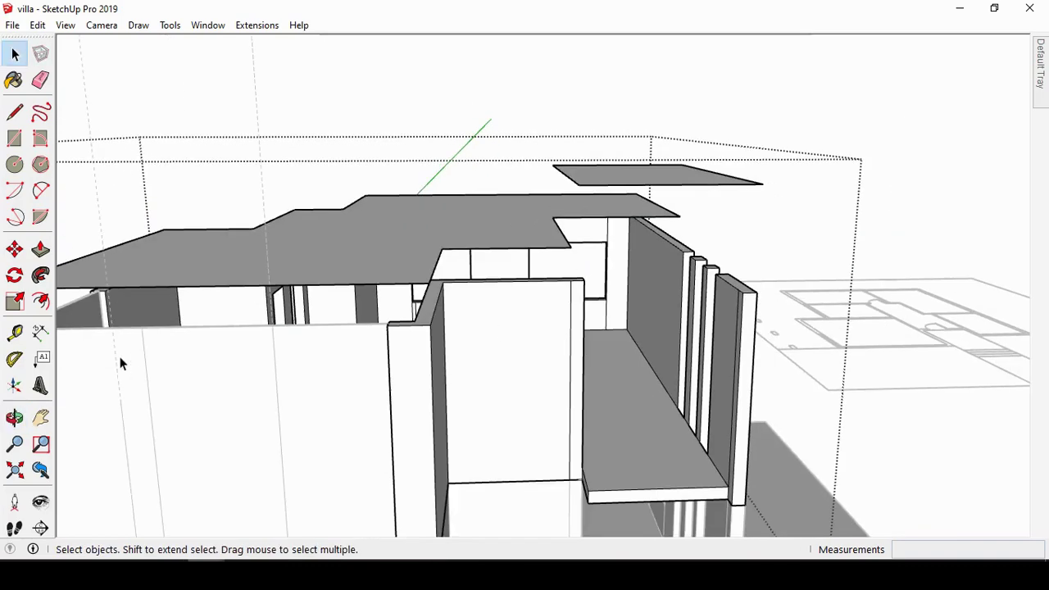
click(15, 418)
mouse_move(566, 358)
mouse_down()
mouse_move(541, 310)
mouse_move(533, 320)
mouse_up()
key(space)
mouse_move(534, 320)
middle_down()
mouse_move(615, 340)
mouse_move(369, 226)
middle_up()
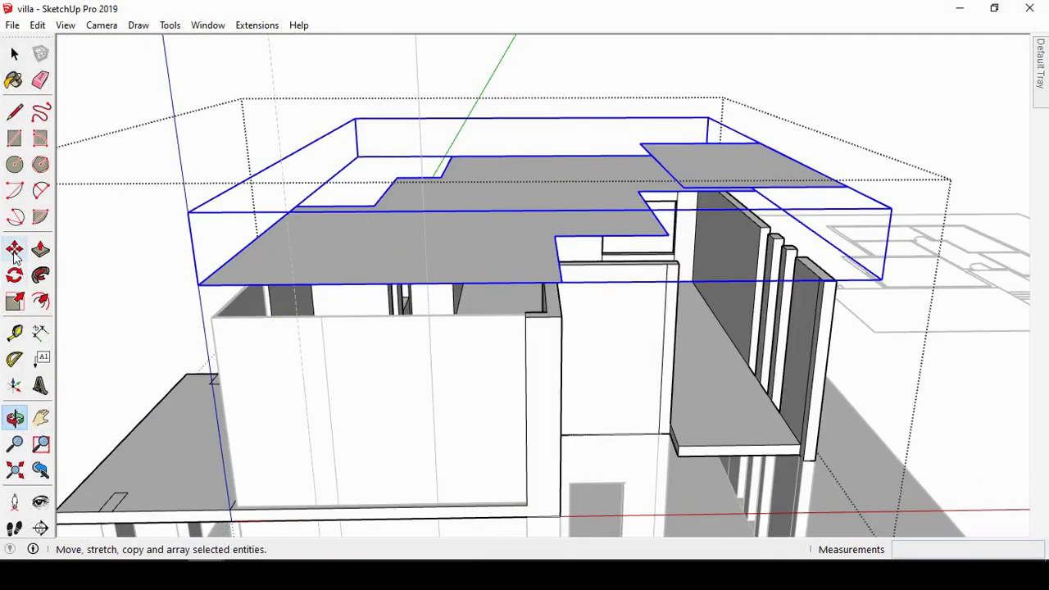
click(15, 251)
scroll(567, 283, up, 2)
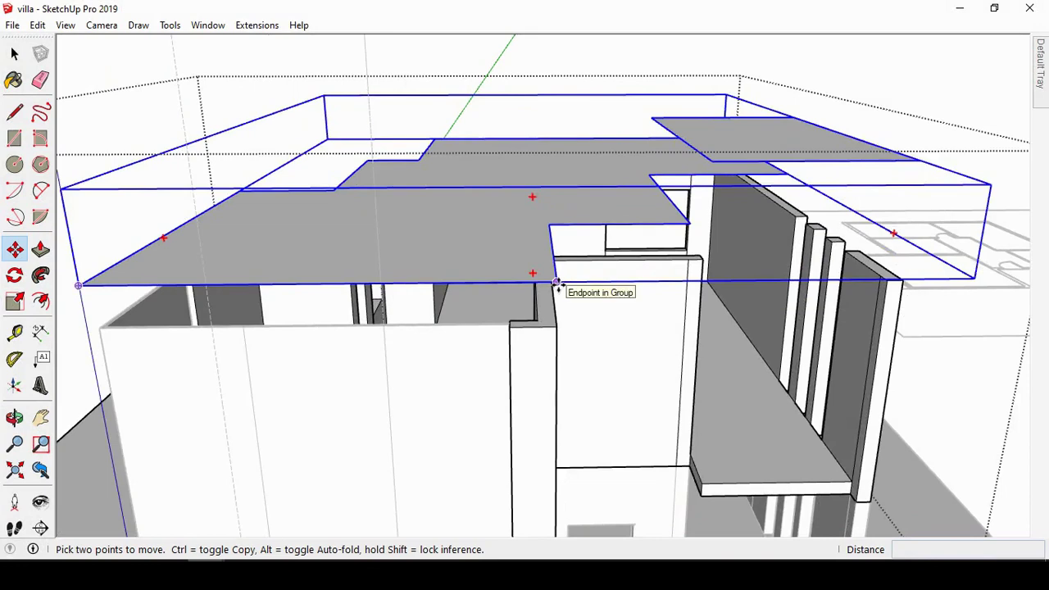
click(557, 282)
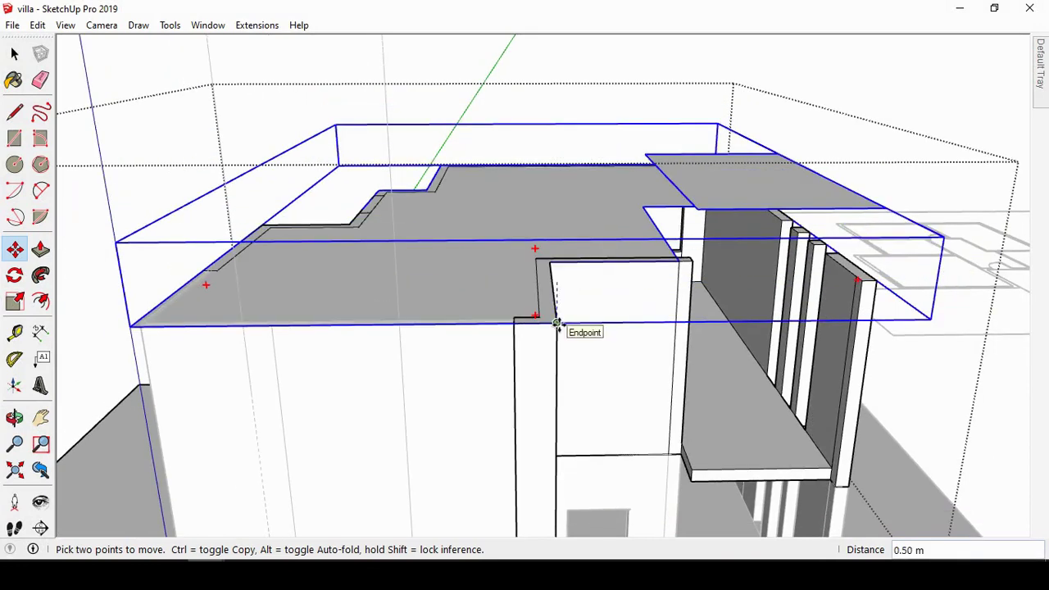
click(557, 324)
scroll(508, 223, down, 2)
key(space)
middle_drag(739, 241, 454, 278)
Step: Thicken the main roof slab and the small top slab by 0.20 m each
click(454, 278)
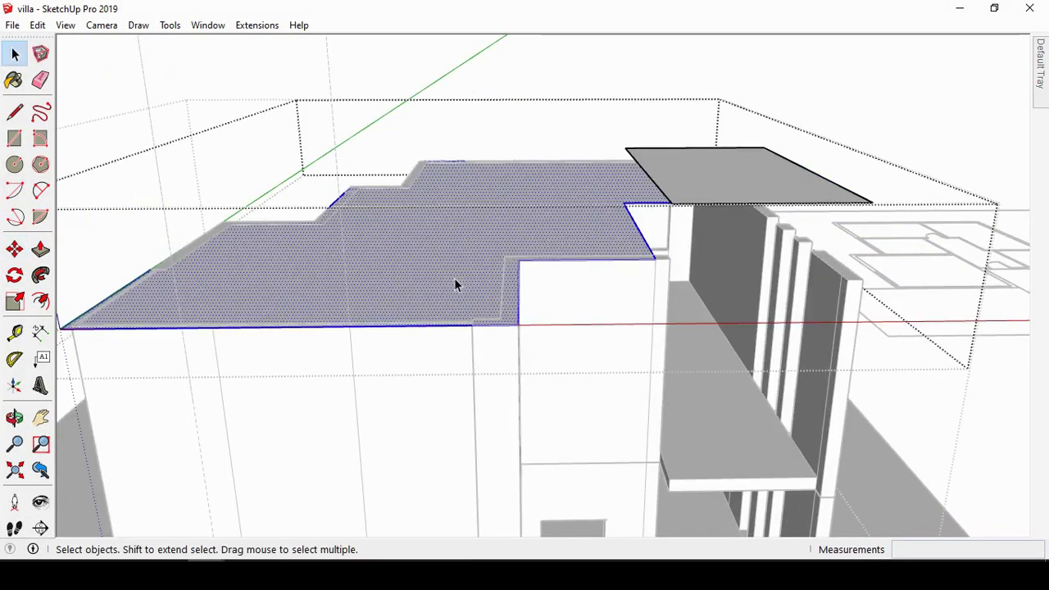
click(40, 250)
text(0.2)
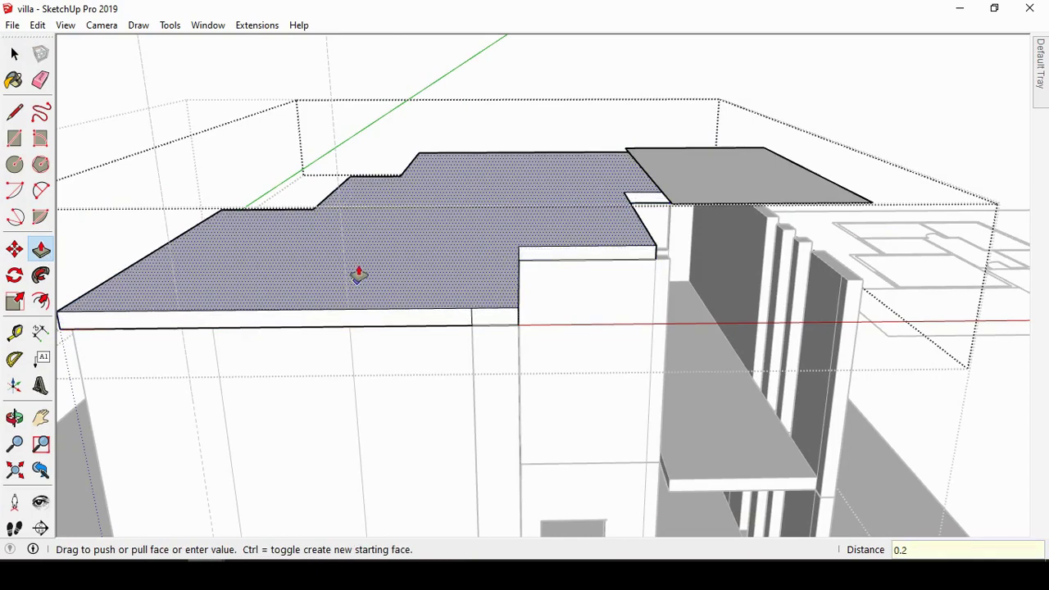
key(Return)
scroll(358, 274, down, 2)
scroll(524, 181, up, 2)
click(576, 194)
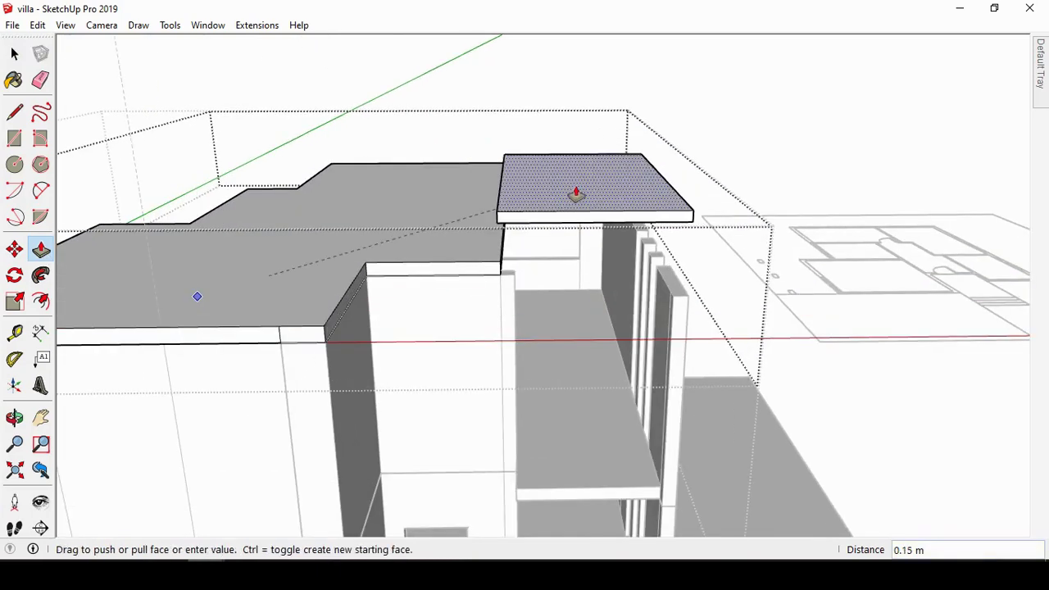
key(Return)
key(space)
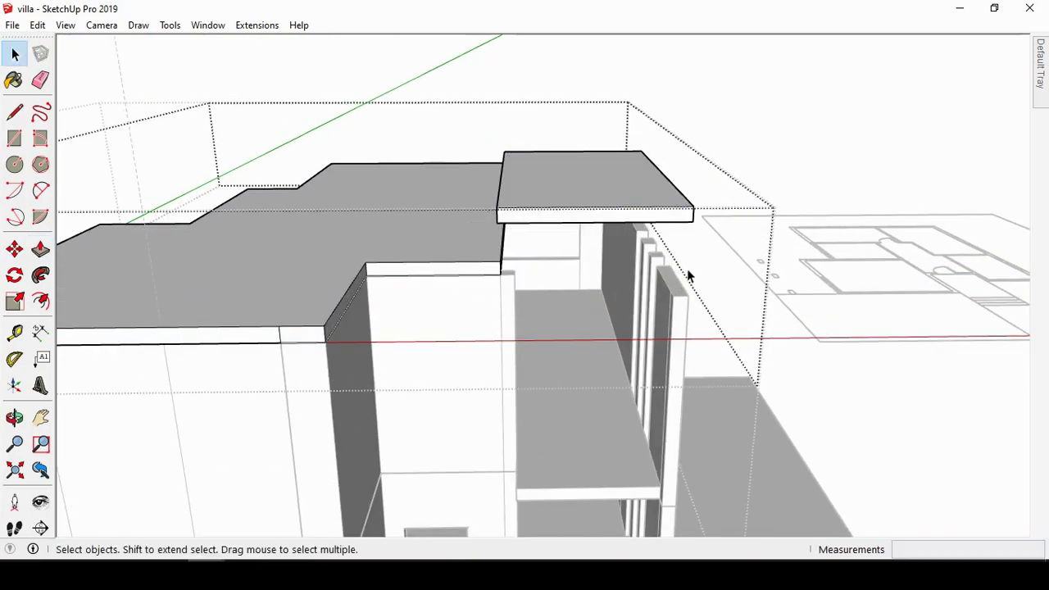
scroll(681, 274, up, 2)
scroll(680, 274, down, 2)
Step: Pull the top slab's front face outward
middle_drag(223, 351, 140, 285)
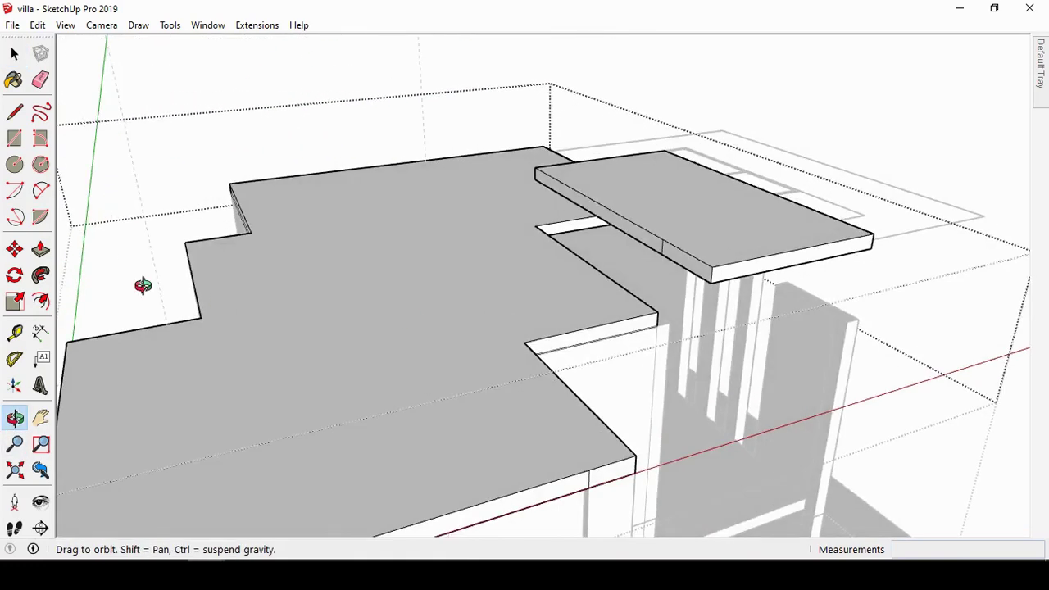
key(p)
key(space)
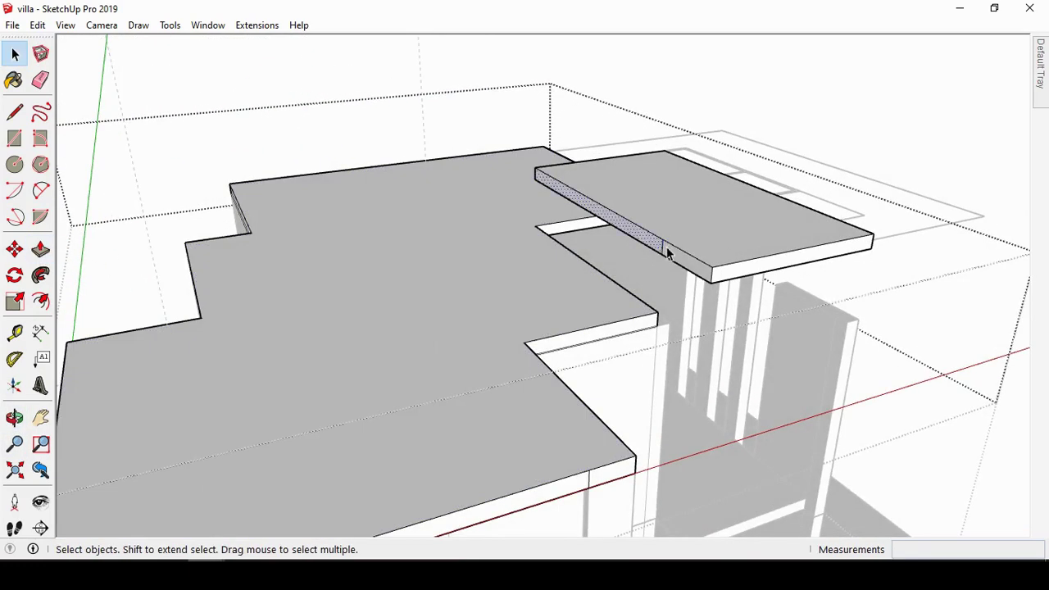
scroll(666, 250, up, 1)
click(40, 250)
click(622, 219)
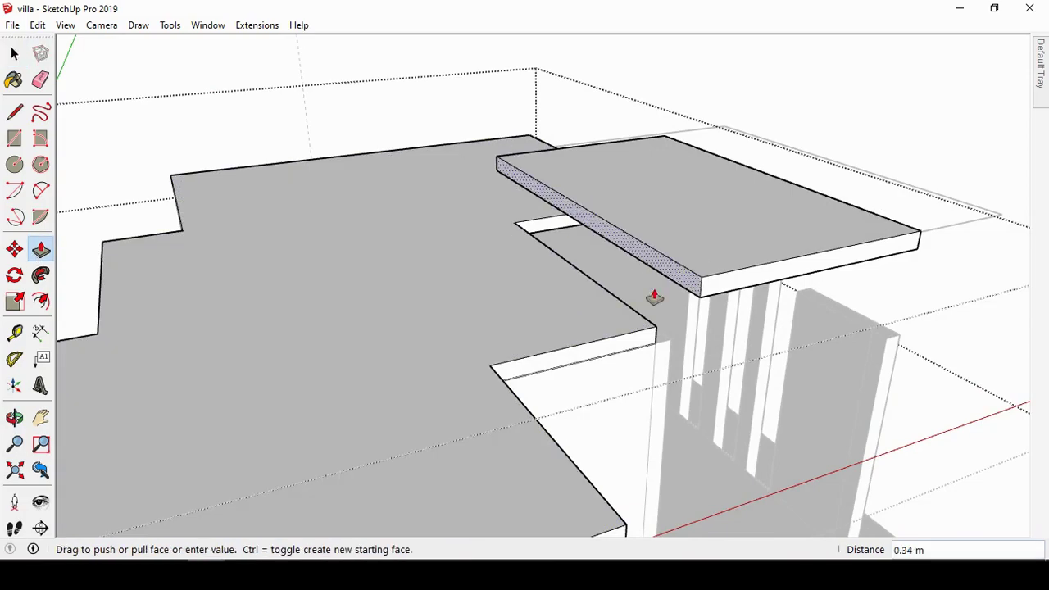
click(360, 394)
scroll(66, 393, down, 3)
Step: Pull the upper slab's side faces outward to widen it
mouse_move(498, 331)
middle_down()
mouse_move(550, 368)
mouse_move(562, 324)
middle_up()
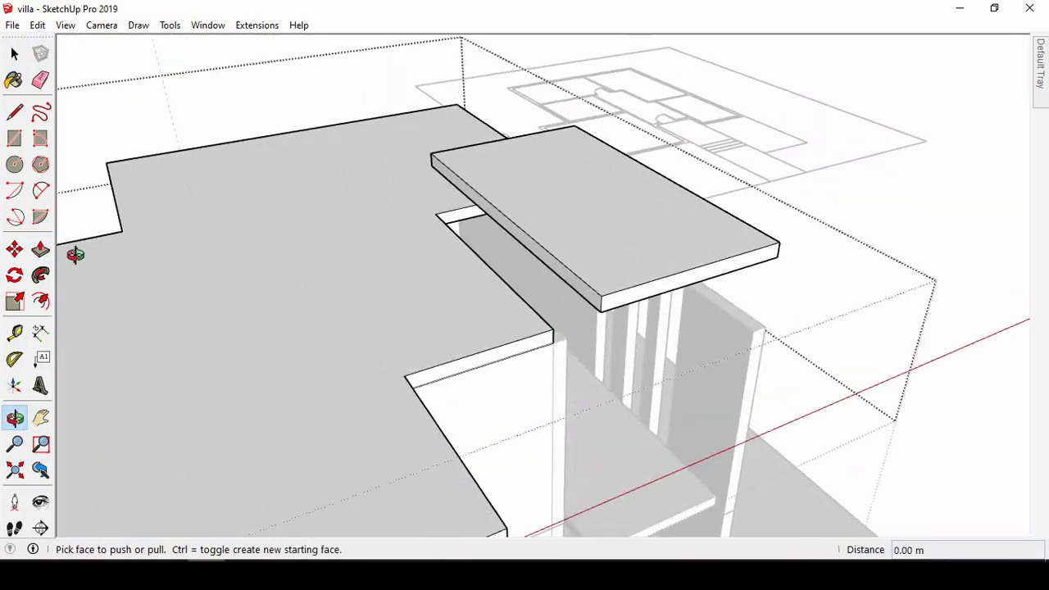
drag(575, 310, 404, 388)
scroll(405, 388, down, 3)
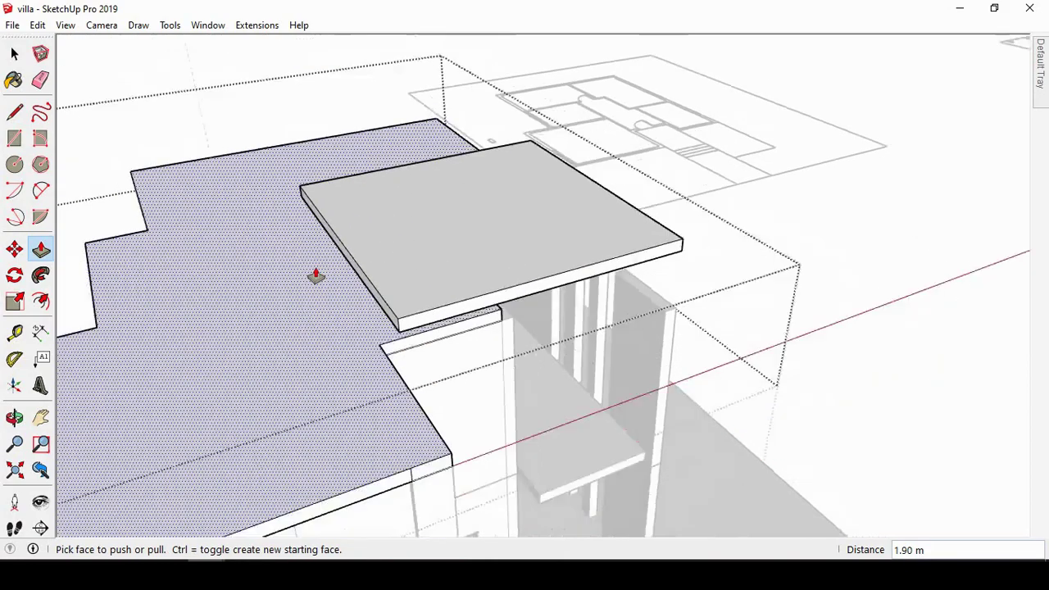
mouse_move(316, 273)
middle_down()
mouse_move(320, 219)
mouse_move(323, 235)
mouse_move(382, 279)
mouse_move(366, 273)
middle_up()
click(41, 249)
mouse_move(462, 283)
mouse_down()
mouse_move(460, 263)
mouse_move(431, 278)
mouse_up()
mouse_move(431, 278)
middle_down()
mouse_move(290, 342)
mouse_move(499, 306)
mouse_move(492, 227)
middle_up()
Step: Offset the upper slab's underside outline and push the inner panel 0.10 m
scroll(491, 227, up, 3)
scroll(489, 304, up, 3)
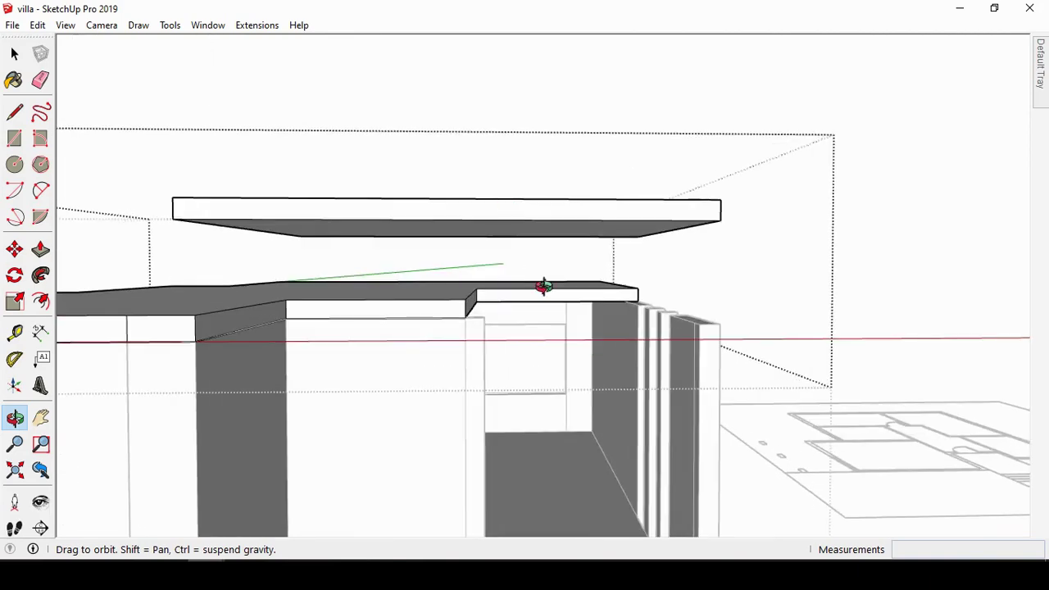
click(43, 310)
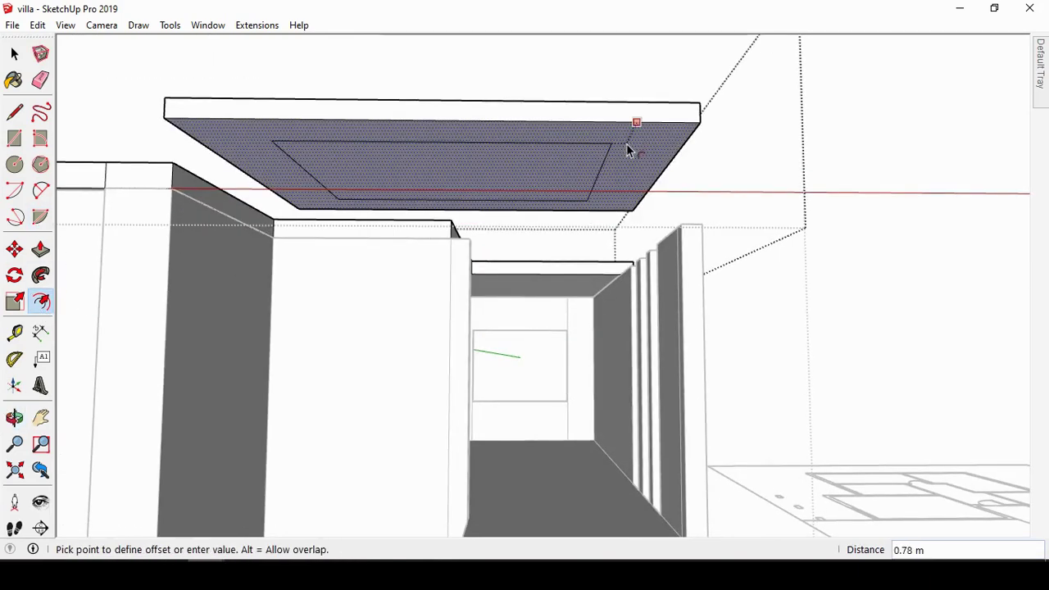
click(627, 150)
click(40, 249)
click(461, 173)
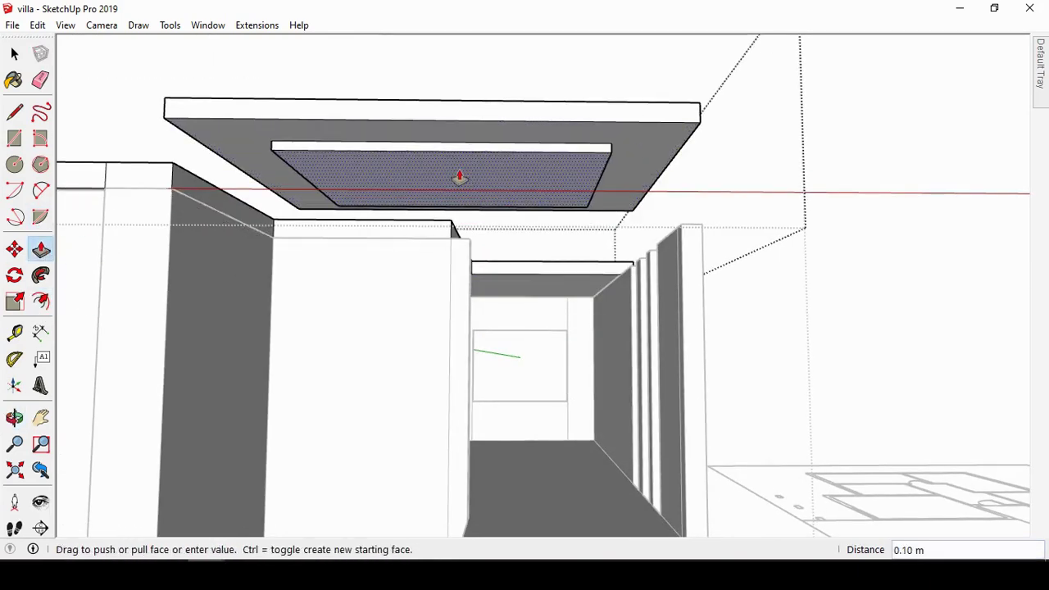
click(459, 179)
scroll(458, 179, down, 3)
mouse_move(533, 402)
middle_down()
mouse_move(401, 394)
mouse_move(489, 335)
middle_up()
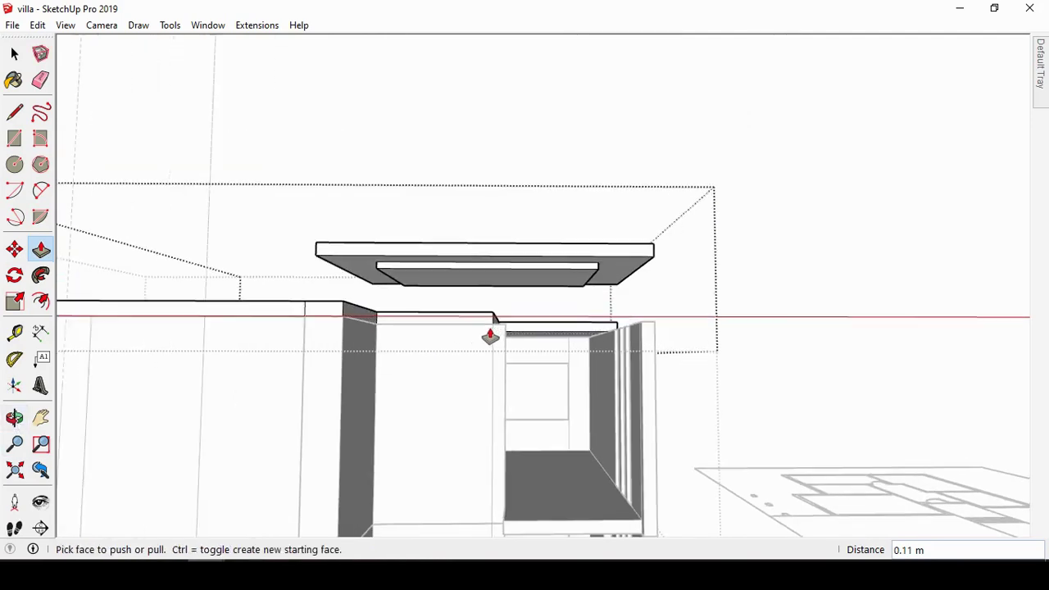
key(o)
mouse_move(271, 390)
mouse_down()
mouse_move(538, 222)
mouse_move(585, 339)
mouse_move(562, 323)
mouse_move(569, 382)
mouse_move(639, 473)
mouse_move(480, 290)
mouse_move(552, 237)
mouse_move(510, 335)
mouse_move(528, 312)
mouse_up()
Step: Push/Pull the narrow facade panel upward until it meets the roof slab underside
key(space)
click(555, 325)
scroll(533, 303, up, 3)
click(571, 269)
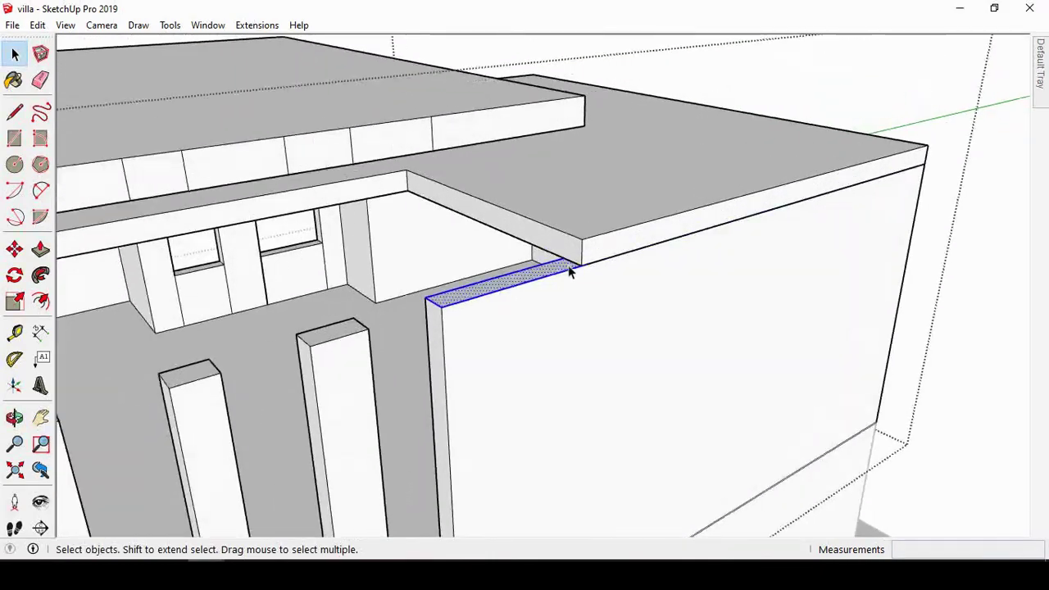
scroll(573, 270, up, 3)
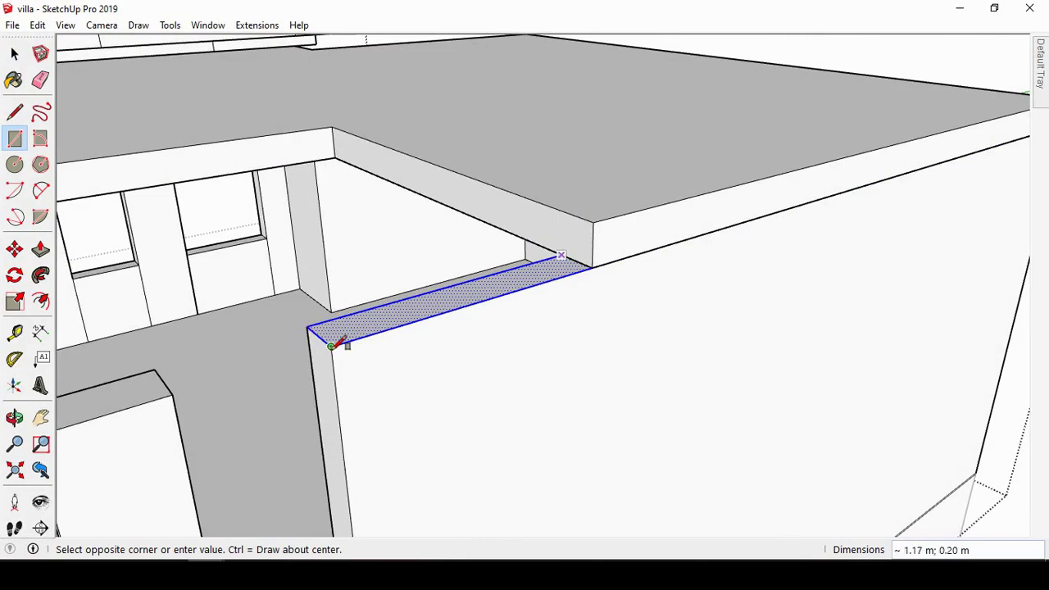
click(40, 249)
middle_drag(445, 312, 416, 131)
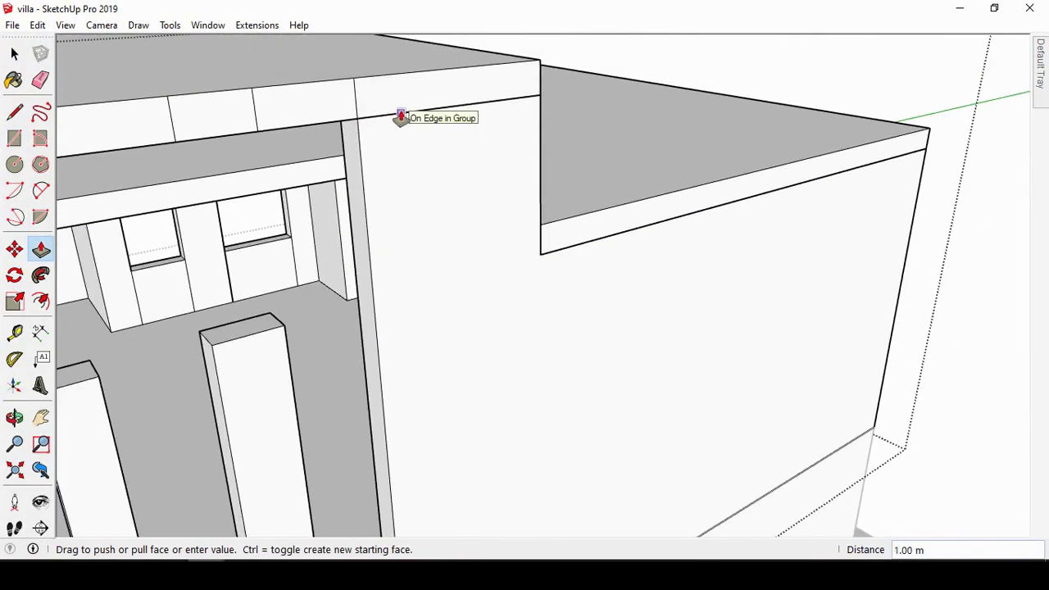
scroll(503, 122, down, 2)
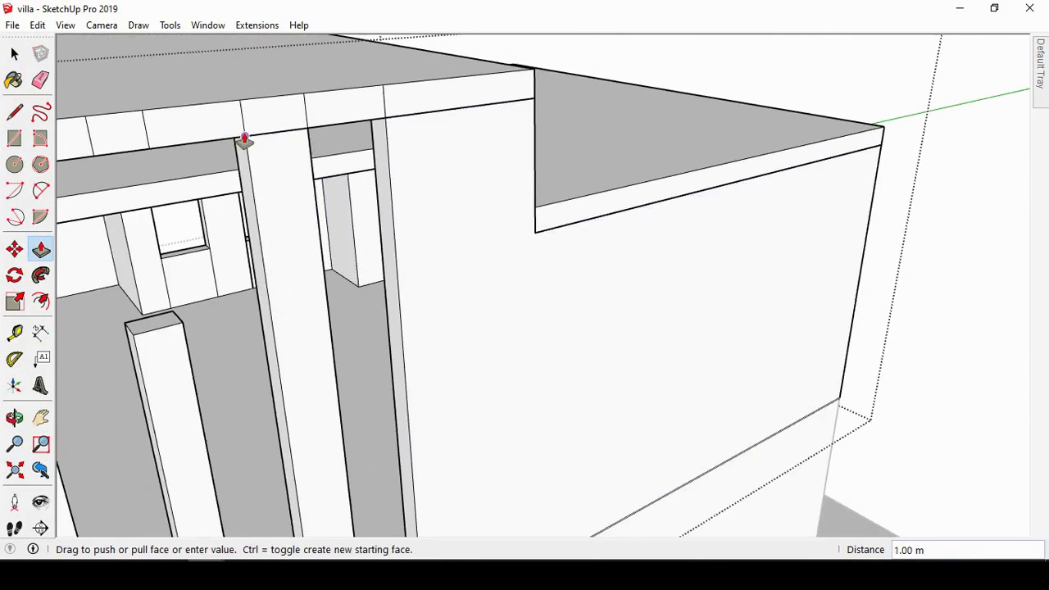
scroll(286, 205, down, 2)
scroll(324, 266, down, 1)
scroll(376, 279, up, 2)
scroll(426, 278, down, 4)
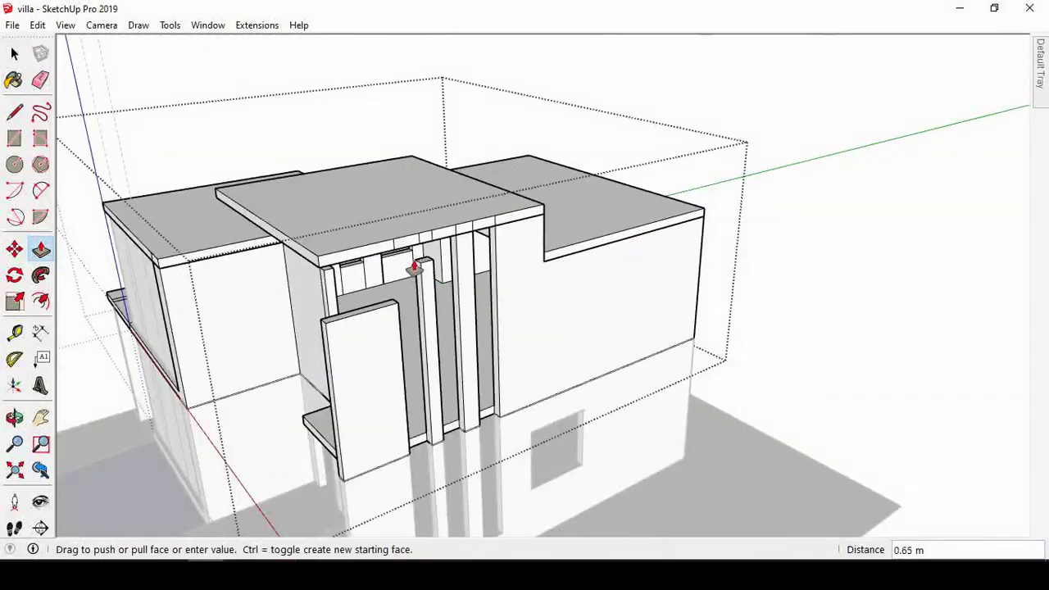
scroll(366, 304, up, 3)
click(347, 332)
click(253, 204)
scroll(531, 273, down, 3)
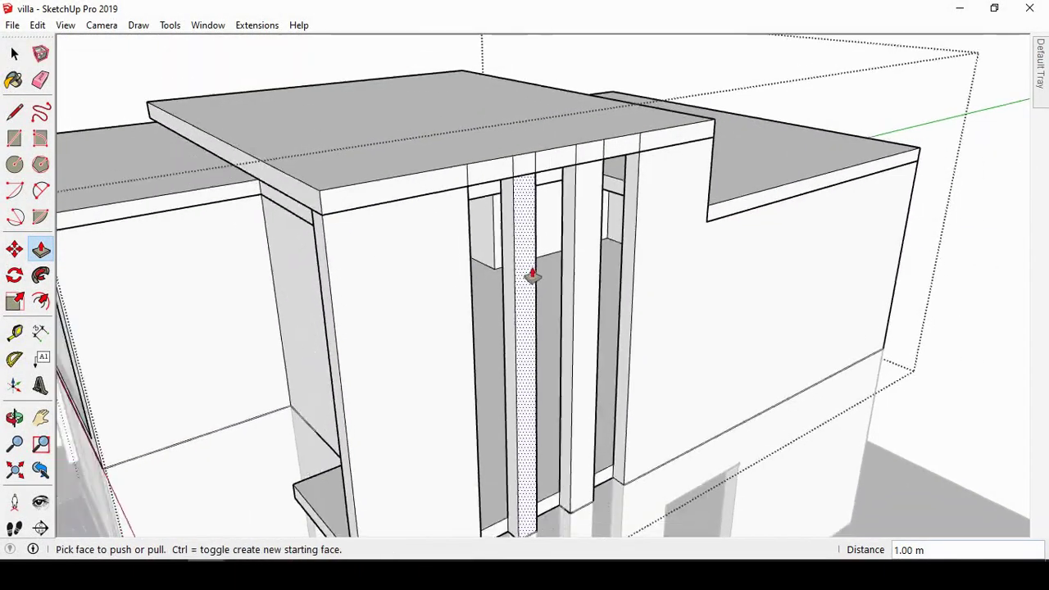
Step: Open the roof group for editing, starting and cancelling a pull of its top face
click(15, 418)
mouse_move(421, 317)
mouse_down()
mouse_move(636, 227)
mouse_move(597, 89)
mouse_move(702, 273)
mouse_move(658, 267)
mouse_move(627, 335)
mouse_move(657, 253)
mouse_move(428, 251)
mouse_move(628, 304)
mouse_move(744, 234)
mouse_up()
click(41, 249)
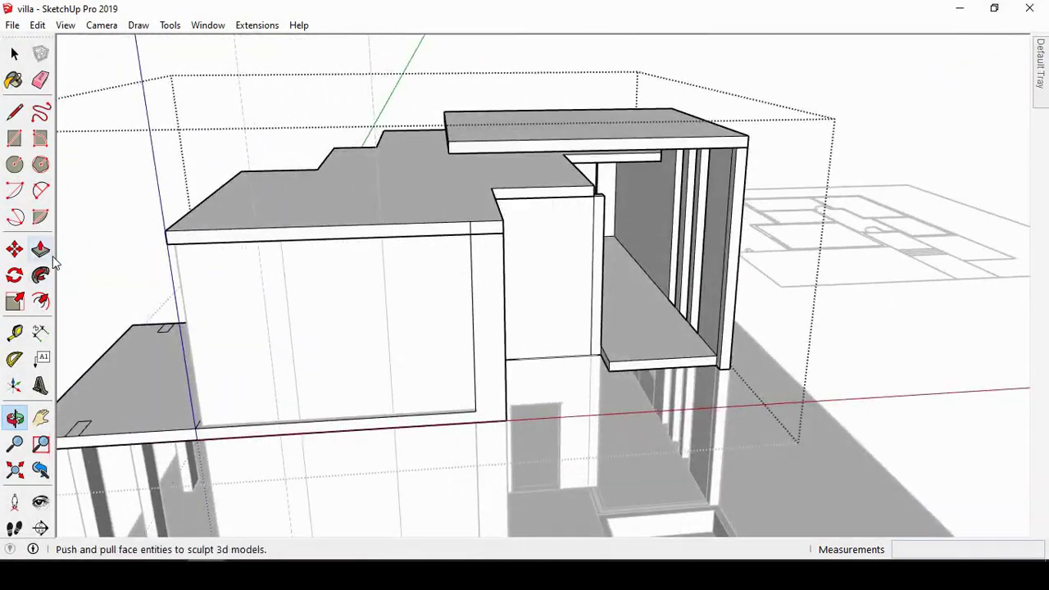
key(space)
double_click(580, 129)
click(41, 251)
click(510, 136)
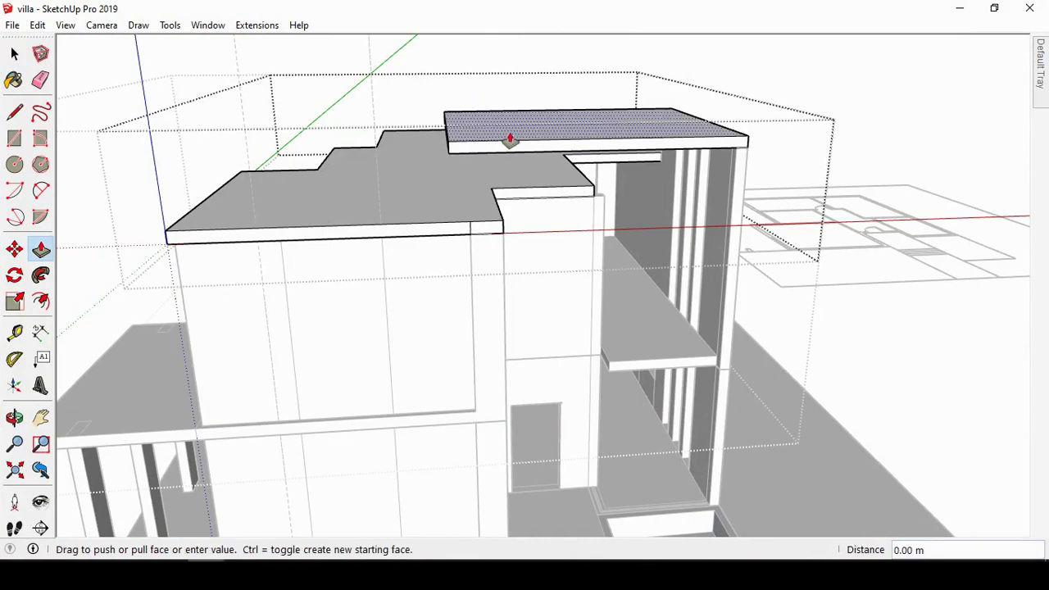
key(Escape)
scroll(391, 192, down, 1)
click(15, 418)
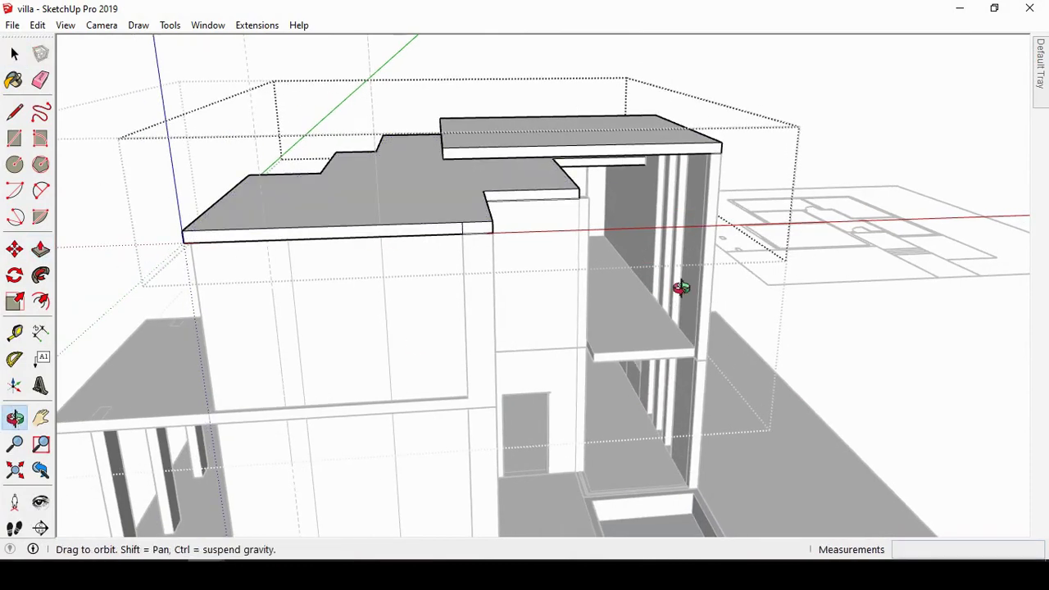
mouse_move(679, 281)
mouse_down()
mouse_move(623, 253)
mouse_move(590, 131)
mouse_up()
scroll(304, 107, up, 5)
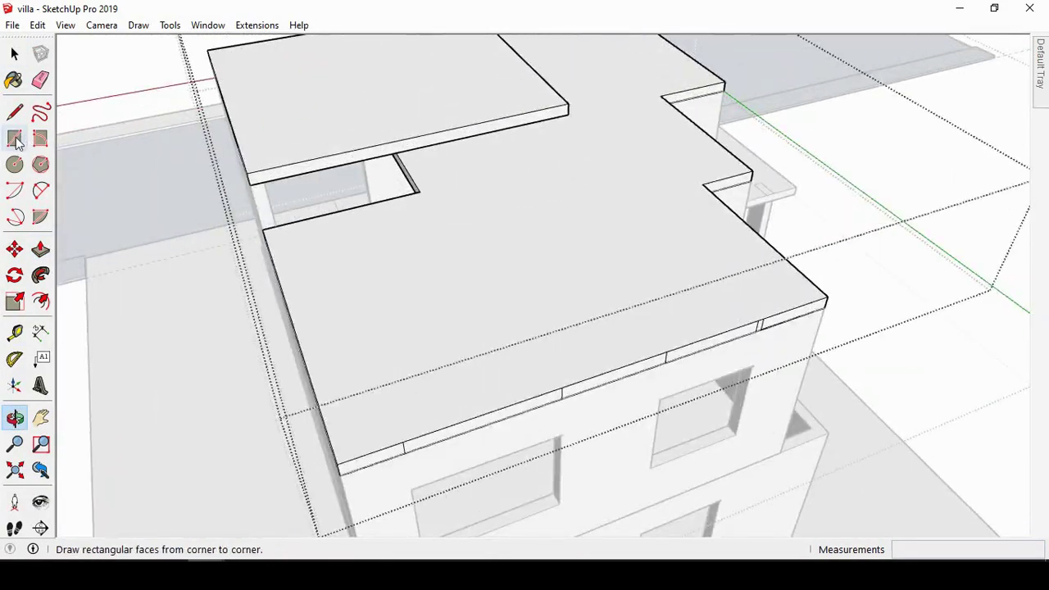
Step: Draw a rectangle that fills the roof slab opening
click(261, 229)
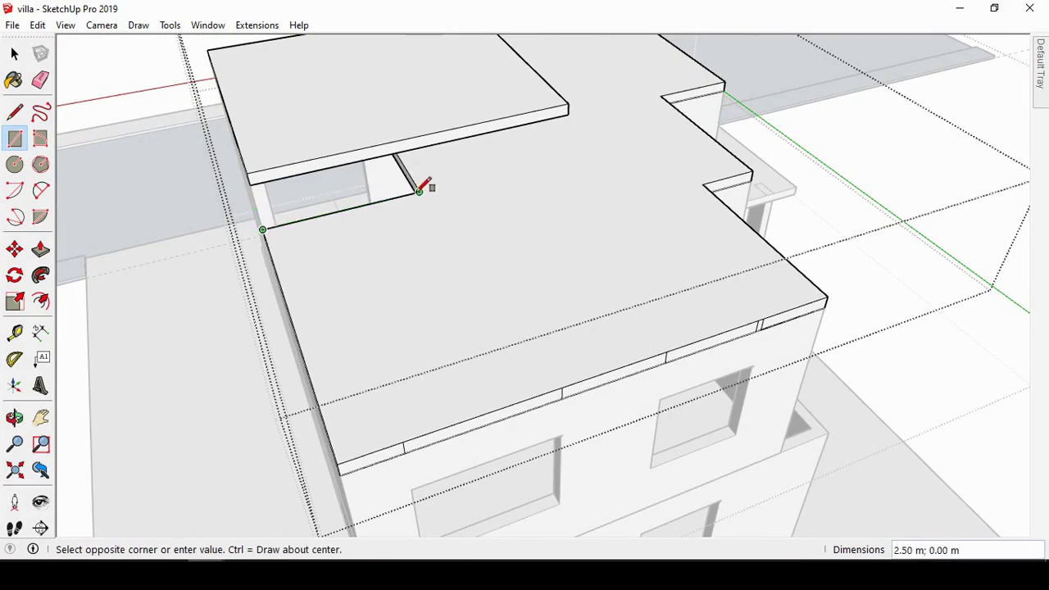
click(415, 147)
click(15, 417)
mouse_move(352, 262)
mouse_down()
mouse_move(702, 234)
mouse_move(809, 79)
mouse_up()
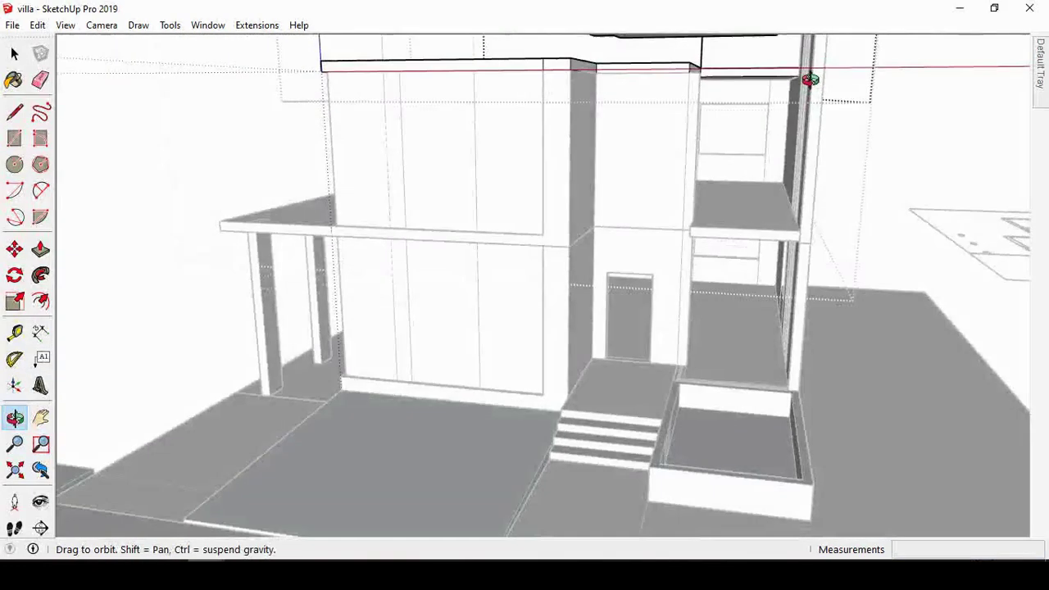
scroll(568, 270, down, 5)
drag(568, 270, 686, 134)
scroll(830, 119, up, 5)
scroll(831, 119, up, 3)
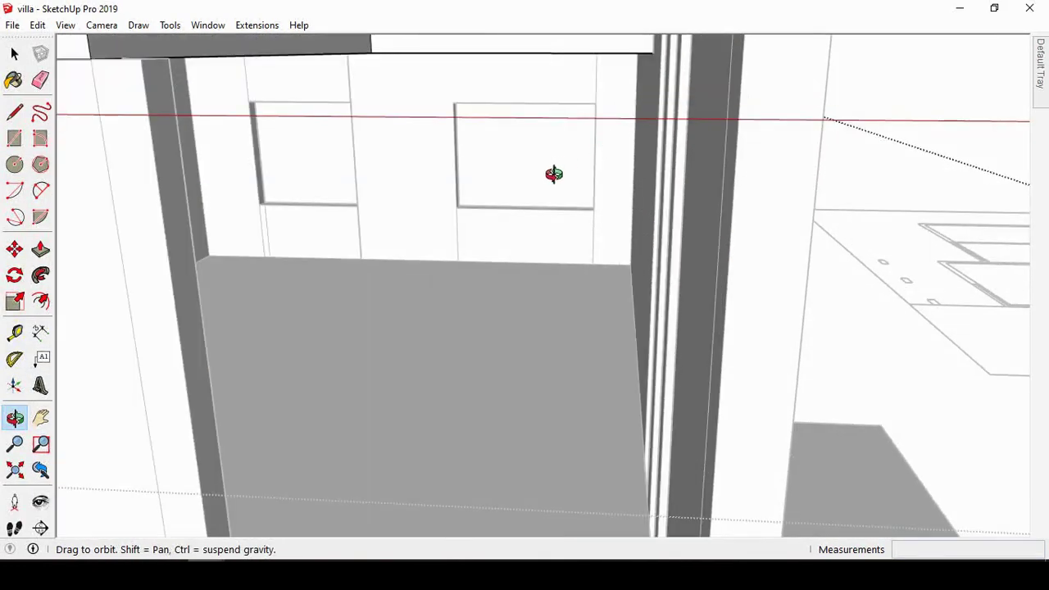
scroll(554, 174, down, 5)
drag(533, 169, 557, 224)
scroll(489, 115, up, 5)
Step: Push the slab edge face outward 0.20 m
key(r)
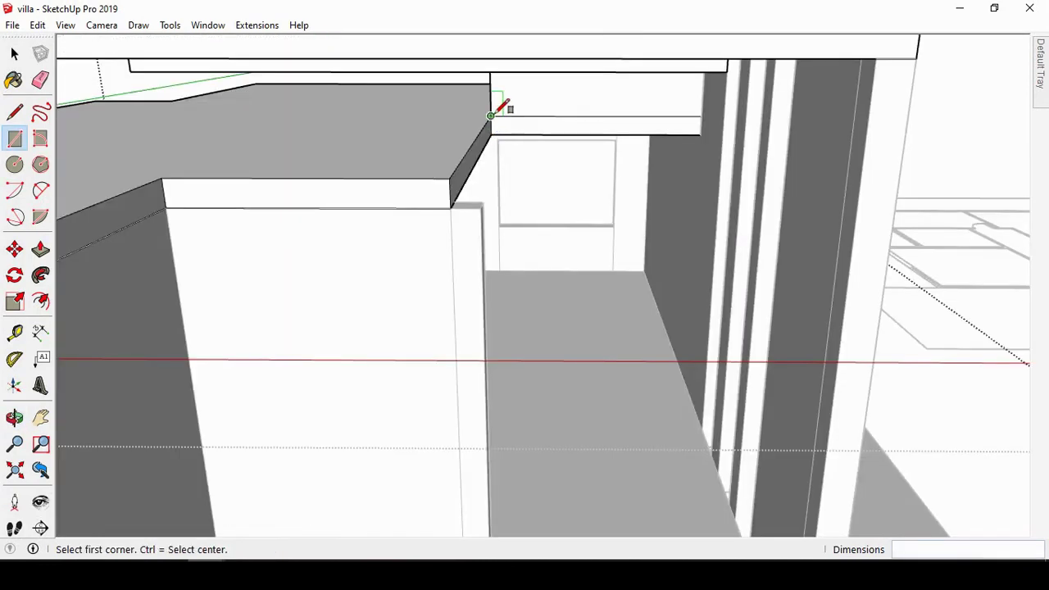
click(51, 254)
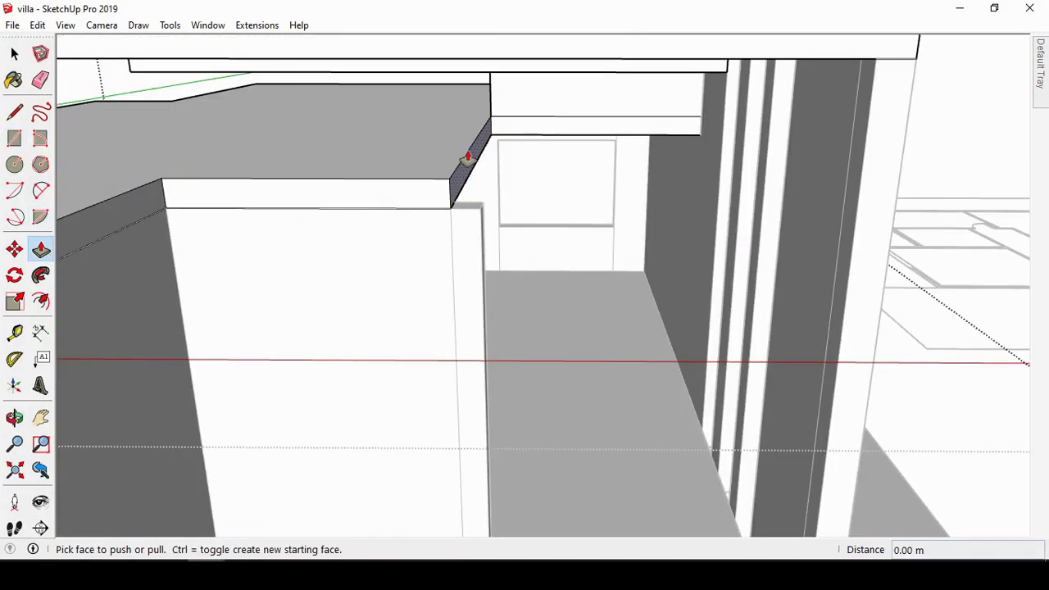
click(483, 218)
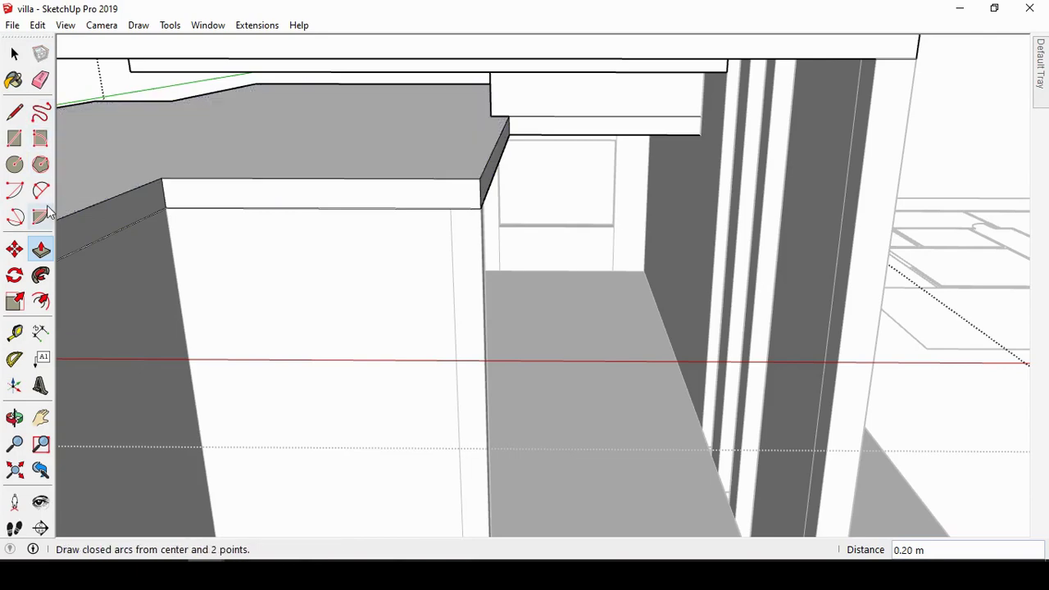
key(r)
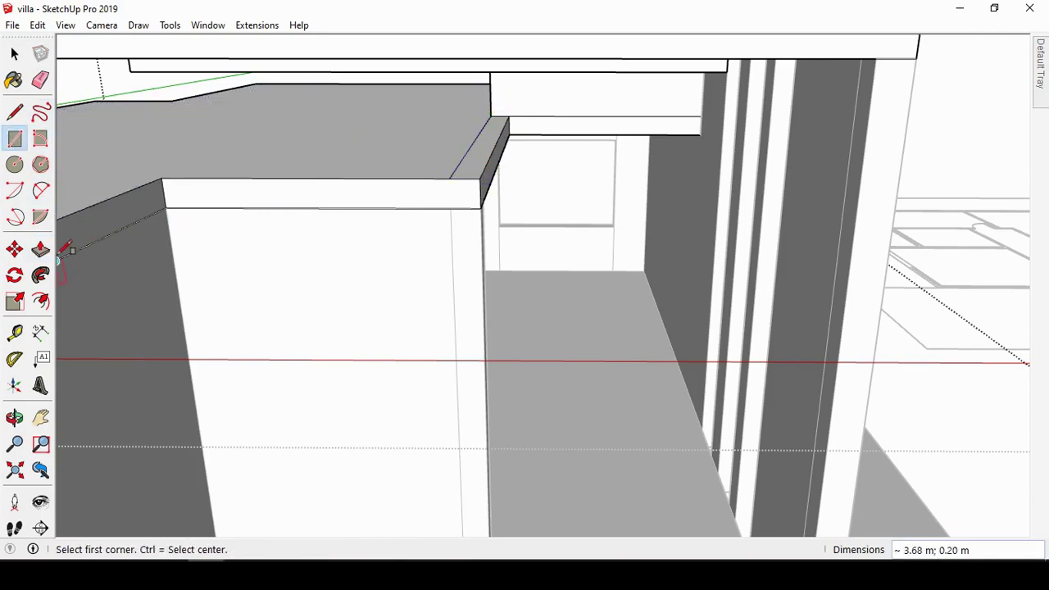
click(41, 249)
click(480, 159)
scroll(480, 159, down, 3)
scroll(431, 241, down, 2)
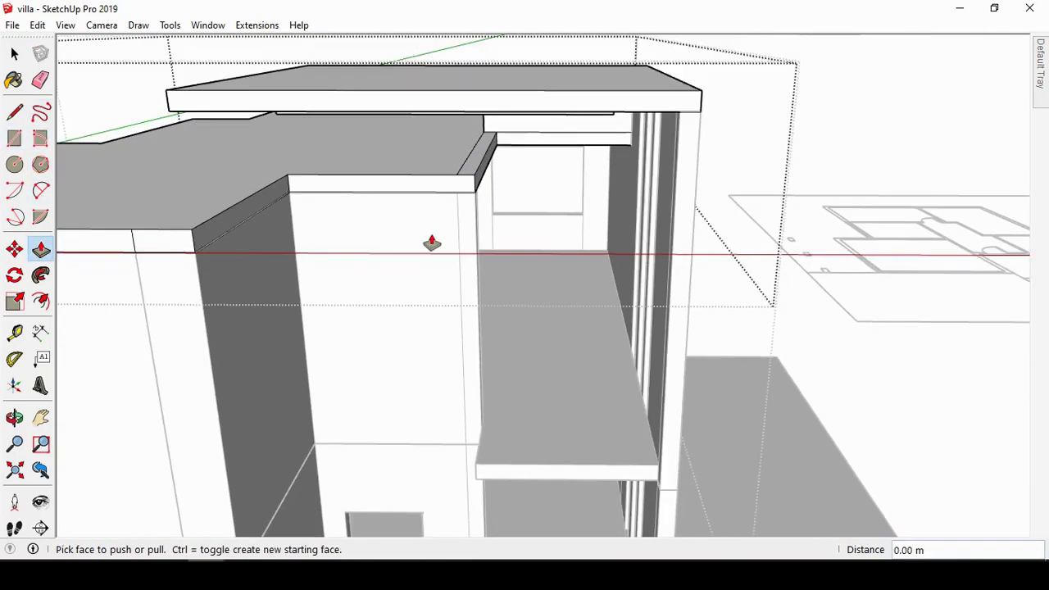
scroll(516, 141, up, 3)
click(14, 417)
mouse_move(245, 368)
mouse_down()
mouse_move(355, 400)
mouse_move(189, 421)
mouse_move(564, 306)
mouse_move(499, 302)
mouse_move(463, 223)
mouse_move(524, 258)
mouse_move(680, 276)
mouse_move(945, 276)
mouse_move(366, 268)
mouse_up()
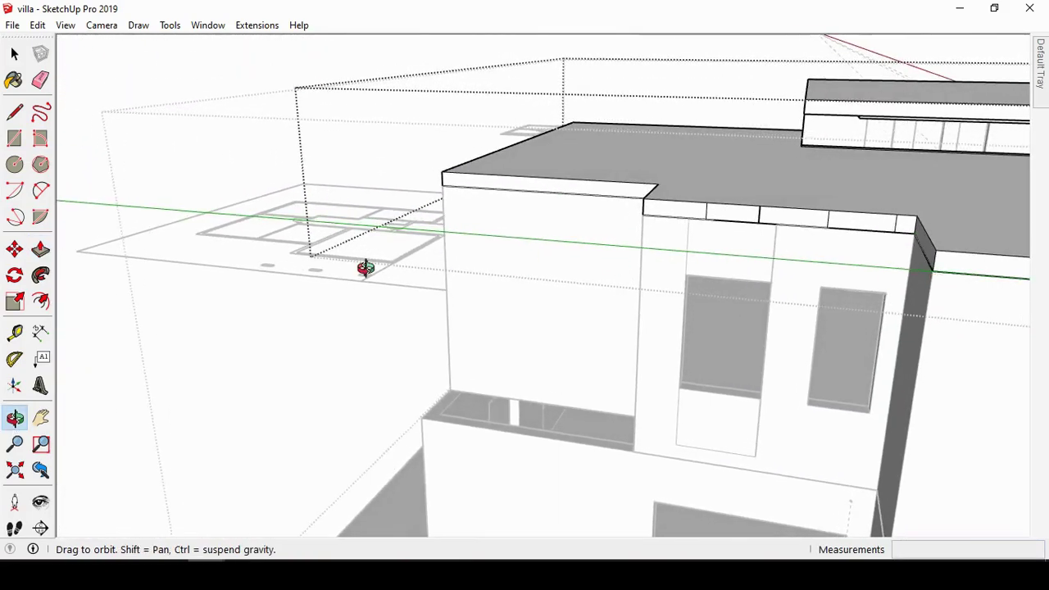
Step: Raise the short wall's top 0.80 m to meet the upper roof slab
click(41, 250)
middle_drag(538, 264, 71, 344)
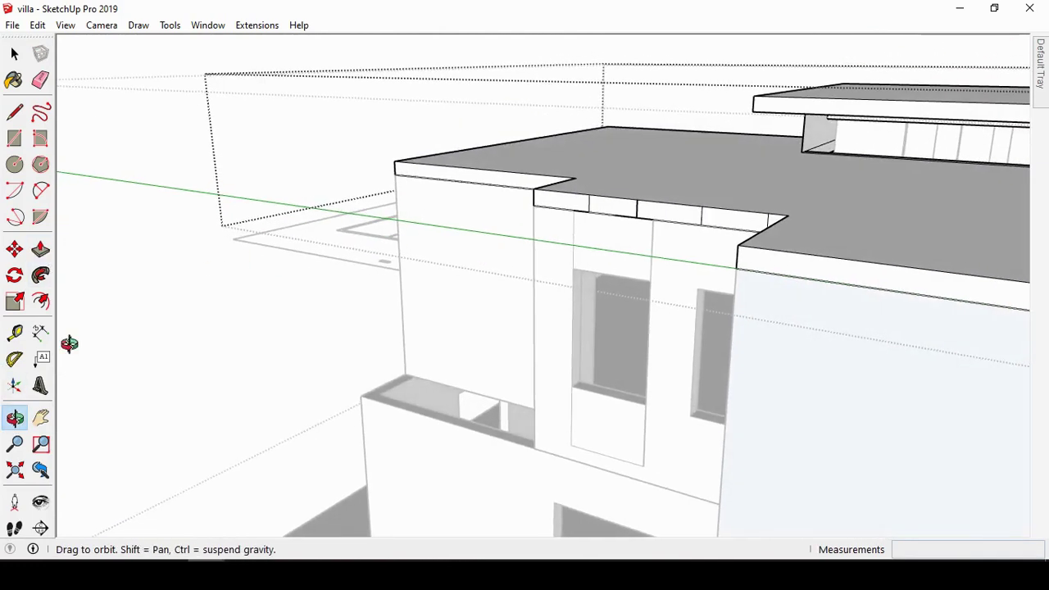
scroll(845, 165, up, 3)
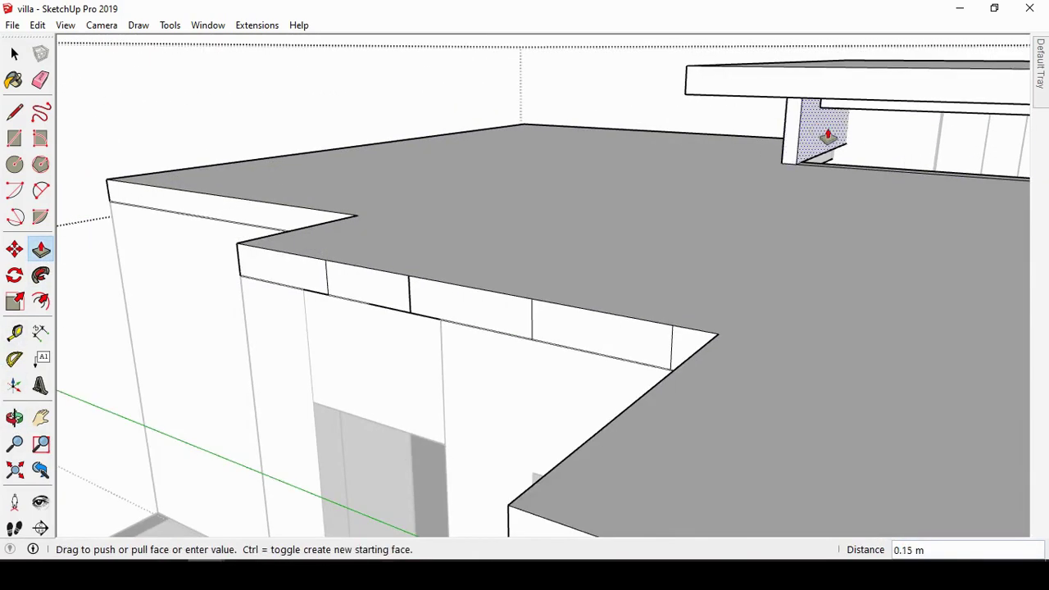
click(14, 418)
mouse_move(672, 262)
mouse_down()
mouse_move(363, 196)
mouse_move(599, 257)
mouse_move(489, 191)
mouse_move(450, 133)
mouse_up()
click(40, 249)
scroll(448, 129, down, 5)
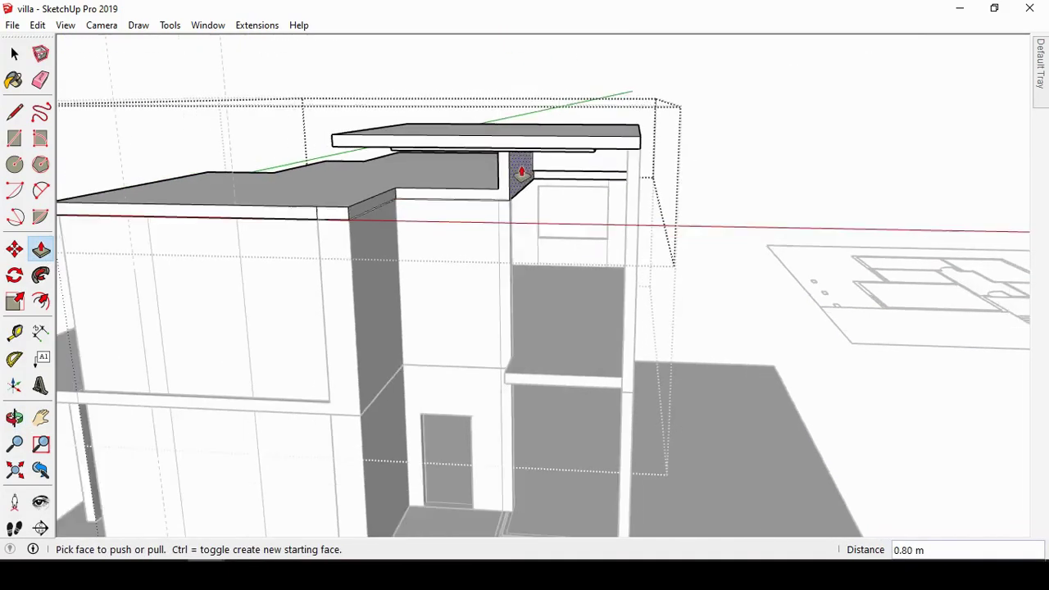
scroll(480, 147, down, 3)
key(space)
scroll(484, 327, up, 2)
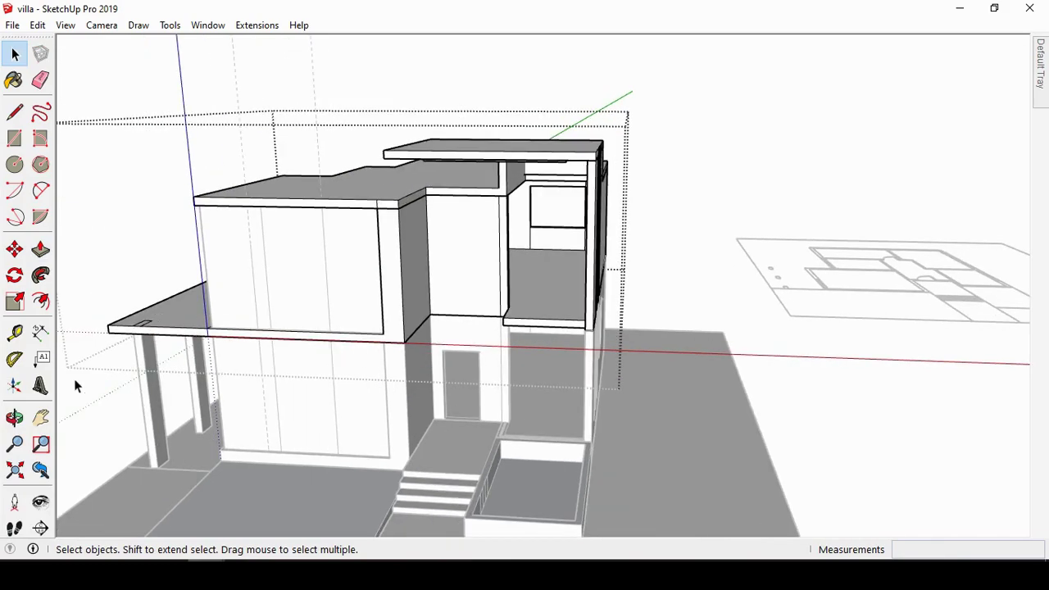
click(14, 420)
drag(491, 328, 707, 281)
key(space)
scroll(464, 262, up, 3)
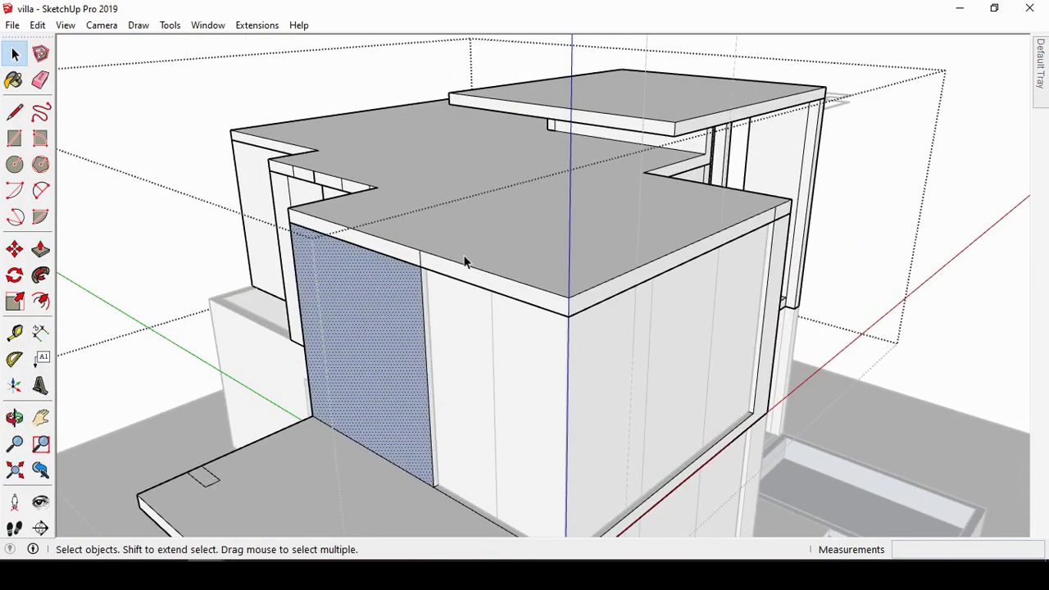
scroll(447, 318, up, 2)
scroll(450, 315, down, 2)
scroll(455, 295, down, 1)
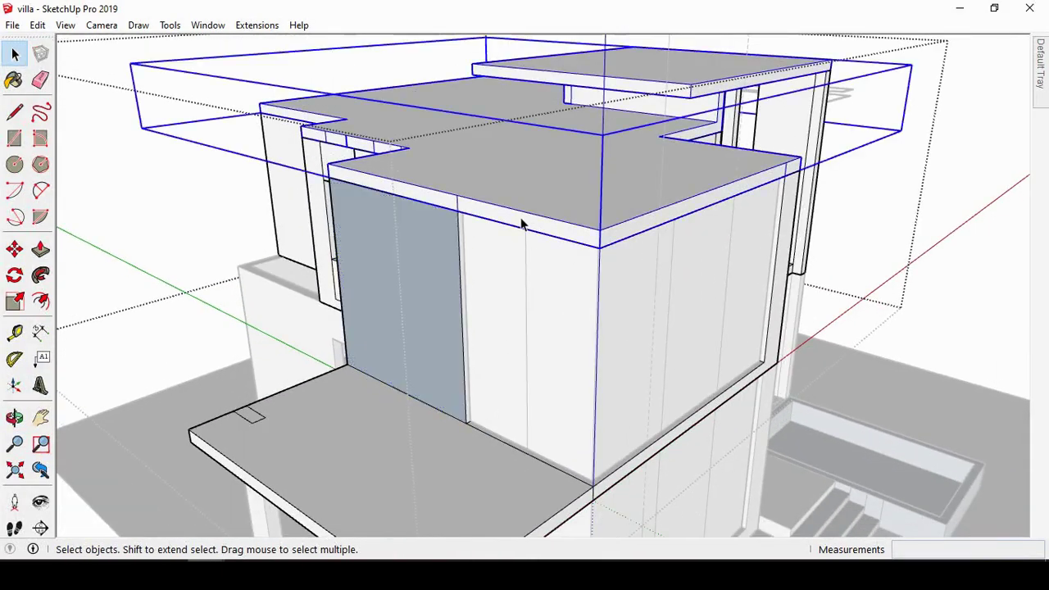
Step: Turn on X-ray and push the roof slab's side face out 1.00 m
key(alt+x)
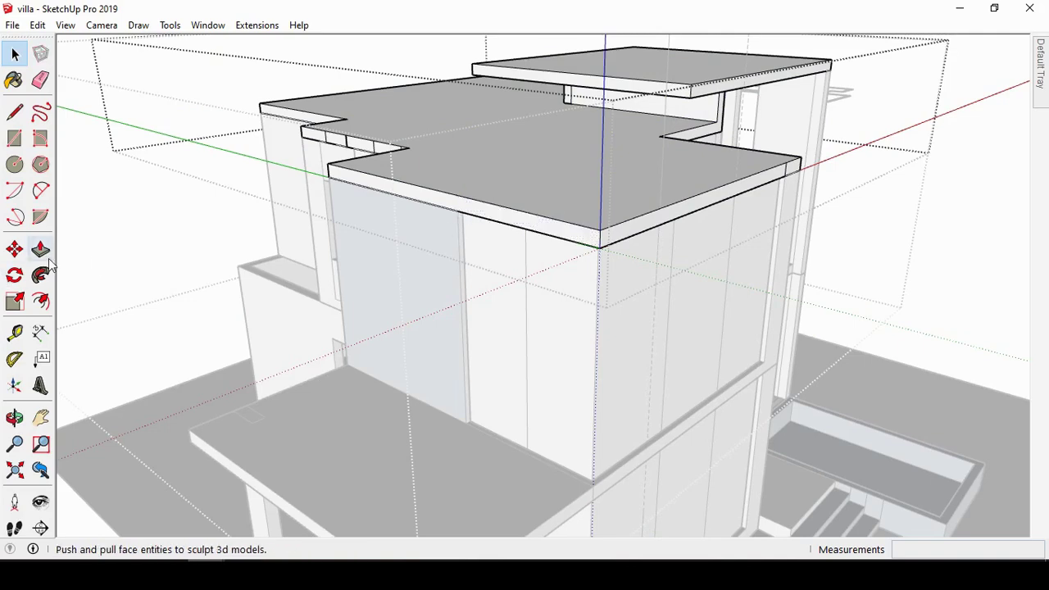
click(41, 251)
click(557, 218)
scroll(541, 204, down, 3)
mouse_move(471, 429)
middle_down()
mouse_move(246, 247)
mouse_move(631, 310)
mouse_move(135, 206)
middle_up()
scroll(631, 310, up, 3)
key(space)
scroll(624, 328, down, 3)
click(573, 304)
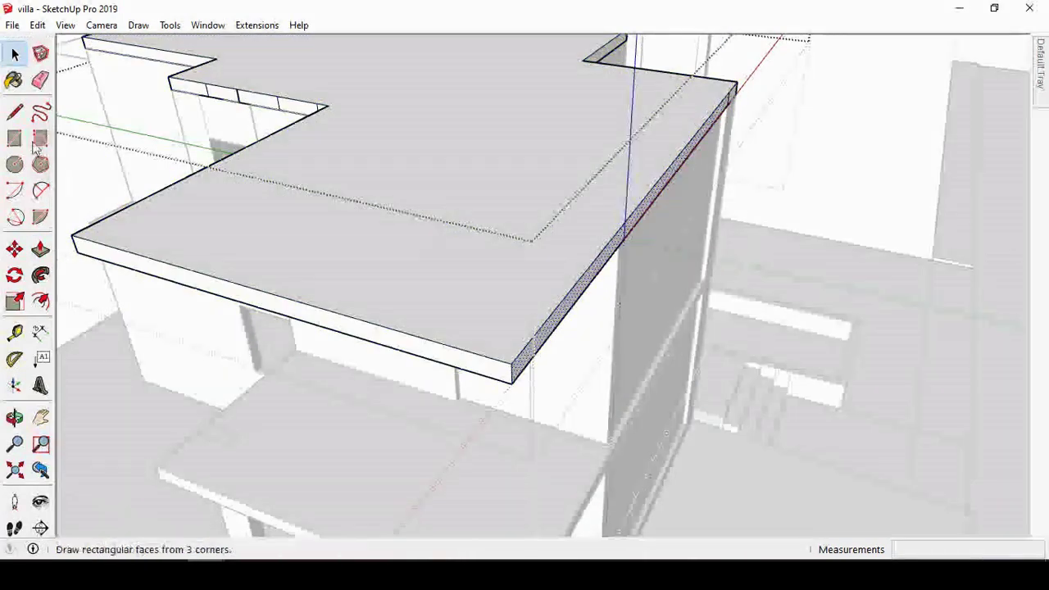
key(p)
click(572, 307)
text(1)
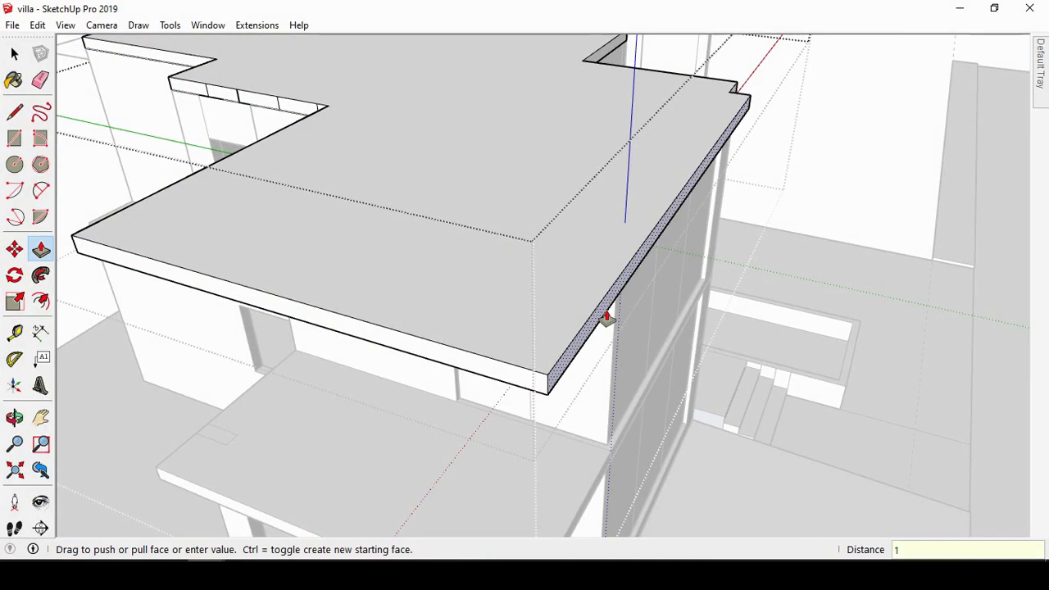
key(Return)
Step: Push the roof's notch face out 1.00 m as well
mouse_move(607, 381)
middle_down()
mouse_move(175, 284)
mouse_move(730, 280)
mouse_move(127, 211)
middle_up()
click(655, 296)
click(671, 321)
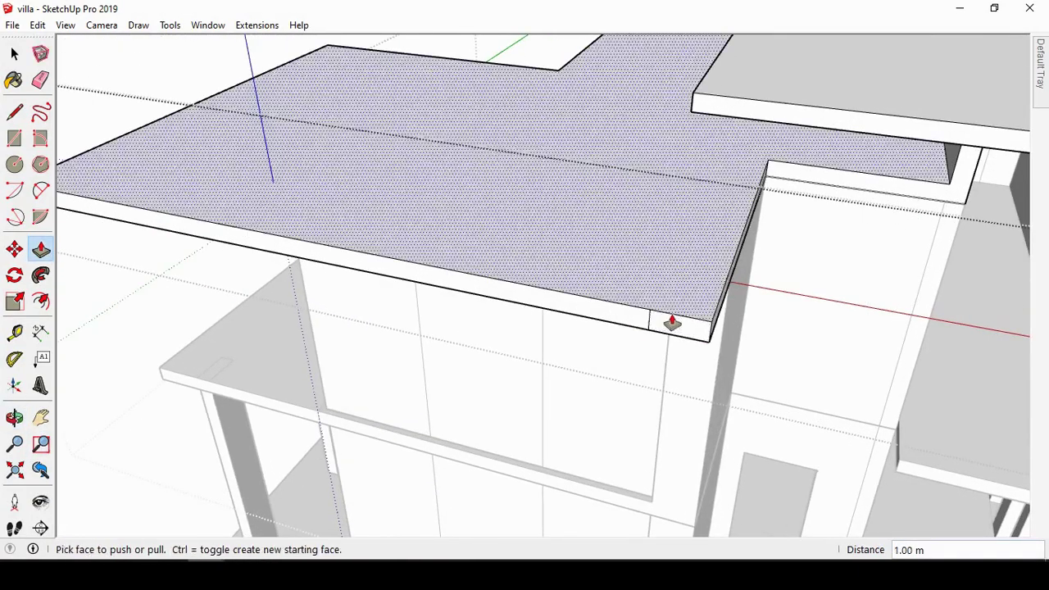
key(space)
scroll(672, 321, down, 3)
scroll(637, 246, up, 2)
scroll(590, 250, down, 3)
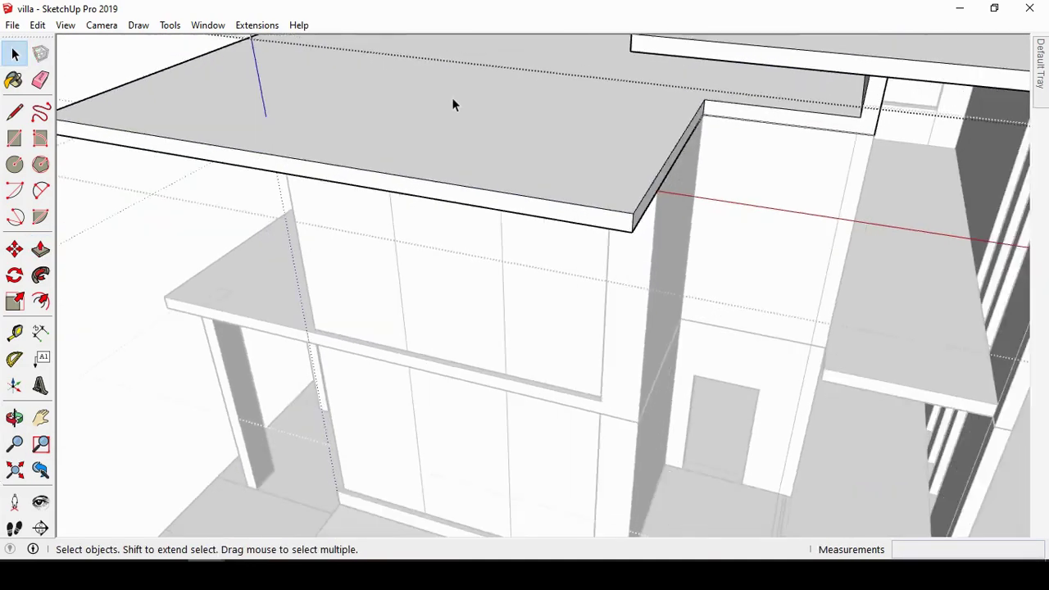
scroll(454, 100, down, 3)
Step: Bring the floor-edge strip beside the entrance steps into view and open its group for editing
mouse_move(485, 334)
mouse_down()
mouse_move(679, 281)
mouse_move(664, 304)
mouse_move(461, 267)
mouse_move(498, 273)
mouse_up()
middle_drag(547, 273, 552, 274)
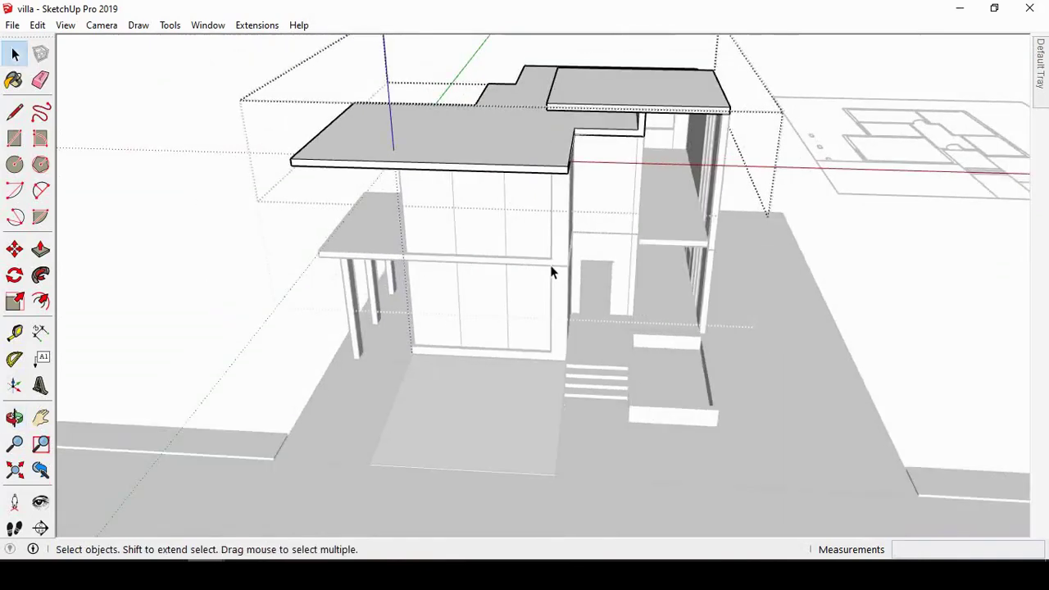
mouse_move(194, 227)
middle_down()
mouse_move(149, 391)
mouse_move(479, 353)
mouse_move(503, 260)
mouse_move(498, 234)
mouse_move(632, 240)
middle_up()
scroll(642, 302, up, 3)
scroll(641, 302, up, 2)
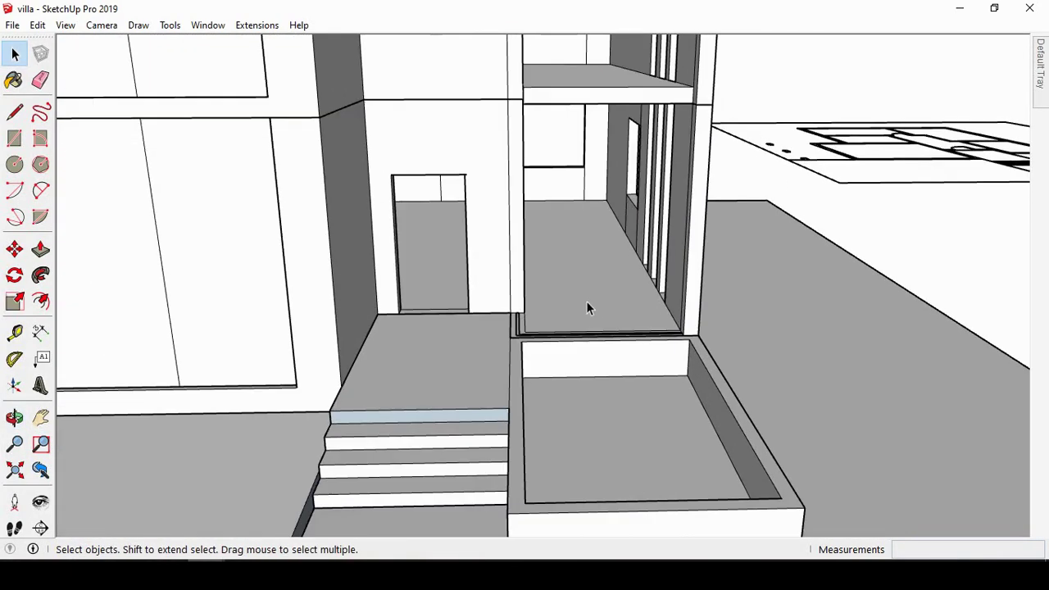
scroll(707, 358, up, 2)
mouse_move(707, 357)
middle_down()
mouse_move(562, 451)
mouse_move(428, 405)
middle_up()
scroll(439, 414, up, 2)
scroll(437, 408, up, 2)
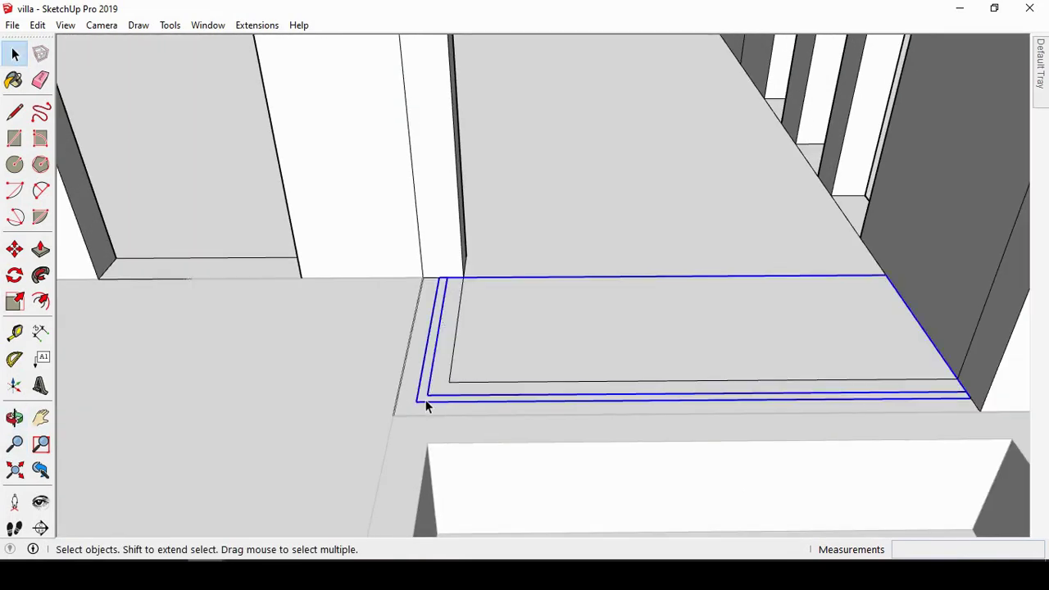
double_click(425, 401)
Step: Push/pull the floor-edge face upward 7.20 m into a tall column
click(40, 248)
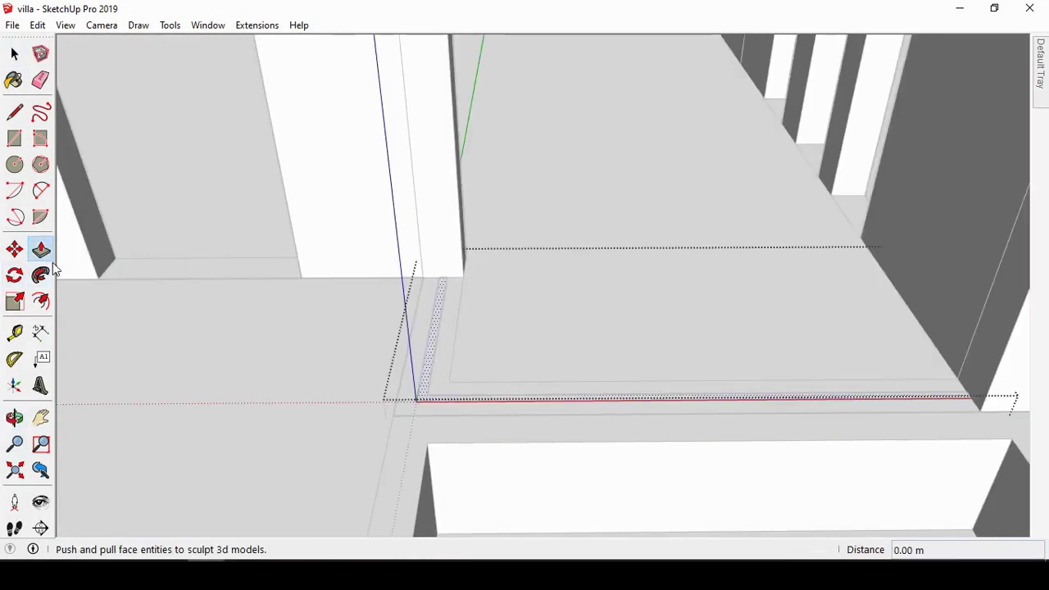
scroll(435, 398, down, 3)
scroll(456, 385, down, 3)
scroll(459, 391, down, 2)
click(459, 391)
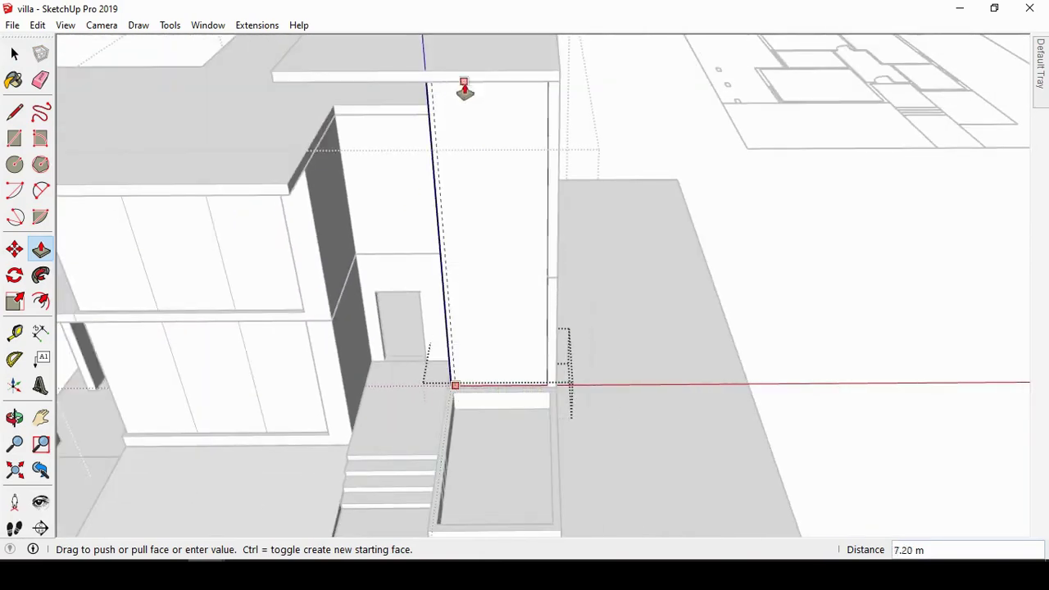
click(463, 86)
mouse_move(463, 86)
middle_down()
mouse_move(632, 316)
mouse_move(599, 175)
middle_up()
Step: Select the column's tall front face, then clear the selection
key(space)
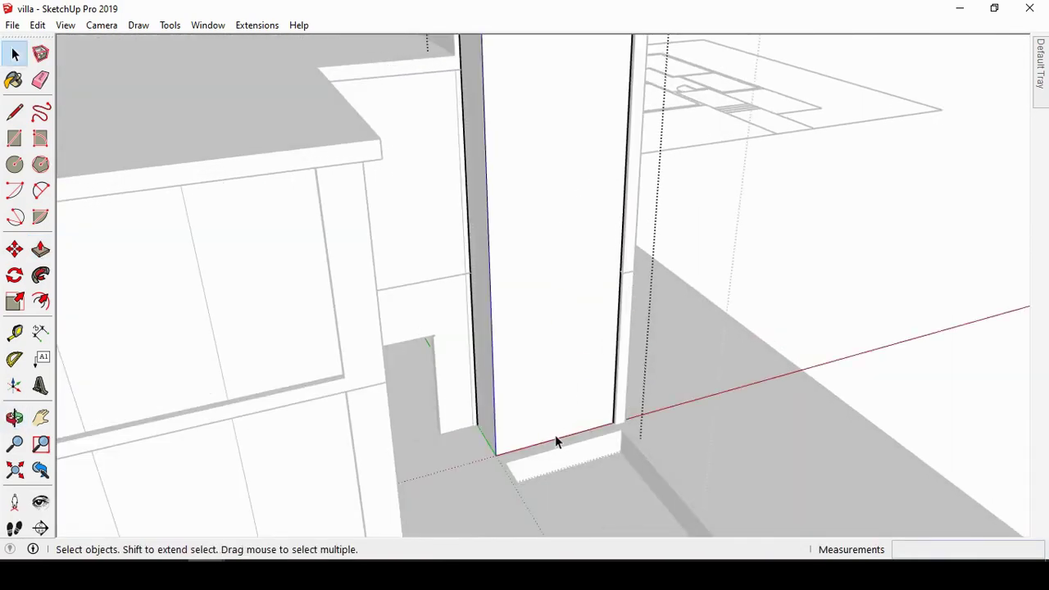
scroll(542, 443, up, 2)
scroll(528, 444, up, 3)
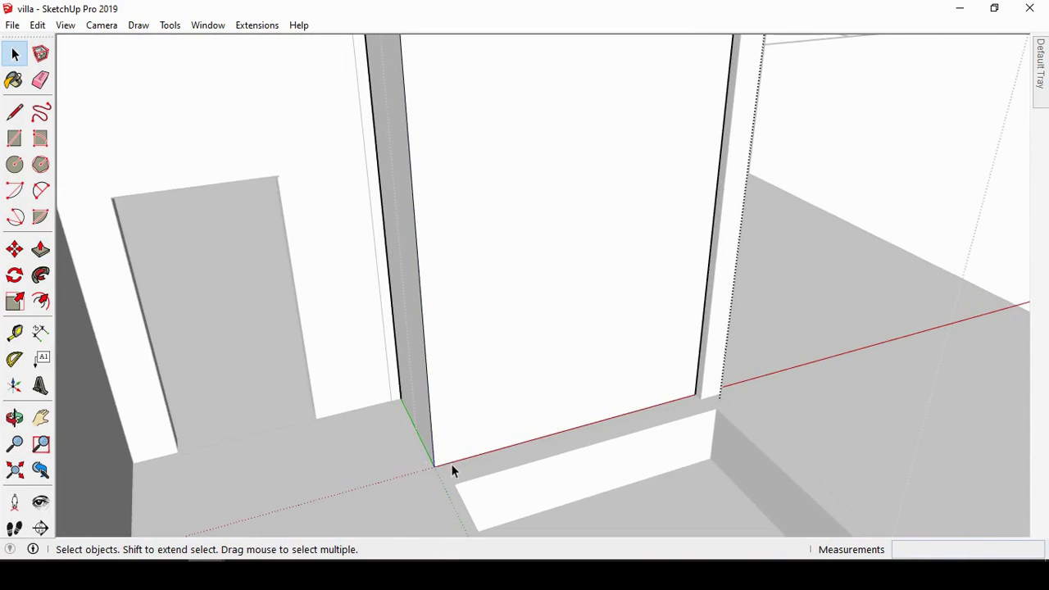
click(531, 399)
key(Escape)
Step: Move-copy the column's bottom edge upward three times, placing lines partway, higher and near the top
click(10, 256)
click(435, 466)
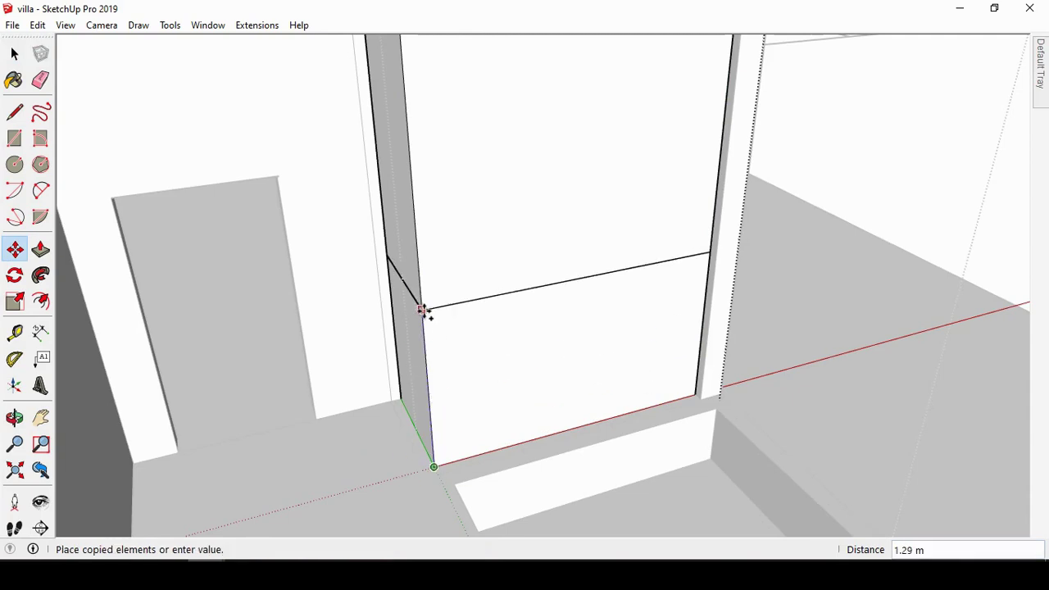
click(422, 211)
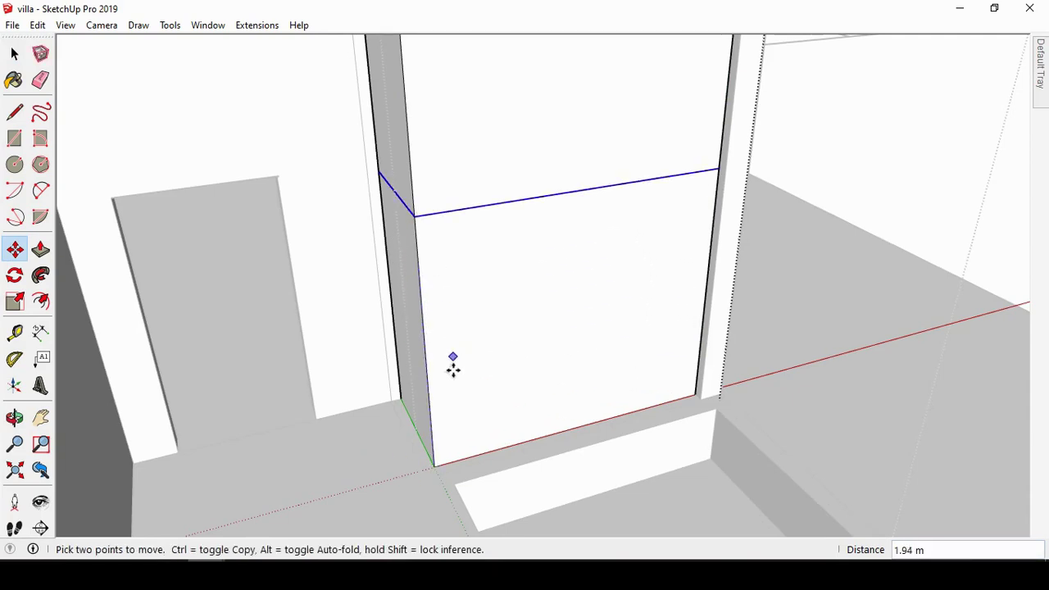
scroll(451, 365, down, 3)
scroll(451, 373, down, 3)
click(441, 334)
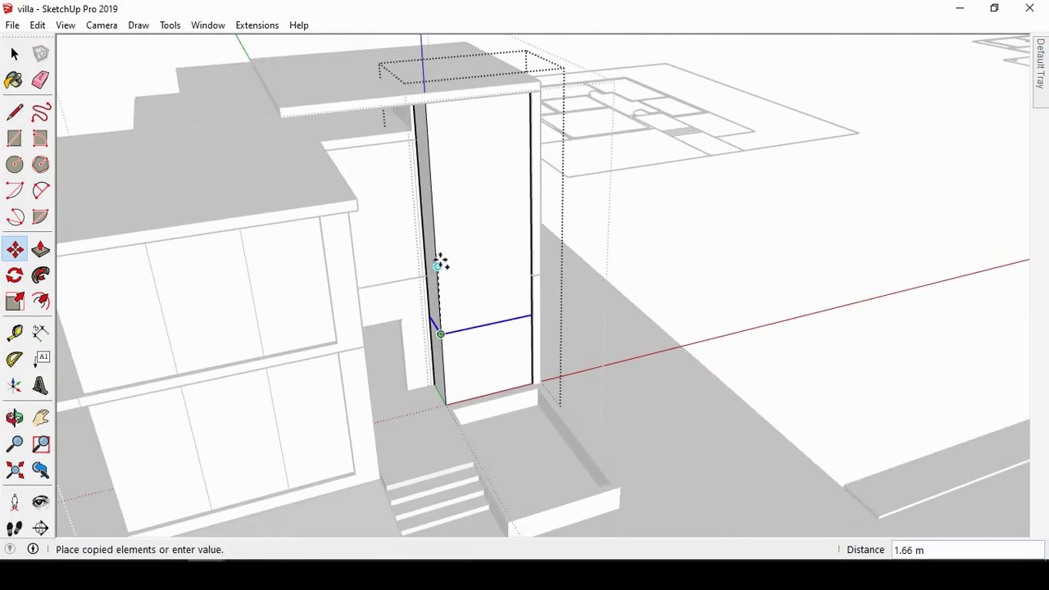
click(434, 252)
click(435, 249)
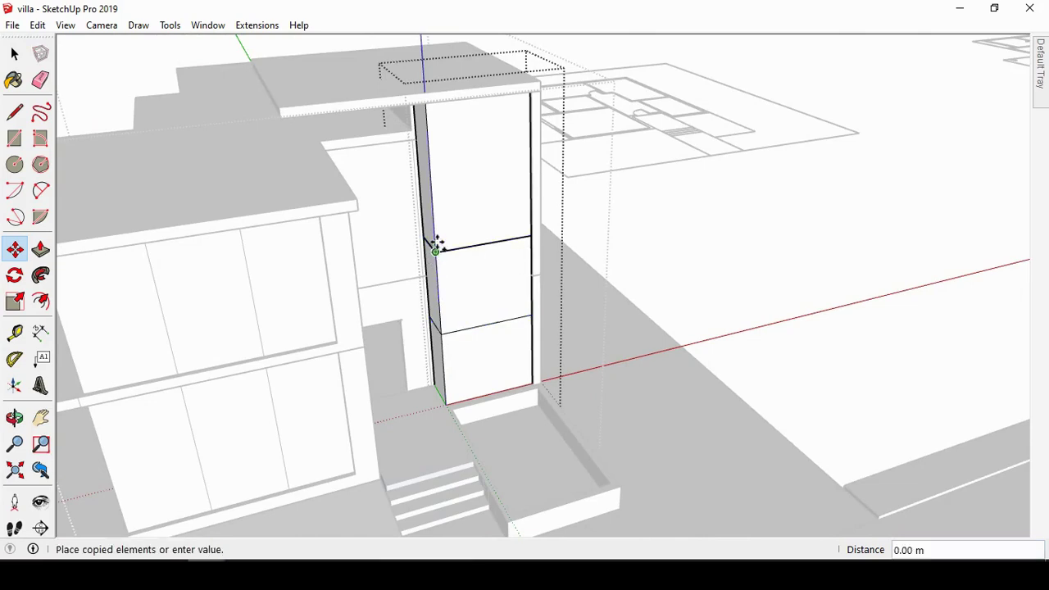
click(432, 177)
scroll(571, 251, down, 3)
scroll(472, 287, up, 3)
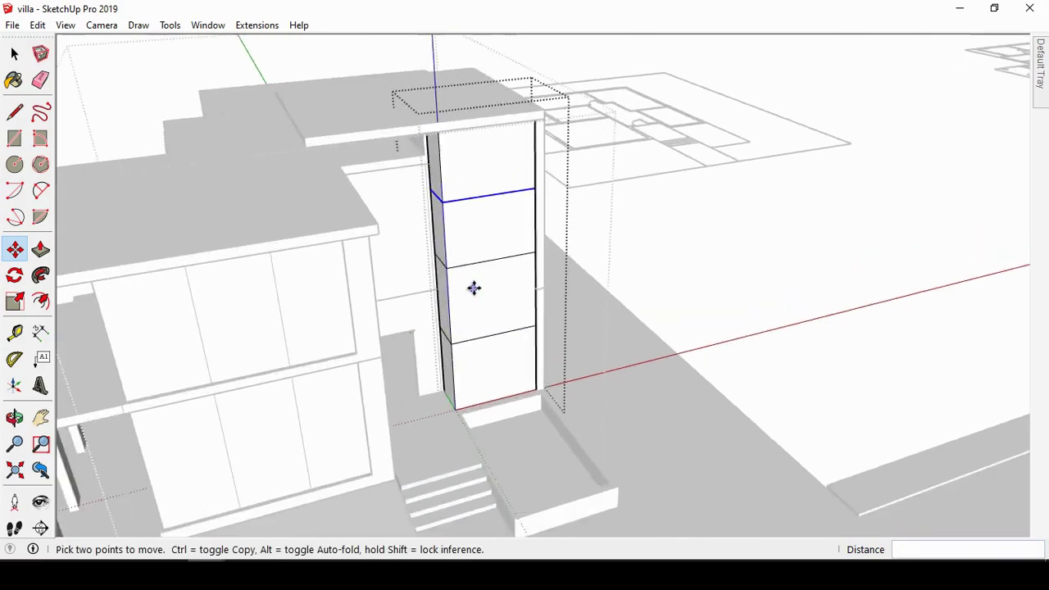
scroll(440, 262, up, 3)
key(space)
Step: Orbit around the villa to a frontal view, then a top-down view of the floor
middle_drag(504, 264, 505, 230)
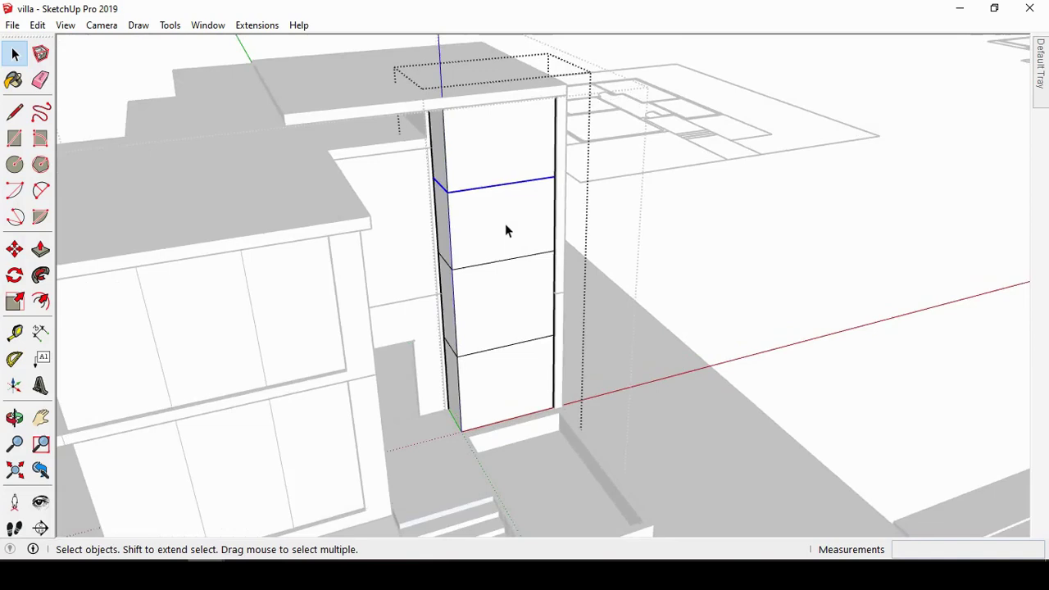
click(14, 418)
drag(387, 362, 604, 134)
key(space)
middle_drag(509, 147, 379, 203)
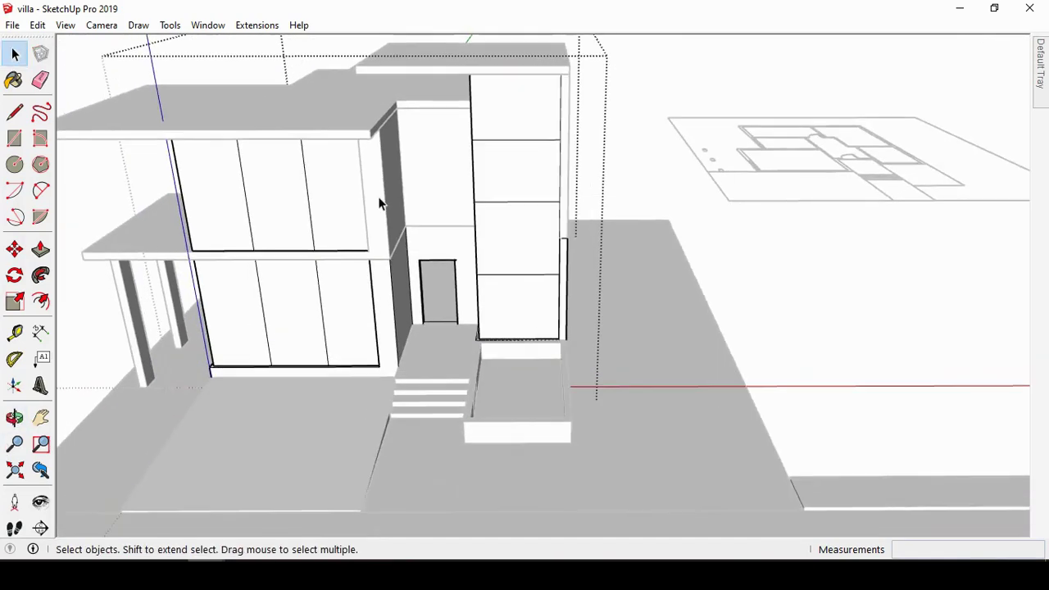
scroll(300, 203, up, 1)
scroll(706, 304, down, 3)
scroll(624, 194, up, 2)
middle_drag(624, 193, 589, 331)
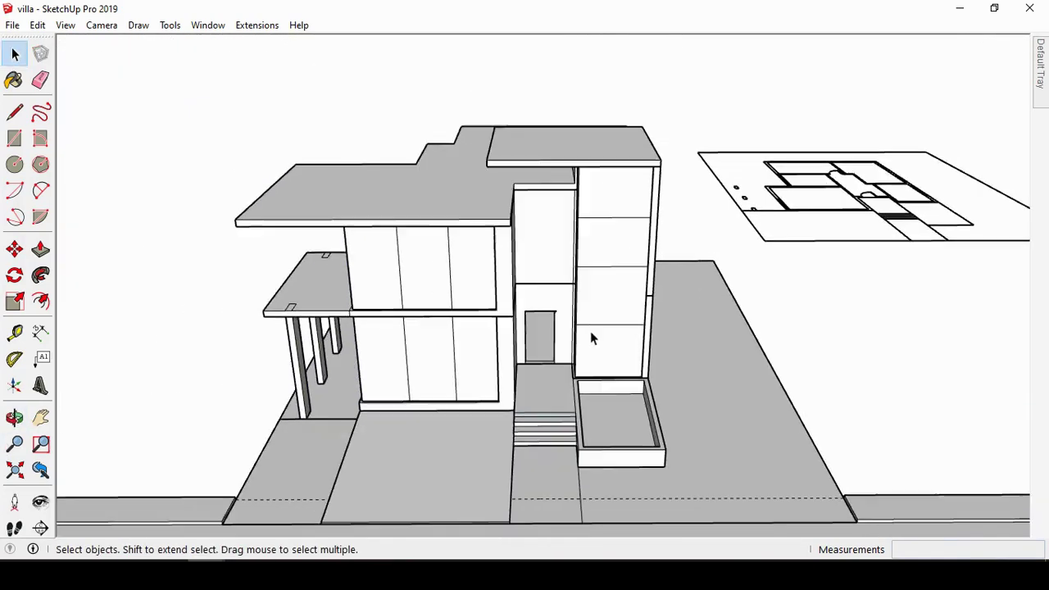
scroll(590, 331, down, 1)
click(16, 420)
mouse_move(740, 316)
mouse_down()
mouse_move(890, 274)
mouse_move(316, 214)
mouse_move(425, 206)
mouse_move(412, 191)
mouse_move(496, 281)
mouse_move(543, 269)
mouse_move(542, 230)
mouse_up()
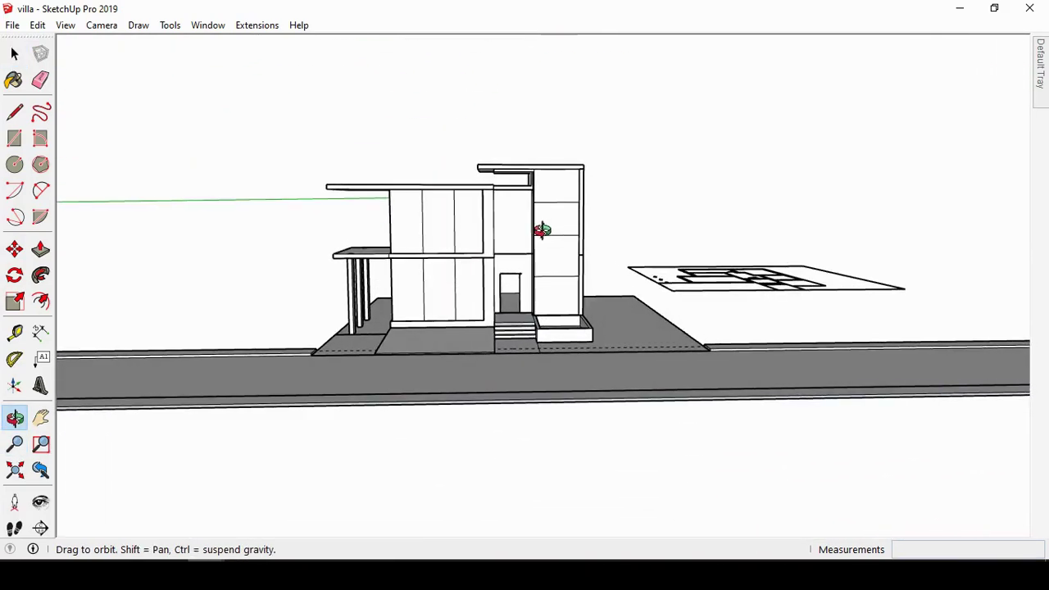
drag(456, 245, 511, 222)
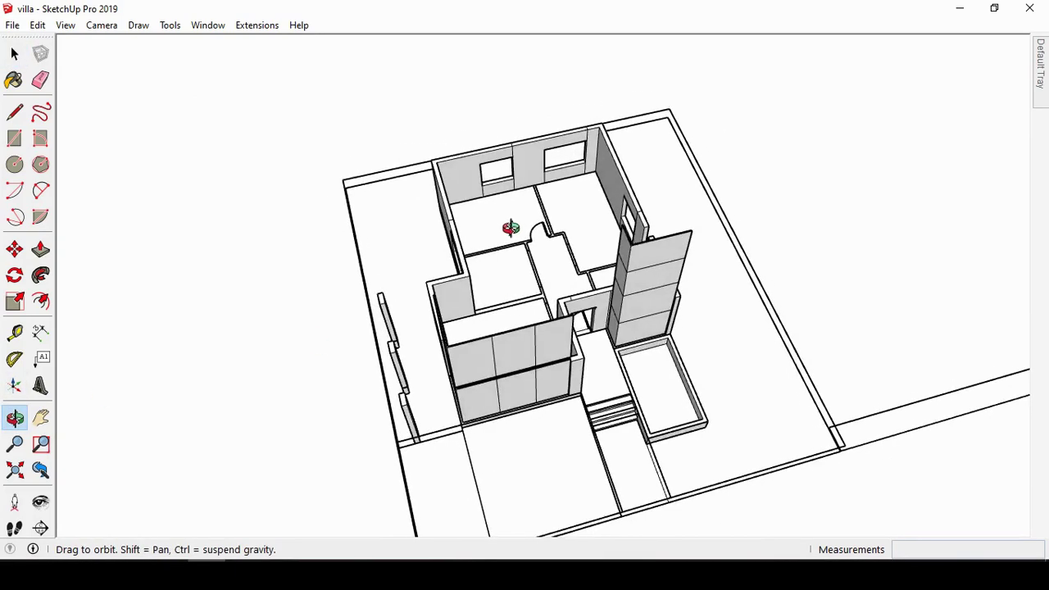
scroll(543, 253, up, 3)
Step: Draw three thin partition rectangles on the corridor floor plan
key(space)
key(r)
scroll(527, 169, up, 2)
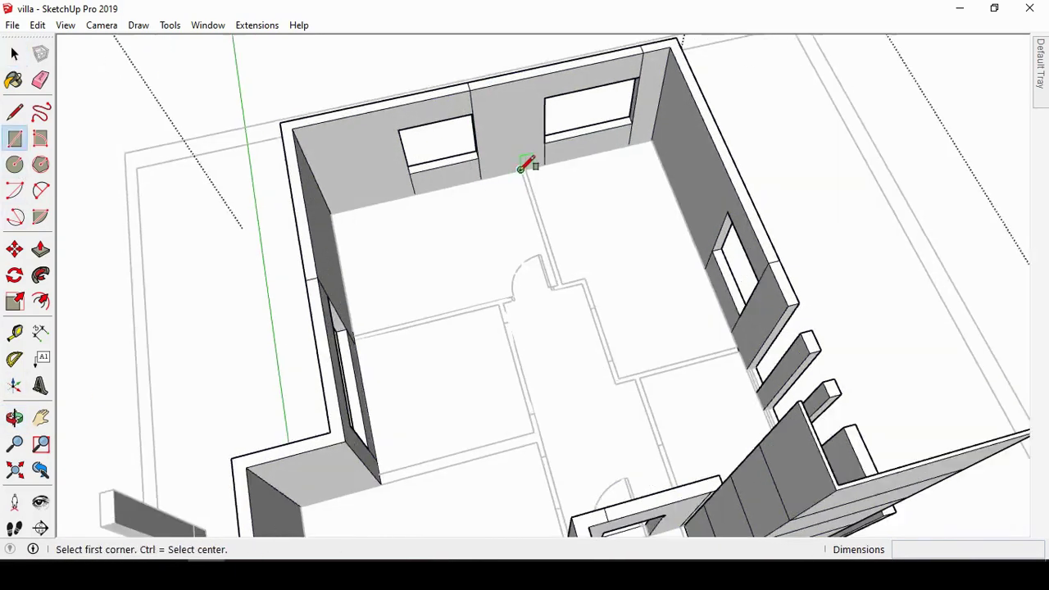
scroll(524, 169, up, 2)
click(521, 170)
click(571, 312)
scroll(328, 379, up, 2)
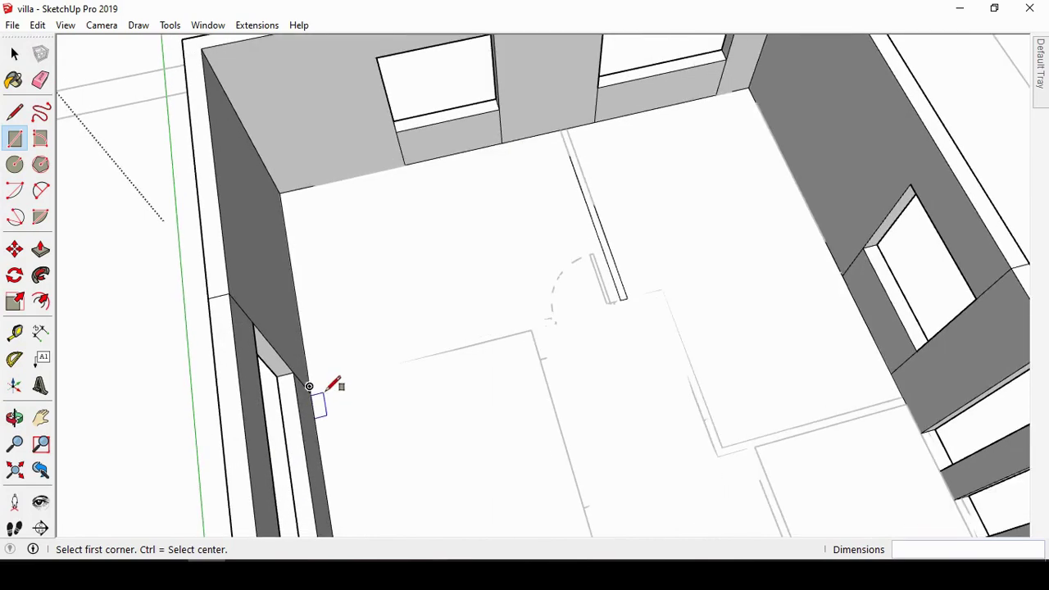
click(308, 386)
scroll(667, 291, up, 2)
scroll(667, 287, down, 2)
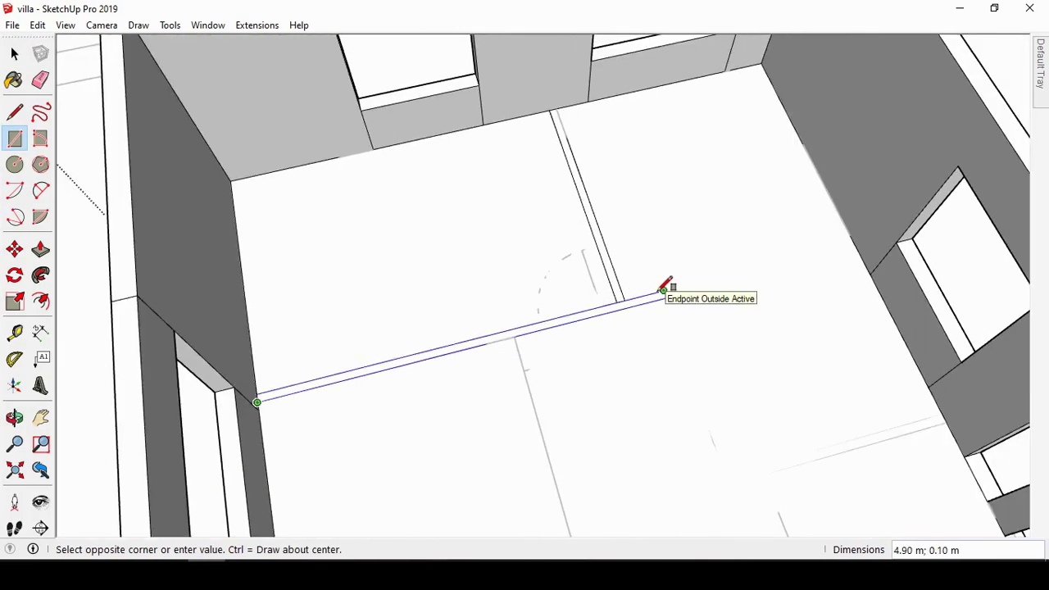
click(667, 287)
scroll(527, 199, down, 3)
scroll(664, 405, up, 3)
scroll(654, 404, down, 1)
click(655, 404)
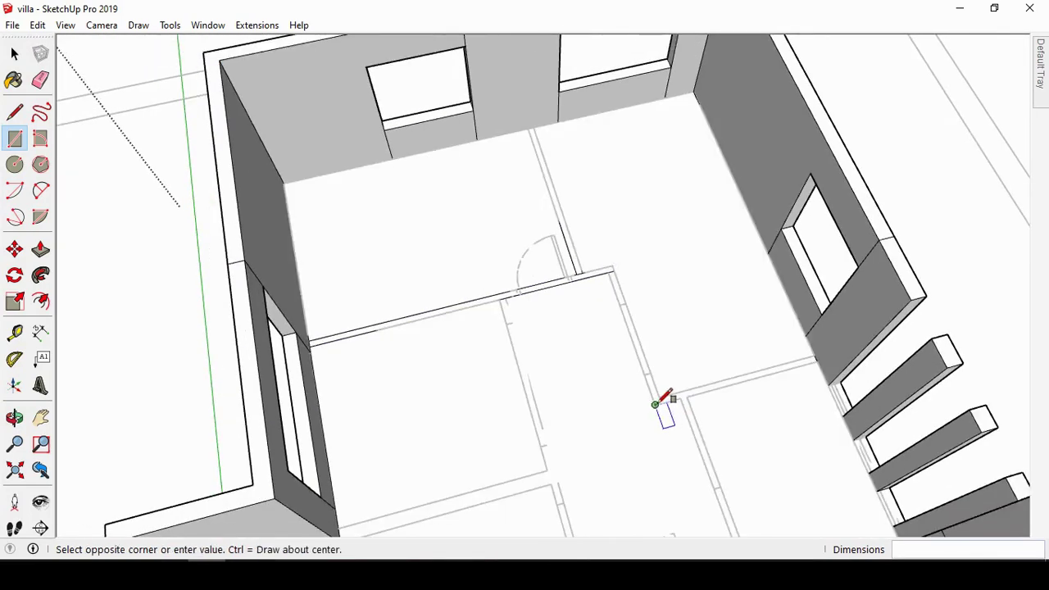
click(611, 266)
scroll(820, 349, up, 1)
click(821, 349)
scroll(737, 358, down, 2)
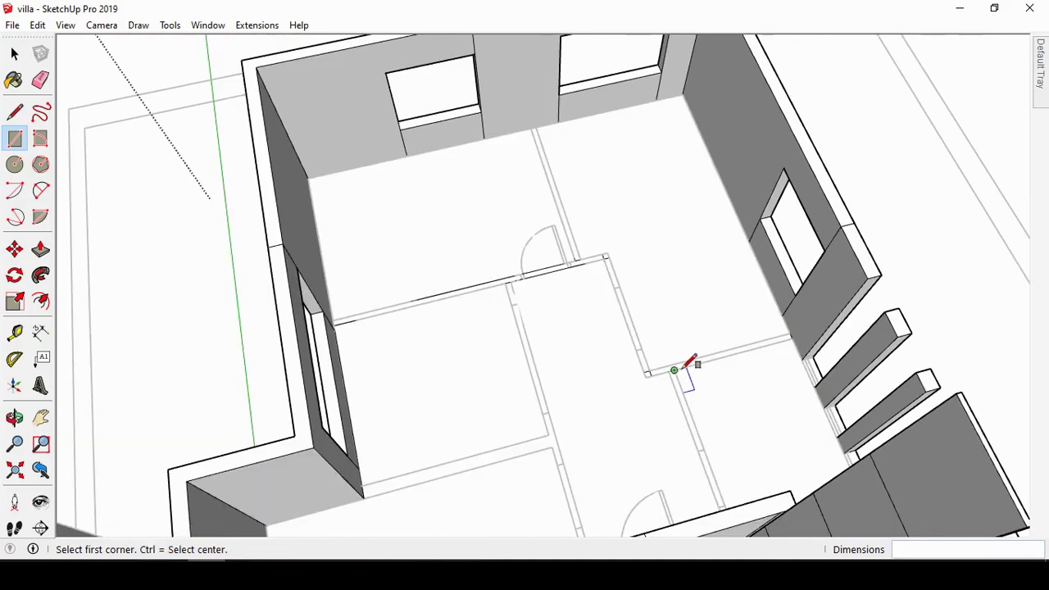
mouse_move(670, 370)
middle_down()
mouse_move(447, 417)
mouse_move(402, 332)
mouse_move(583, 405)
mouse_move(662, 326)
middle_up()
Step: Draw a 5.00 m by 0.10 m partition rectangle from a floor corner
click(14, 138)
scroll(556, 255, up, 1)
click(554, 243)
scroll(677, 260, up, 1)
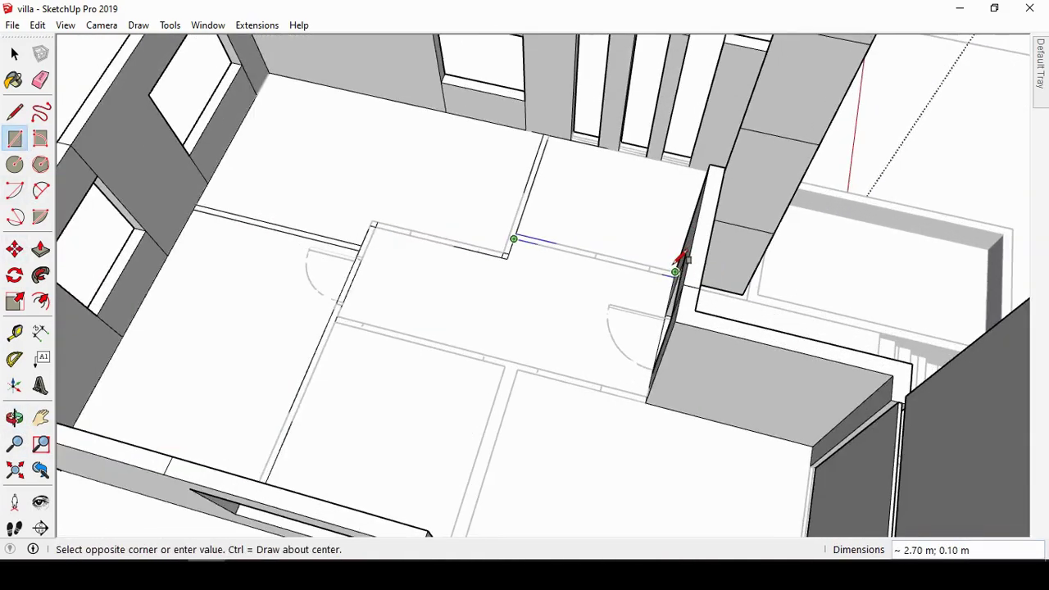
scroll(342, 310, up, 1)
scroll(344, 312, up, 1)
click(344, 306)
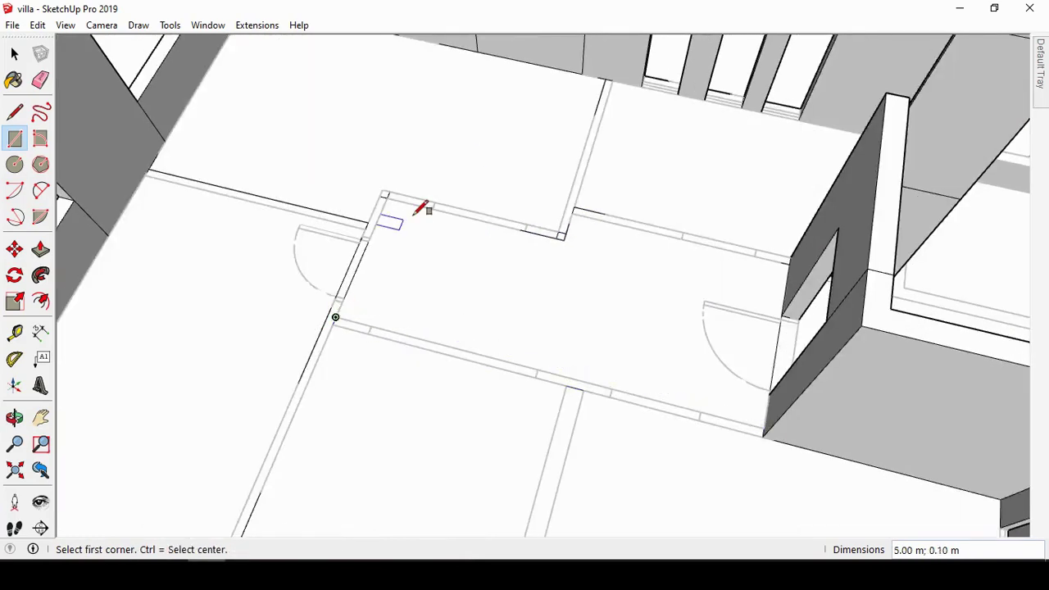
scroll(508, 274, down, 3)
Step: Start more partition rectangles along the corridor partition line
key(o)
drag(424, 393, 246, 344)
click(14, 138)
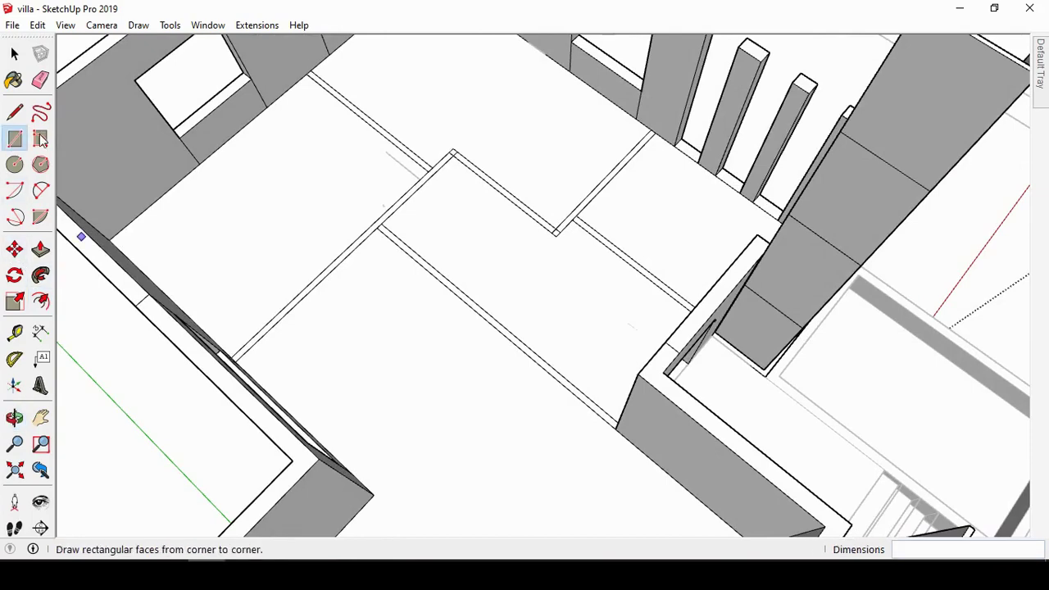
scroll(386, 419, down, 2)
click(386, 420)
key(space)
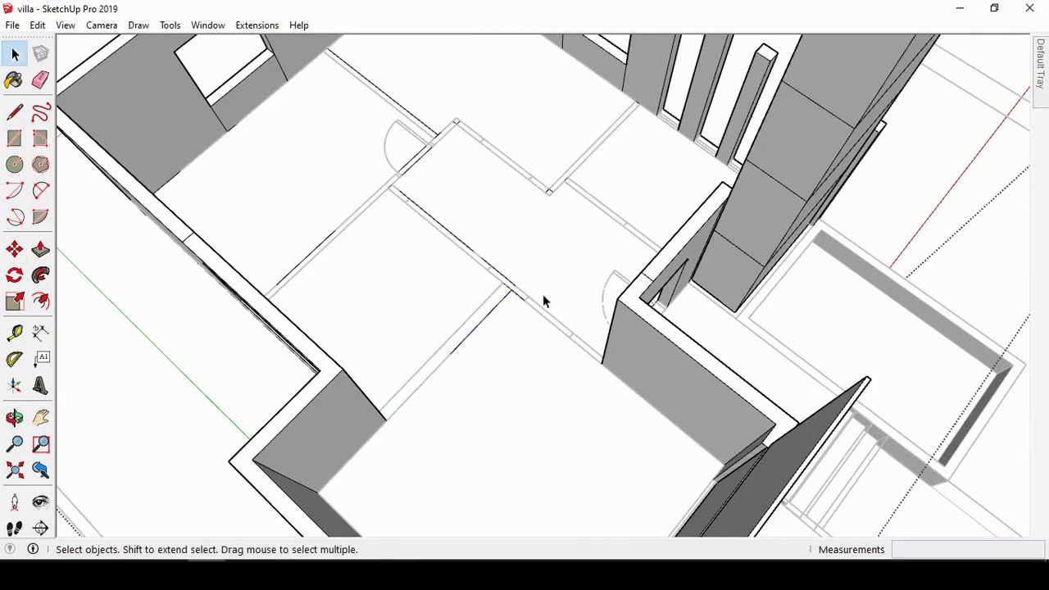
key(r)
click(527, 297)
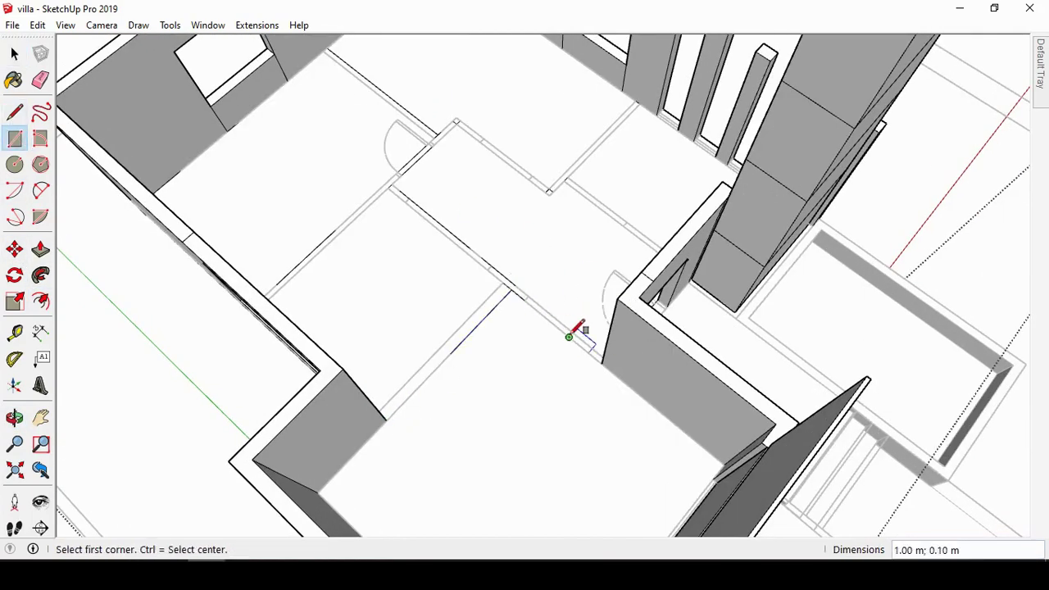
click(623, 224)
scroll(480, 251, down, 3)
Step: Draw a corridor wall rectangle, then cancel the unfinished one
middle_drag(480, 251, 565, 237)
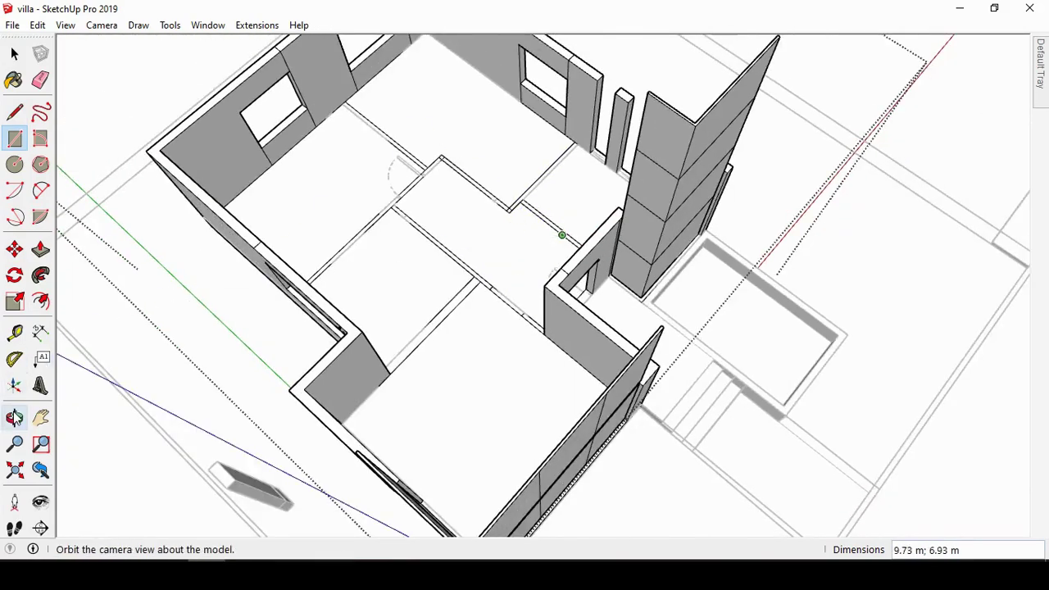
key(o)
scroll(565, 237, up, 3)
key(r)
click(511, 236)
scroll(562, 238, up, 2)
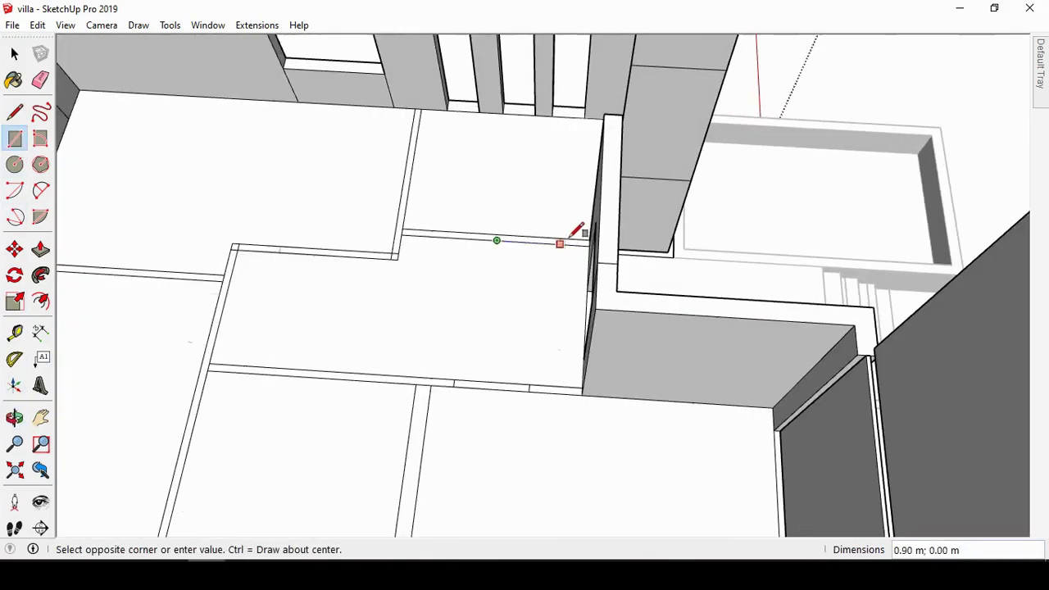
scroll(586, 228, up, 1)
scroll(587, 228, down, 1)
click(557, 232)
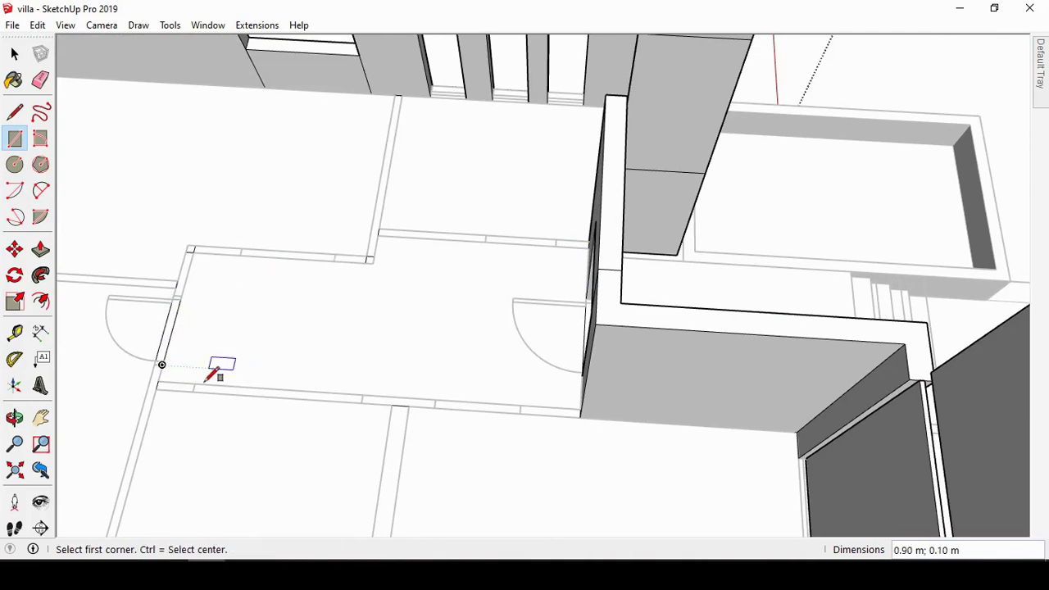
key(Escape)
scroll(571, 203, down, 1)
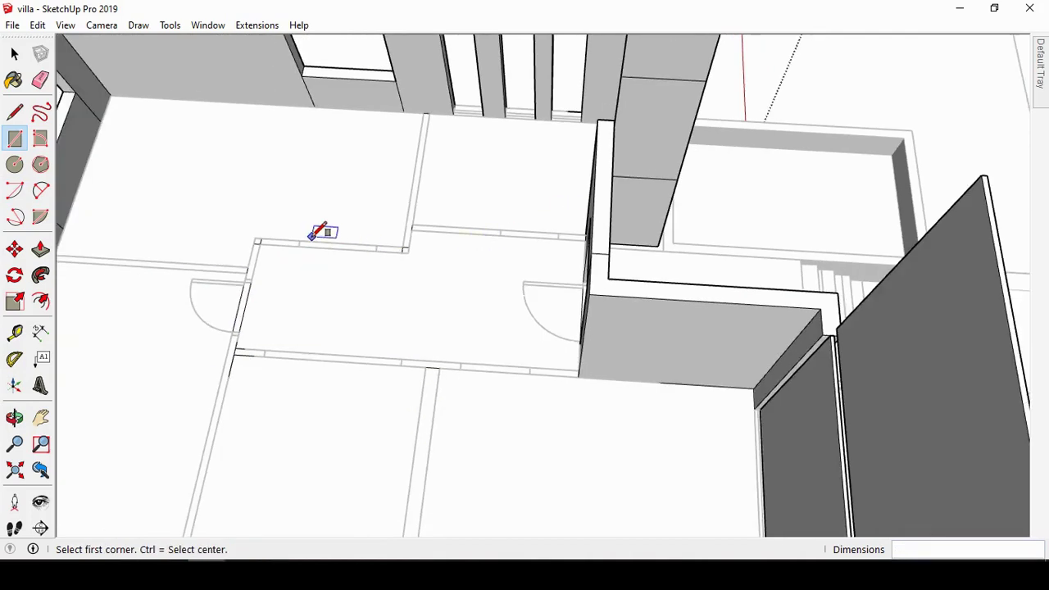
key(space)
Step: Push/pull the first thin floor strip up to 3.00 m and repeat on the adjoining strip
key(p)
click(225, 248)
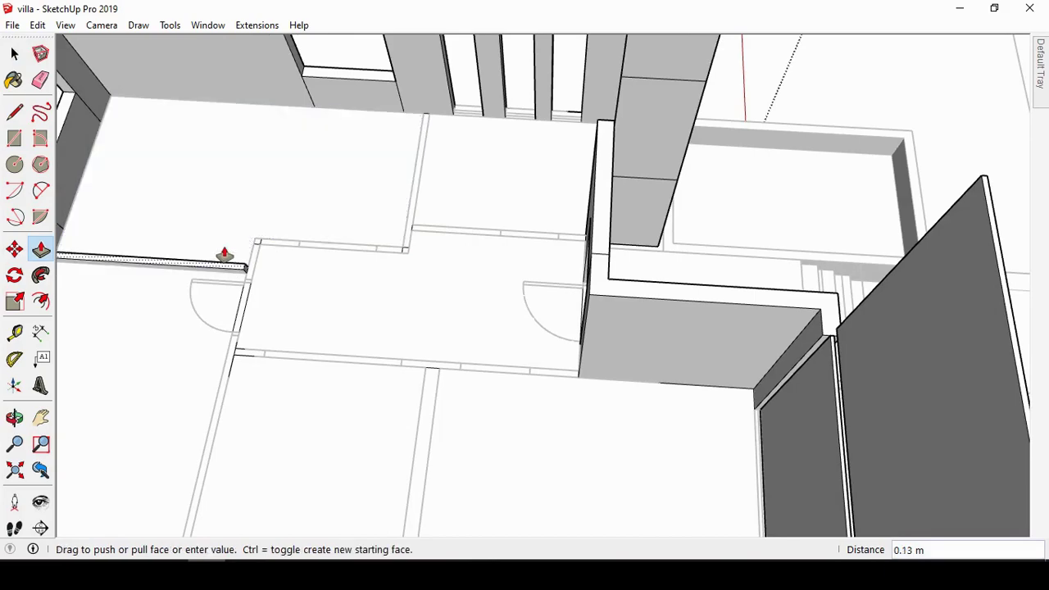
click(249, 238)
double_click(252, 261)
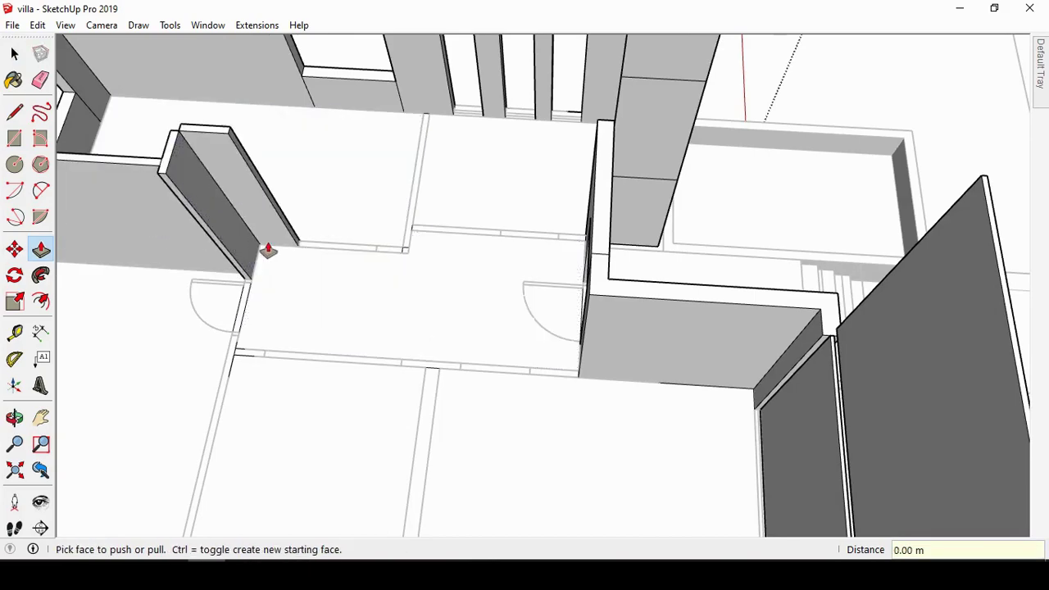
key(o)
mouse_move(242, 278)
mouse_down()
mouse_move(409, 358)
mouse_move(484, 356)
mouse_move(511, 421)
mouse_up()
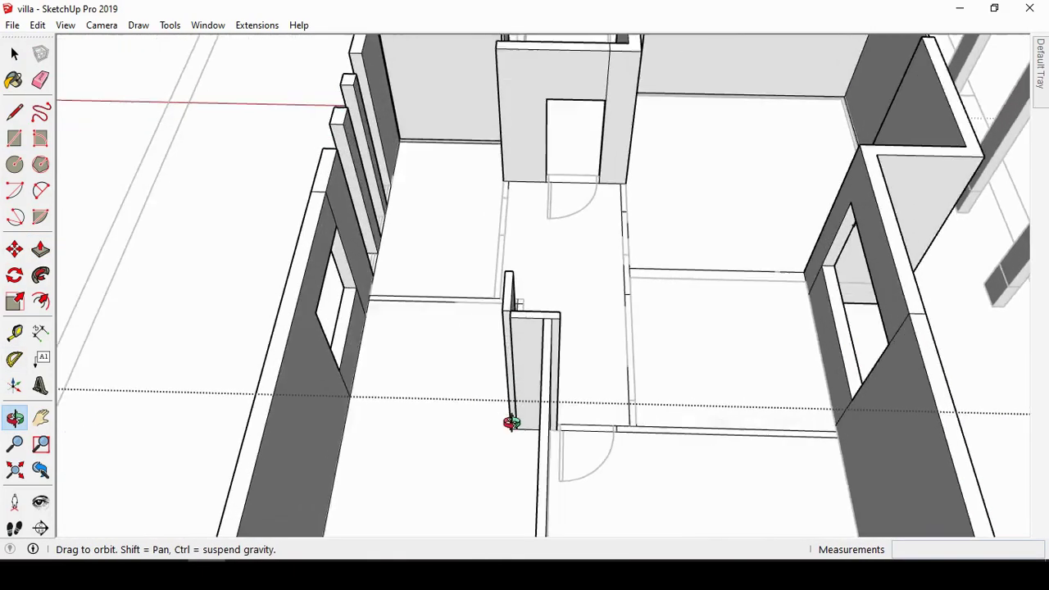
Step: Raise the remaining corridor floor strips to the same 3.00 m wall height
key(p)
key(o)
mouse_move(292, 385)
mouse_down()
mouse_move(393, 368)
mouse_move(246, 287)
mouse_up()
click(40, 248)
scroll(316, 254, up, 3)
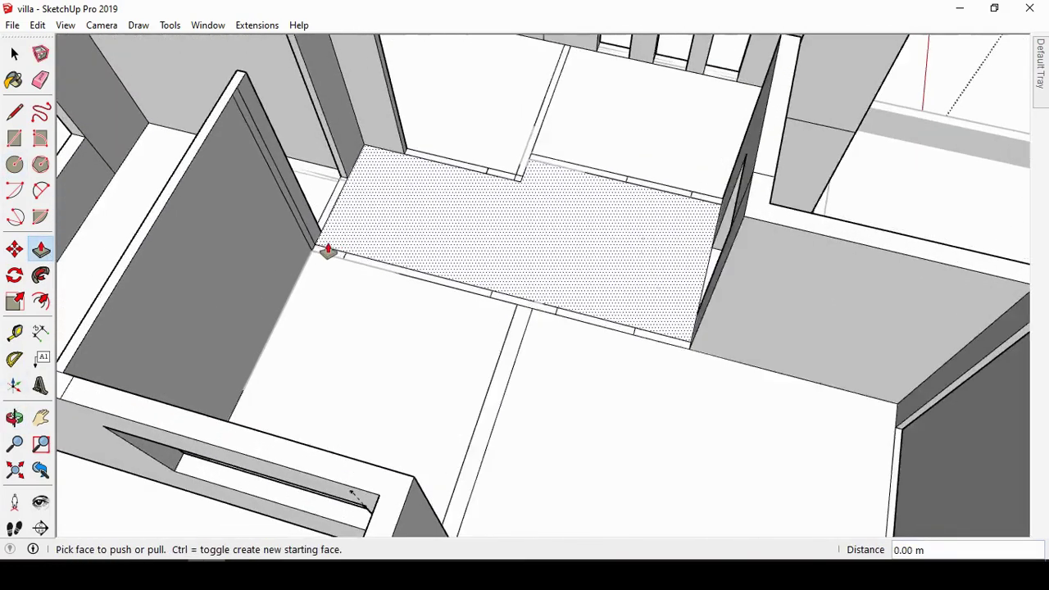
double_click(471, 281)
double_click(524, 327)
click(651, 336)
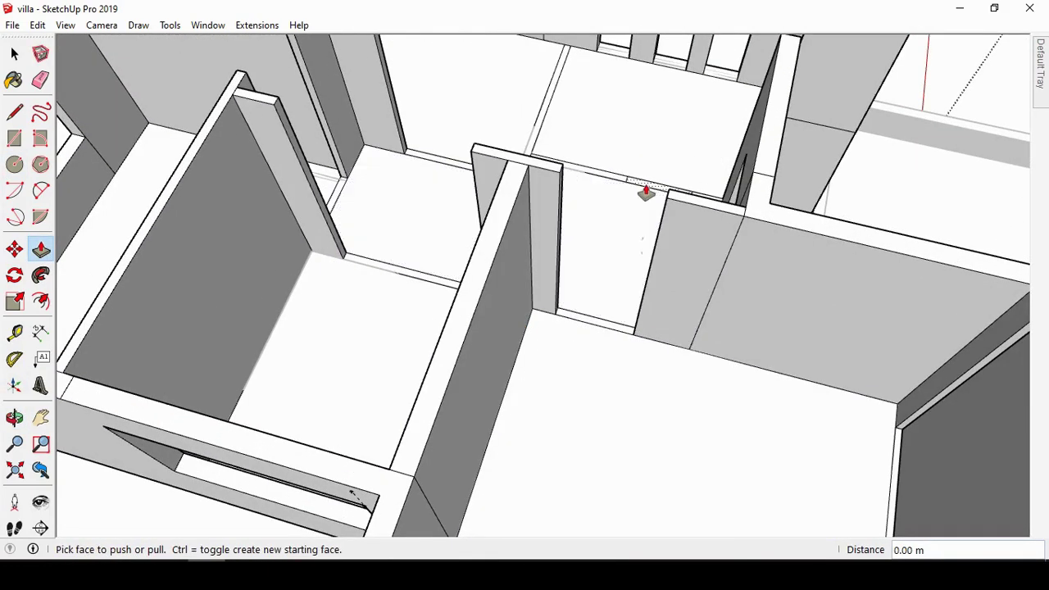
mouse_move(611, 184)
middle_down()
mouse_move(658, 271)
mouse_move(590, 218)
middle_up()
scroll(544, 208, up, 3)
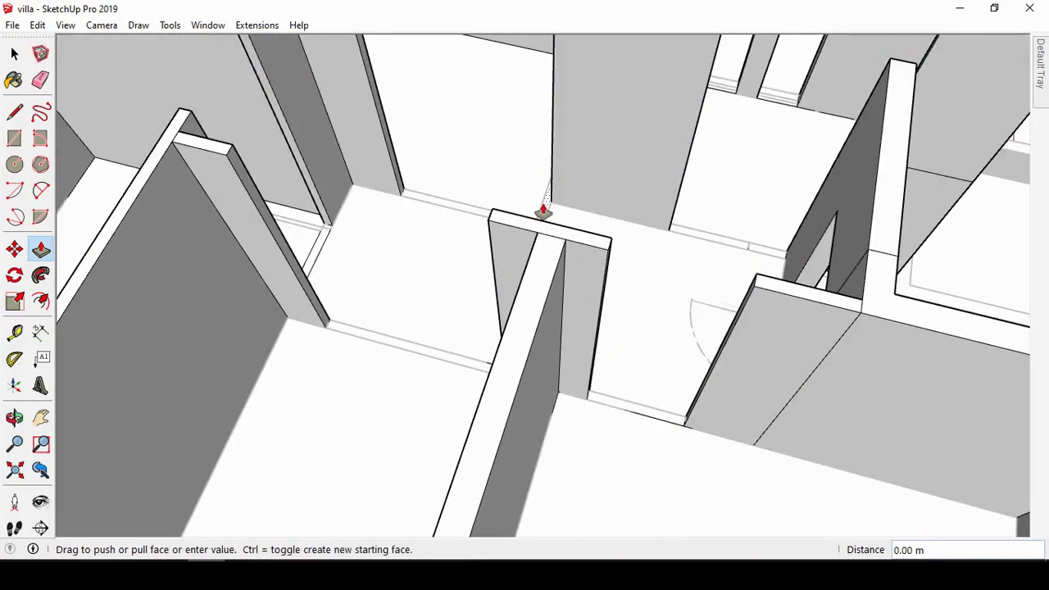
mouse_move(761, 256)
middle_down()
mouse_move(667, 335)
mouse_move(490, 264)
middle_up()
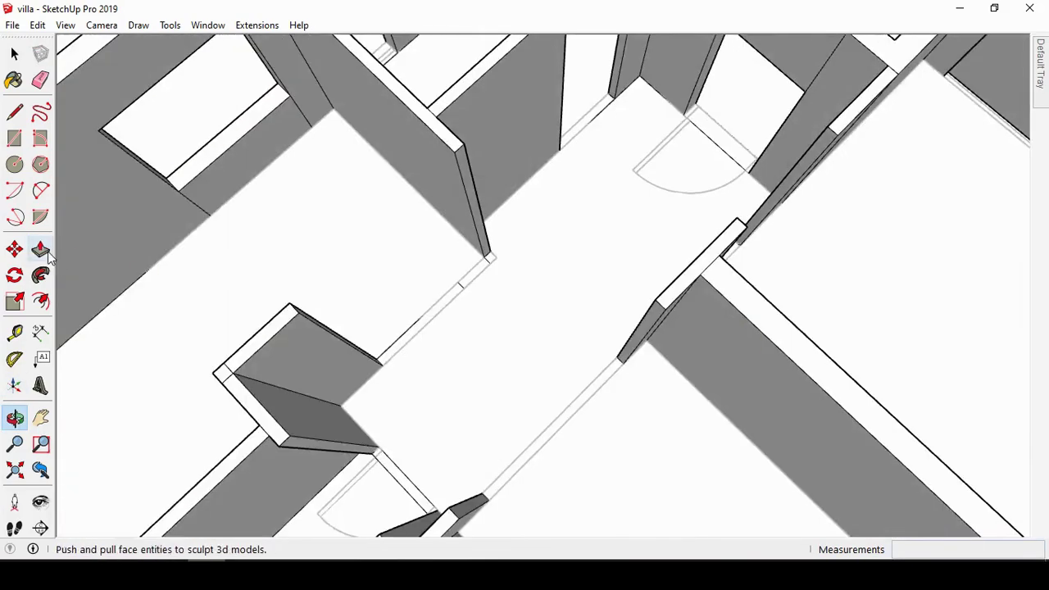
Step: Build the first door header, extending it 1.20 m across the doorway from the wall top
scroll(464, 295, down, 3)
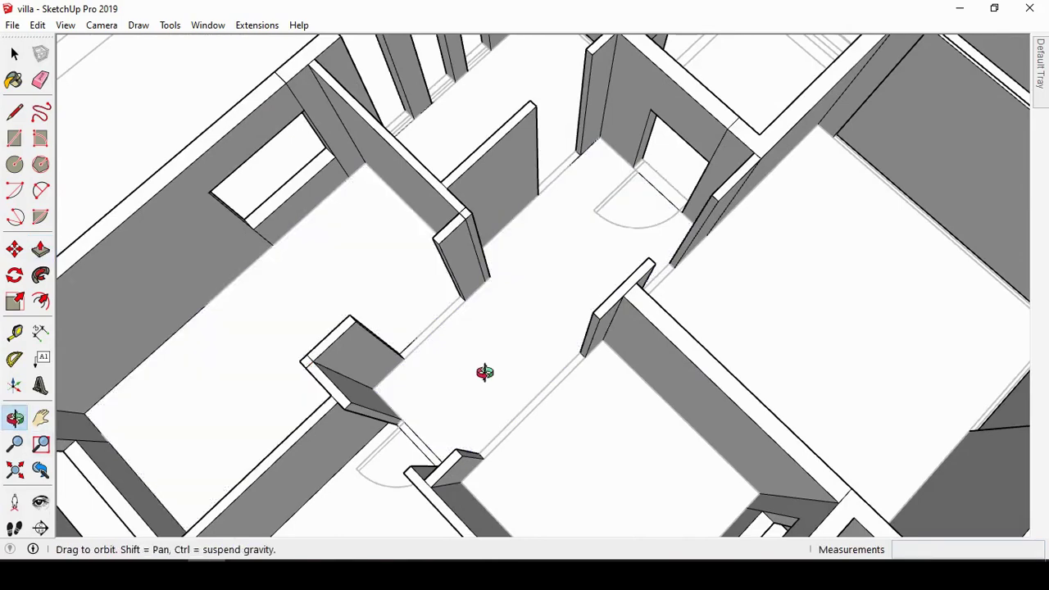
mouse_move(484, 369)
middle_down()
mouse_move(397, 294)
mouse_move(234, 283)
middle_up()
click(18, 337)
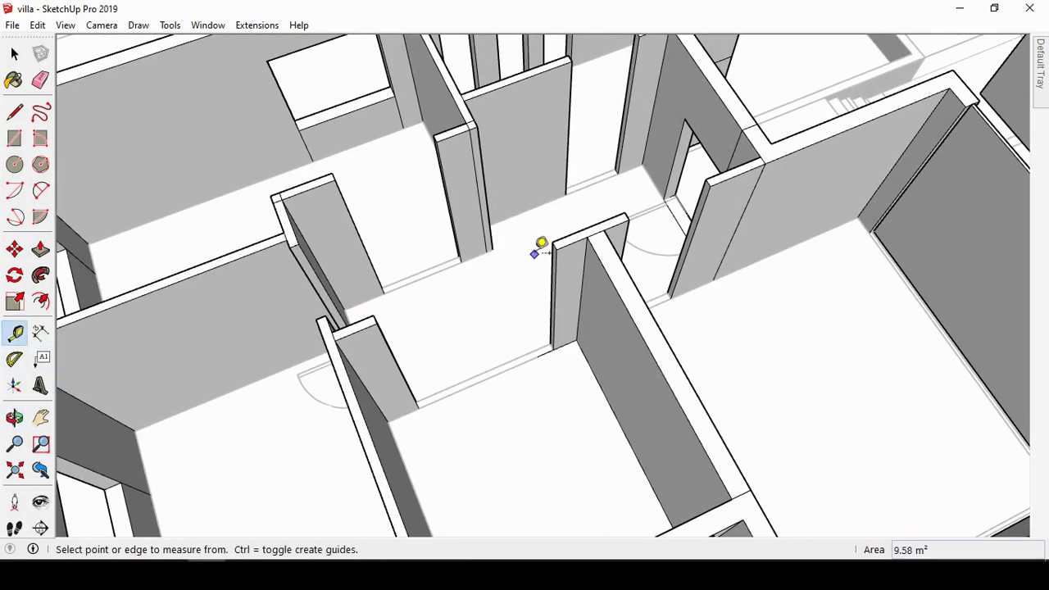
click(460, 258)
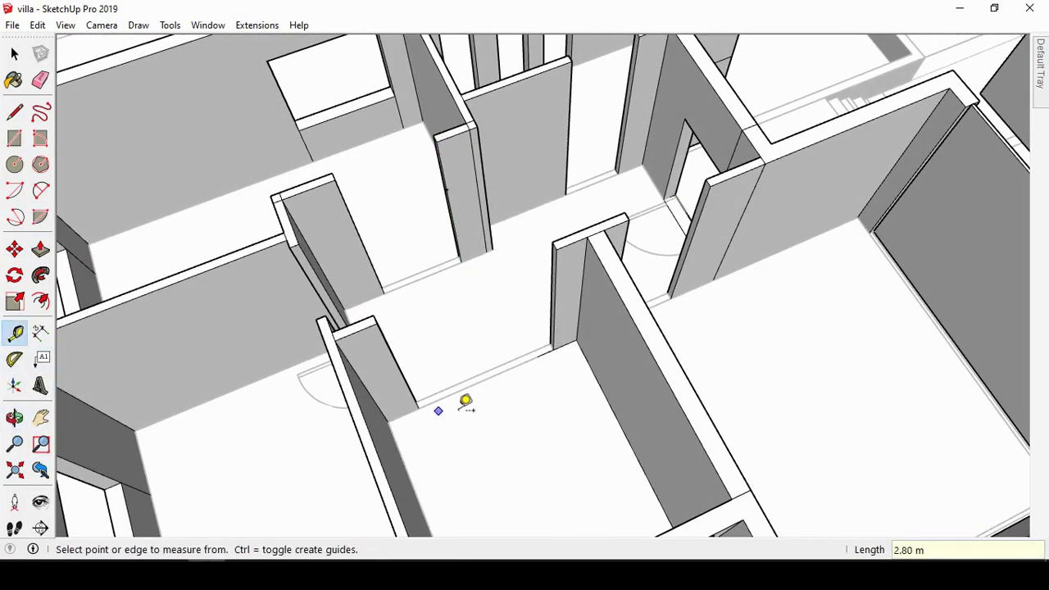
click(12, 417)
mouse_move(599, 253)
mouse_down()
mouse_move(519, 201)
mouse_move(571, 240)
mouse_move(502, 149)
mouse_move(124, 205)
mouse_up()
click(14, 138)
click(491, 201)
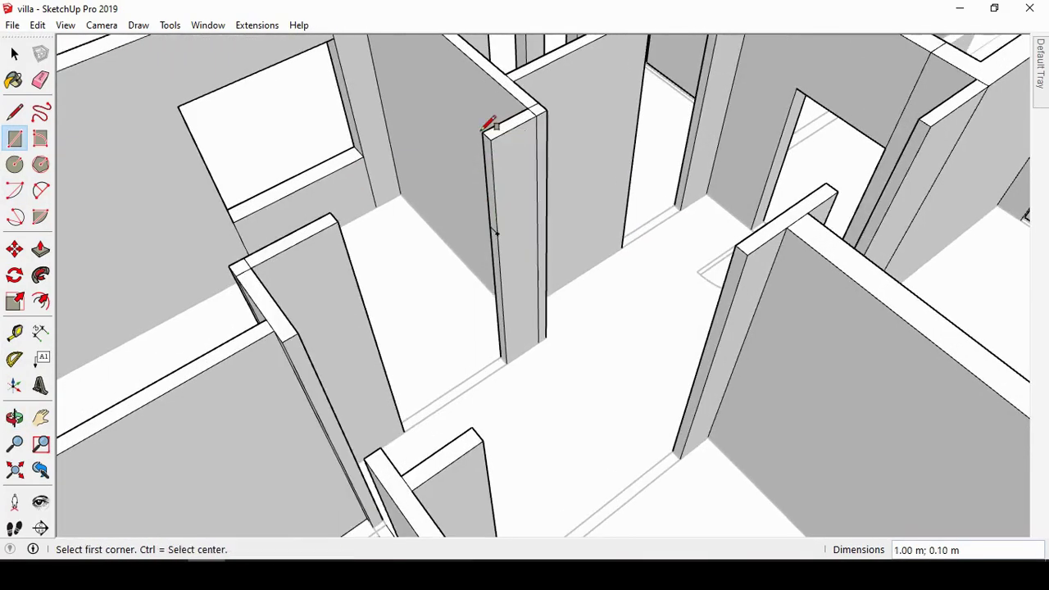
key(p)
click(336, 238)
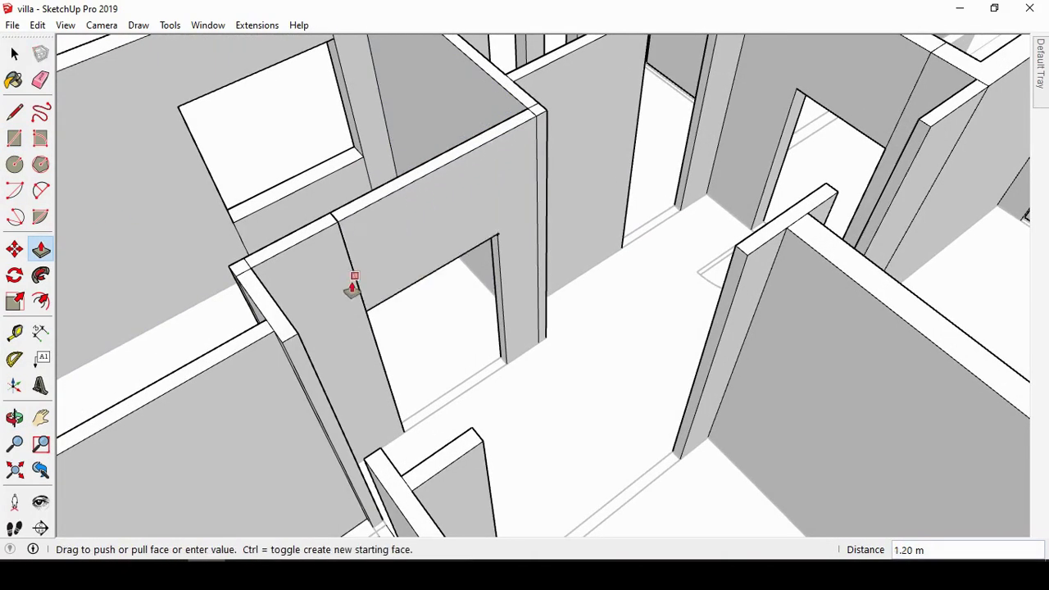
middle_drag(371, 333, 434, 417)
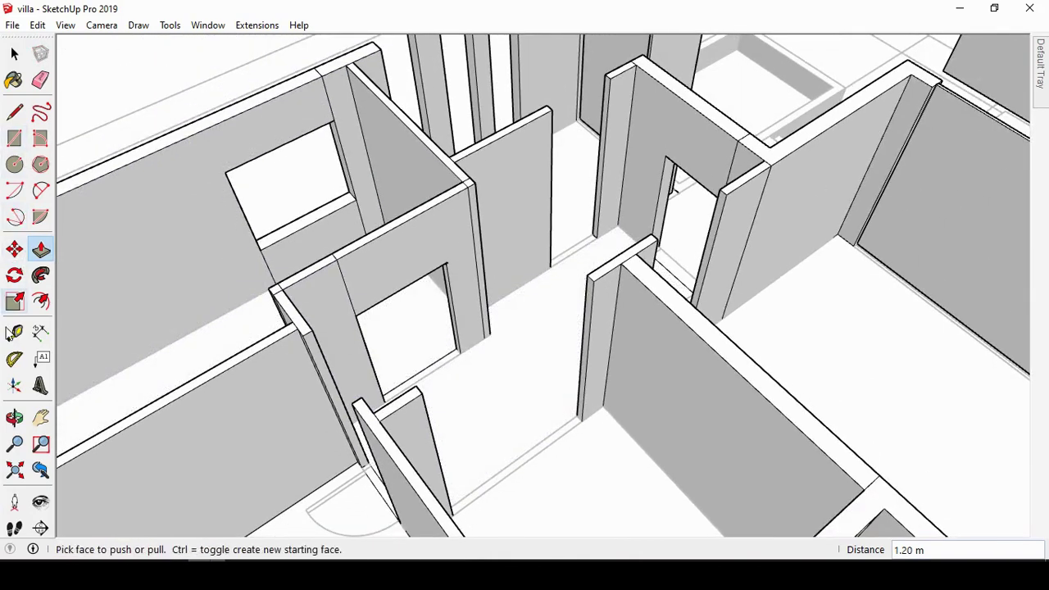
Step: Add a second header that extends 0.90 m over the next doorway
click(14, 331)
scroll(604, 237, up, 1)
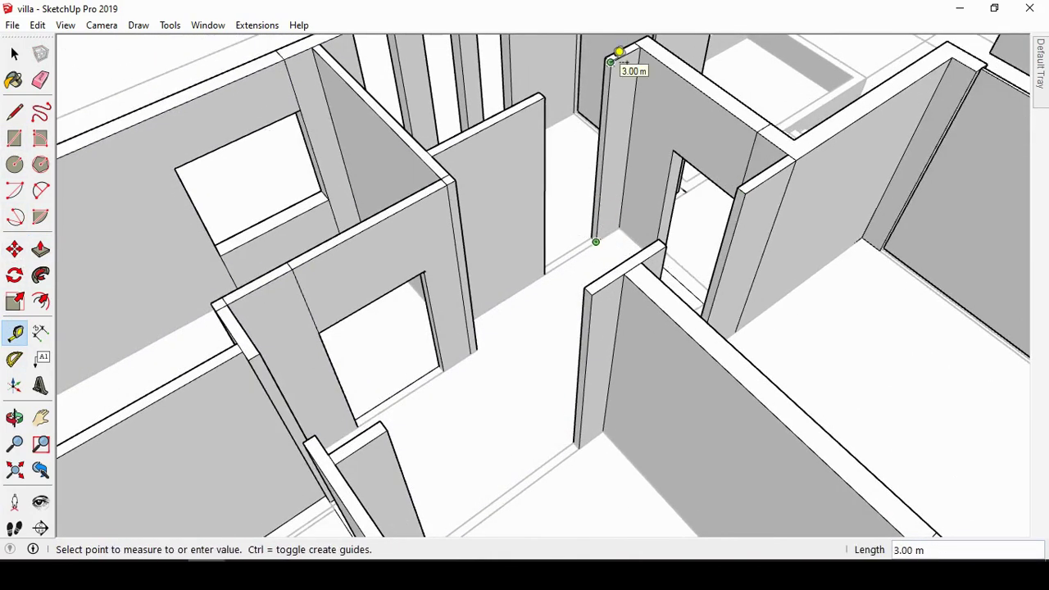
key(r)
click(605, 131)
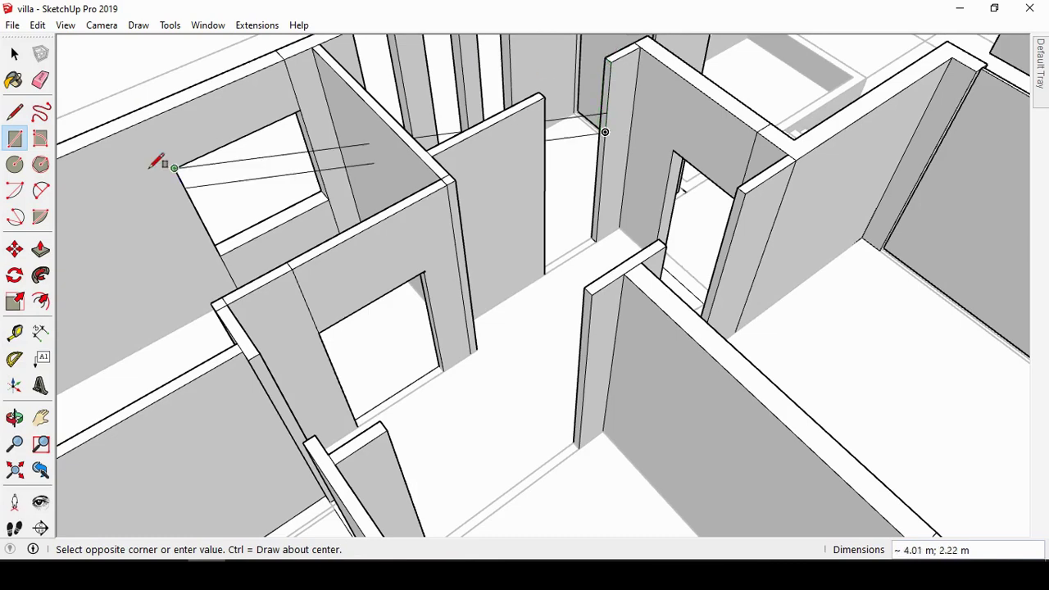
key(p)
click(14, 138)
click(604, 131)
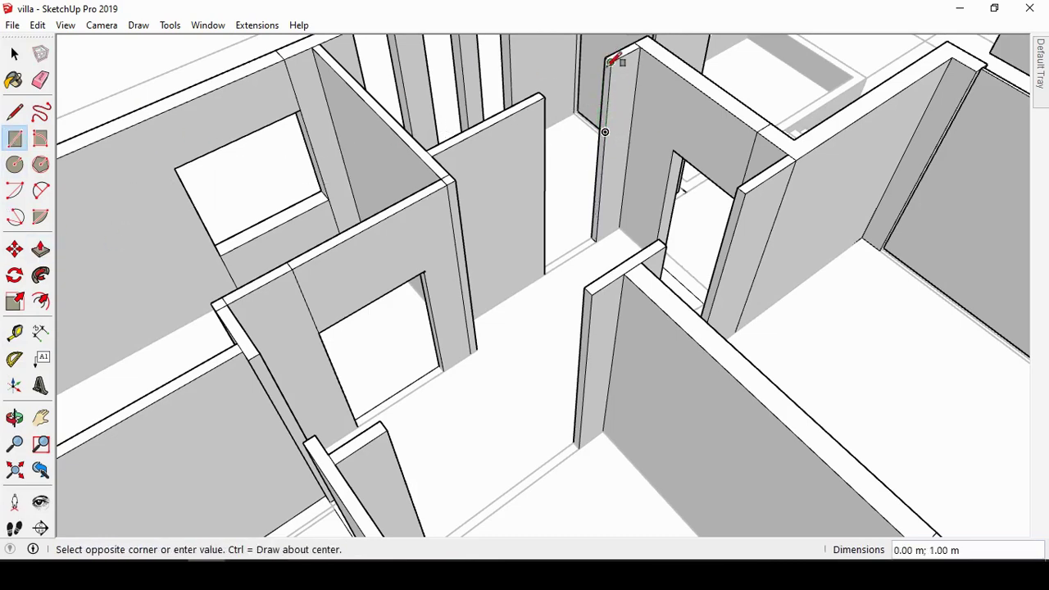
scroll(610, 49, up, 1)
key(p)
drag(598, 153, 529, 236)
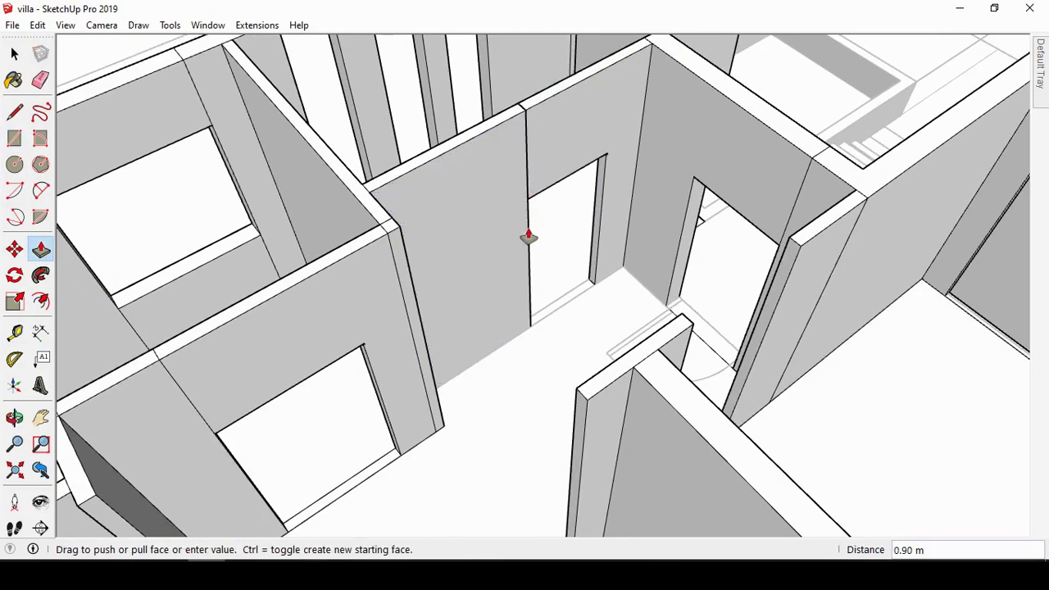
Step: Mark the door height and extend a header 1.96 m across the next opening
middle_drag(528, 229, 492, 313)
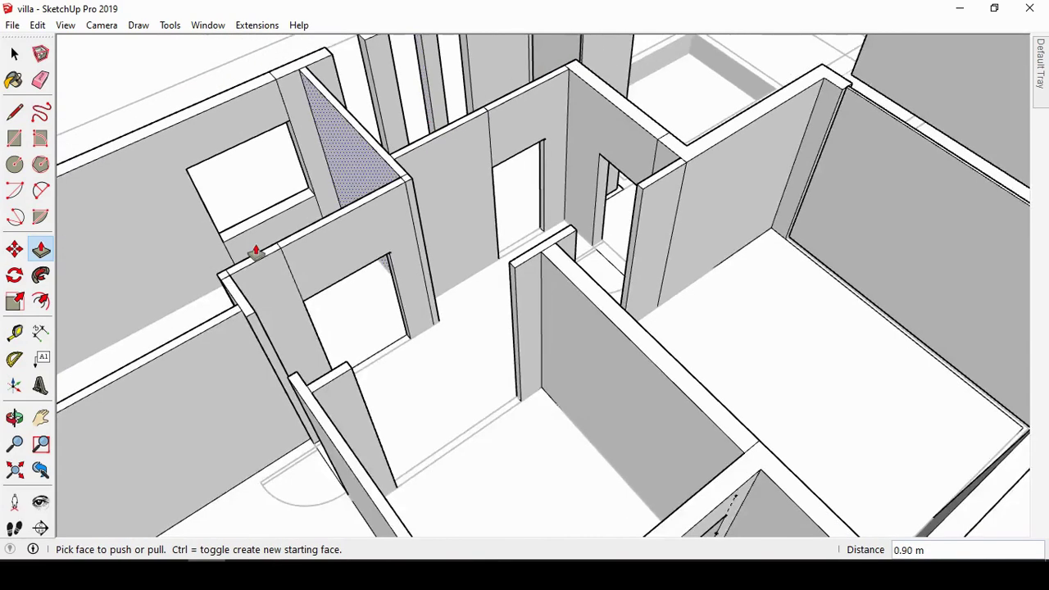
key(t)
click(520, 399)
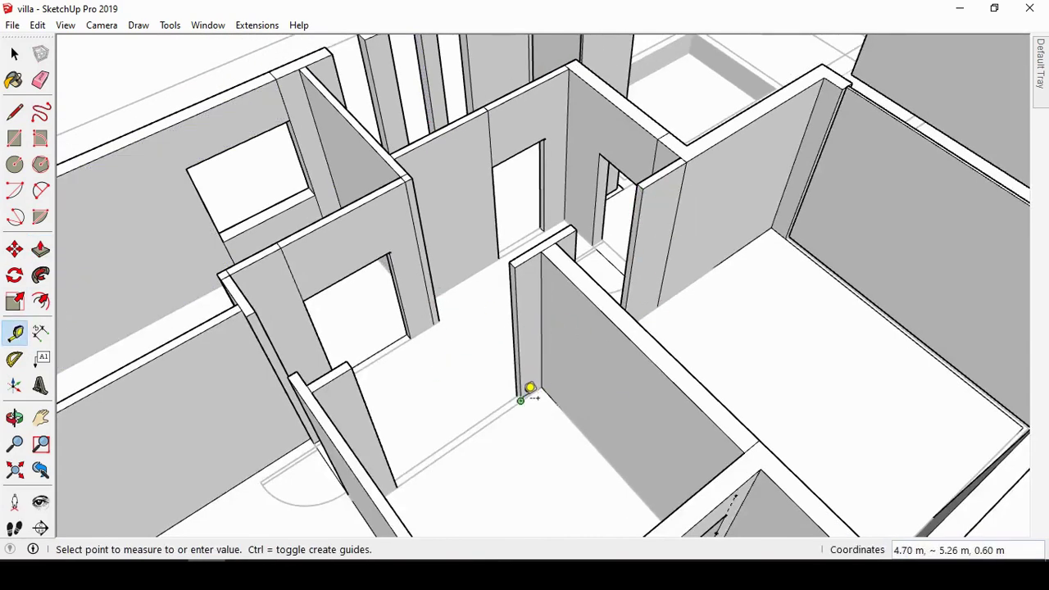
key(r)
click(516, 319)
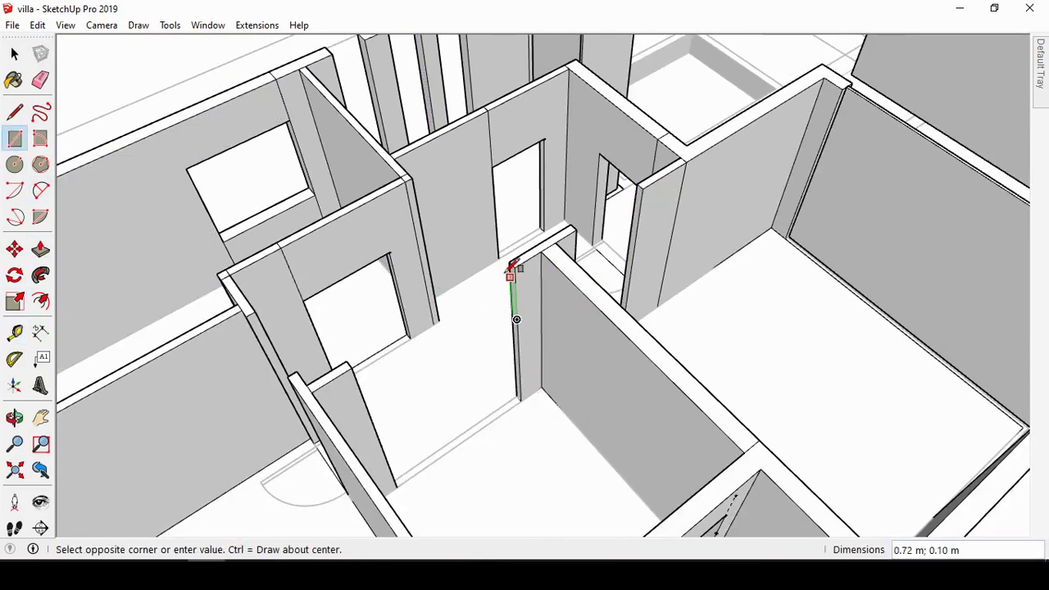
click(513, 264)
scroll(442, 300, up, 3)
key(p)
click(529, 319)
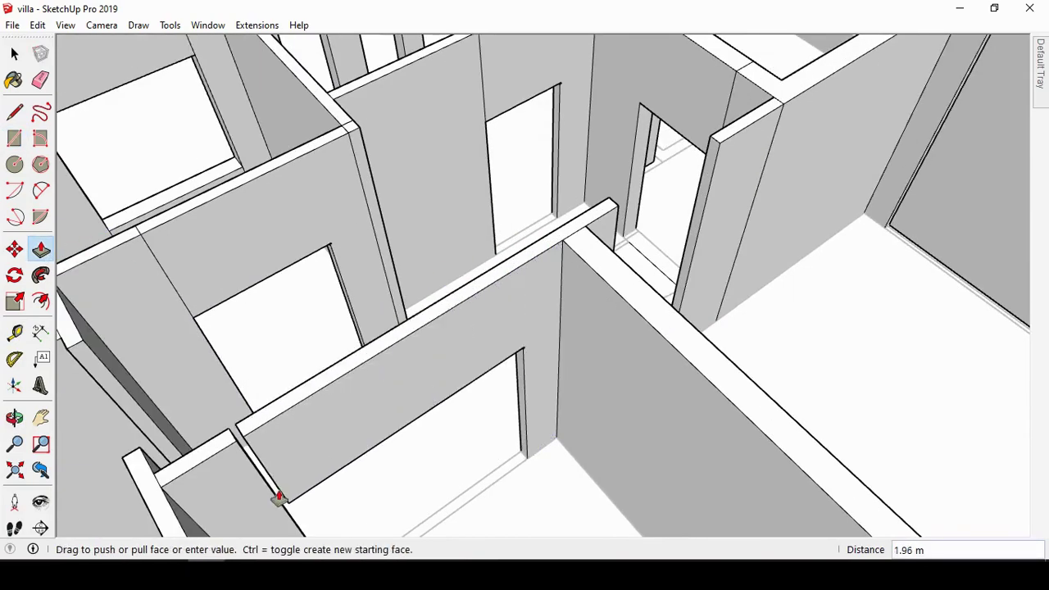
click(277, 488)
scroll(721, 204, down, 3)
Step: Measure from the doorway corner and start a header rectangle on the next wall end
mouse_move(720, 204)
middle_down()
mouse_move(555, 154)
mouse_move(602, 261)
mouse_move(134, 287)
middle_up()
scroll(602, 260, up, 3)
click(15, 332)
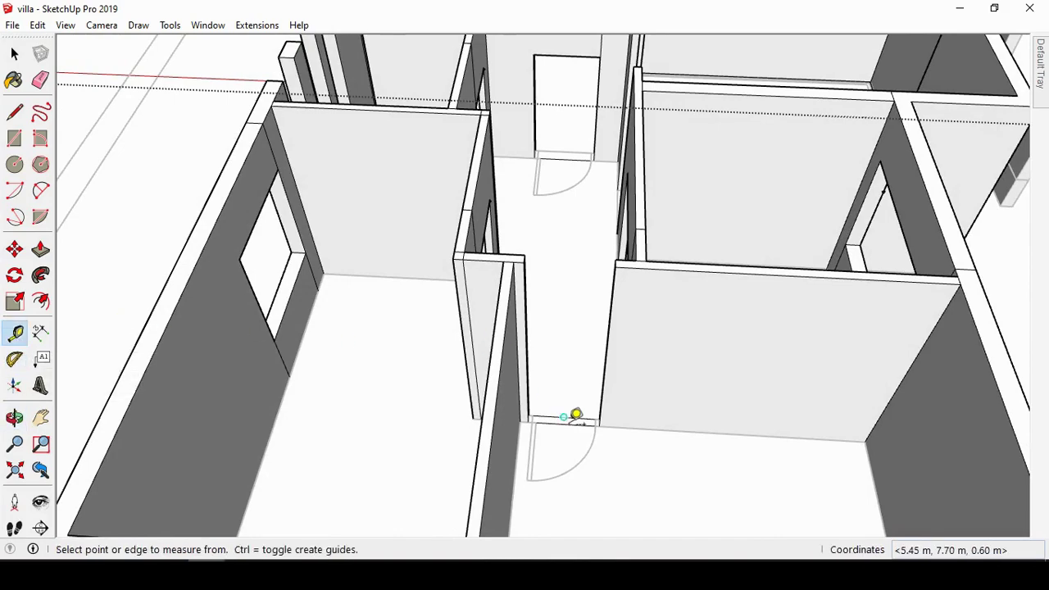
click(598, 425)
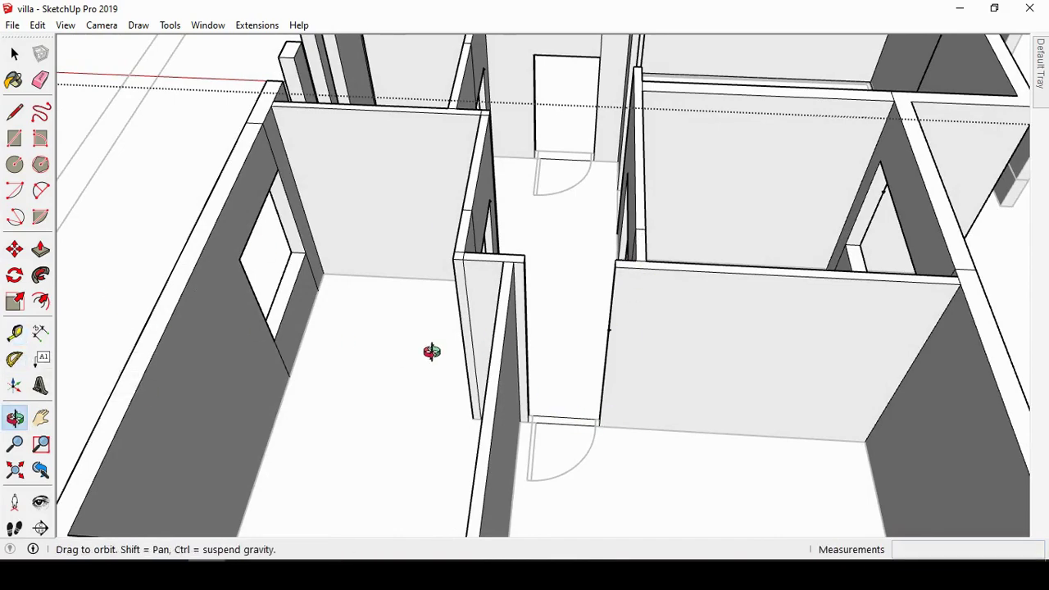
mouse_move(428, 352)
middle_down()
mouse_move(368, 258)
mouse_move(703, 249)
mouse_move(671, 246)
middle_up()
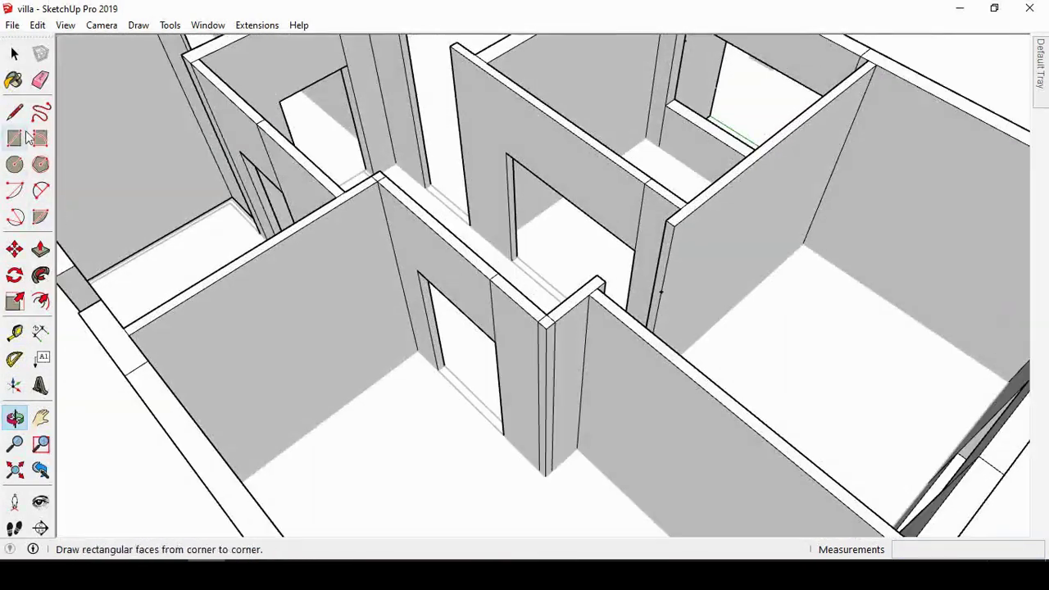
click(660, 291)
click(41, 250)
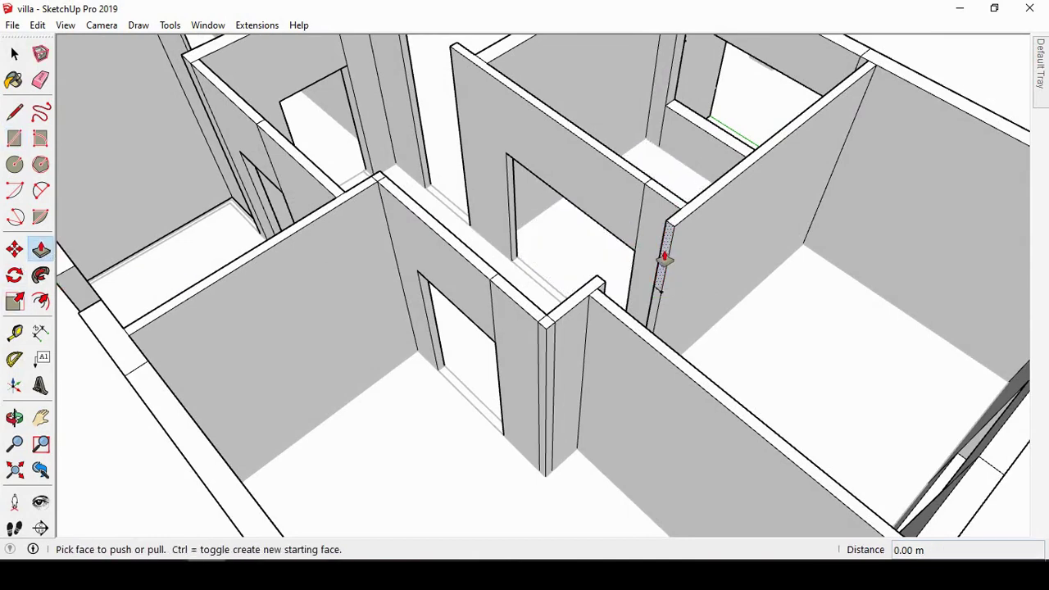
Step: Add a header on the other corridor doorway, pulled 0.69 m across the opening
middle_drag(592, 285, 41, 435)
key(t)
click(429, 223)
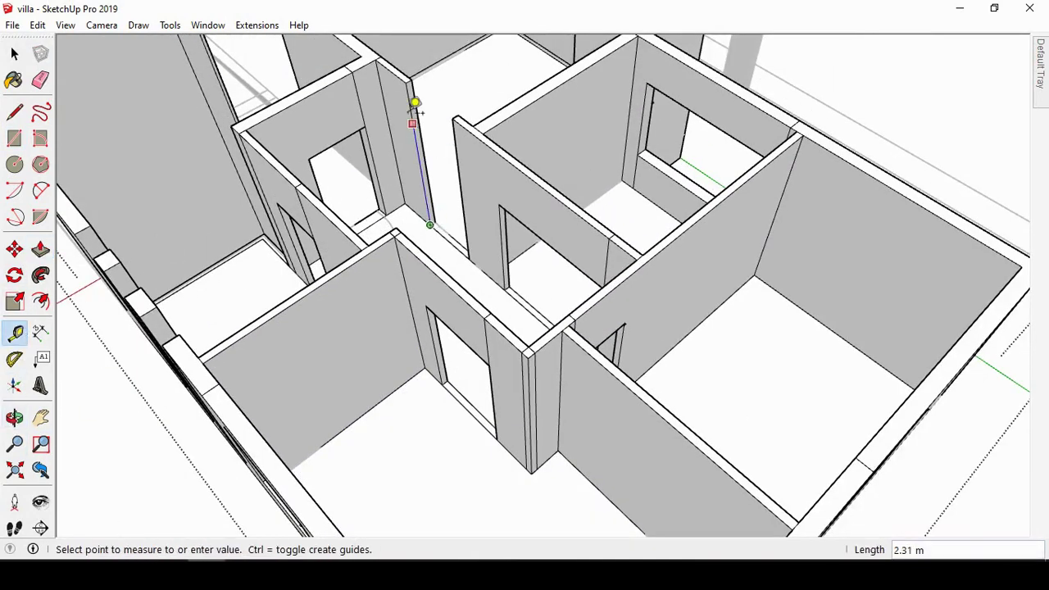
key(r)
click(425, 129)
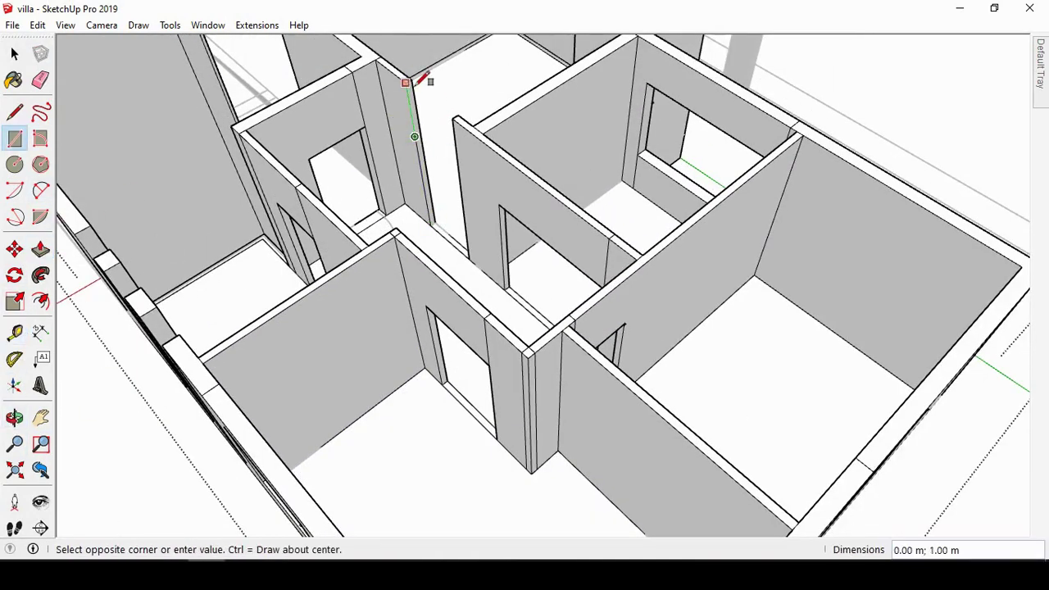
scroll(417, 70, up, 2)
click(410, 82)
click(41, 250)
drag(415, 123, 459, 147)
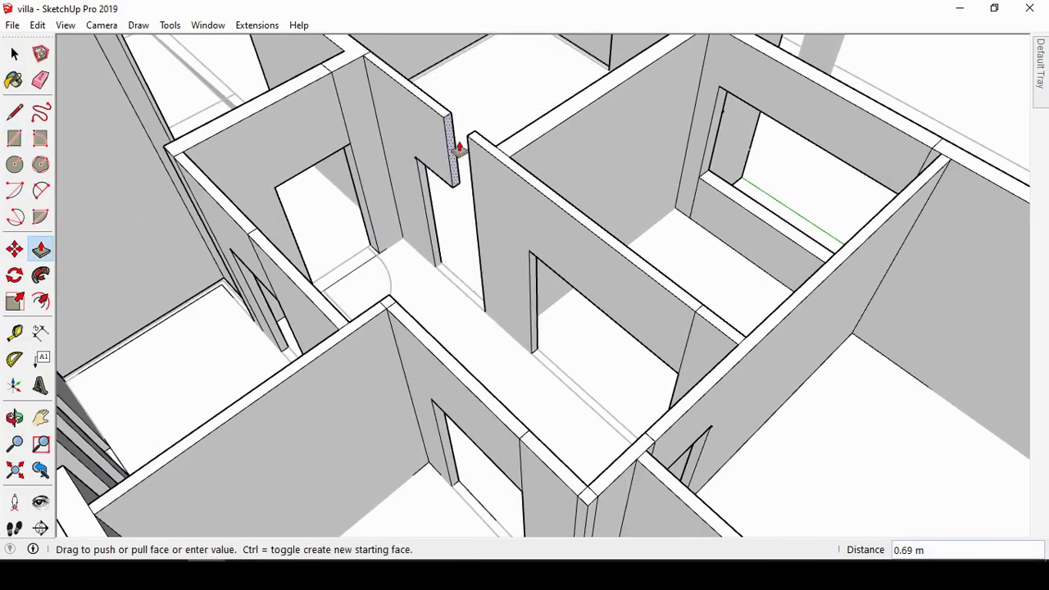
click(469, 143)
scroll(506, 311, down, 3)
mouse_move(505, 311)
middle_down()
mouse_move(667, 302)
mouse_move(784, 216)
mouse_move(663, 319)
mouse_move(386, 98)
mouse_move(631, 80)
mouse_move(524, 56)
middle_up()
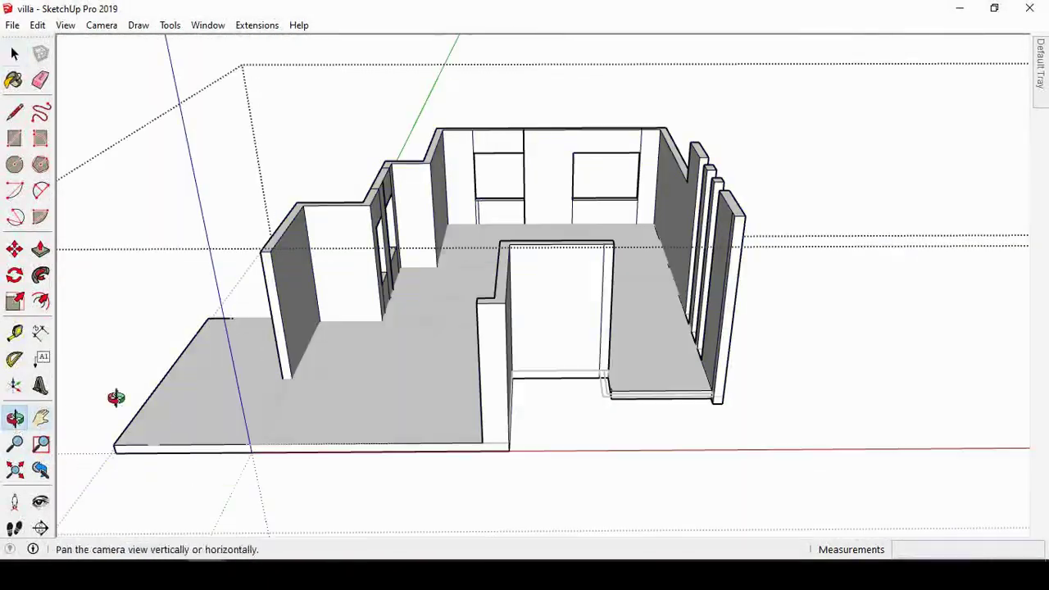
Step: Trace a thin rectangle along the long interior partition-wall line of the plan
mouse_move(112, 399)
middle_down()
mouse_move(489, 295)
mouse_move(513, 319)
middle_up()
click(15, 139)
scroll(544, 199, up, 3)
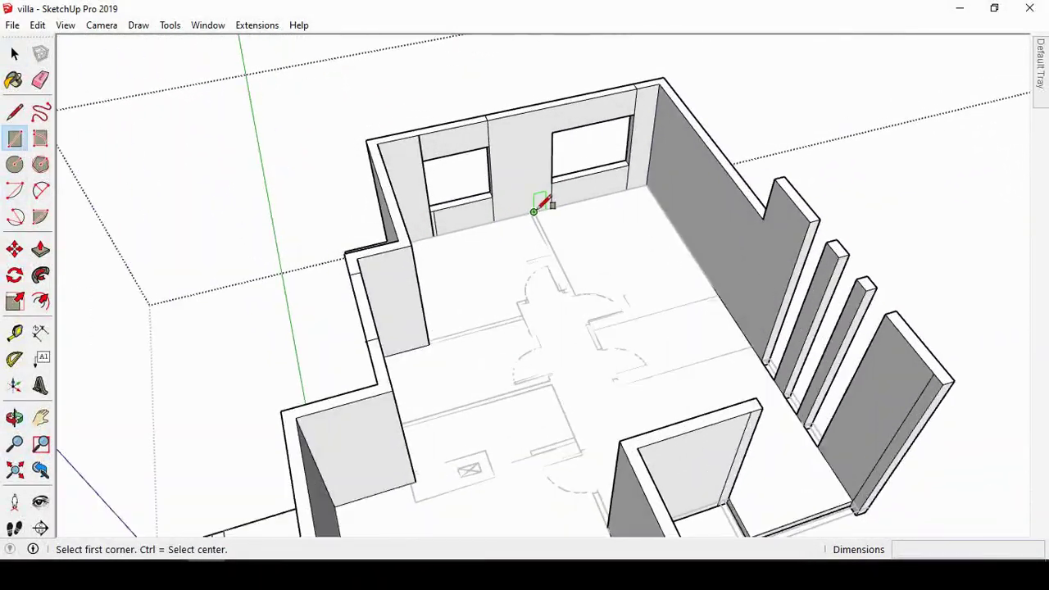
click(534, 211)
scroll(576, 286, up, 2)
scroll(642, 433, down, 3)
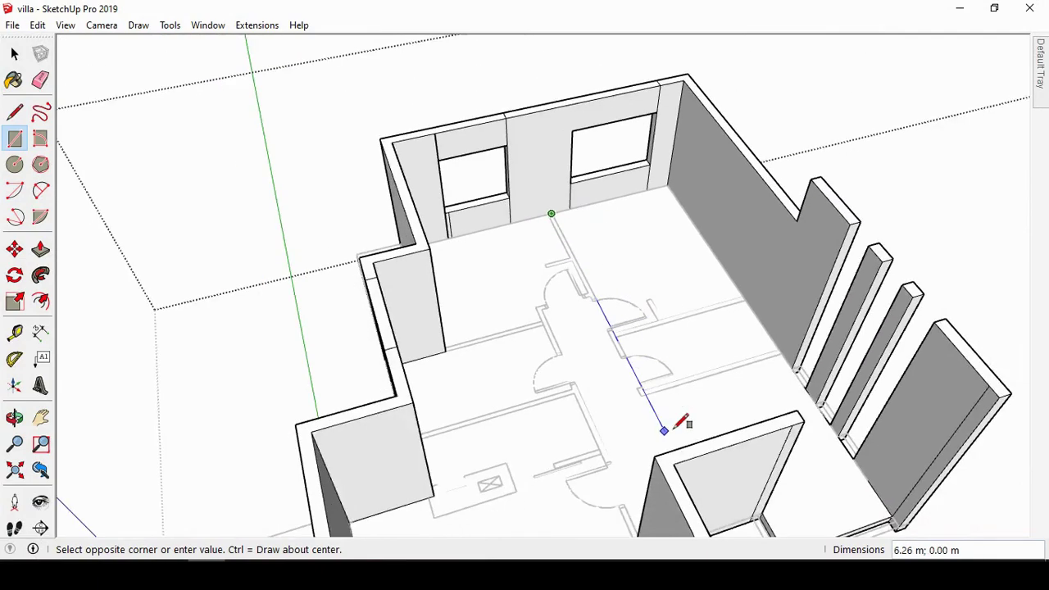
click(15, 417)
mouse_move(369, 426)
mouse_down()
mouse_move(522, 464)
mouse_move(682, 417)
mouse_move(159, 241)
mouse_up()
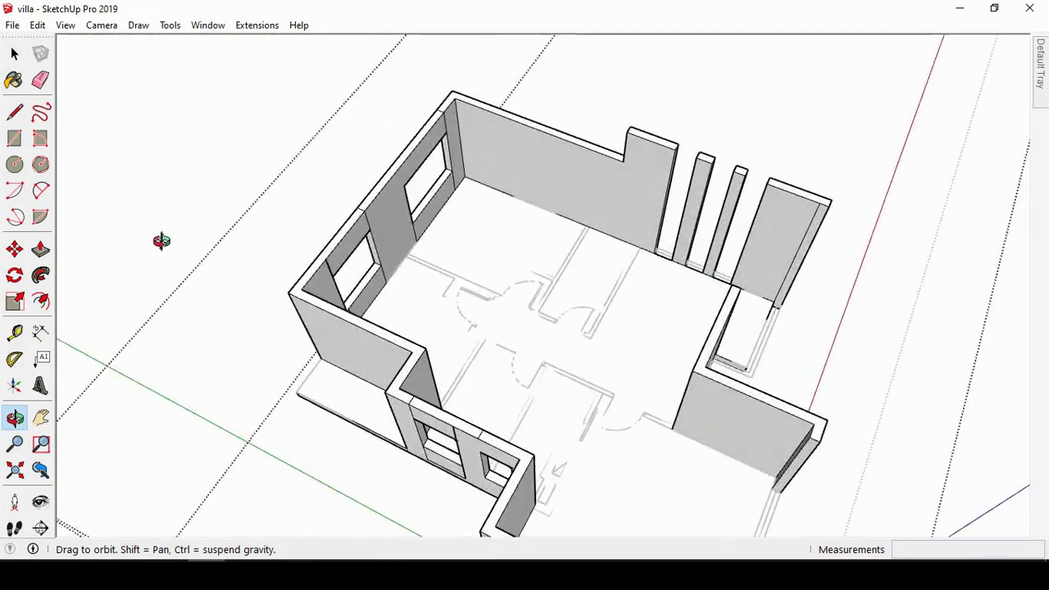
click(15, 138)
click(407, 254)
scroll(591, 333, up, 2)
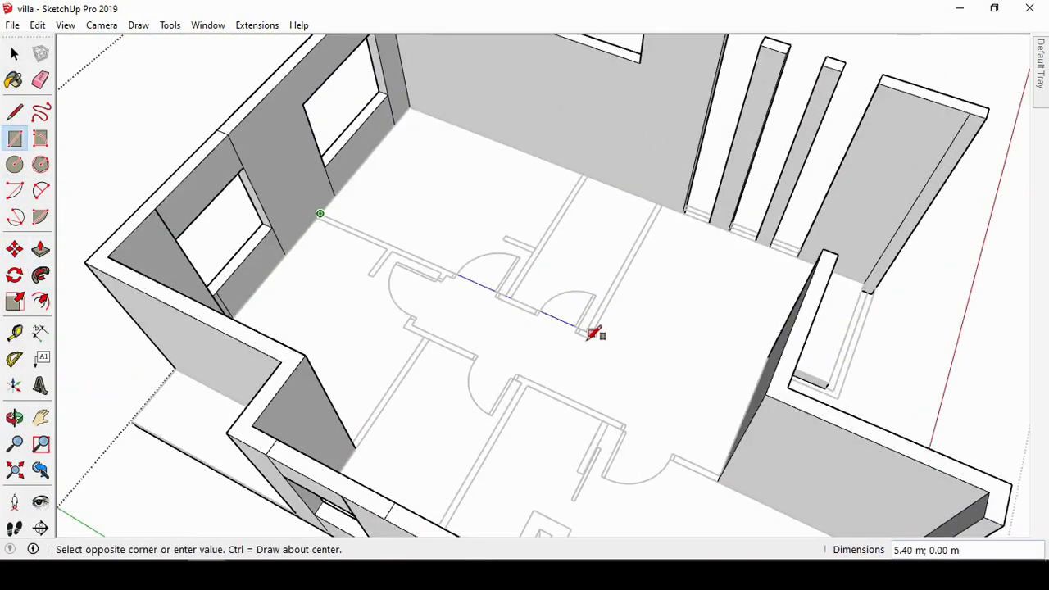
scroll(592, 336, up, 2)
scroll(591, 339, up, 1)
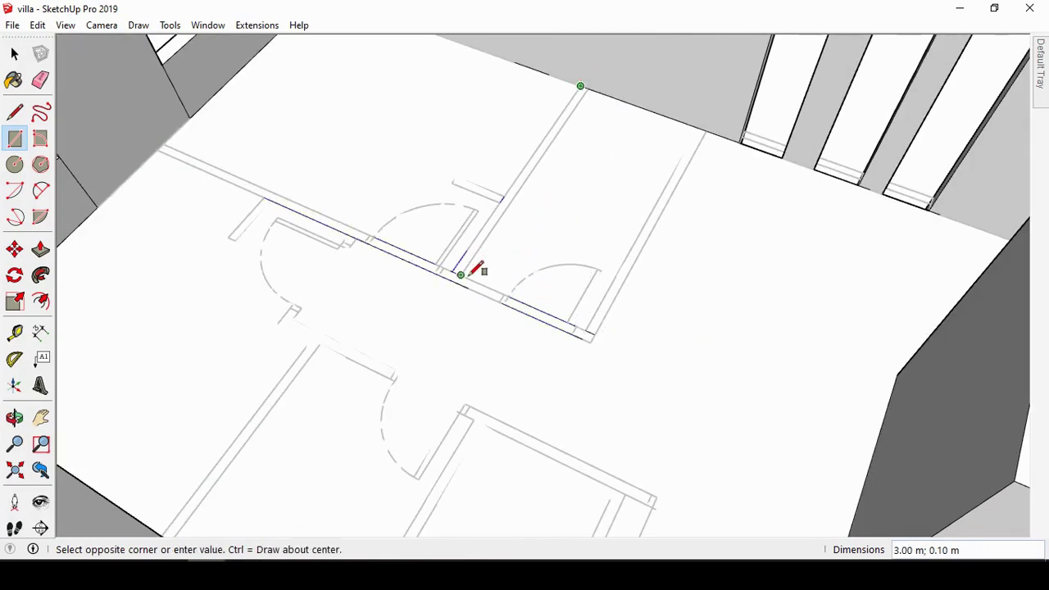
click(706, 129)
middle_drag(604, 304, 541, 112)
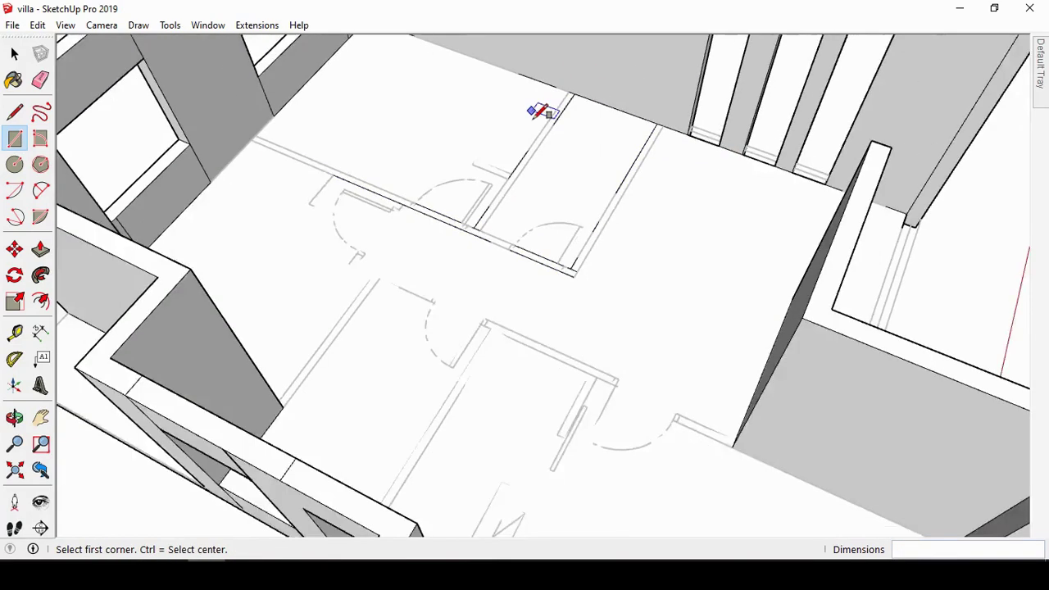
click(734, 440)
scroll(357, 260, up, 2)
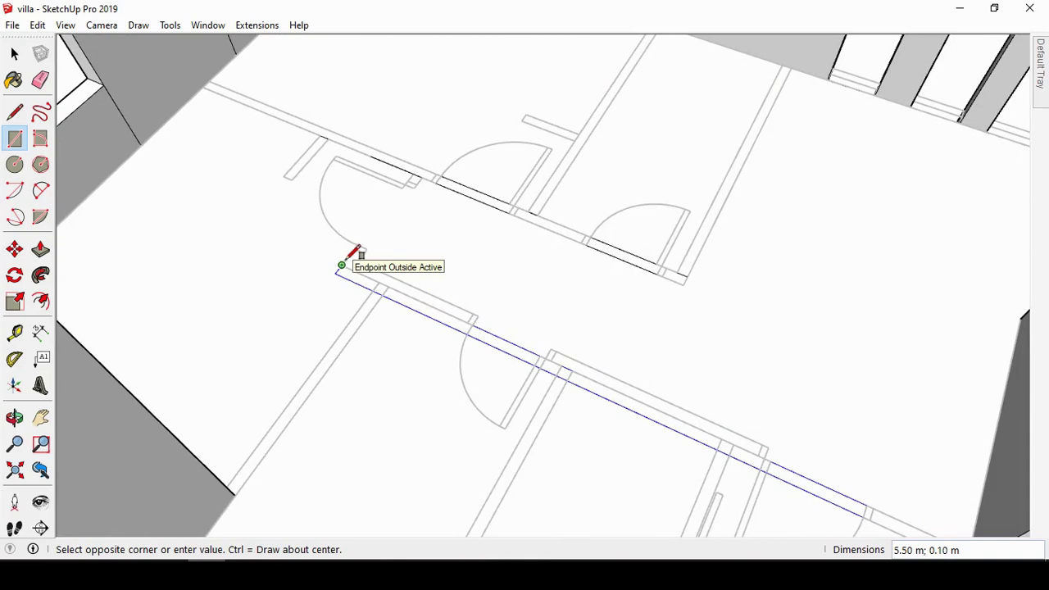
click(341, 266)
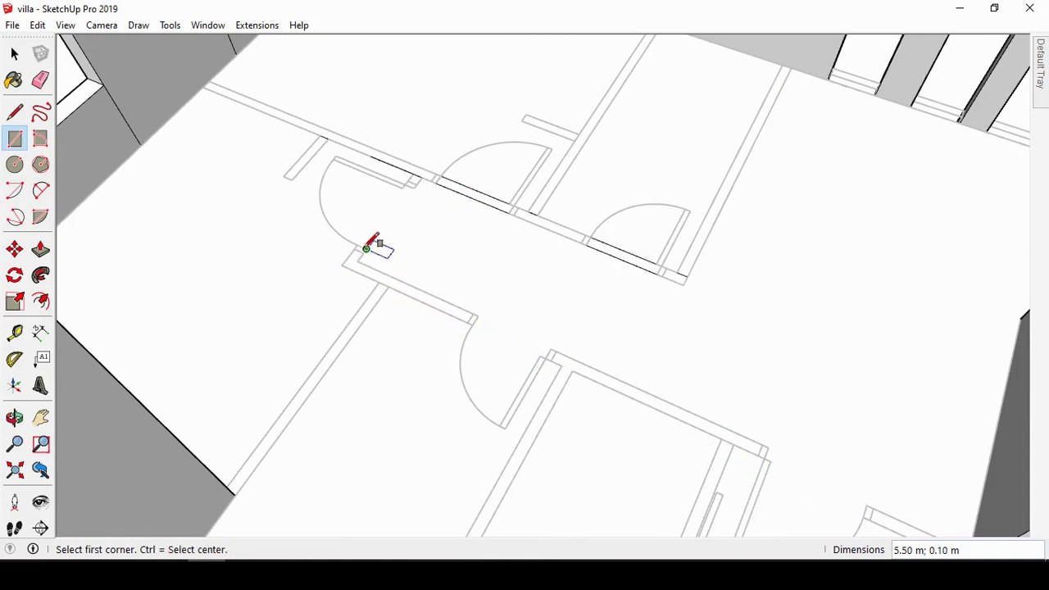
Step: Outline the corridor wall and a short wall with rectangles on the plan lines
scroll(341, 264, down, 3)
click(893, 503)
click(906, 513)
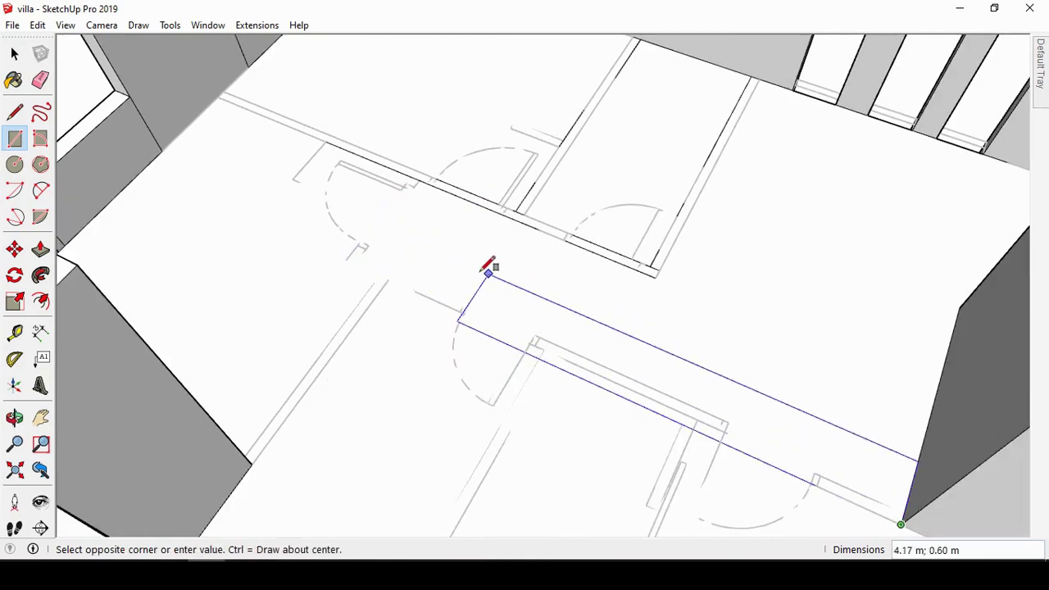
scroll(344, 261, up, 3)
click(343, 261)
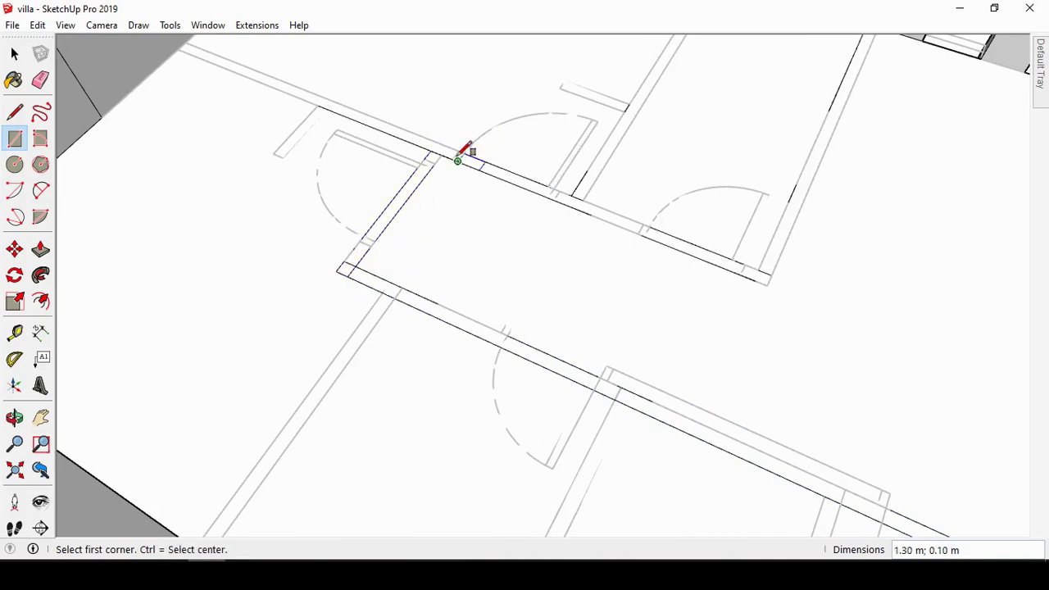
click(563, 121)
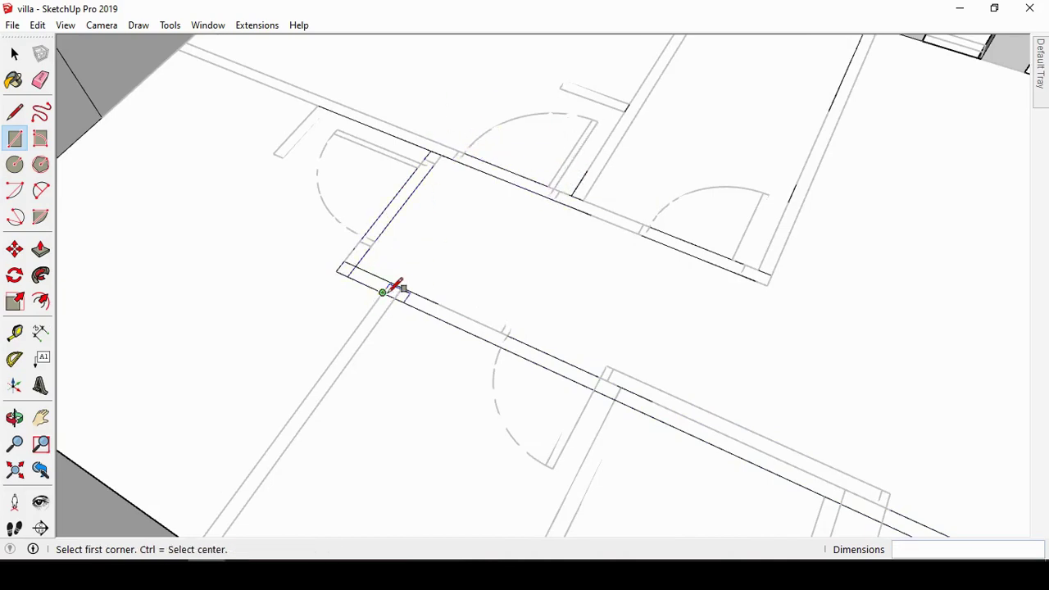
click(393, 287)
scroll(393, 287, down, 3)
Step: Trace the 0.80 m wall stub outline from the wall intersection
click(269, 473)
scroll(543, 308, down, 2)
scroll(532, 314, up, 4)
click(526, 314)
scroll(525, 271, down, 1)
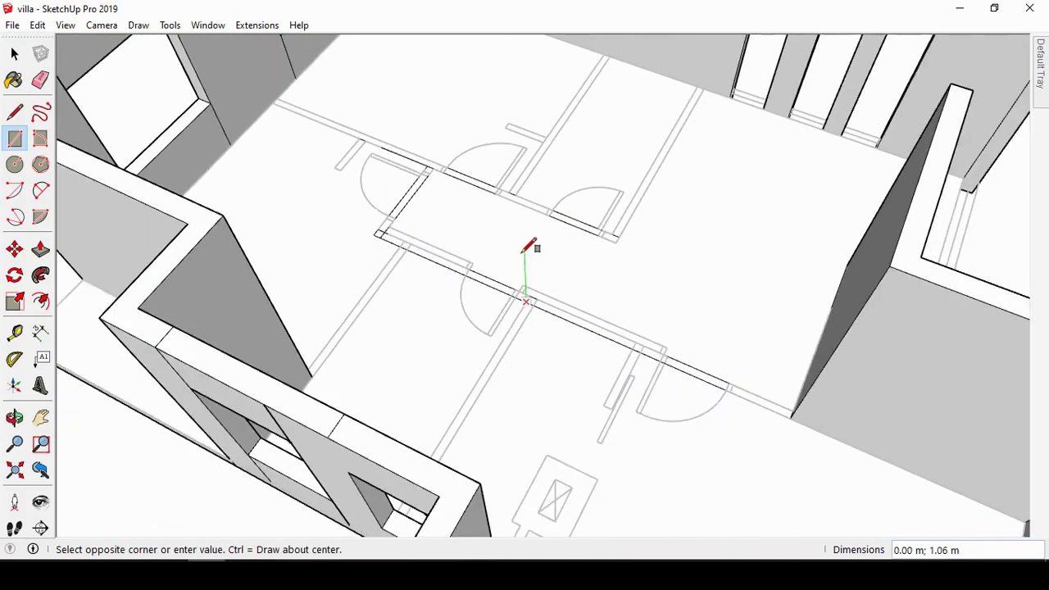
middle_drag(386, 398, 375, 416)
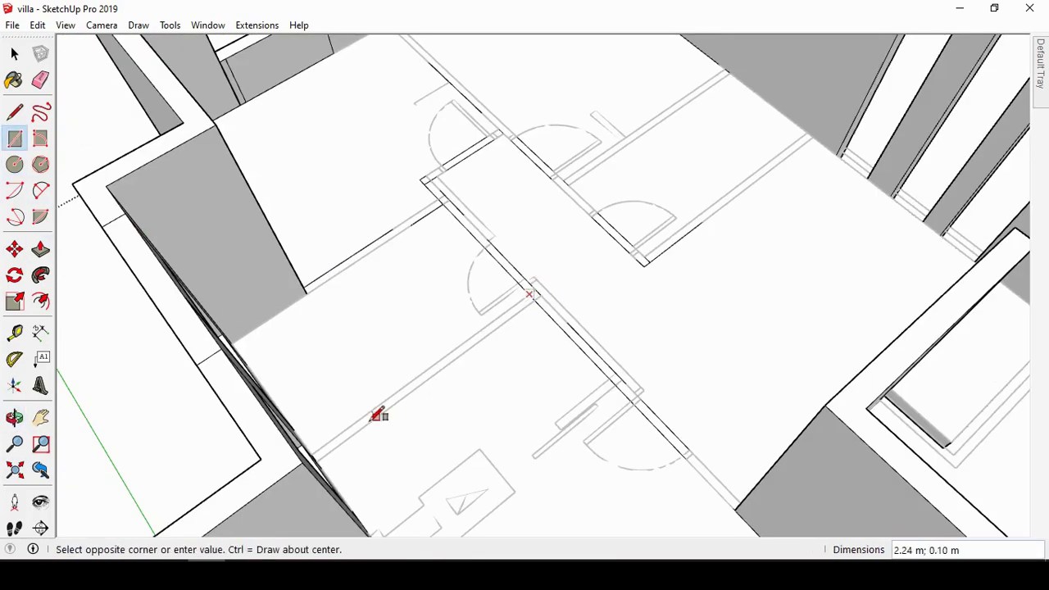
scroll(328, 459, up, 2)
key(Escape)
click(589, 245)
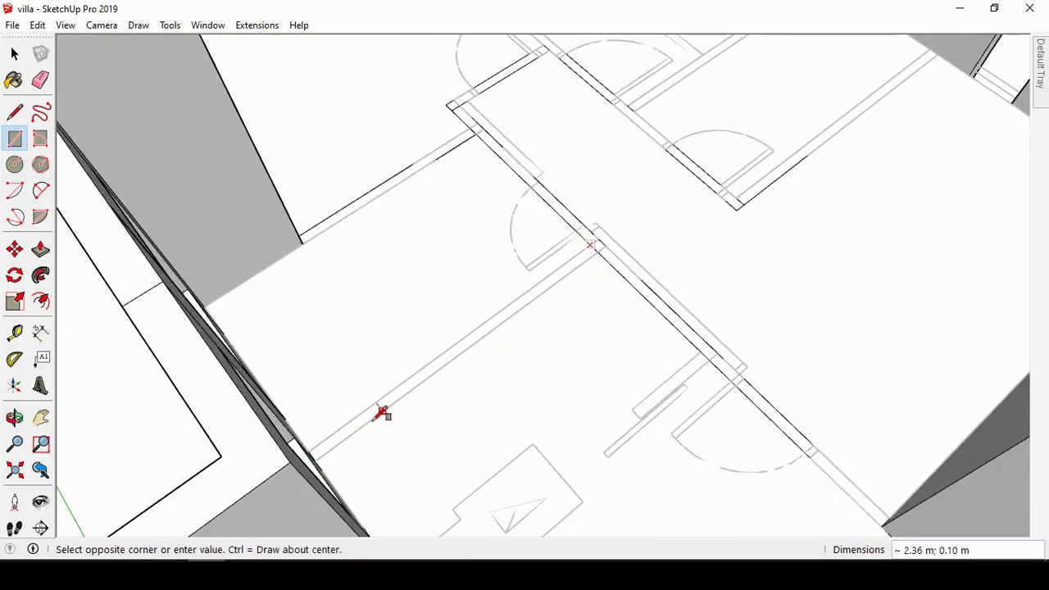
scroll(562, 74, down, 3)
scroll(628, 369, down, 1)
scroll(574, 122, up, 1)
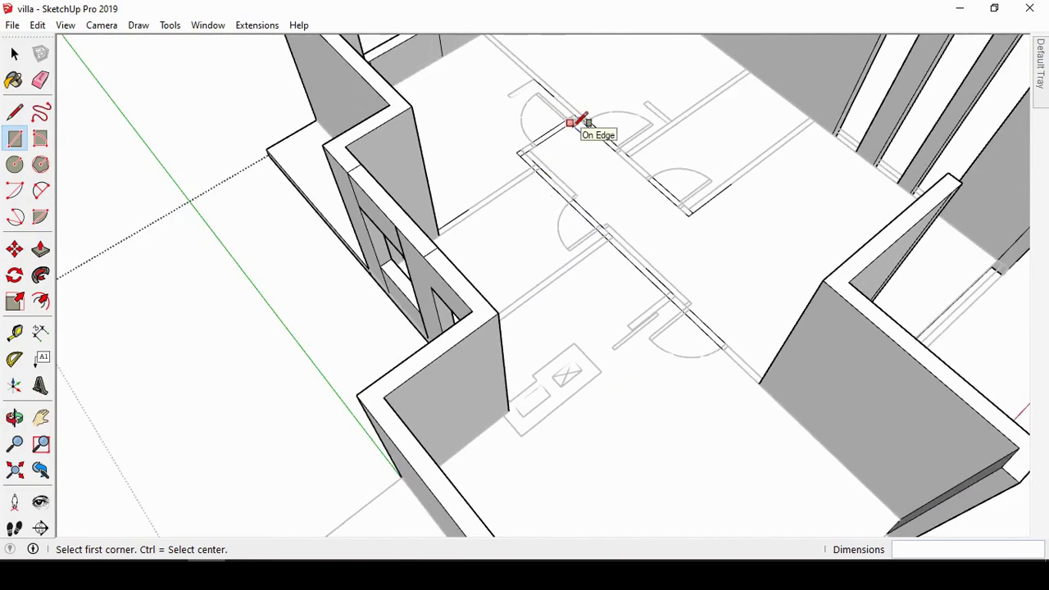
scroll(598, 264, up, 2)
scroll(660, 178, up, 1)
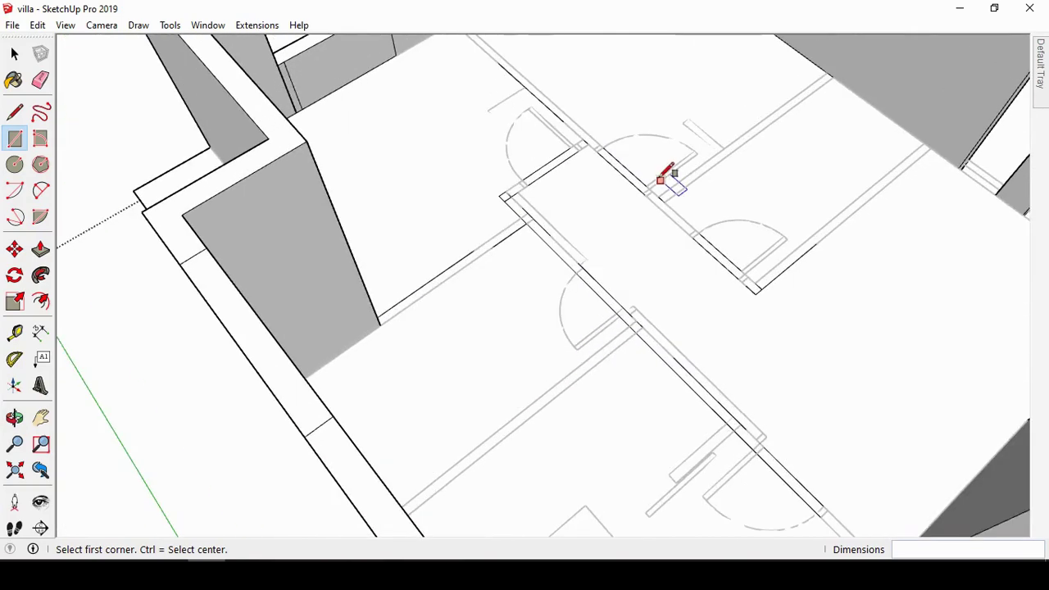
click(600, 144)
scroll(702, 222, up, 1)
click(701, 222)
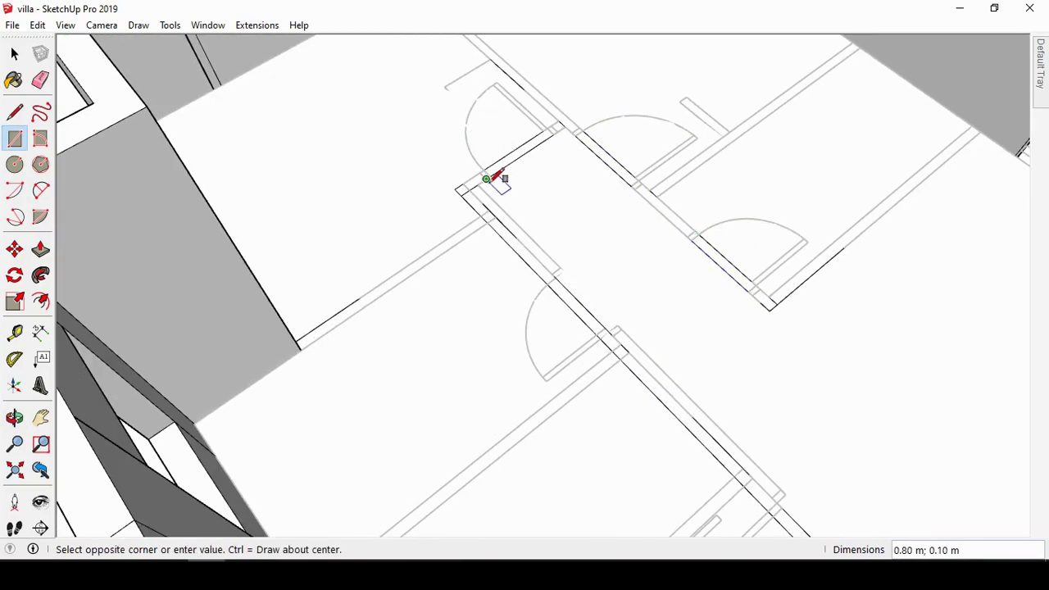
Step: Trace the rectangle for the door-side partition wall
click(608, 331)
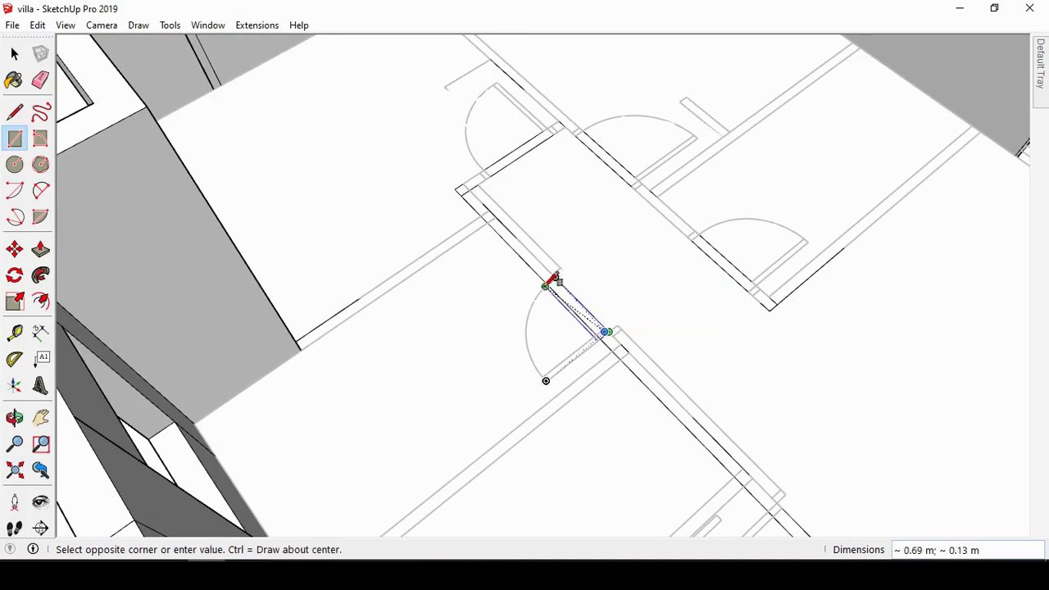
scroll(556, 280, up, 1)
scroll(557, 277, up, 1)
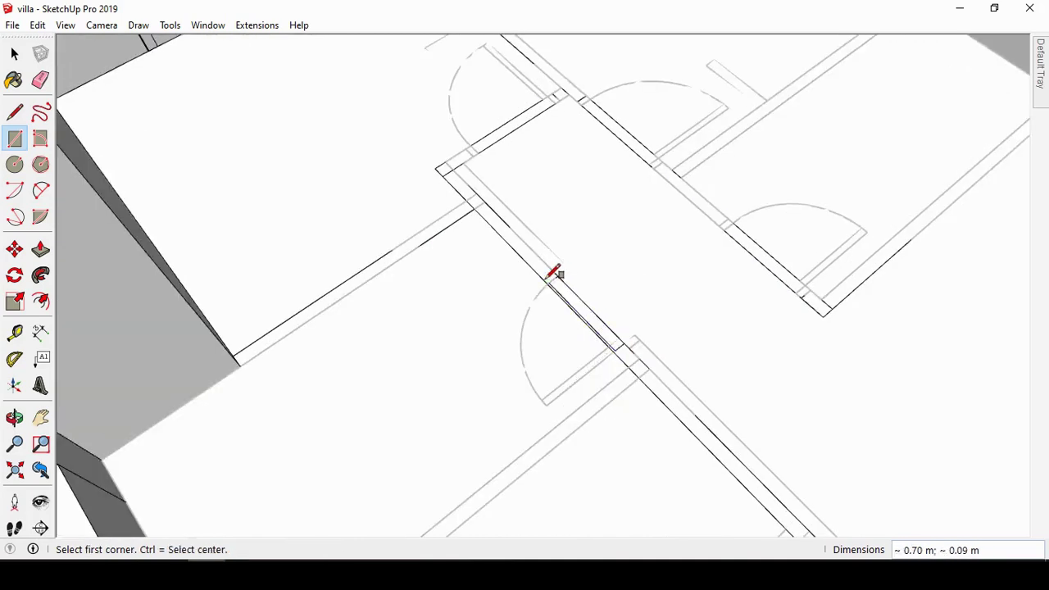
scroll(562, 238, down, 1)
click(622, 333)
scroll(554, 265, up, 1)
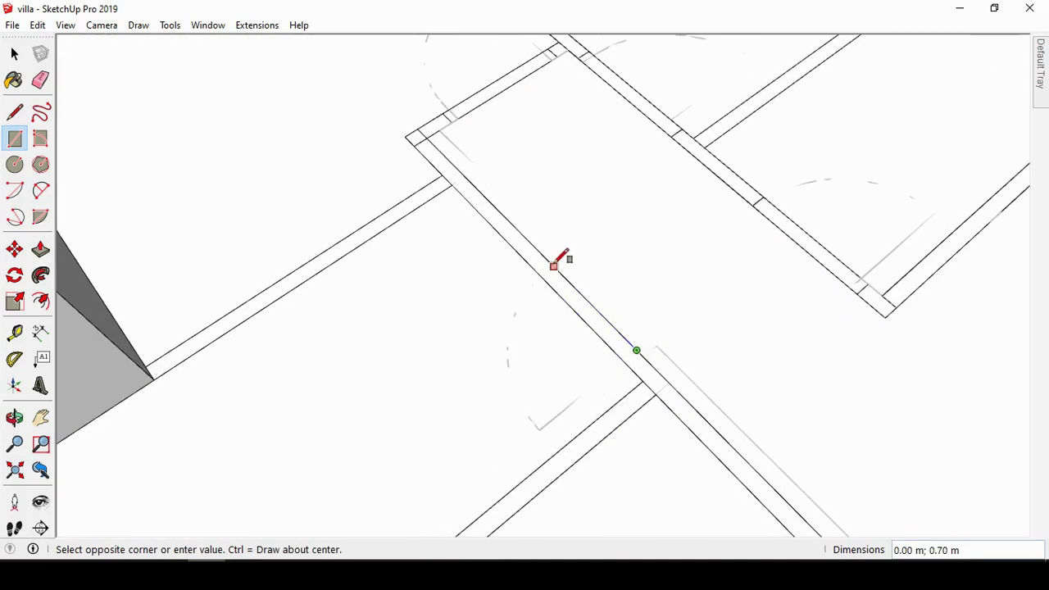
click(534, 268)
scroll(533, 156, down, 2)
scroll(785, 461, up, 1)
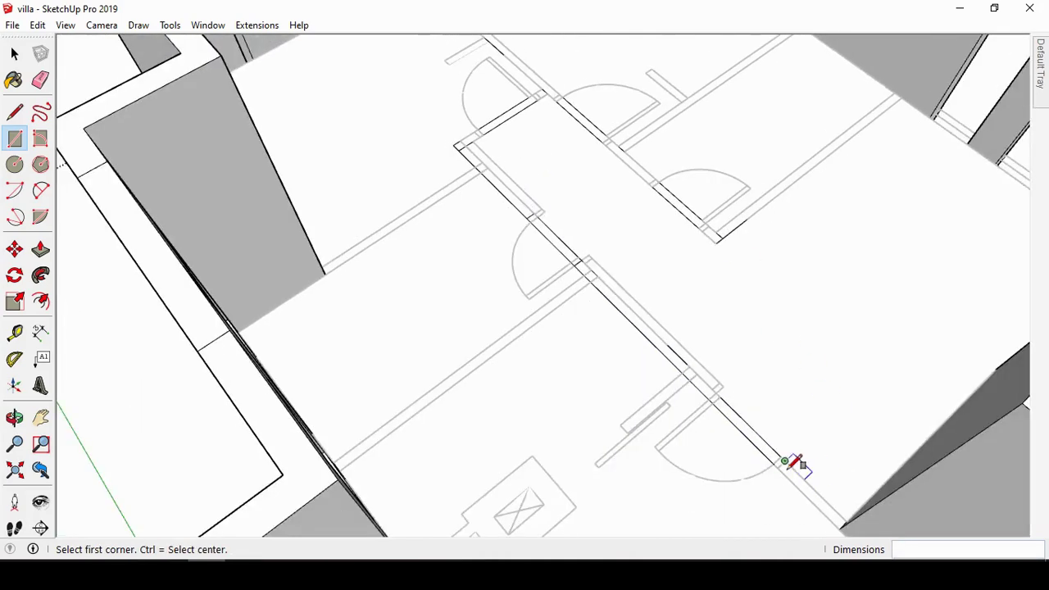
scroll(723, 386, up, 1)
scroll(723, 385, down, 2)
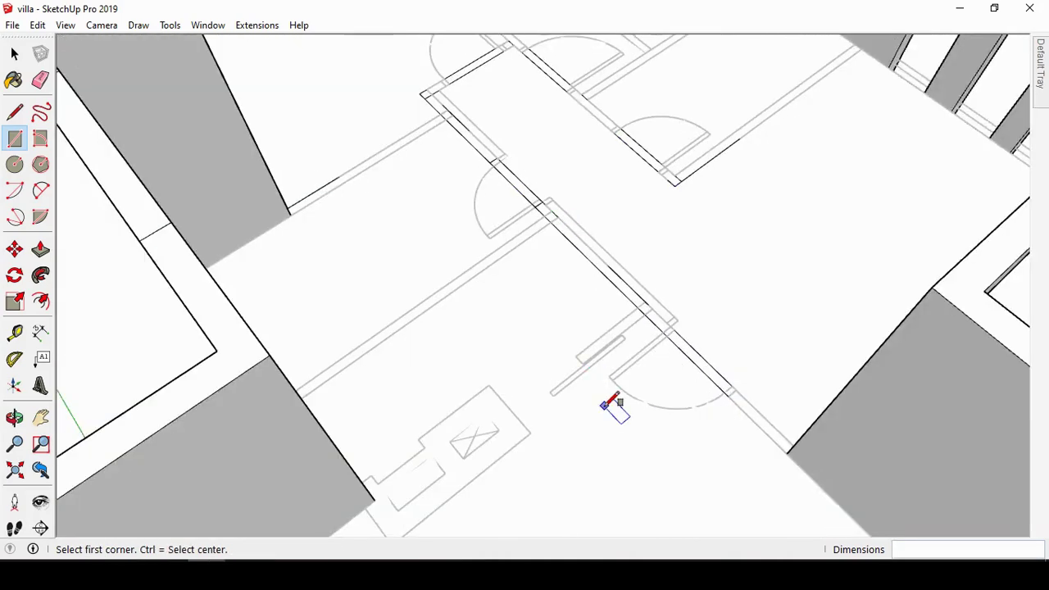
middle_drag(613, 402, 702, 227)
Step: Push/pull the narrow strip up 3 m, then repeat that height on the other strip and the door-side strip
key(space)
key(p)
click(735, 235)
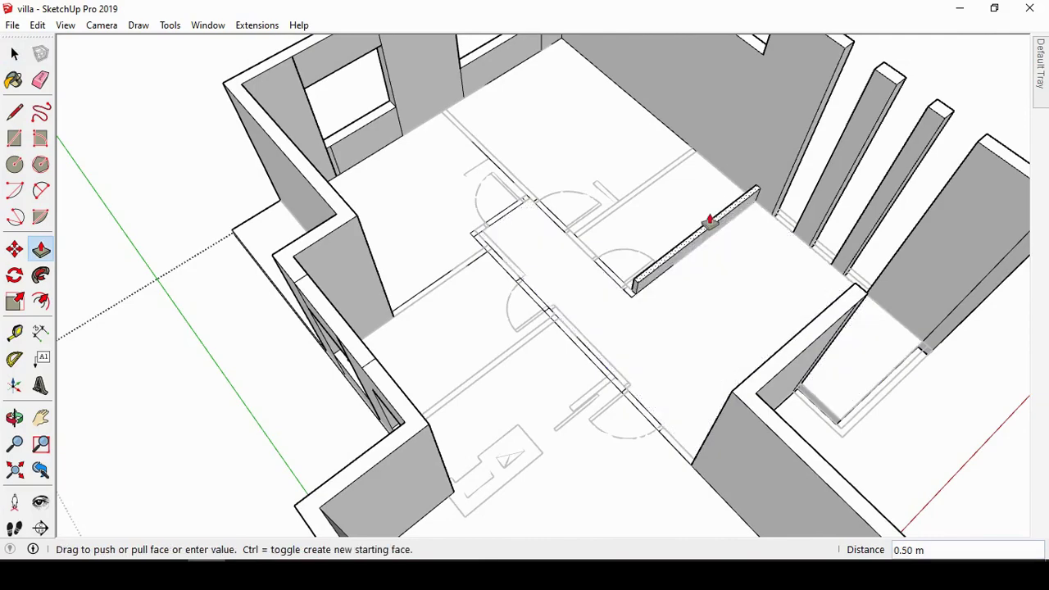
text(3)
key(Return)
scroll(631, 295, up, 3)
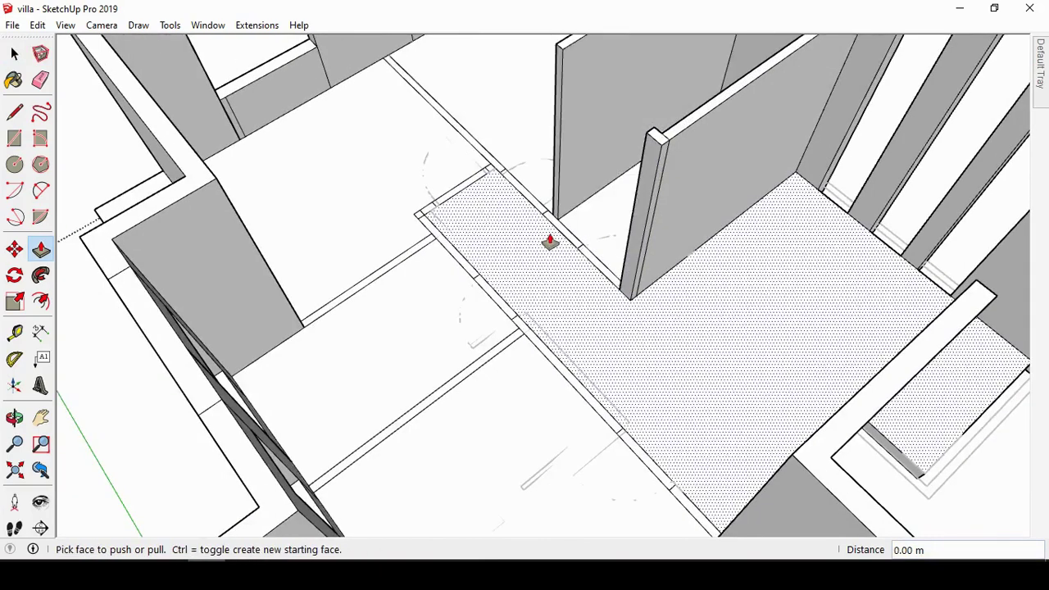
double_click(564, 229)
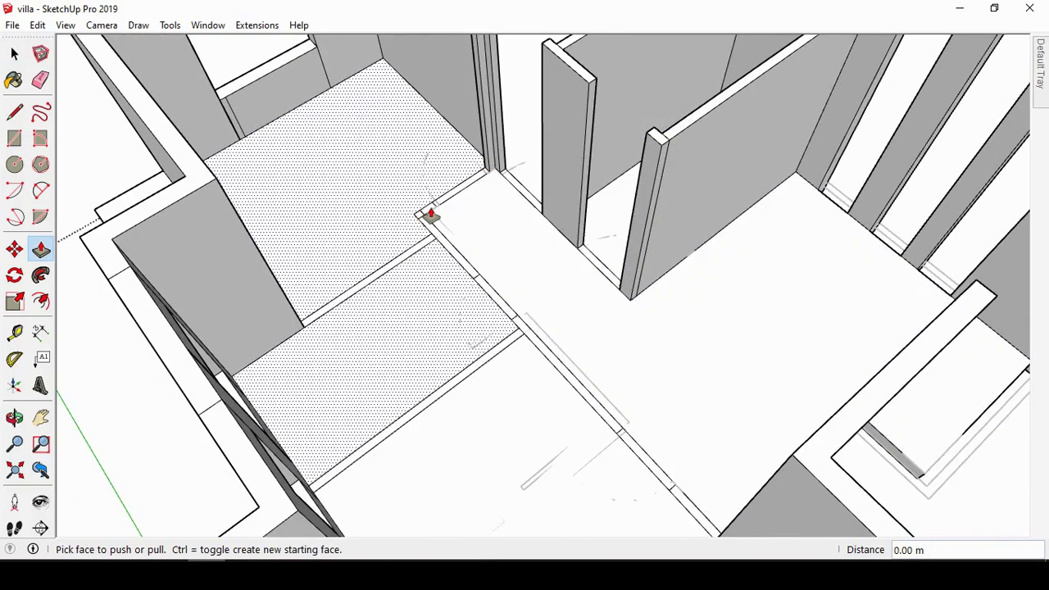
scroll(428, 217, up, 2)
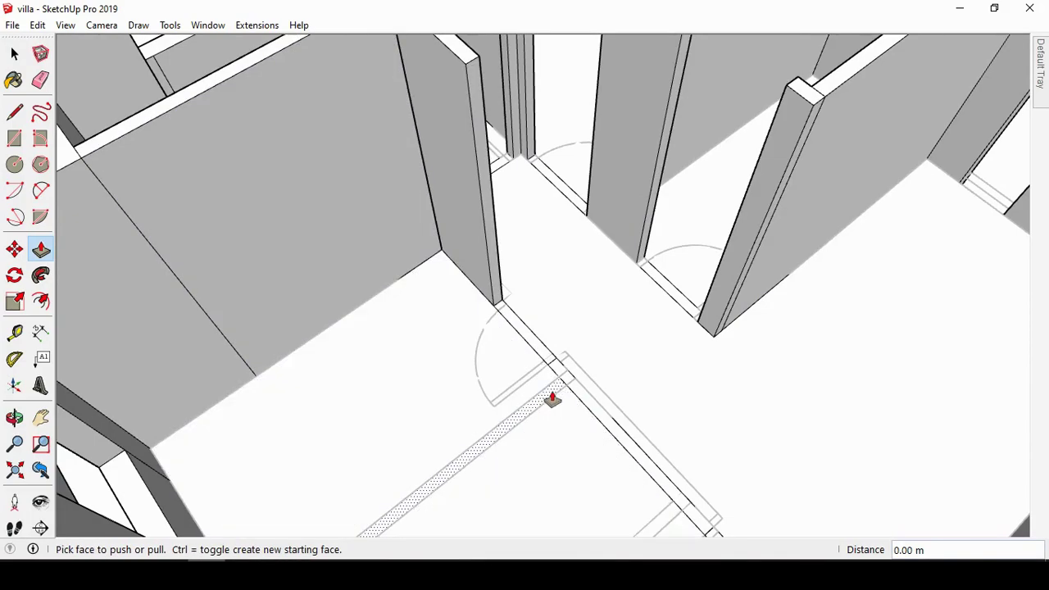
click(552, 398)
click(657, 414)
middle_drag(706, 436, 352, 359)
click(14, 417)
mouse_move(492, 360)
mouse_down()
mouse_move(555, 320)
mouse_move(210, 204)
mouse_move(574, 381)
mouse_move(410, 352)
mouse_up()
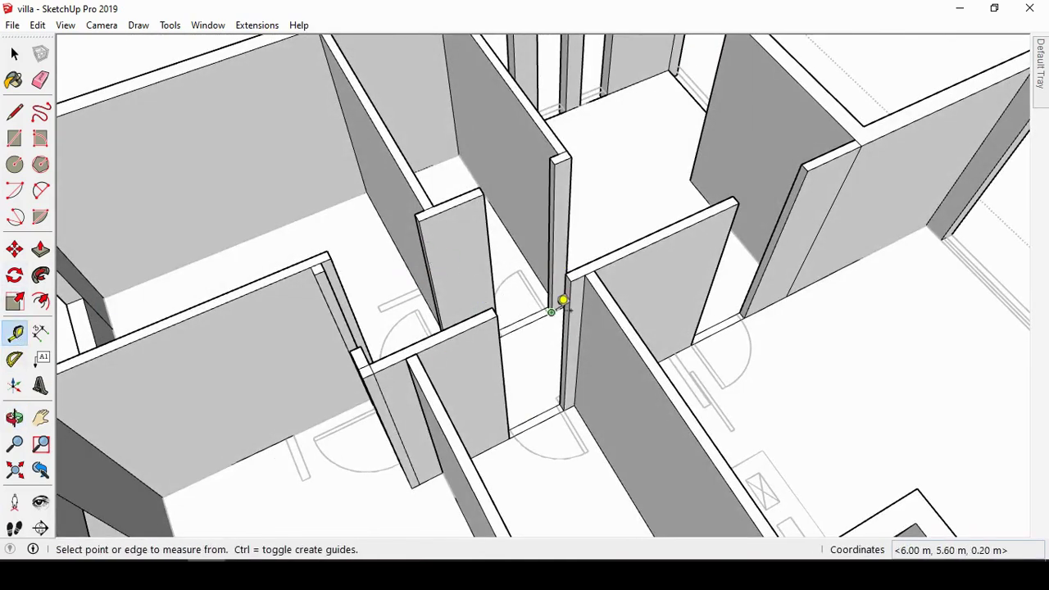
Step: Outline a door opening on the central wall and push it through the wall
click(550, 312)
click(14, 138)
scroll(553, 213, up, 3)
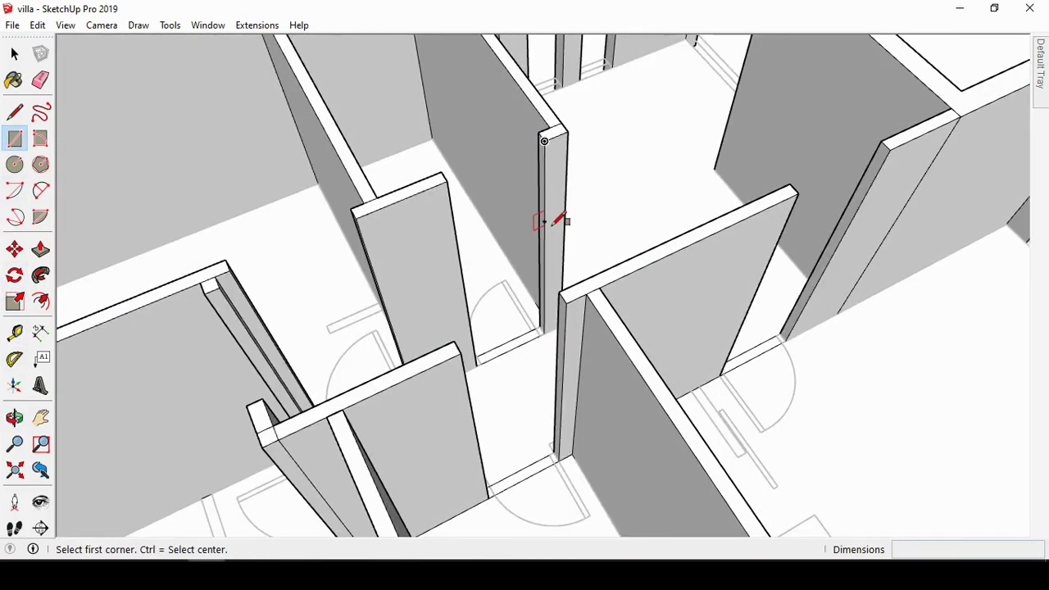
click(545, 135)
click(528, 152)
click(41, 249)
drag(543, 225, 540, 209)
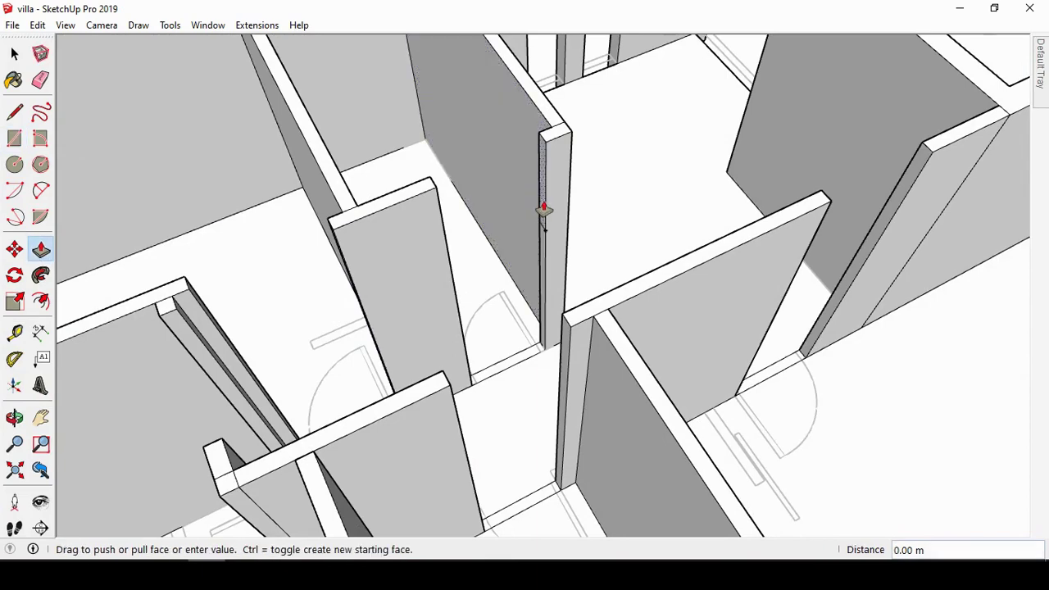
Step: Turn to the next wall and extend the wall section beside the doorway
middle_drag(456, 229, 246, 328)
click(14, 416)
drag(369, 360, 485, 354)
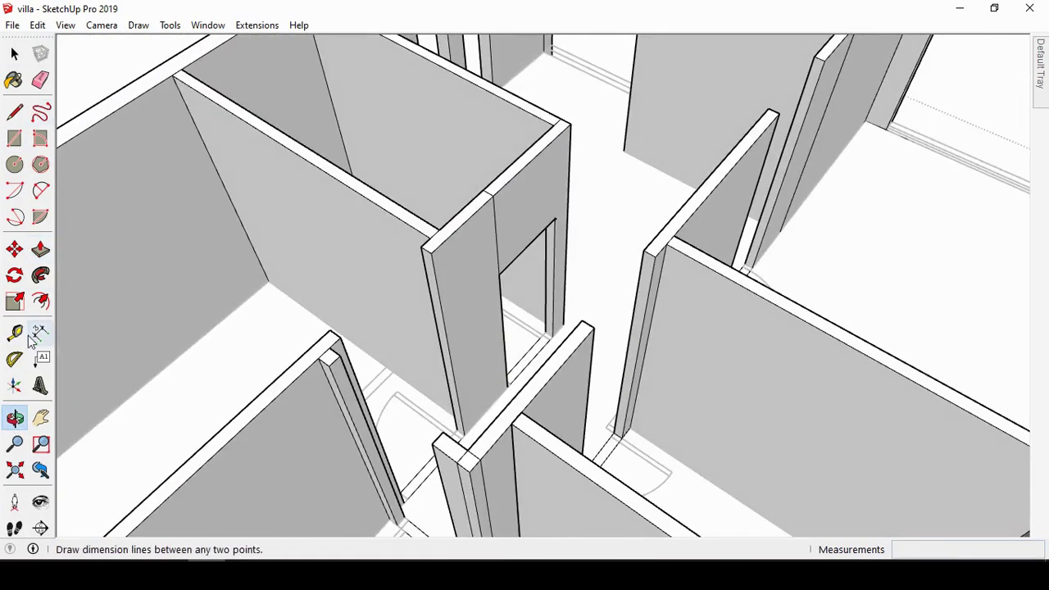
click(464, 433)
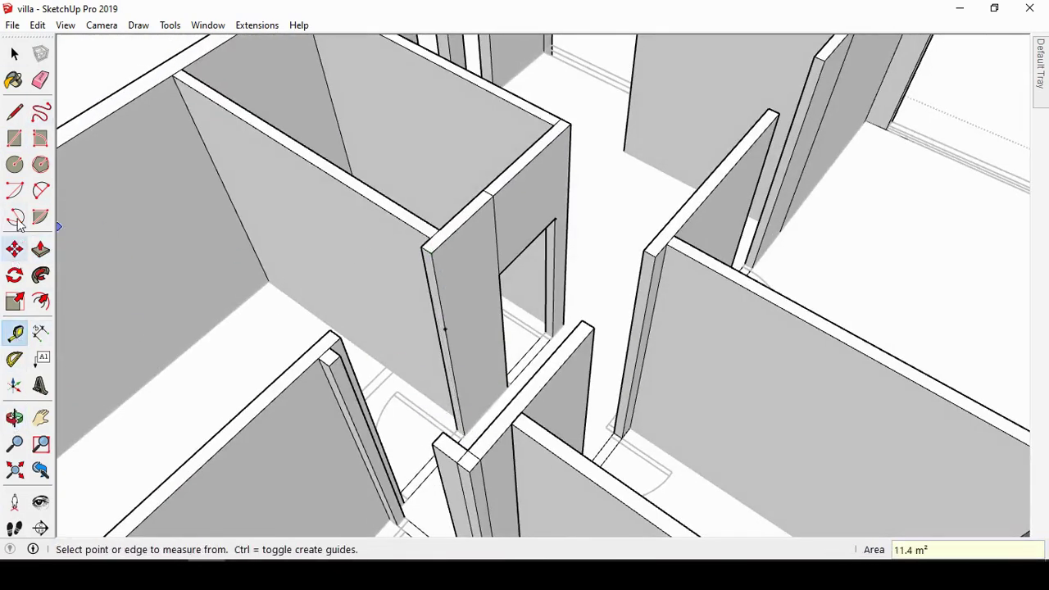
key(r)
key(p)
drag(507, 295, 379, 378)
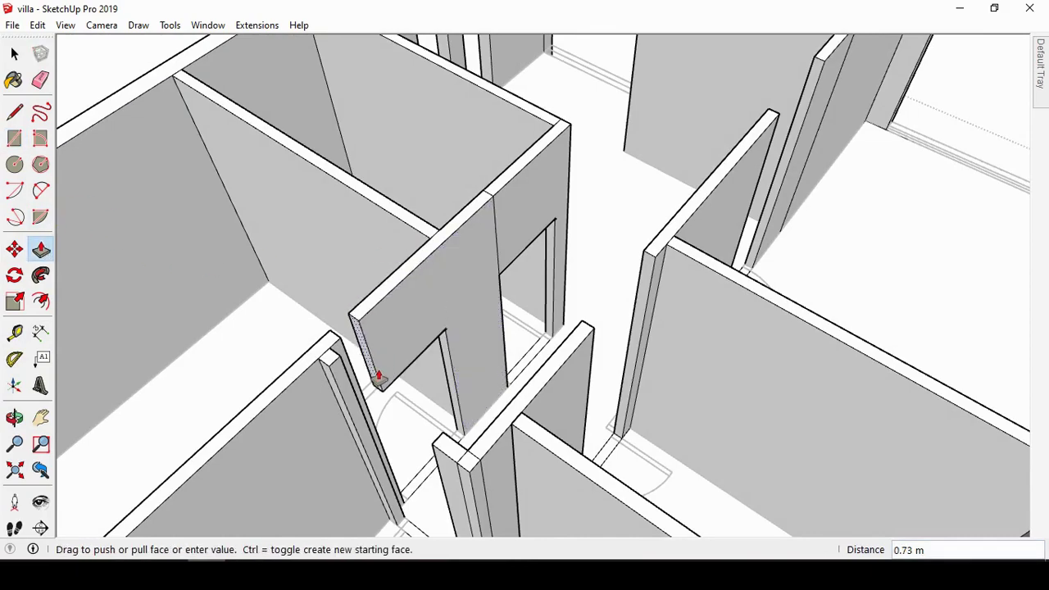
scroll(340, 361, down, 3)
Step: Measure from the corridor wall corner and pull a header out across the doorway
key(o)
mouse_move(637, 134)
mouse_down()
mouse_move(772, 368)
mouse_move(492, 287)
mouse_up()
key(t)
scroll(660, 428, up, 3)
scroll(639, 430, up, 3)
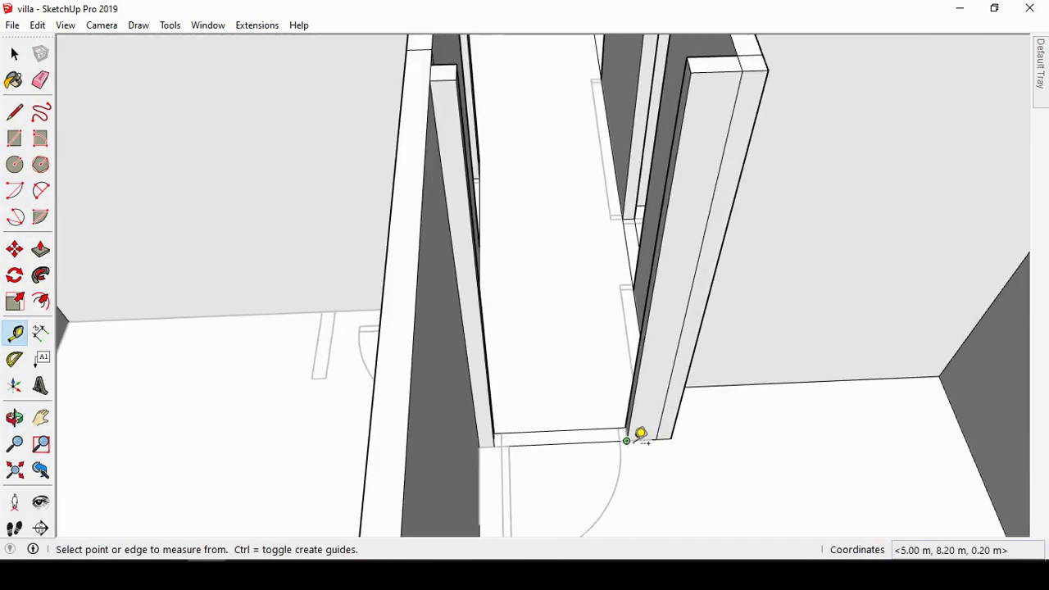
click(626, 439)
key(r)
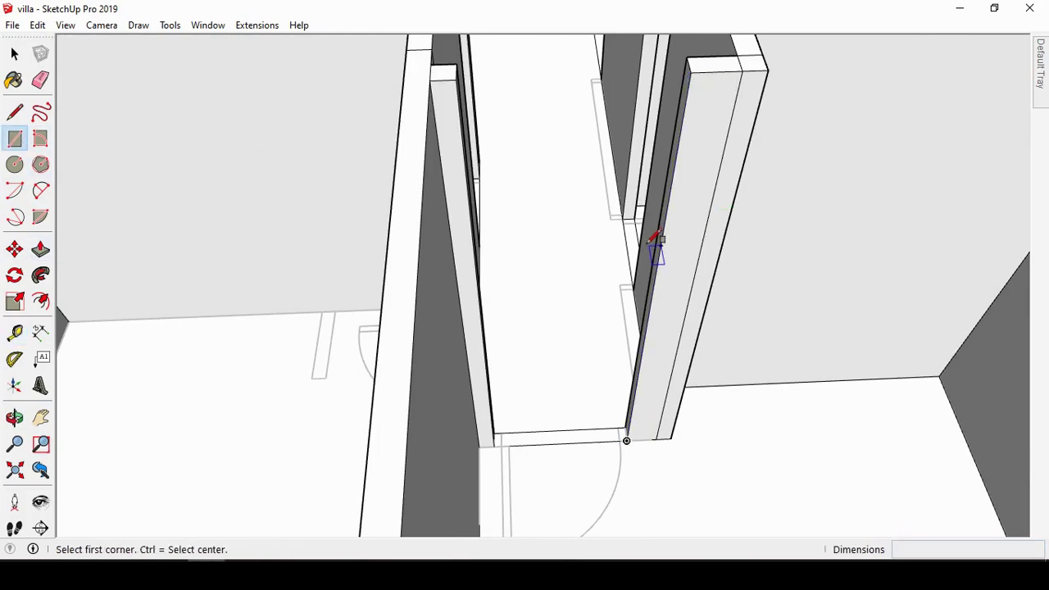
click(41, 250)
click(674, 141)
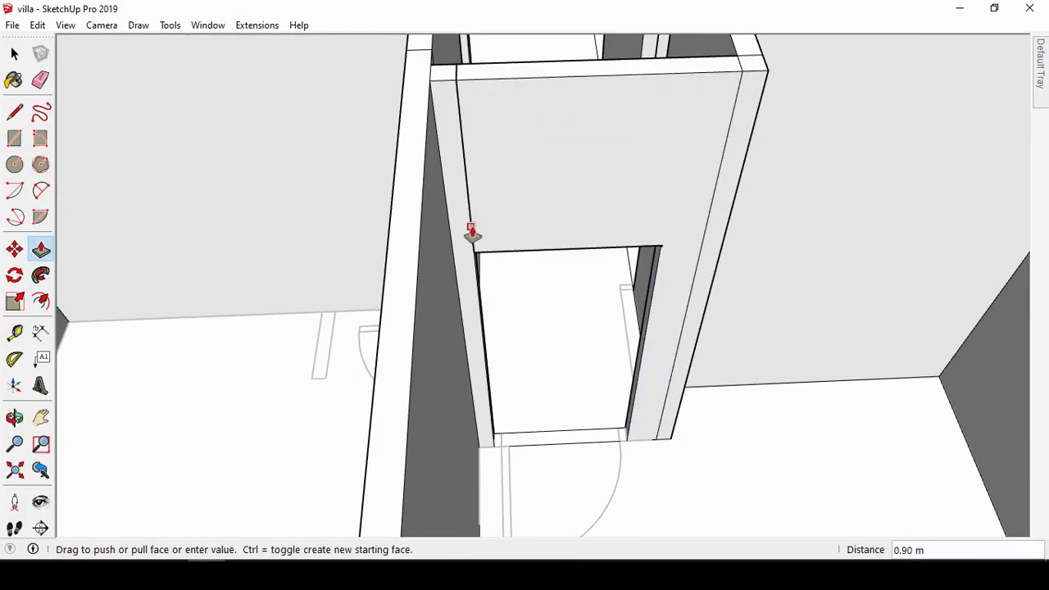
Step: Measure 3.00 m up the wall edge, draw a rectangle and push the opening through
click(14, 418)
mouse_move(468, 445)
mouse_down()
mouse_move(667, 262)
mouse_move(719, 377)
mouse_up()
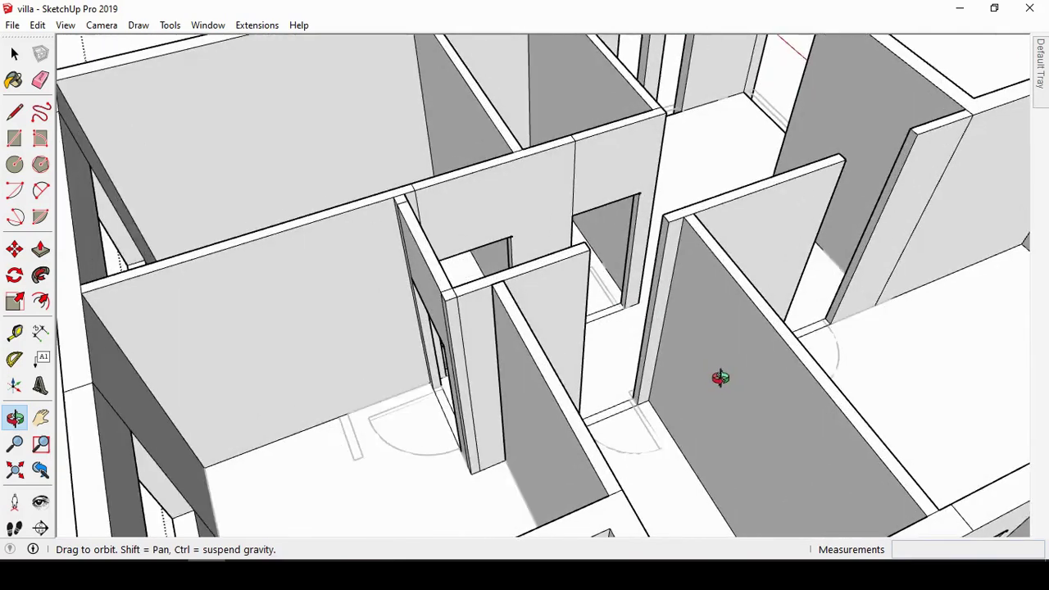
click(15, 332)
click(636, 404)
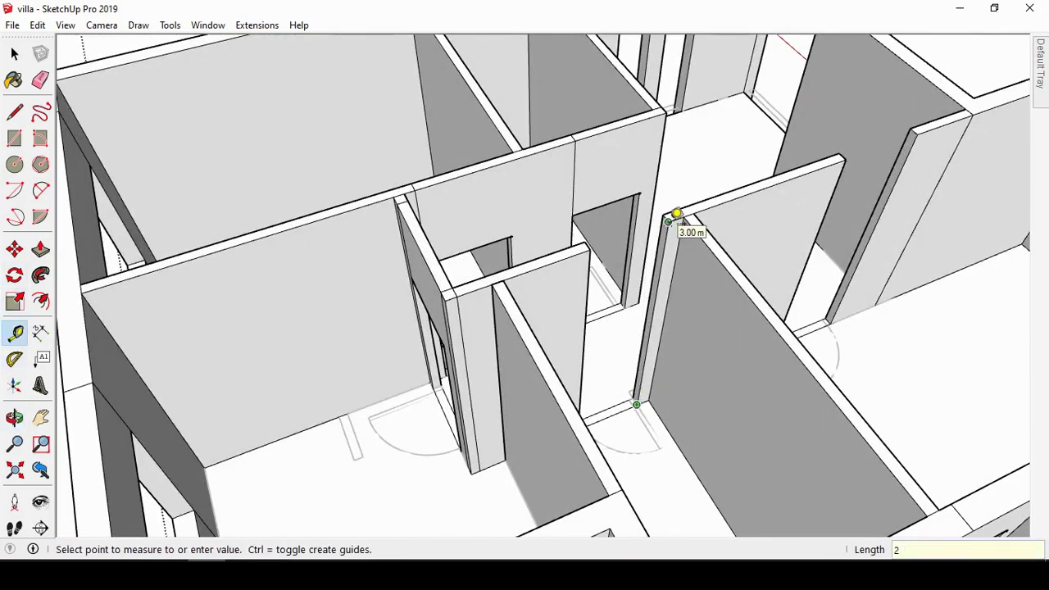
click(15, 137)
click(655, 295)
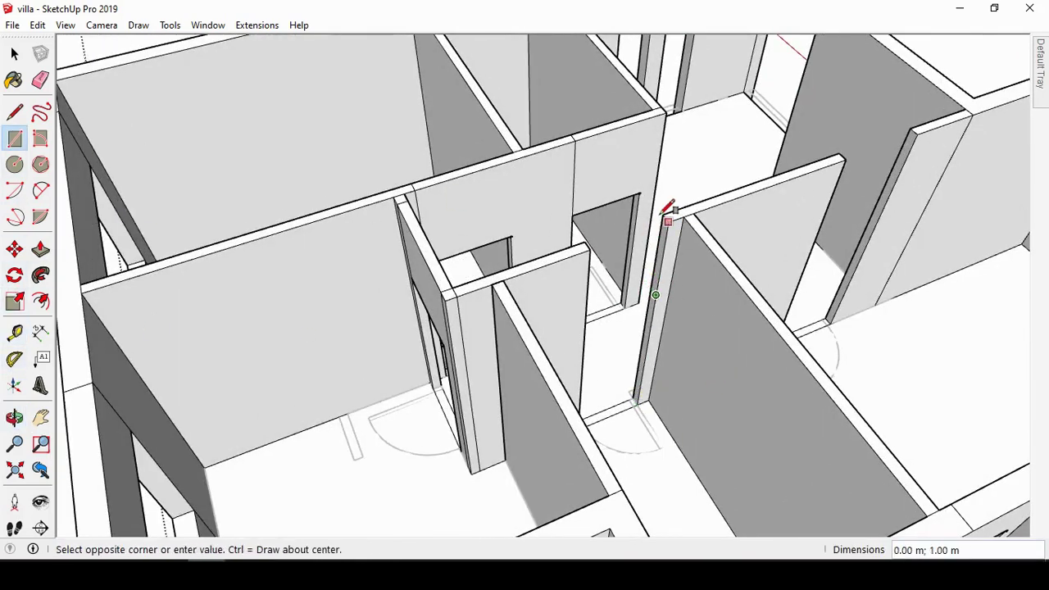
scroll(662, 209, up, 2)
click(40, 249)
double_click(606, 258)
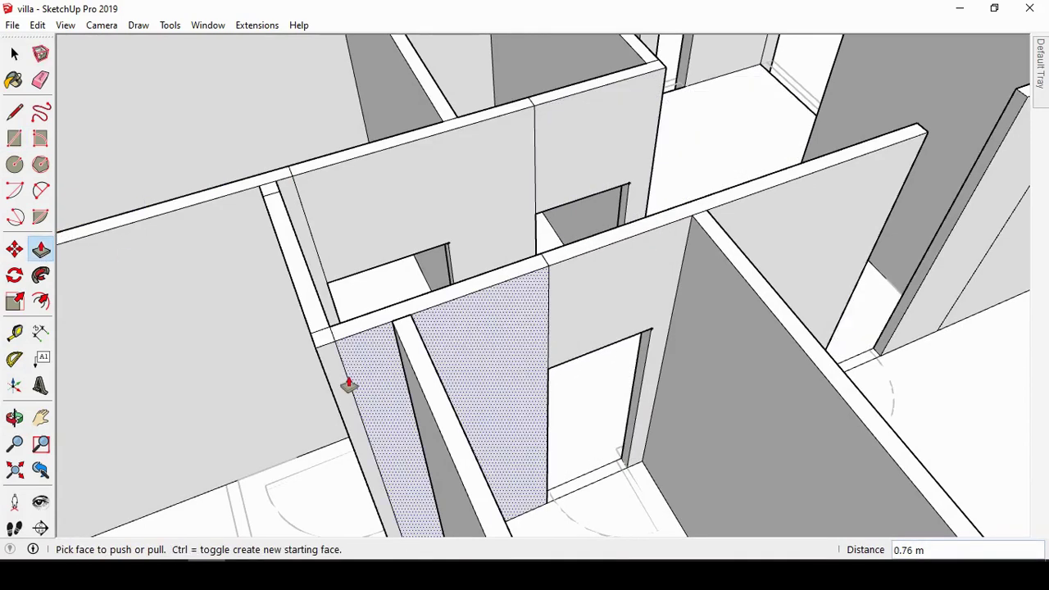
scroll(328, 365, down, 3)
Step: Draw a thin rectangle on the wall's end strip and extend the wall end by 0.65 m
key(t)
scroll(777, 355, up, 2)
click(714, 358)
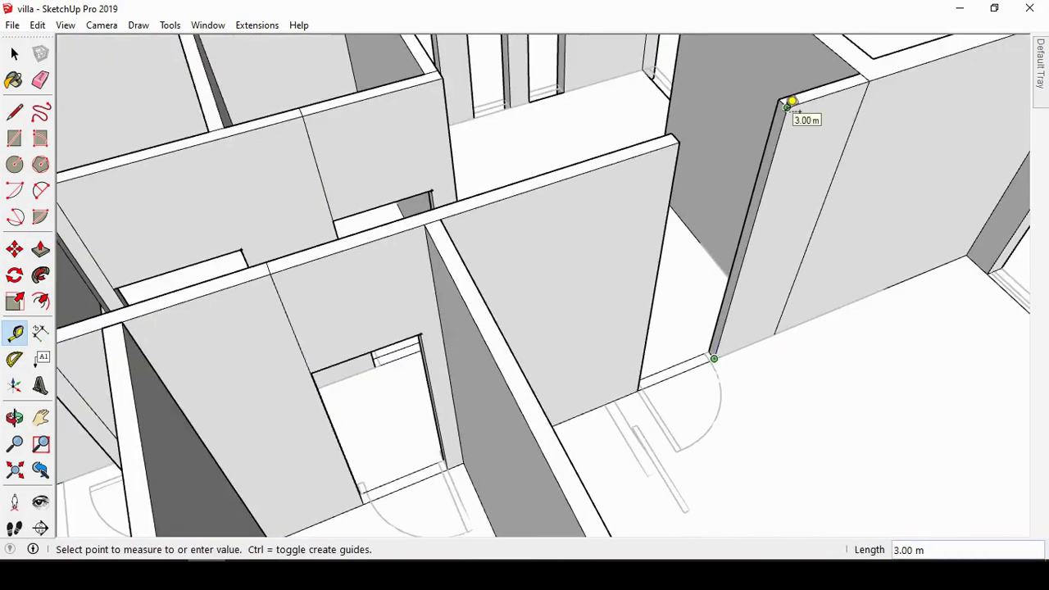
click(757, 209)
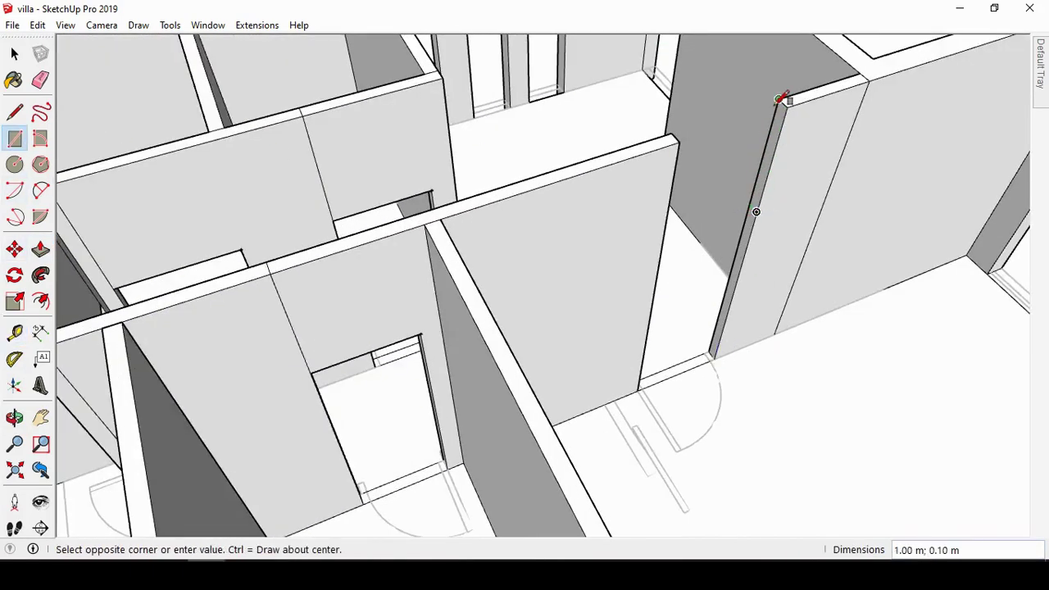
click(782, 100)
key(p)
click(760, 191)
click(760, 191)
scroll(568, 334, down, 5)
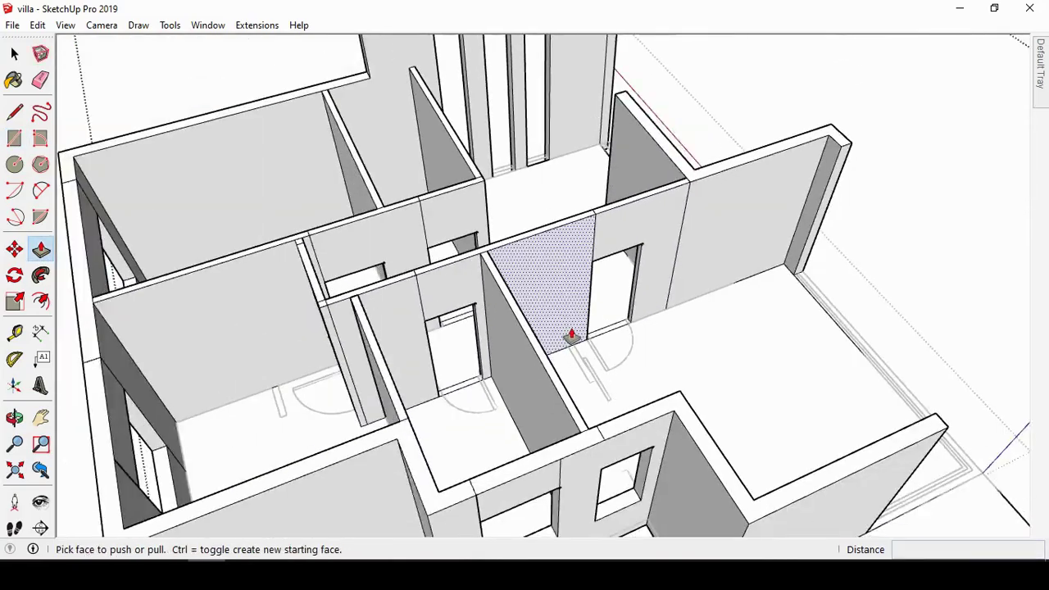
click(14, 417)
mouse_move(205, 393)
mouse_down()
mouse_move(303, 374)
mouse_move(384, 273)
mouse_move(466, 131)
mouse_move(685, 304)
mouse_move(613, 277)
mouse_up()
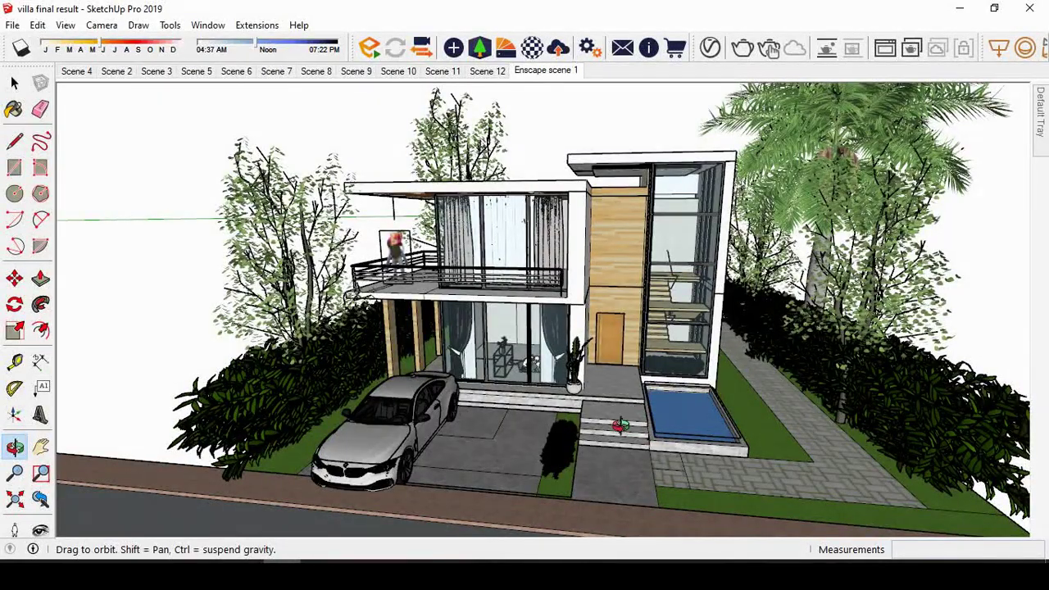
Step: Orbit and zoom around the finished villa to view the balcony, road, palm, pool and front facade
drag(532, 393, 619, 369)
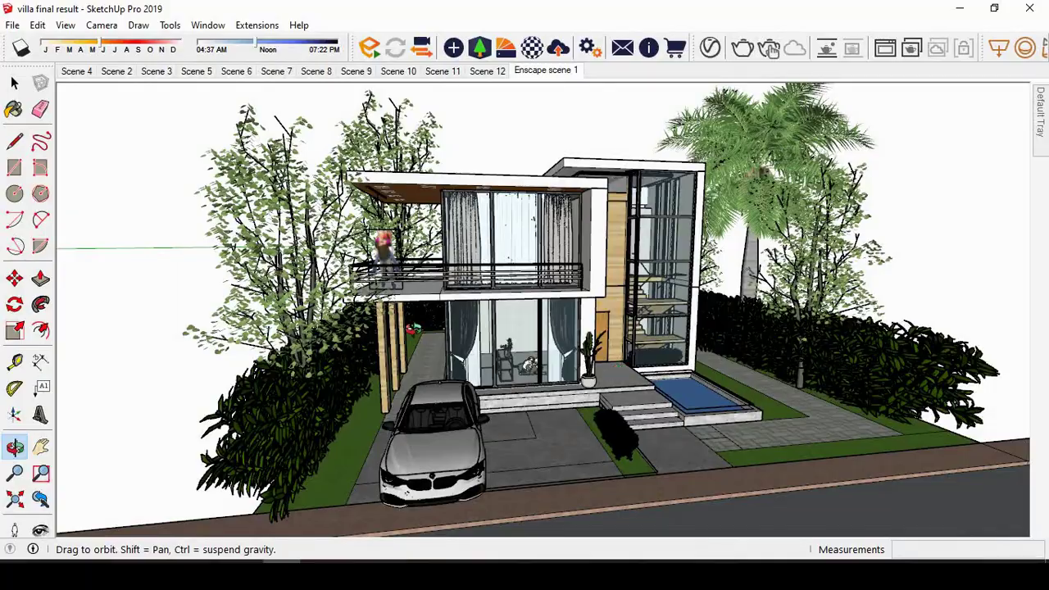
mouse_move(316, 203)
mouse_down()
mouse_move(691, 295)
mouse_move(762, 250)
mouse_up()
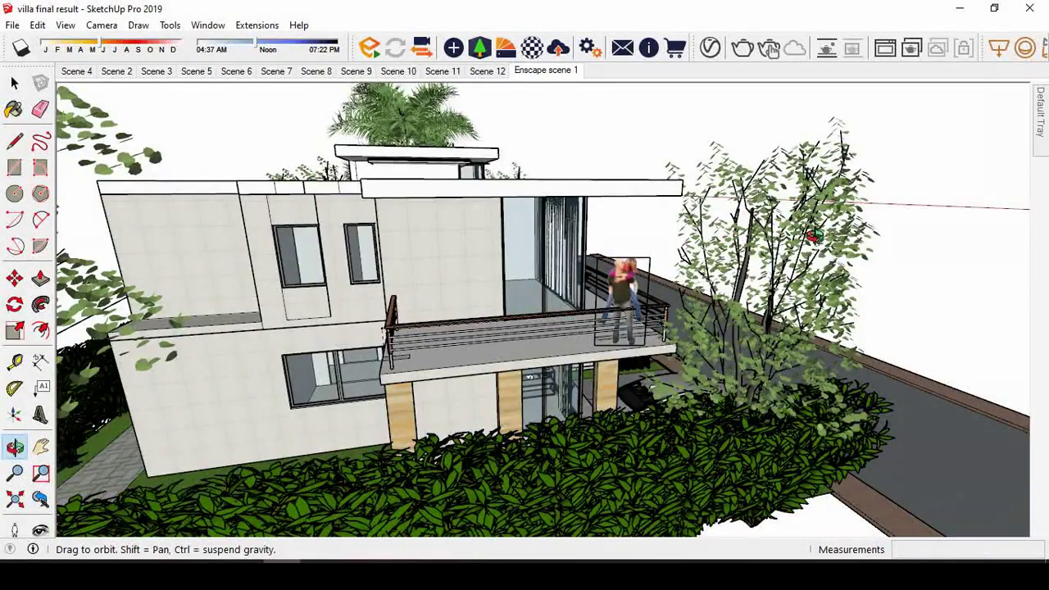
mouse_move(336, 229)
mouse_down()
mouse_move(680, 267)
mouse_move(807, 257)
mouse_move(737, 368)
mouse_up()
mouse_move(714, 332)
mouse_down()
mouse_move(658, 257)
mouse_move(634, 255)
mouse_move(631, 393)
mouse_up()
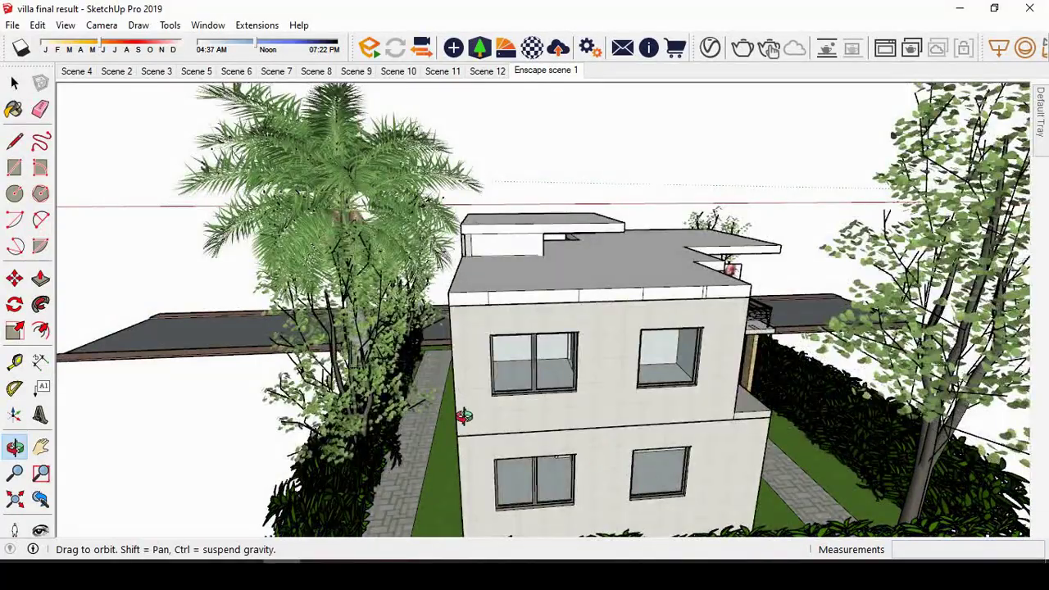
mouse_move(418, 395)
mouse_down()
mouse_move(445, 421)
mouse_move(811, 471)
mouse_move(770, 410)
mouse_up()
drag(521, 337, 670, 276)
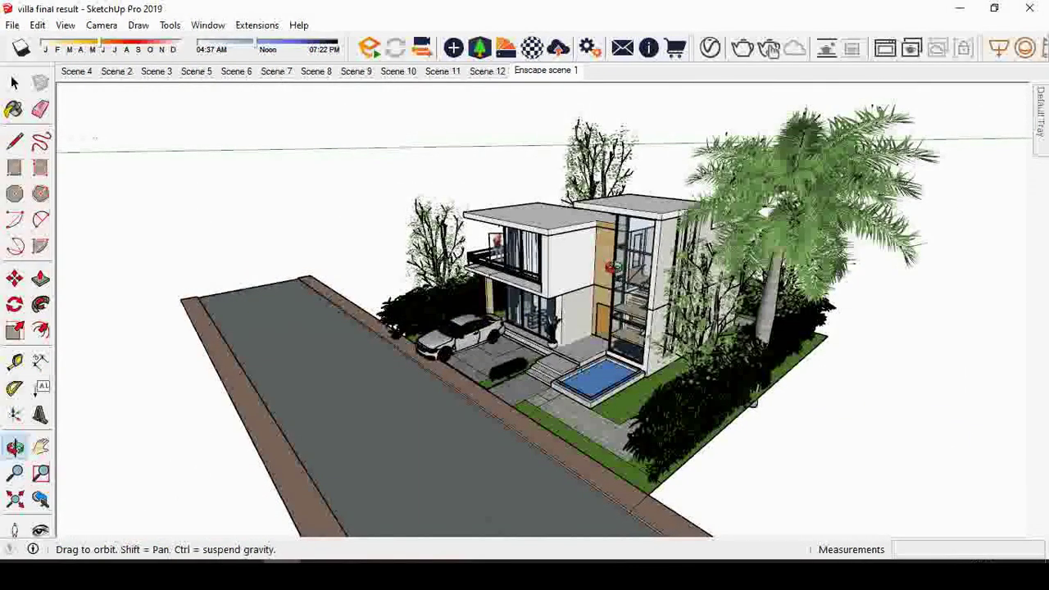
scroll(607, 275, up, 3)
scroll(603, 287, up, 2)
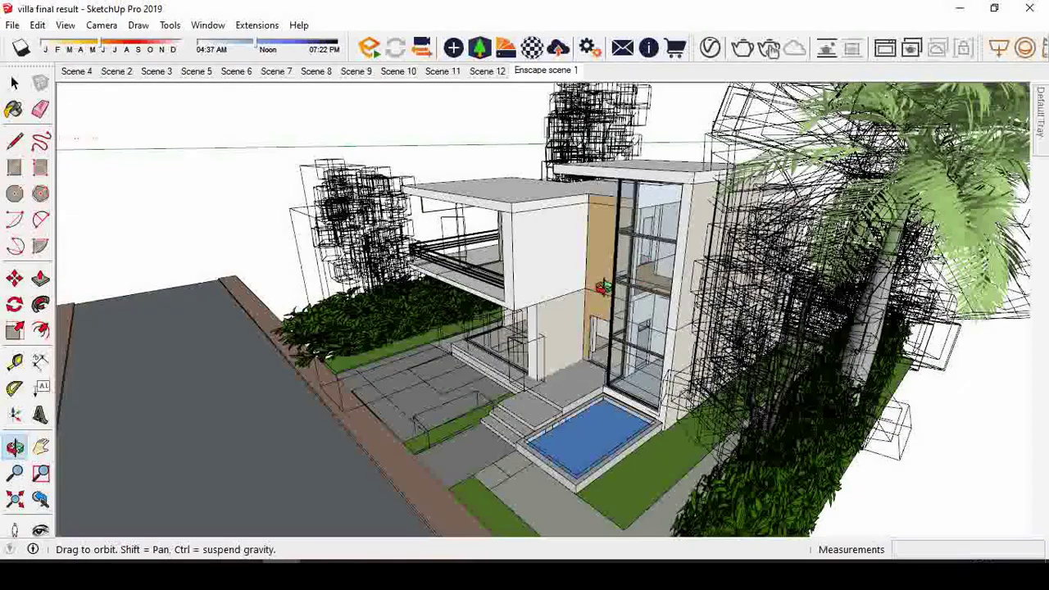
drag(701, 238, 521, 293)
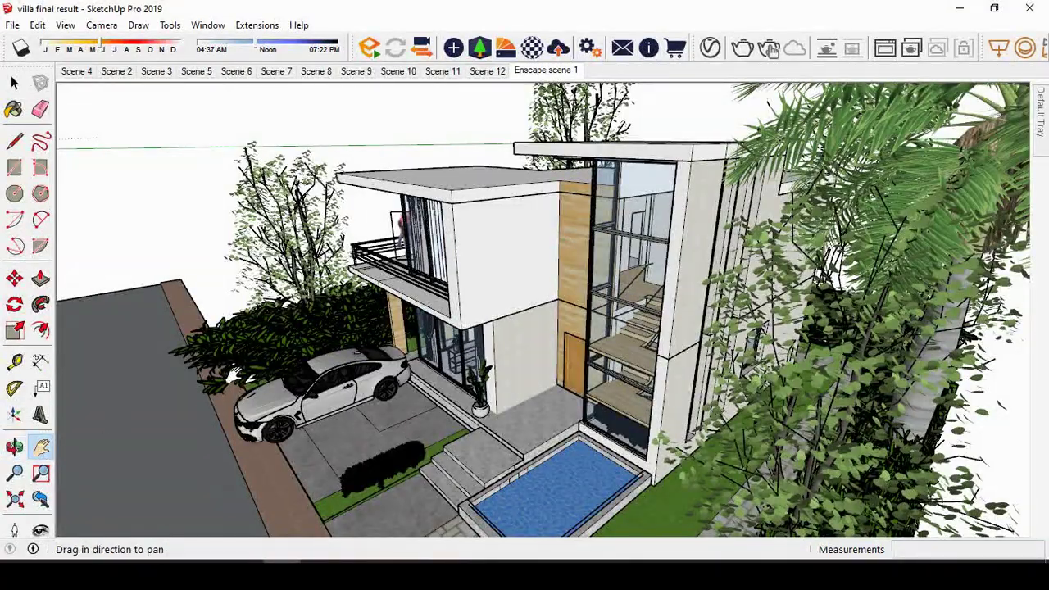
mouse_move(237, 374)
mouse_down()
mouse_move(250, 383)
mouse_move(292, 369)
mouse_up()
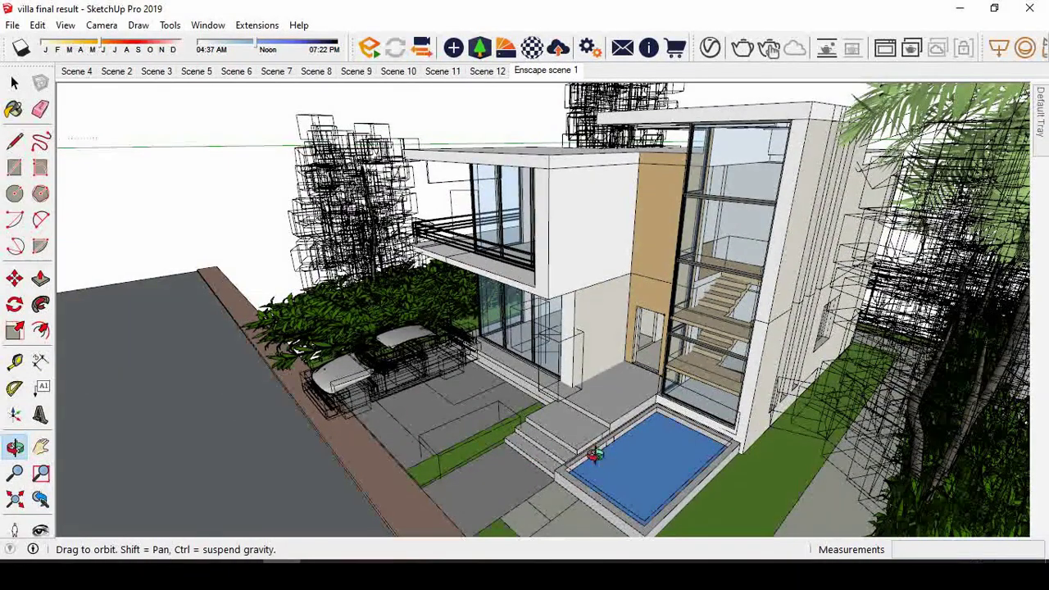
mouse_move(596, 456)
mouse_down()
mouse_move(717, 415)
mouse_move(722, 397)
mouse_up()
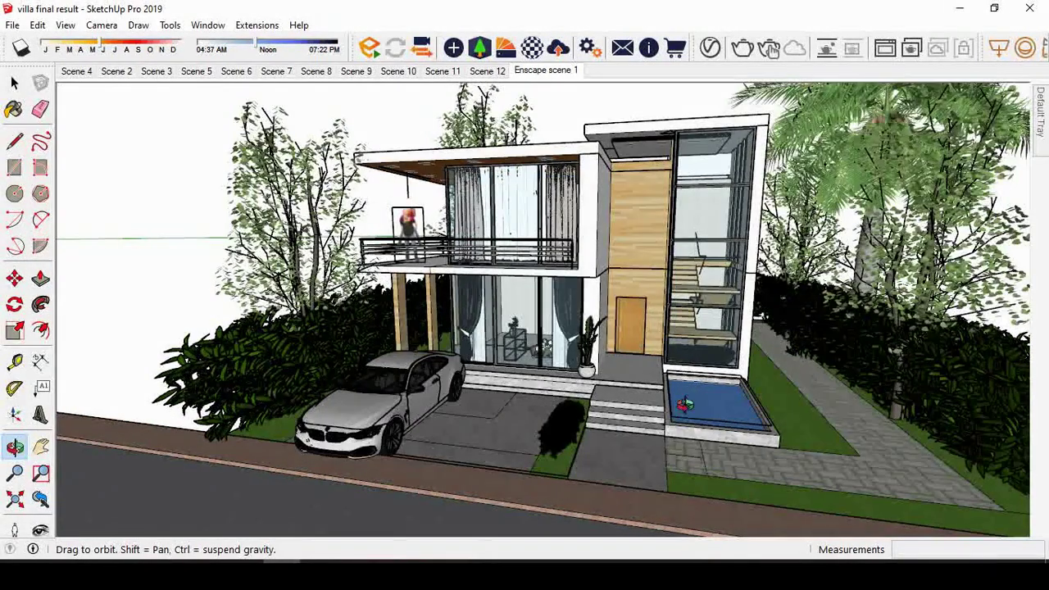
drag(681, 223, 681, 223)
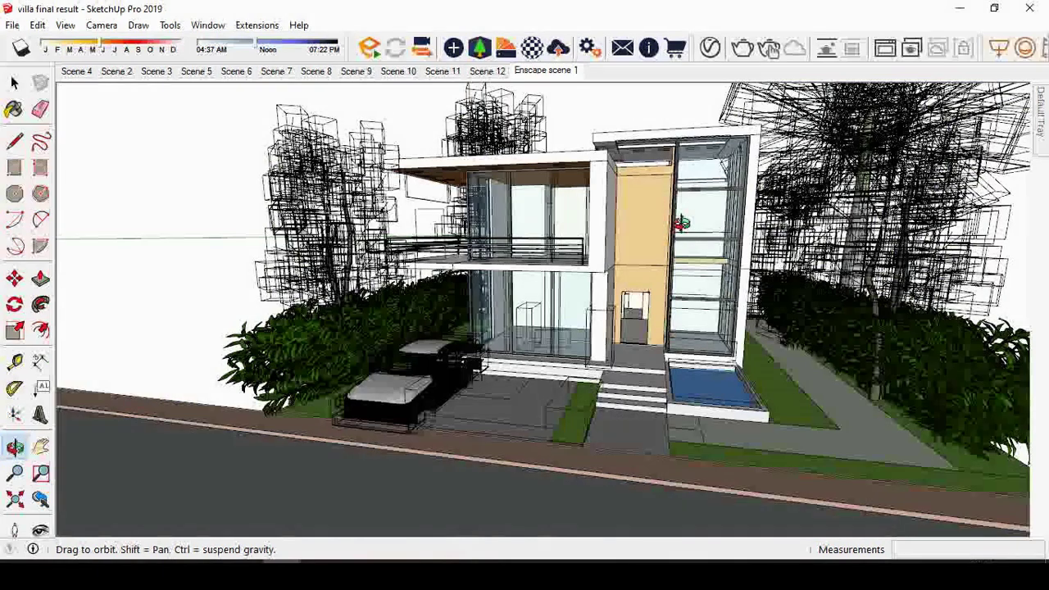